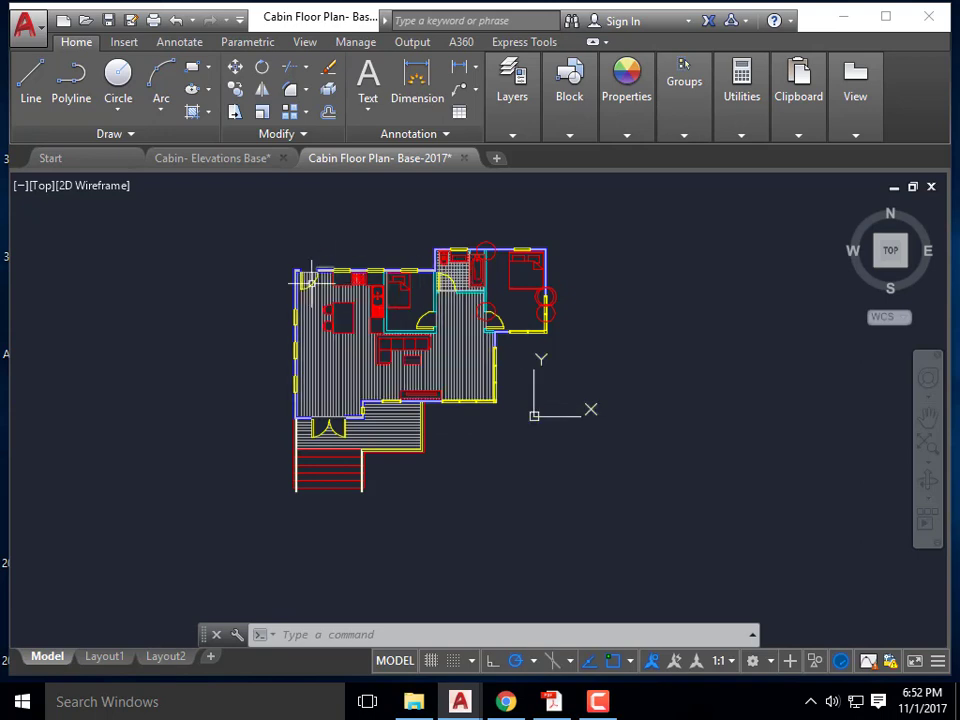
- Switch to the Cabin- Elevations Base drawing and examine its two cabin elevations
left_click(249, 162)
scroll(305, 365, "up", 2)
scroll(390, 347, "up", 1)
scroll(587, 345, "down", 1)
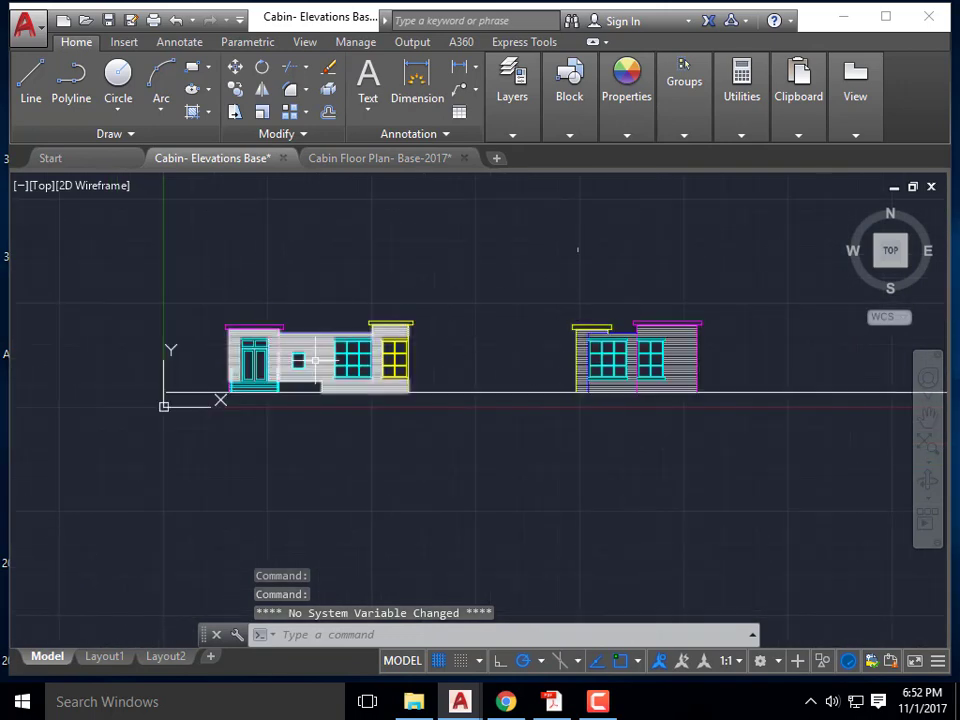
scroll(318, 361, "up", 2)
scroll(407, 456, "down", 2)
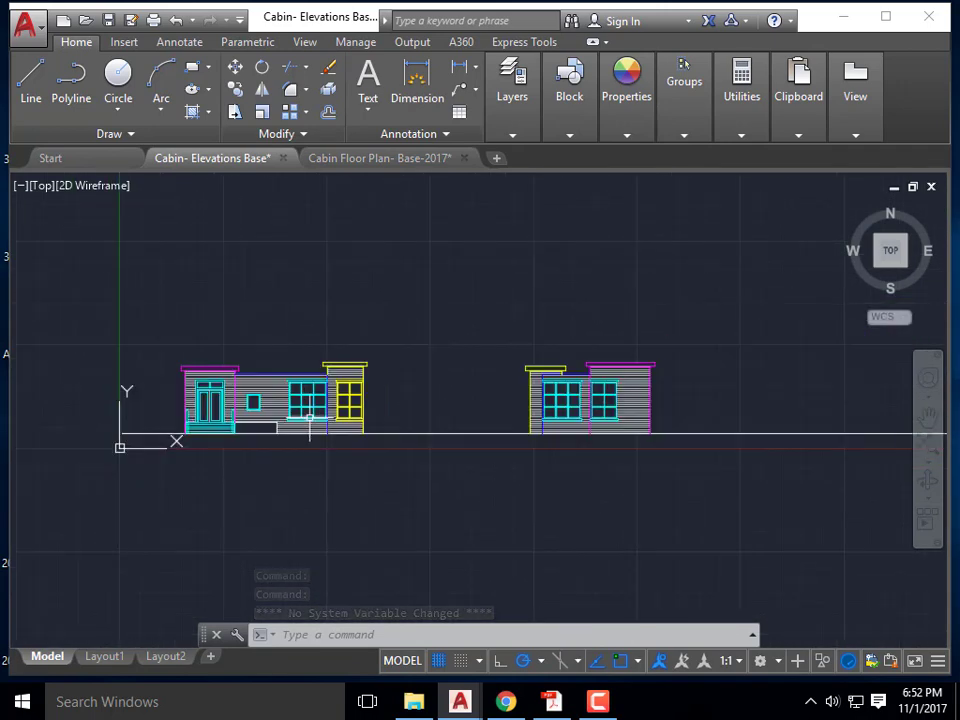
middle_click_drag(386, 480, 384, 462)
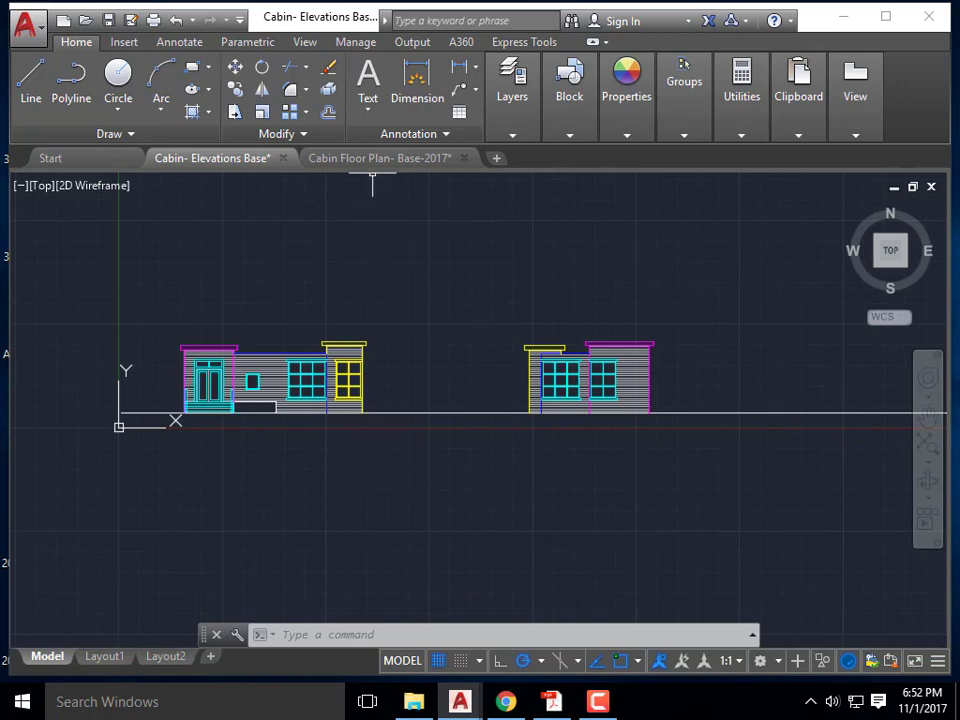
- Return to the Cabin Floor Plan- Base-2017 drawing and save it
left_click(377, 158)
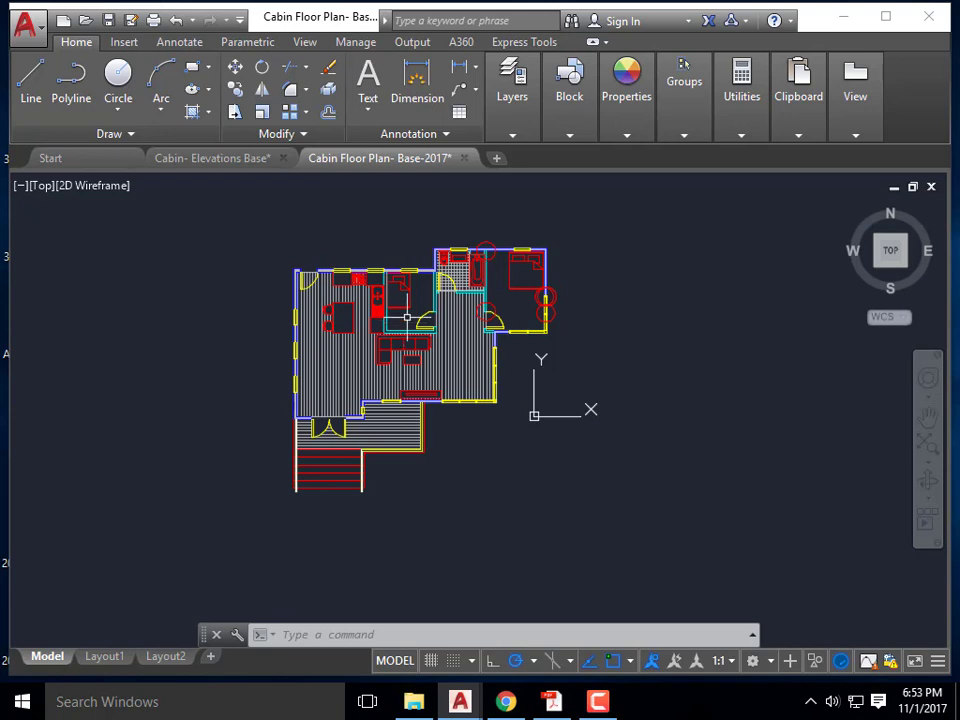
scroll(489, 317, "up", 2)
scroll(553, 364, "down", 2)
scroll(514, 343, "up", 2)
scroll(519, 347, "down", 2)
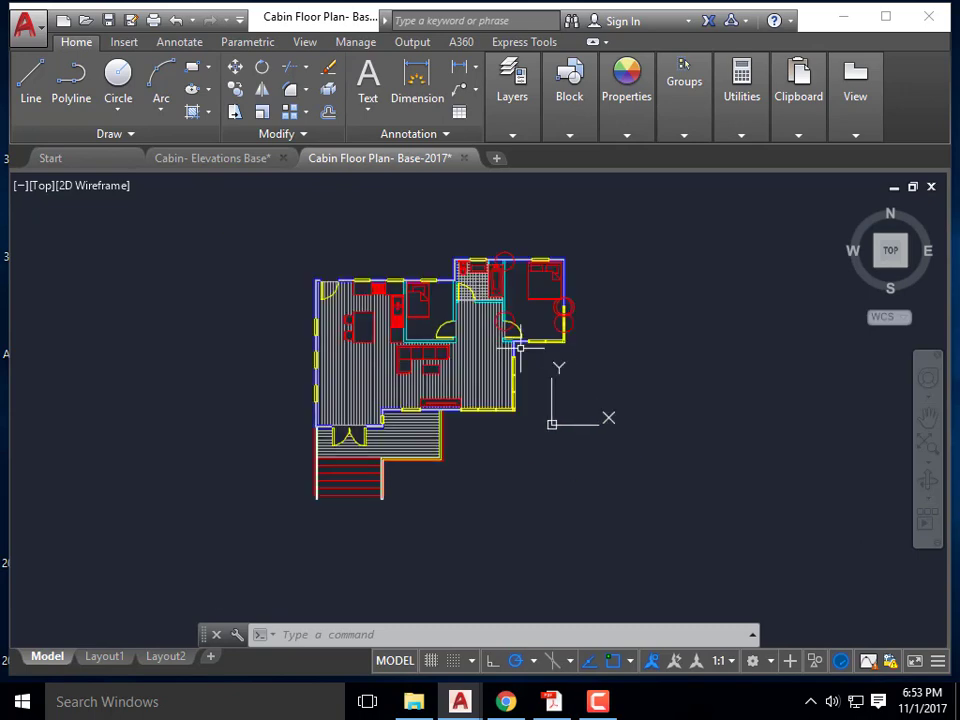
key("ctrl+s")
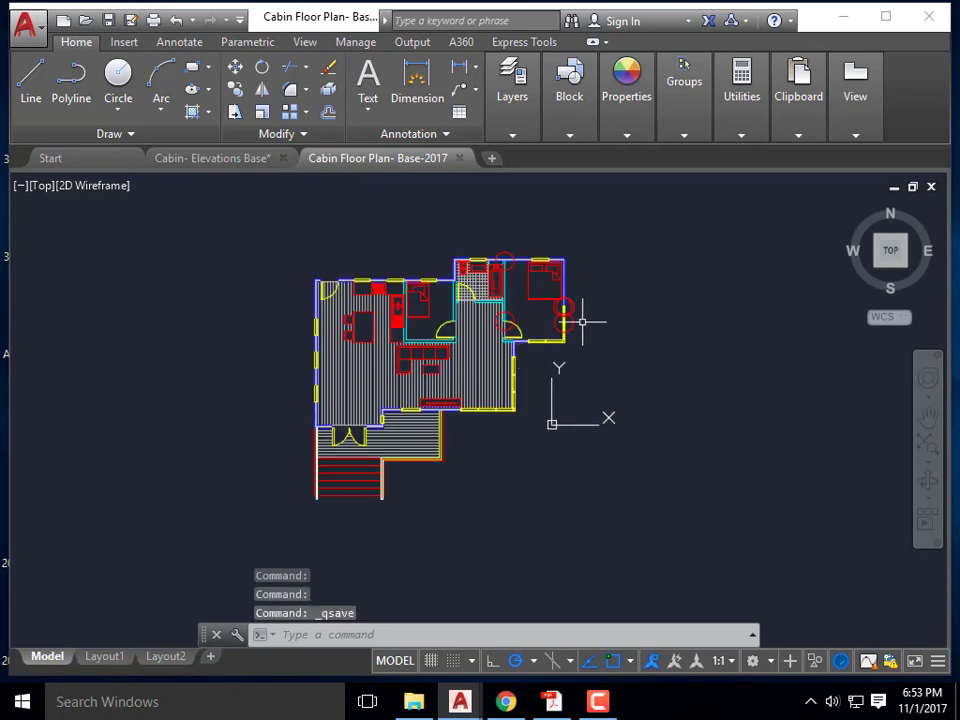
- Create a new drawing from the acad template
left_click(36, 32)
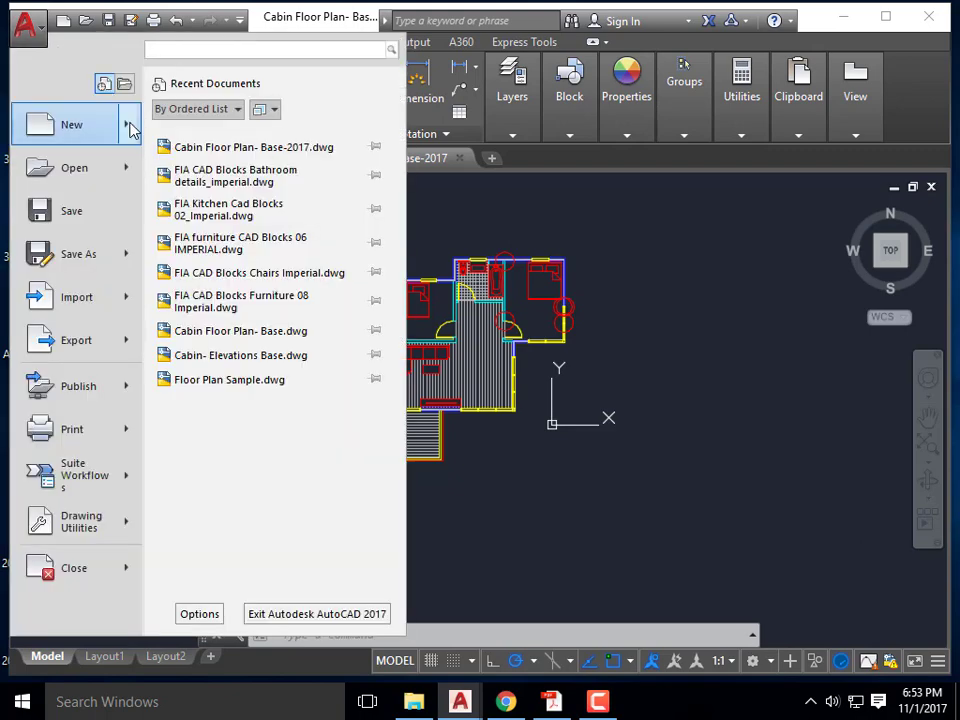
mouse_move(129, 127)
left_click(221, 130)
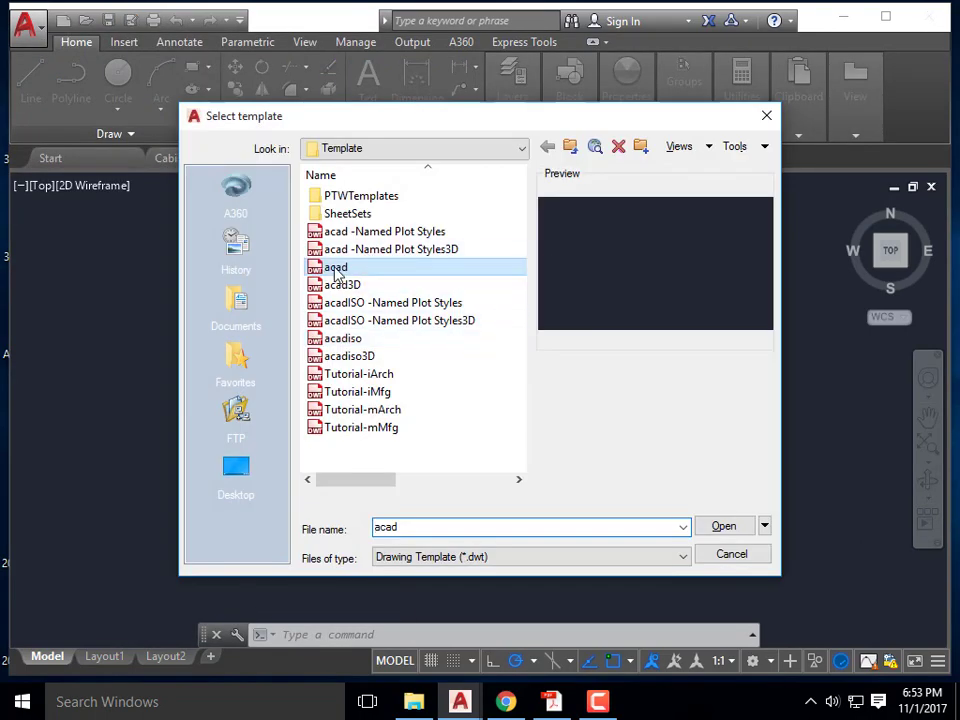
left_click(336, 269)
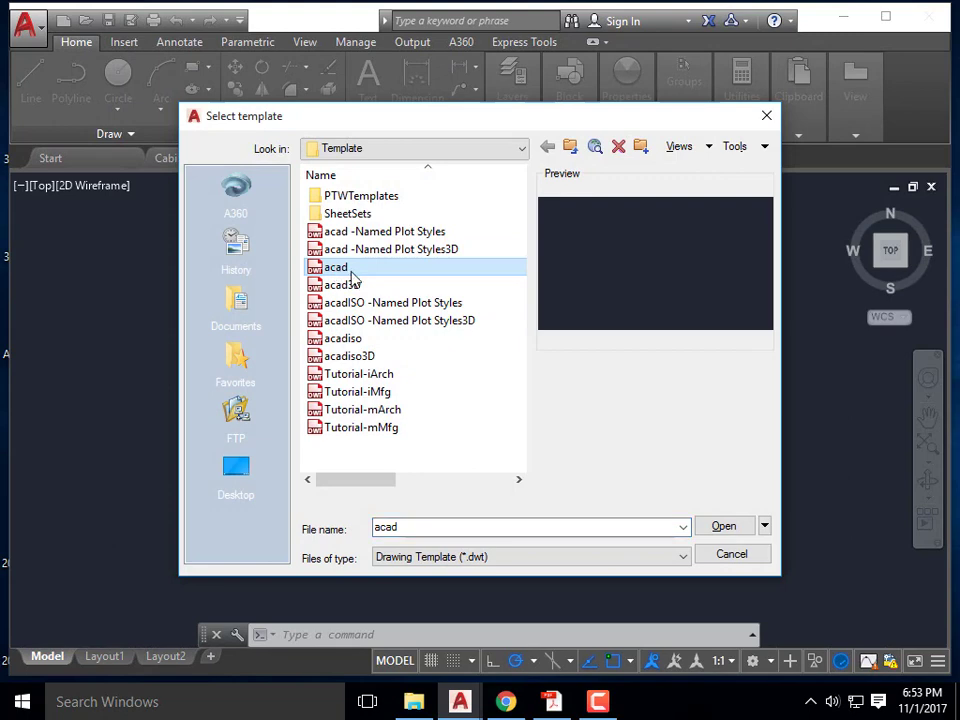
left_click(724, 527)
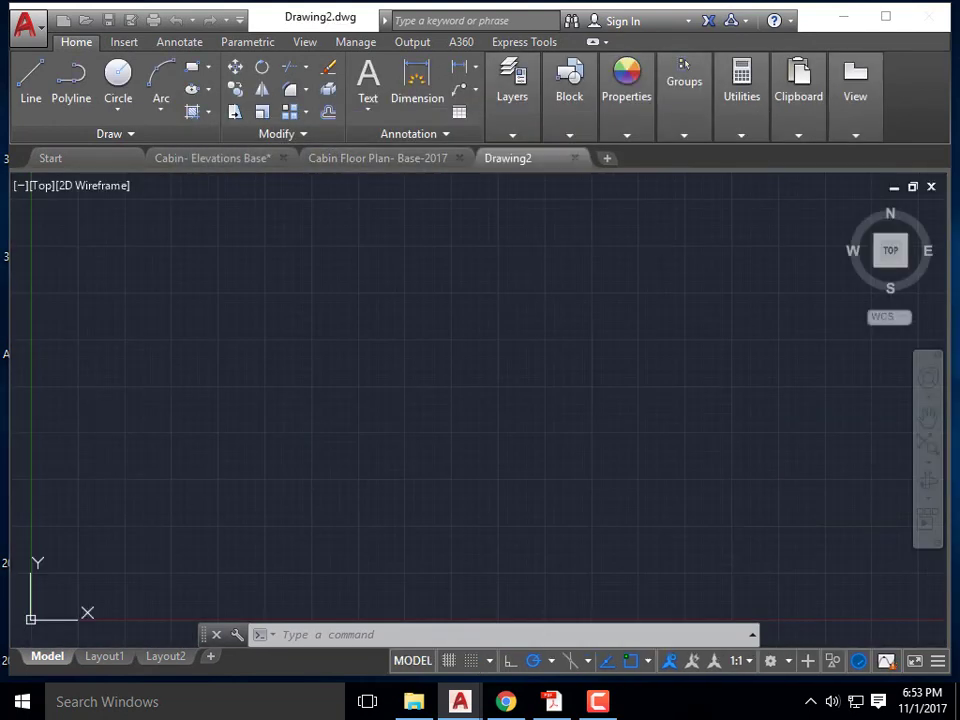
scroll(348, 271, "down", 3)
middle_click_drag(448, 310, 451, 378)
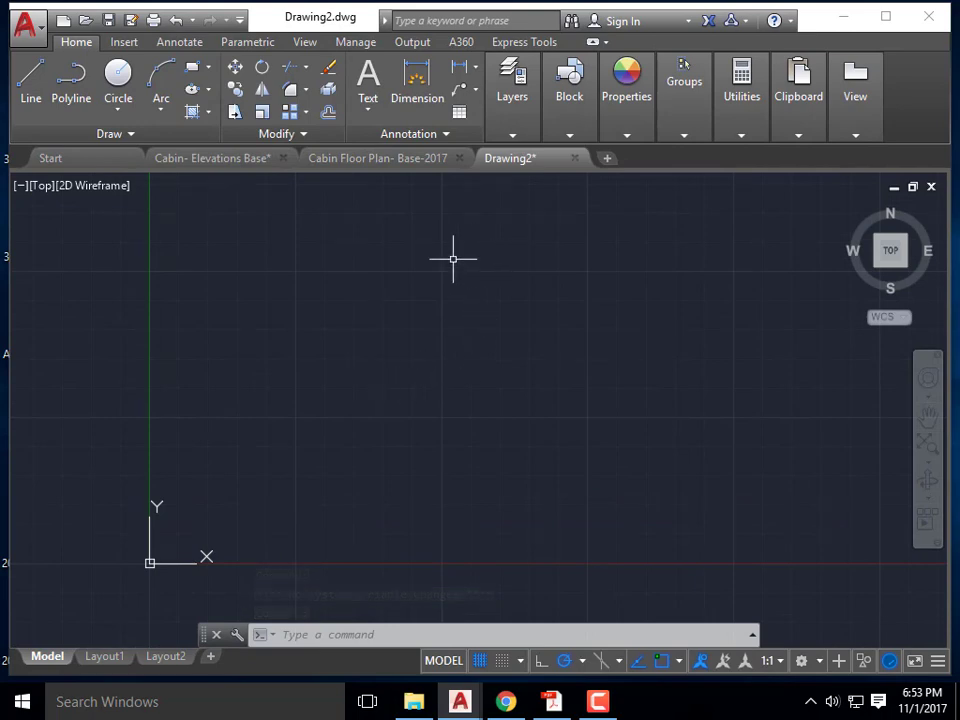
- Save the new drawing as "Cabin Elevation- Fall 2017" in the Week 13B- Content folder
left_click(24, 25)
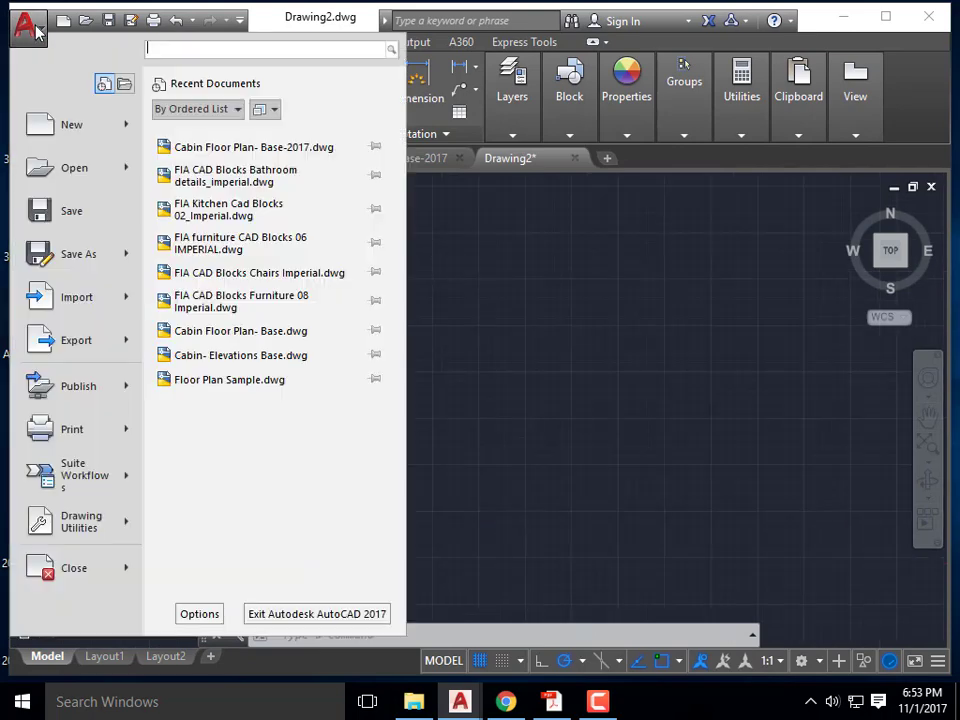
left_click(90, 233)
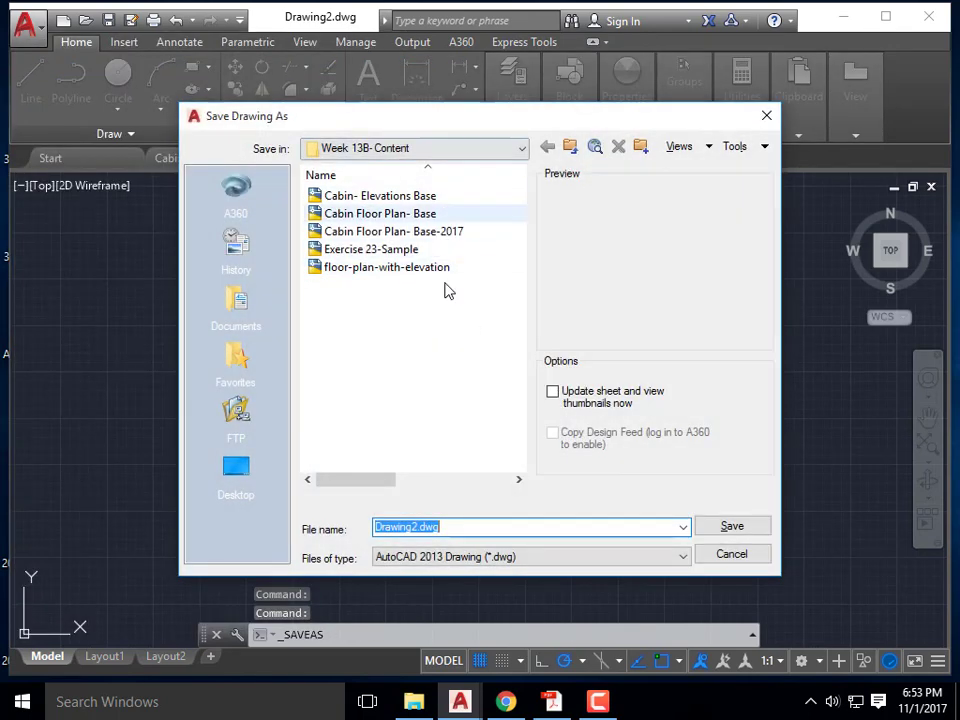
type("Cabin Elevat")
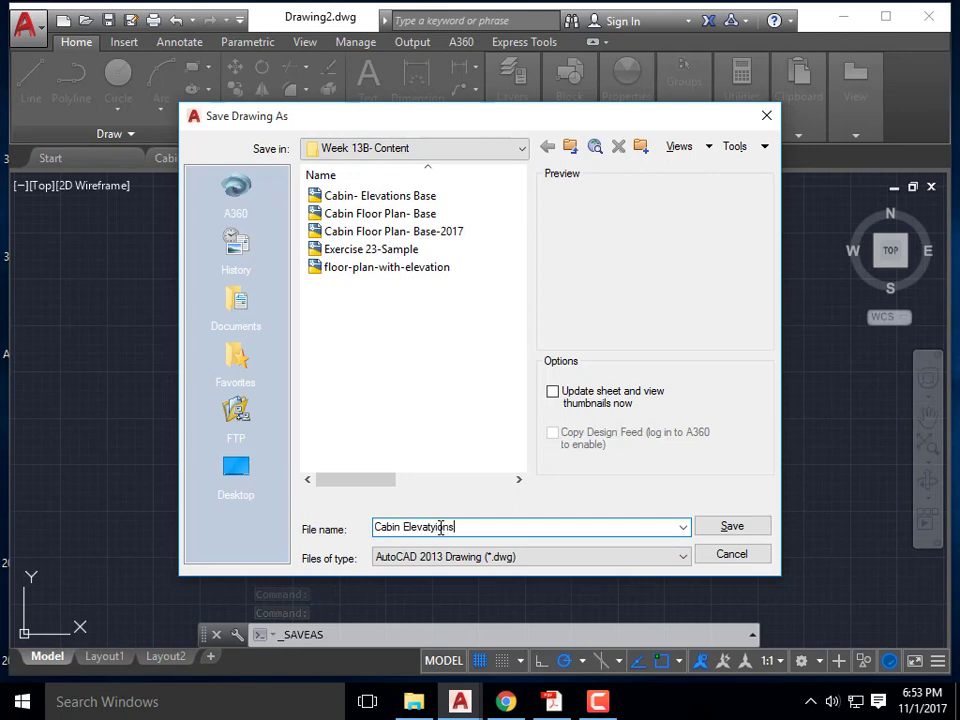
type("ion")
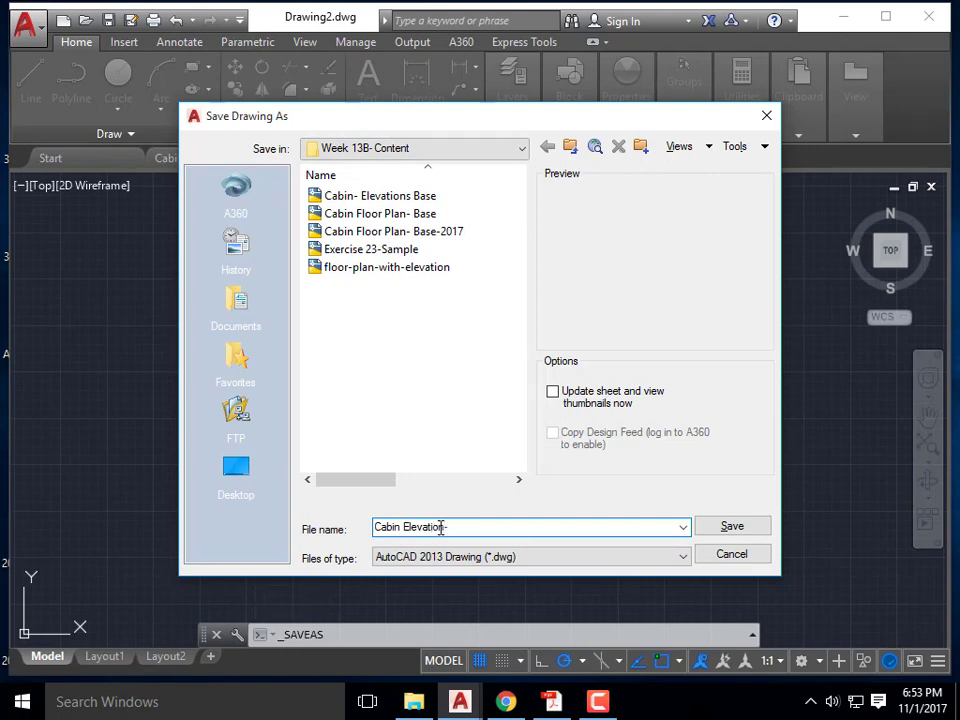
type("- Fall 2017")
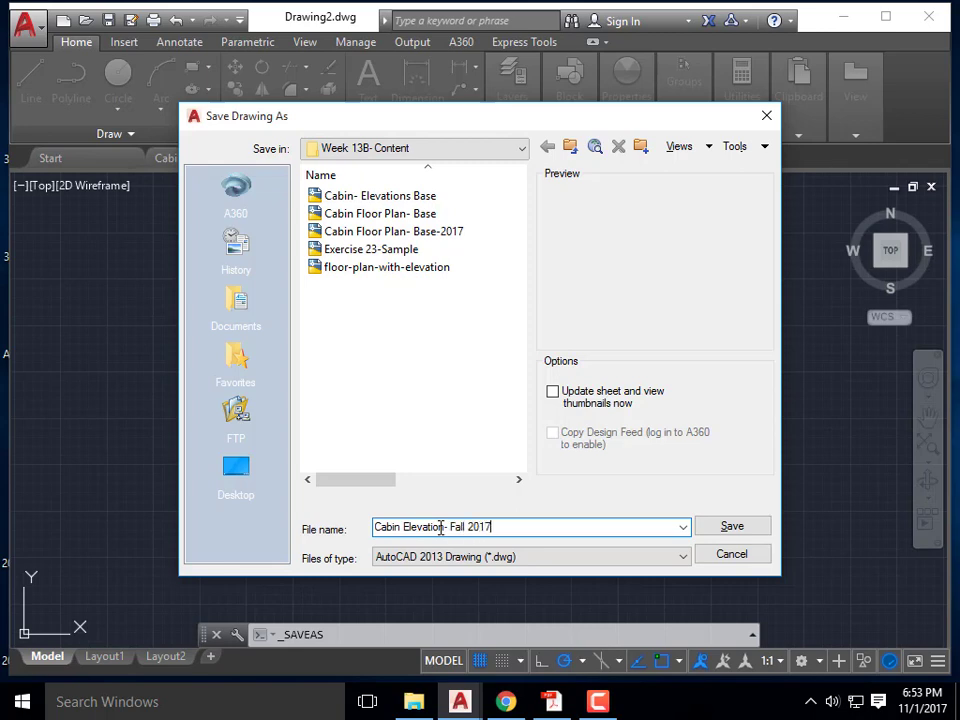
left_click(728, 527)
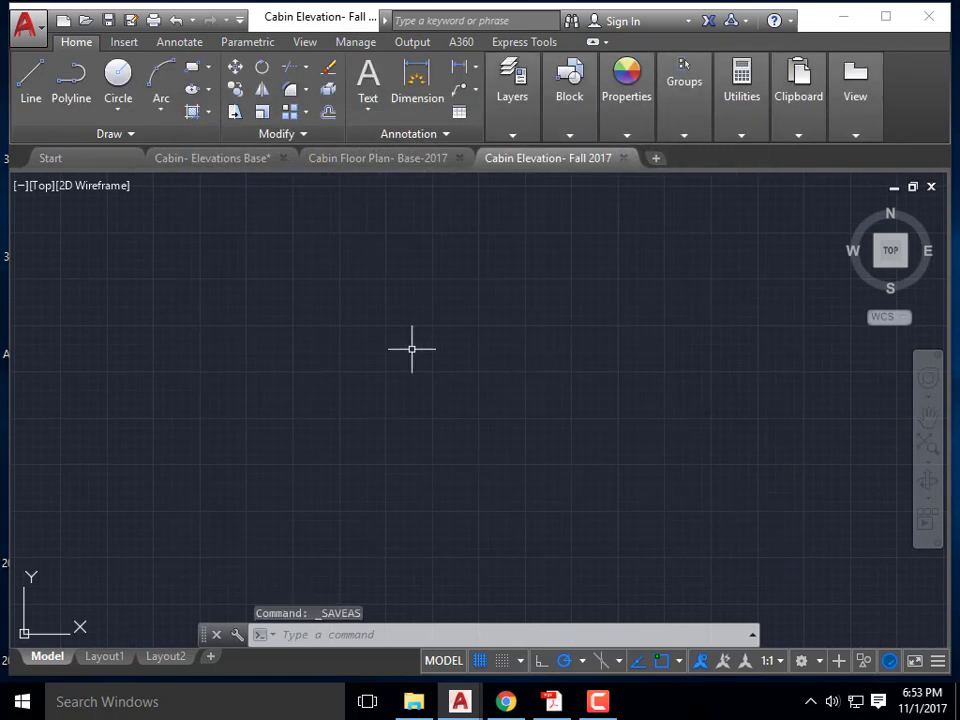
type("xr")
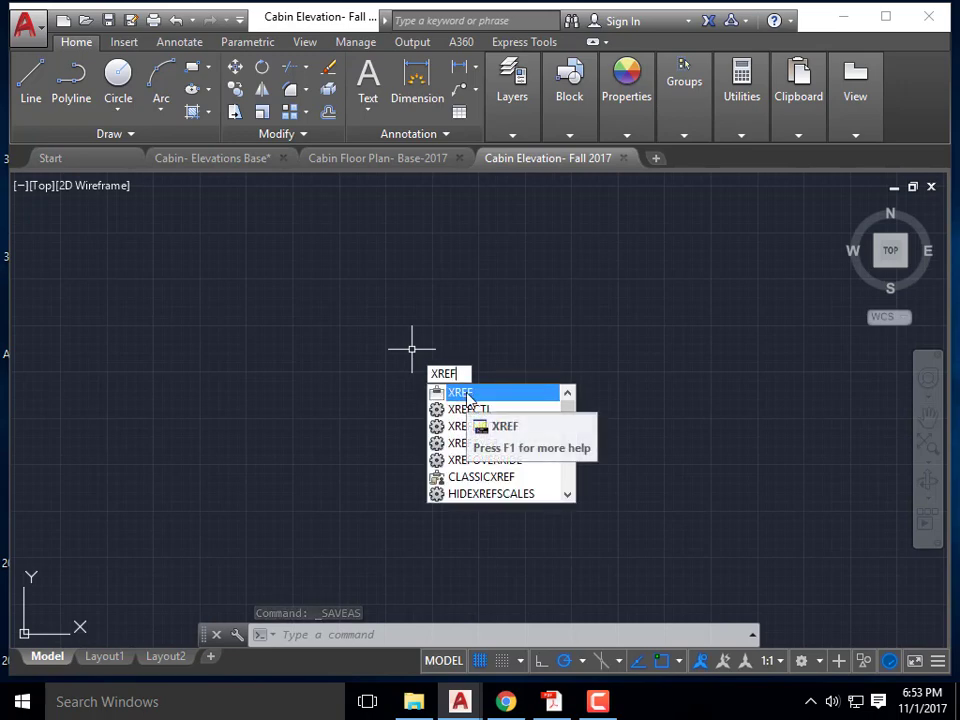
left_click(466, 394)
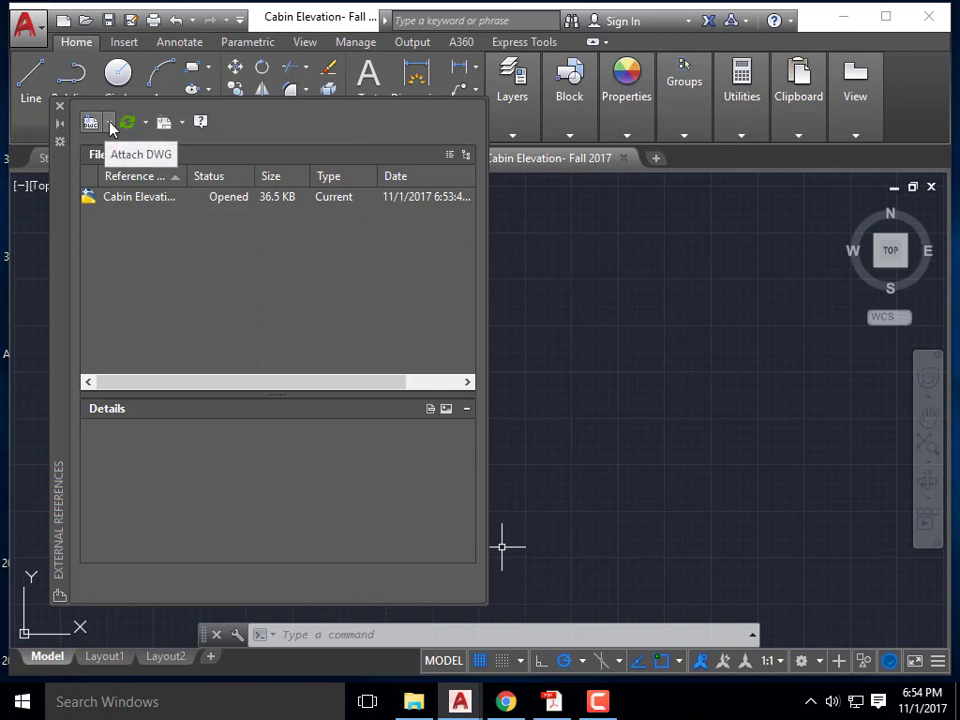
left_click(110, 123)
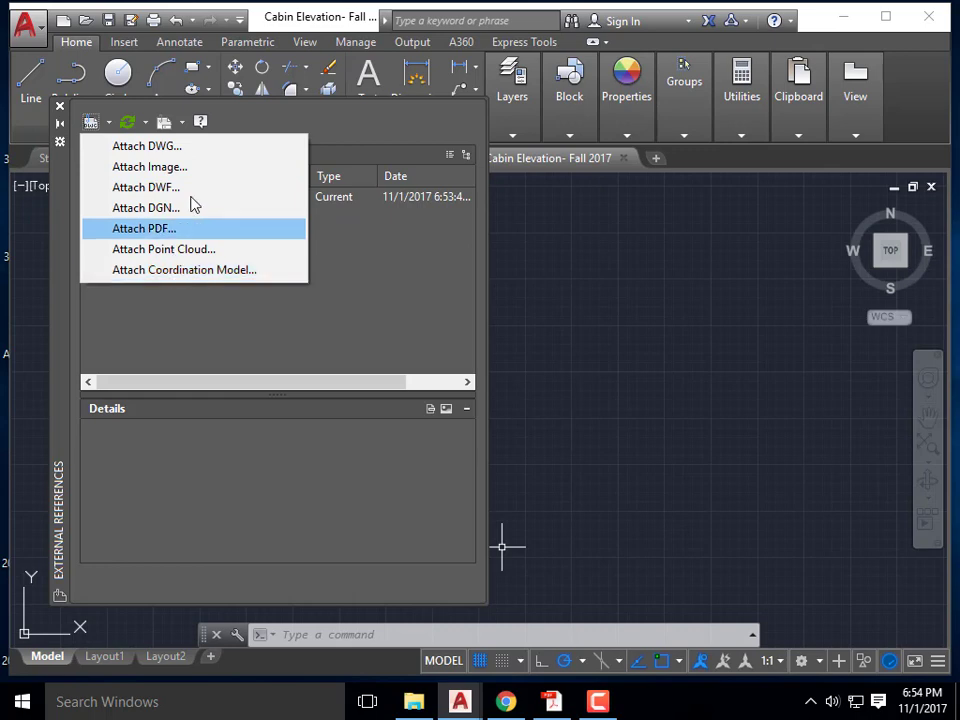
left_click(210, 150)
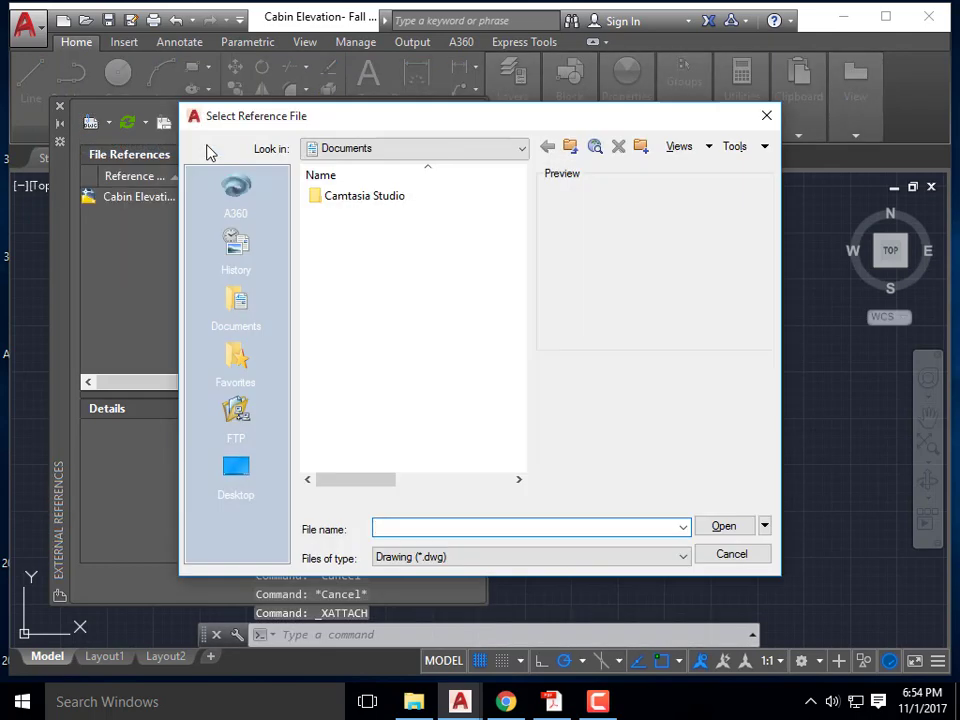
left_click(467, 151)
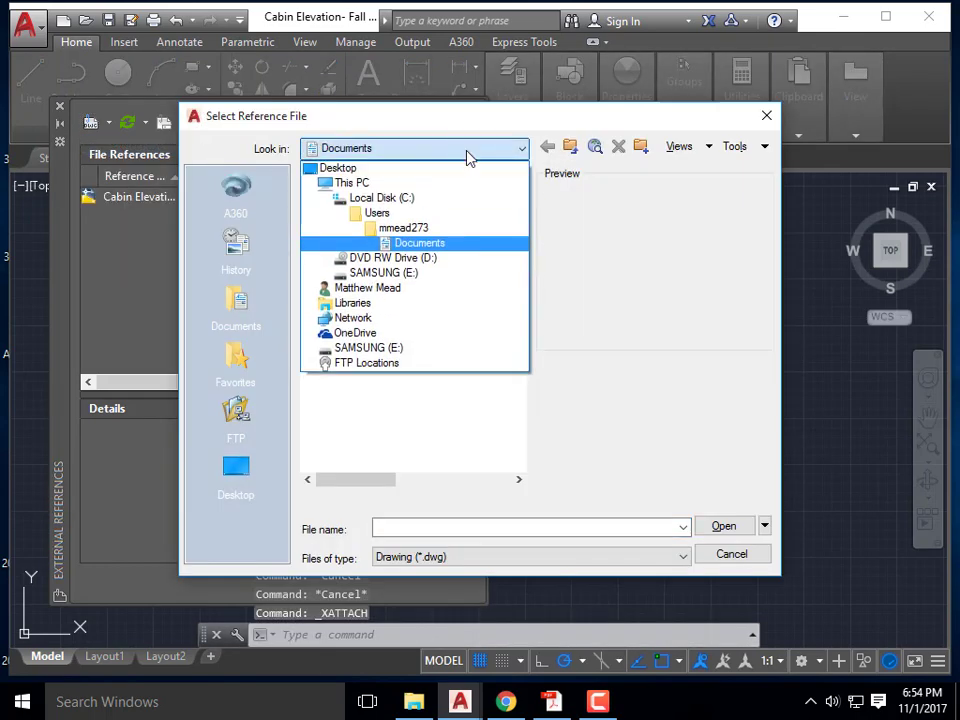
left_click(425, 274)
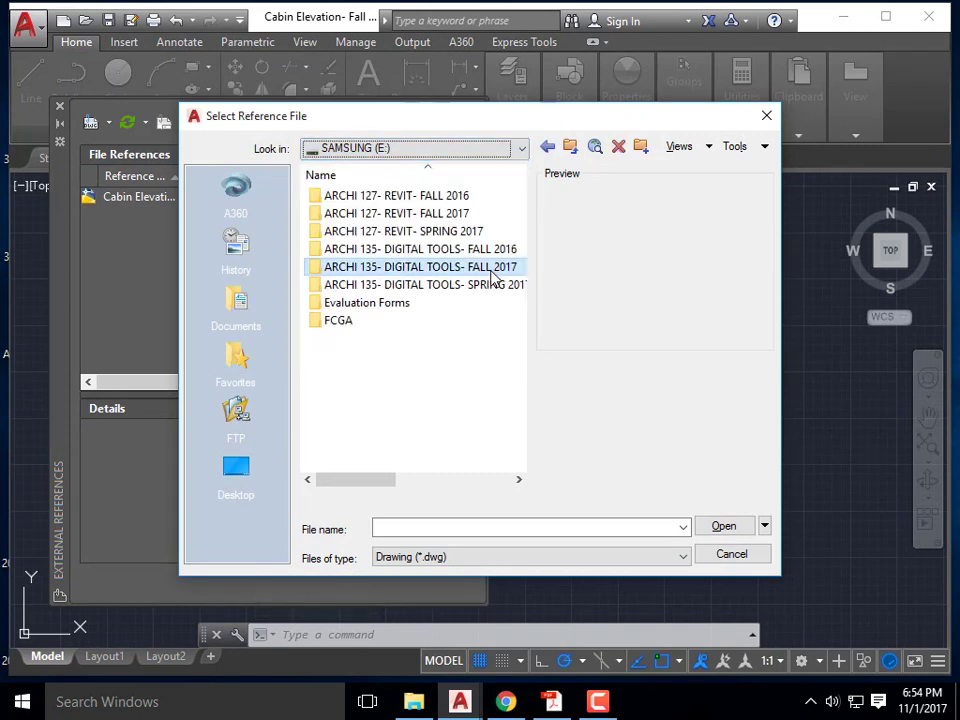
double_click(493, 268)
scroll(469, 317, "down", 3)
double_click(407, 446)
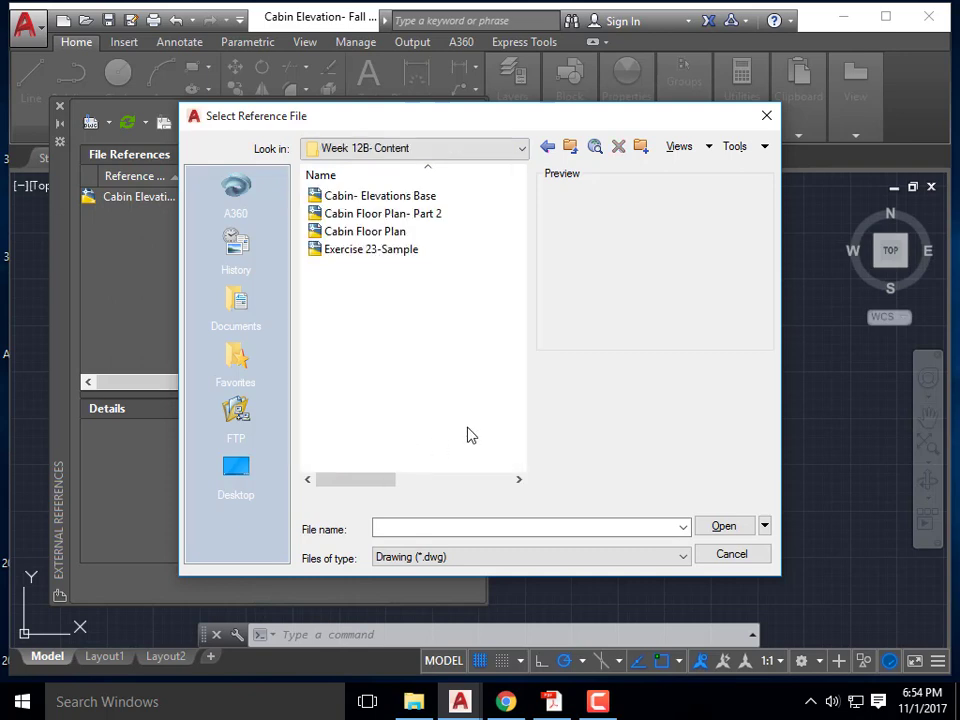
left_click(497, 152)
left_click(428, 240)
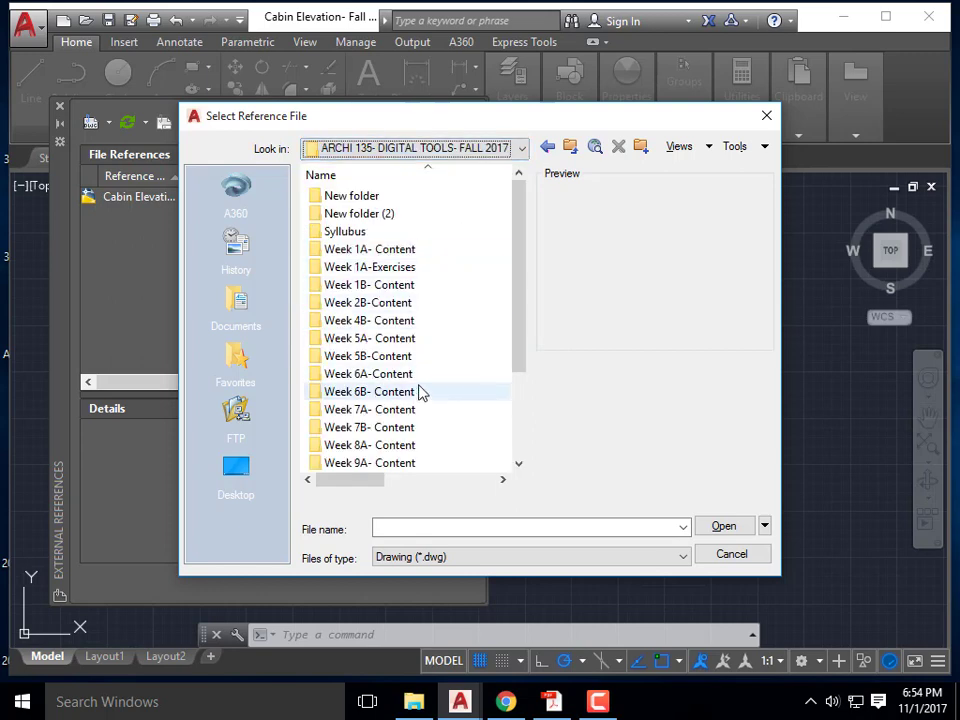
scroll(430, 405, "down", 3)
double_click(416, 428)
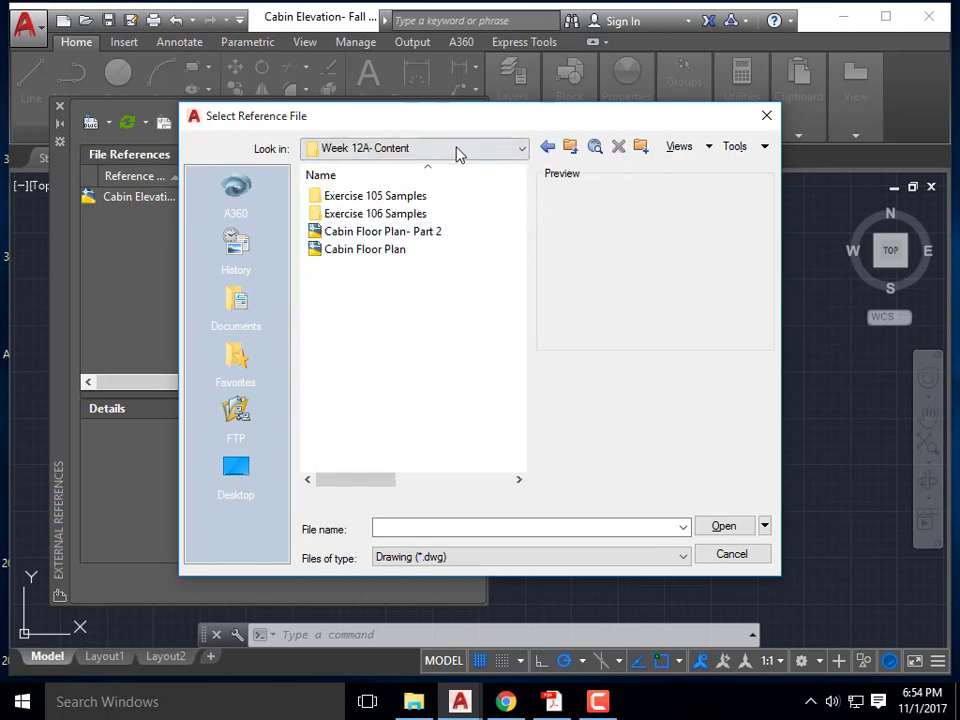
left_click(766, 116)
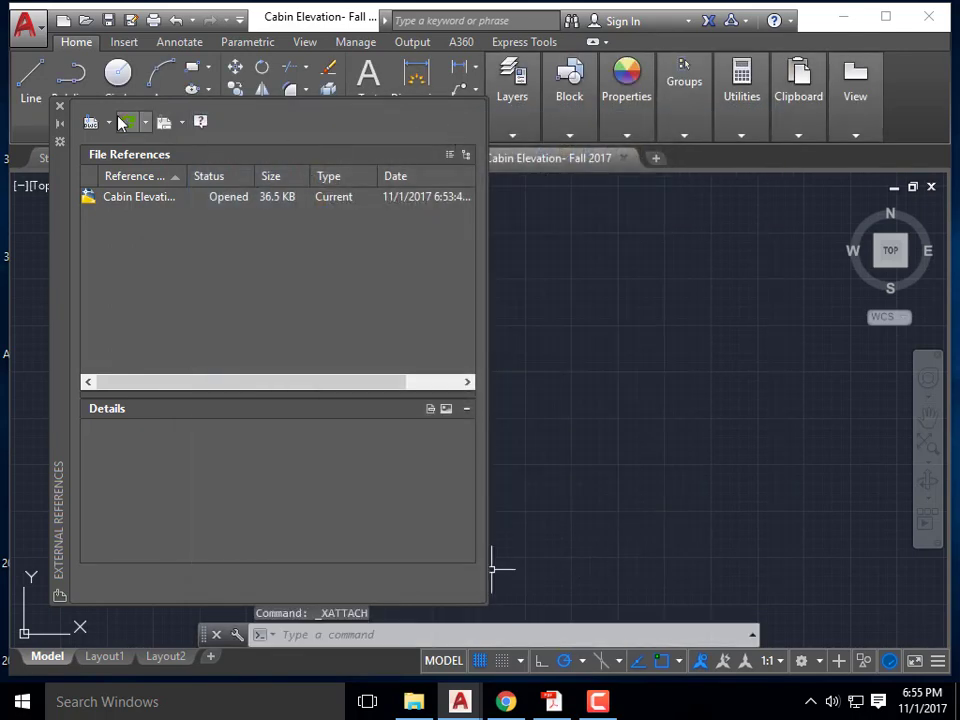
left_click(59, 105)
- Switch to the Cabin Floor Plan- Base-2017 drawing
left_click(407, 160)
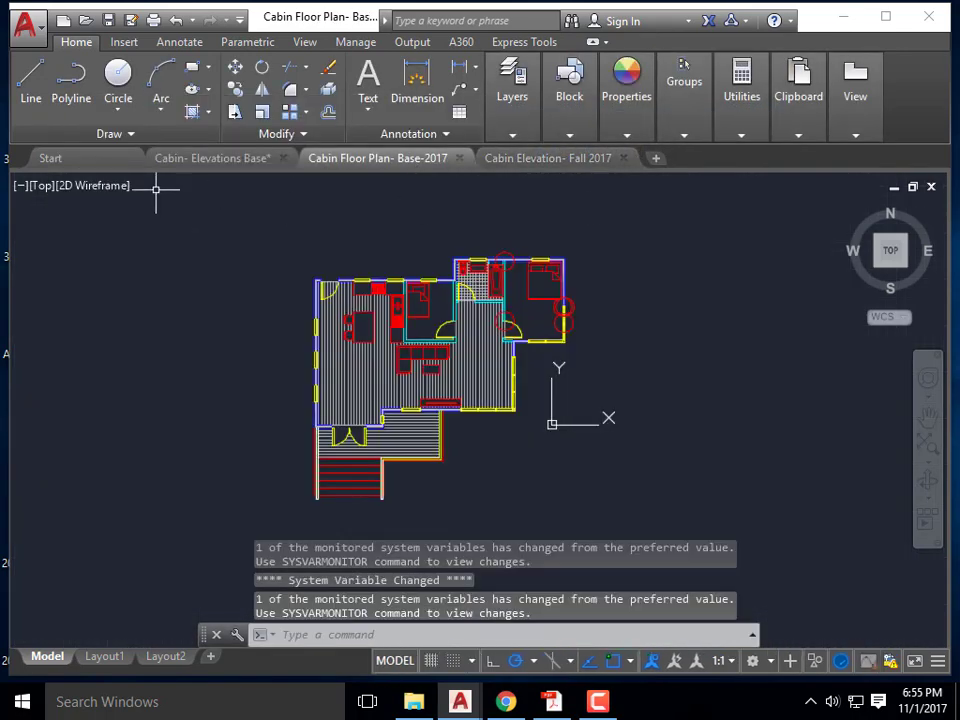
left_click(28, 22)
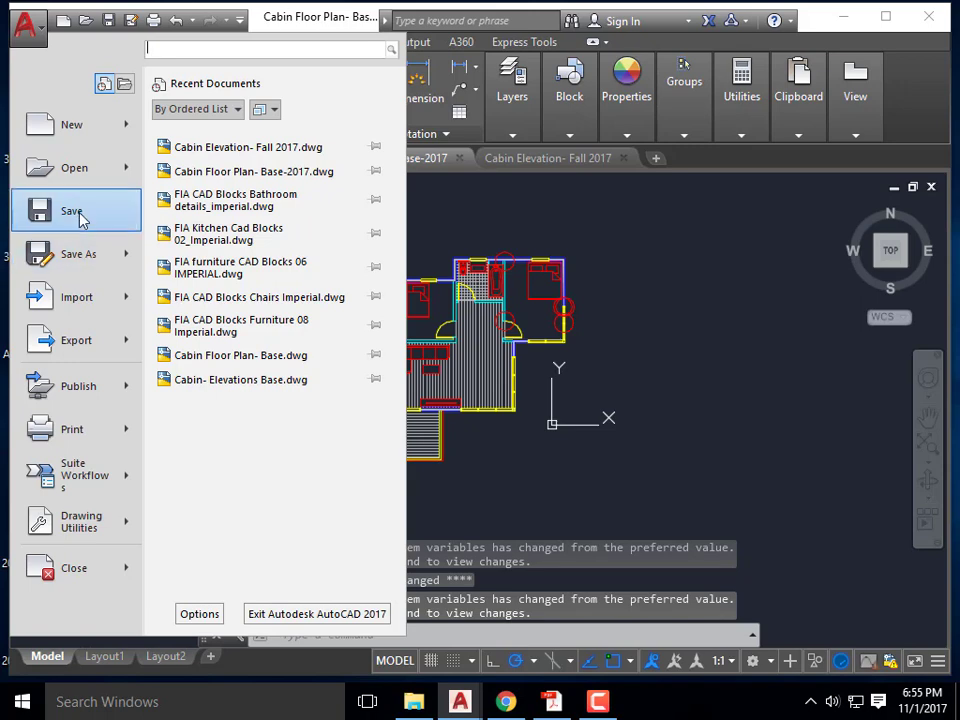
left_click(105, 252)
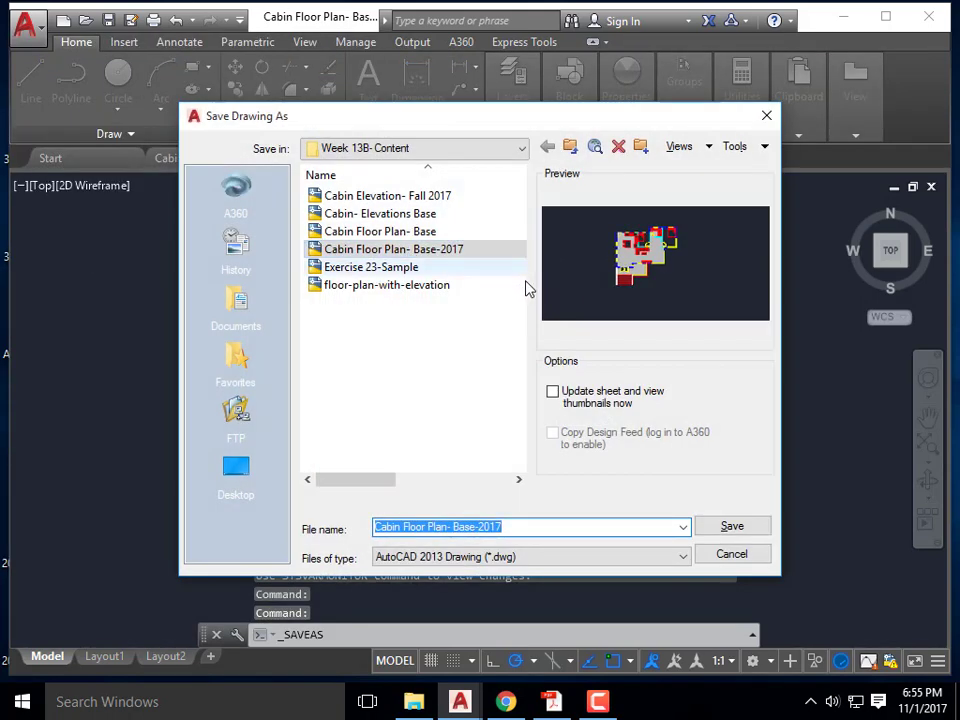
left_click(465, 152)
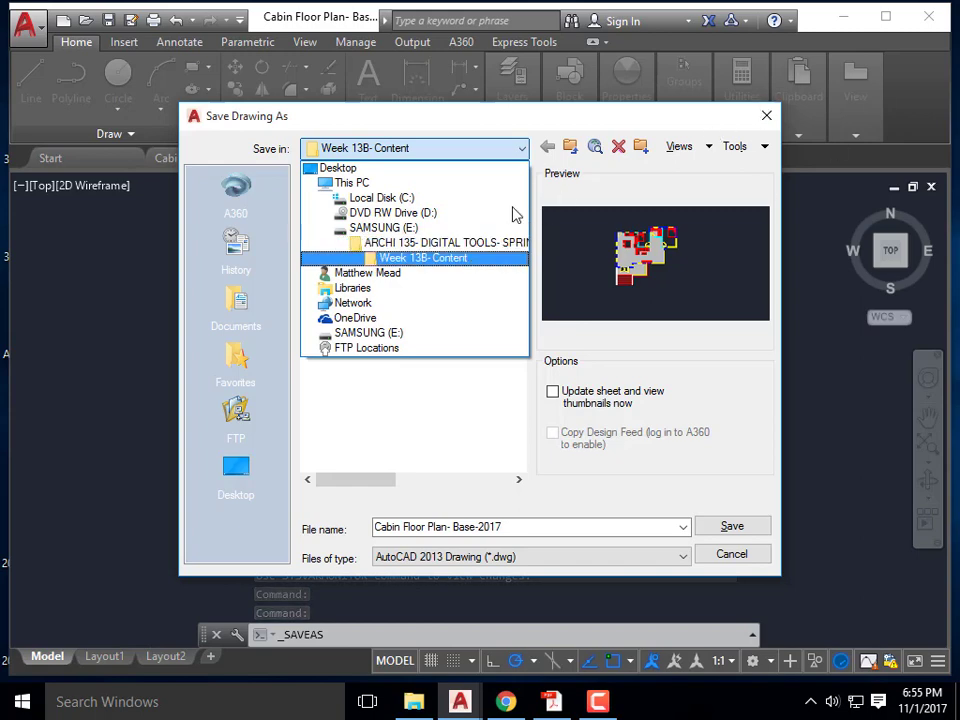
left_click(773, 119)
key("Escape")
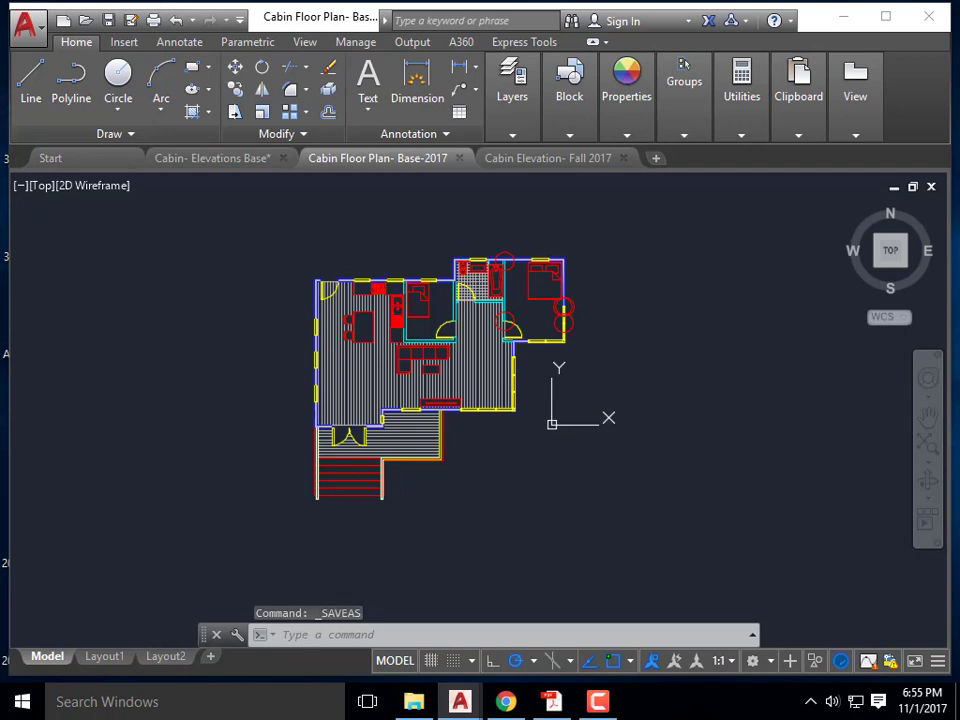
- Save a copy of the floor plan as Cabin Floor Plan- Base-2017 in the Week 12B- Content folder of ARCHI 135- DIGITAL TOOLS- FALL 2017 on SAMSUNG (E:)
left_click(32, 26)
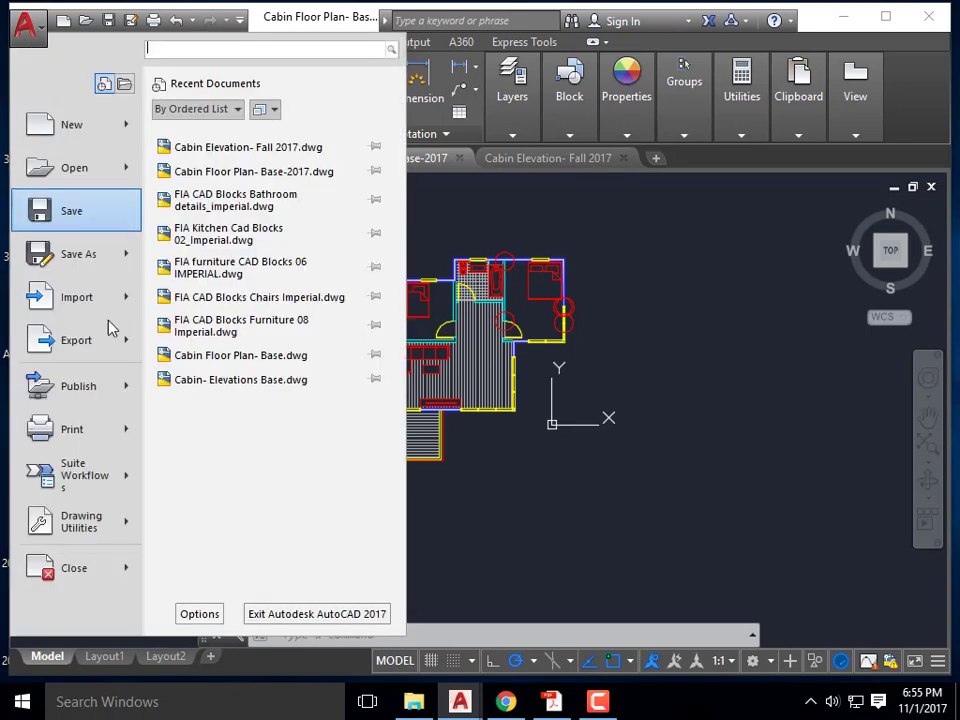
left_click(119, 251)
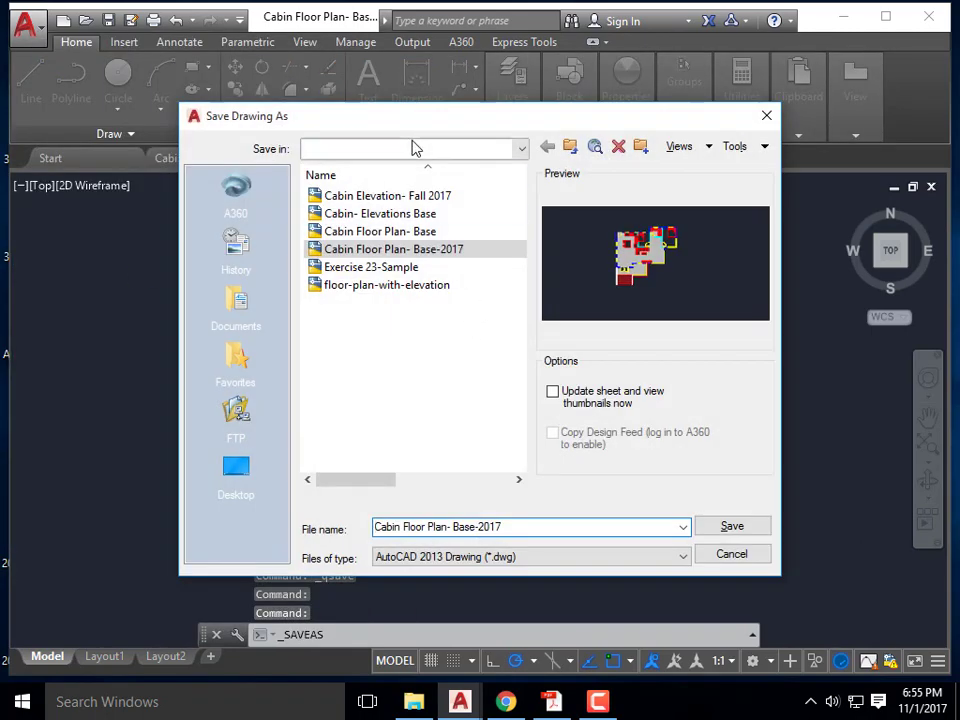
left_click(414, 148)
left_click(395, 229)
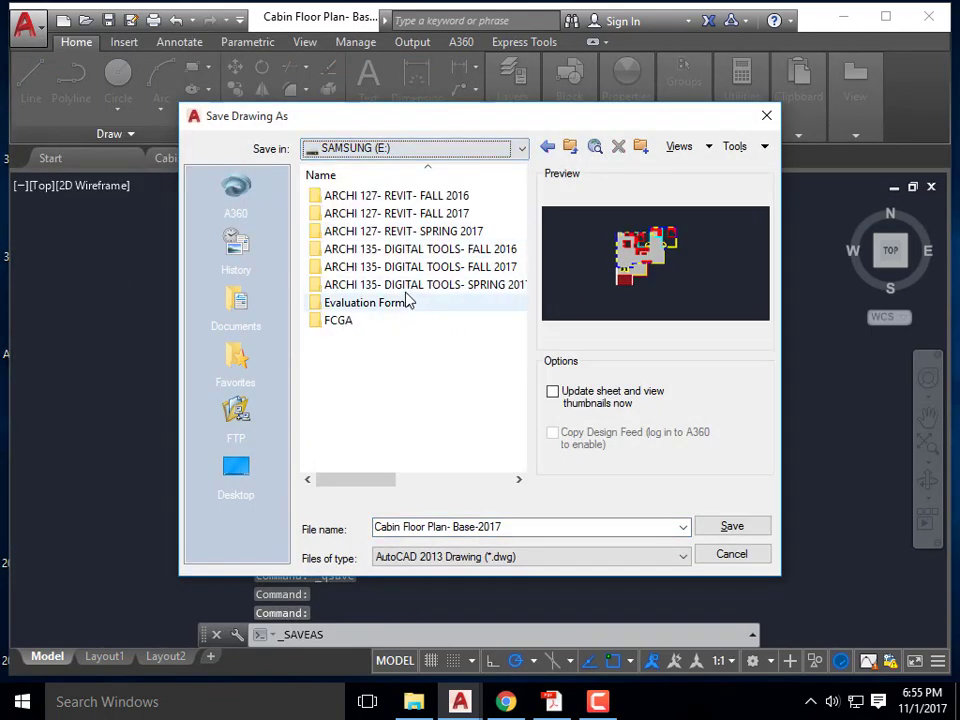
double_click(414, 276)
scroll(431, 364, "down", 2)
double_click(389, 452)
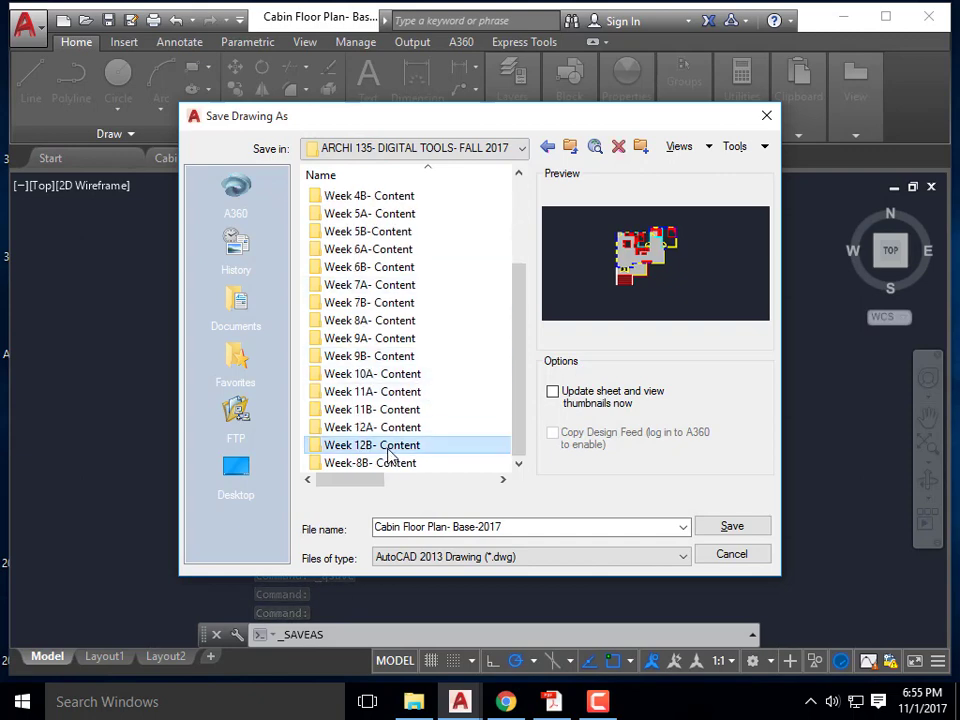
left_click(726, 527)
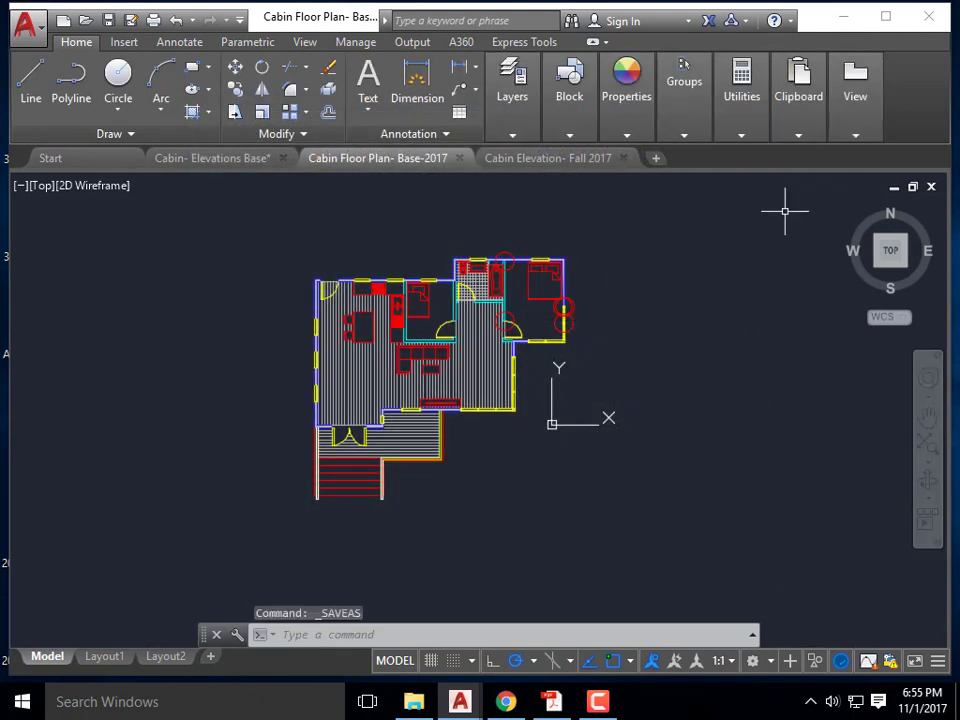
- Switch to the Cabin Elevation- Fall 2017 drawing and open its external references with the XREF command
left_click(553, 160)
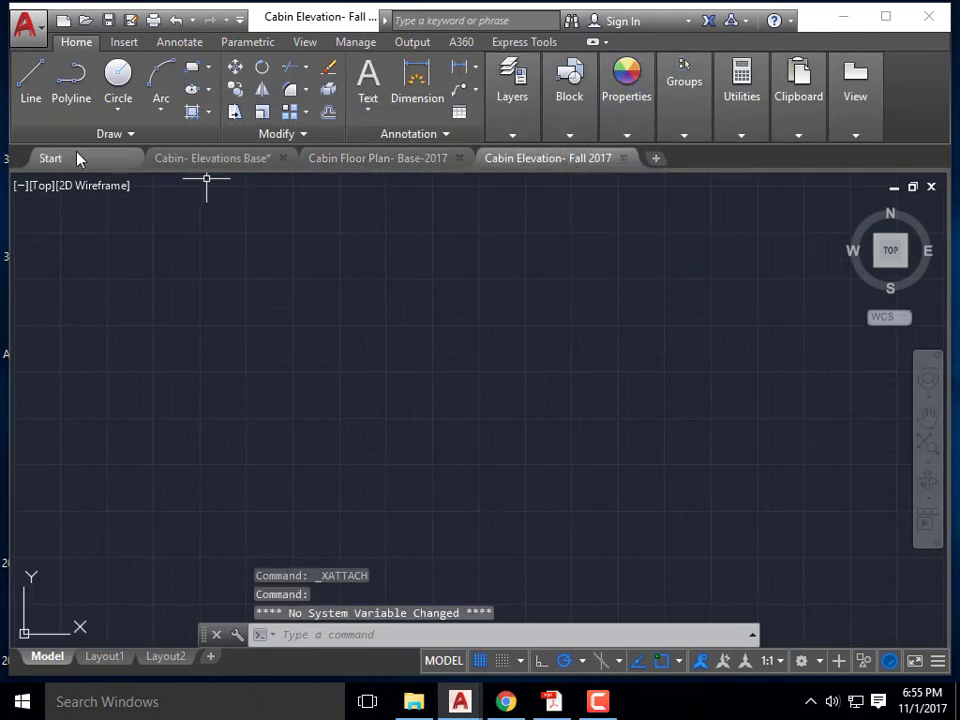
type("x")
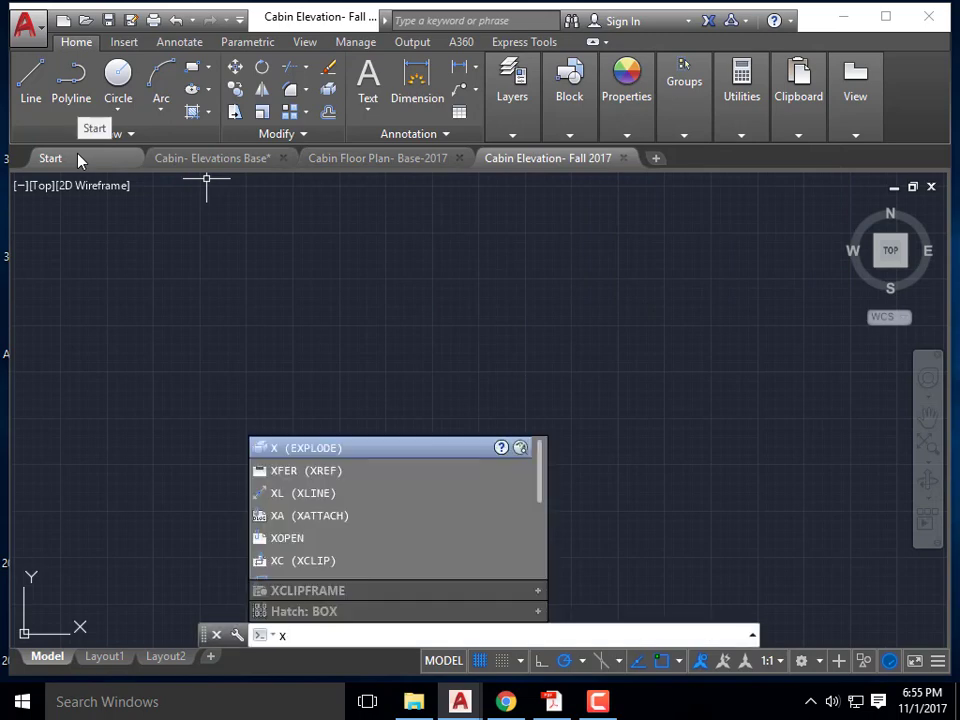
type("ref")
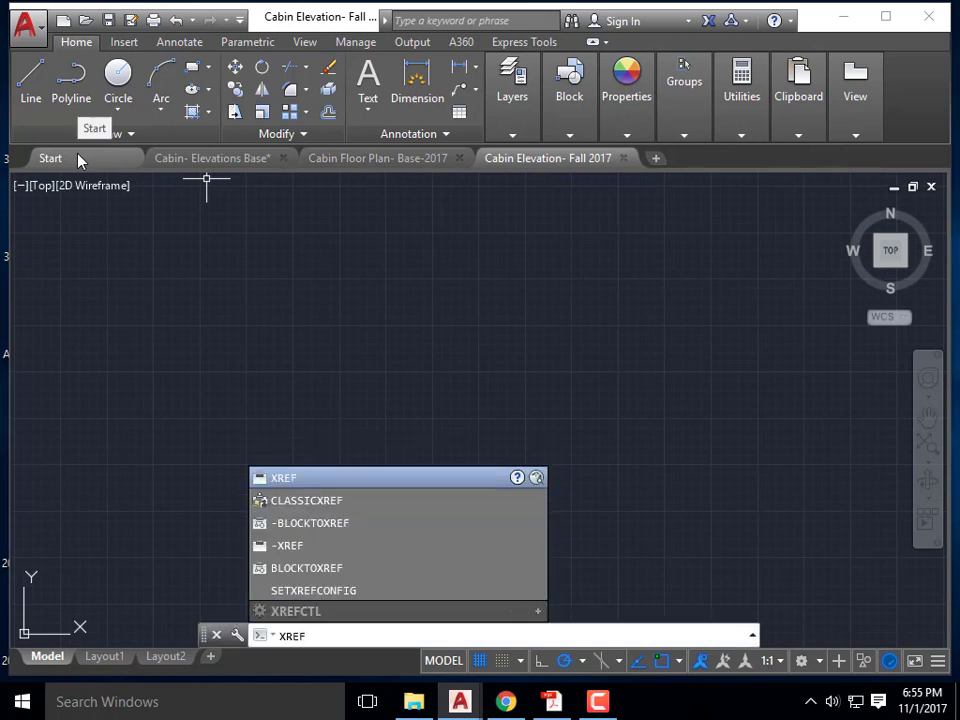
key("Return")
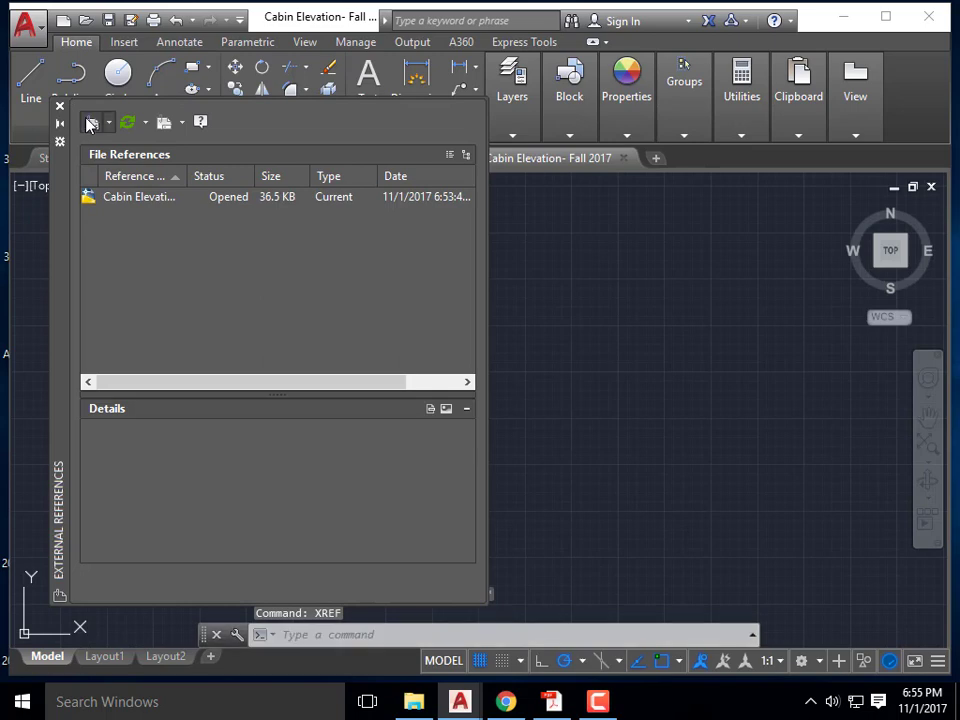
- Choose Cabin Floor Plan- Base-2017 from the Week 12B- Content folder on SAMSUNG (E:) as the drawing to attach
left_click(88, 122)
left_click(418, 150)
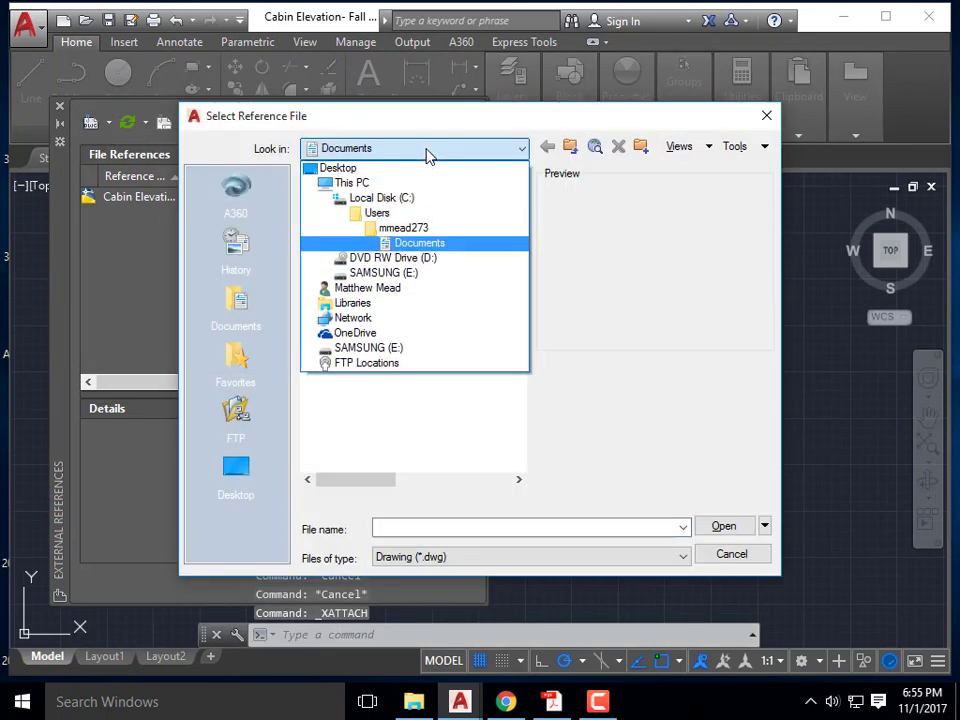
left_click(404, 273)
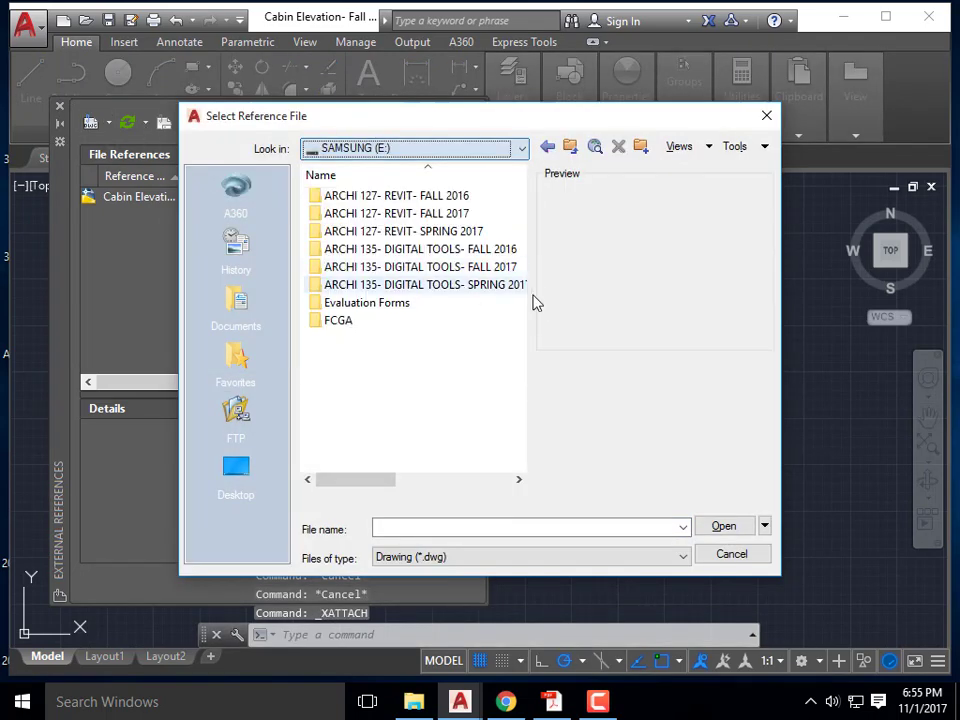
double_click(476, 267)
scroll(486, 452, "down", 2)
double_click(358, 462)
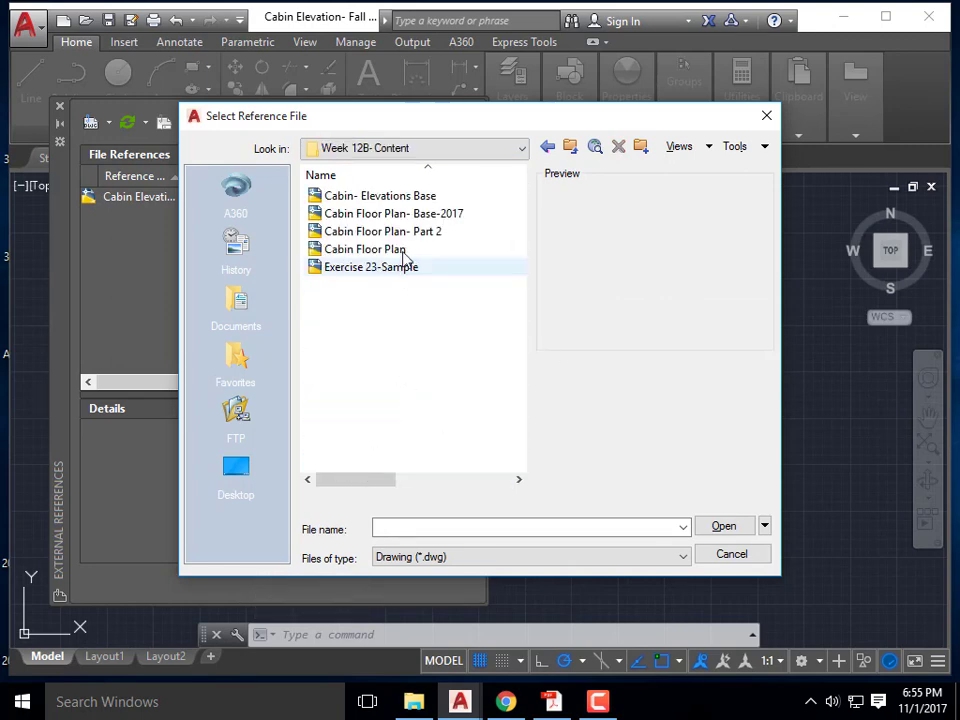
left_click(407, 214)
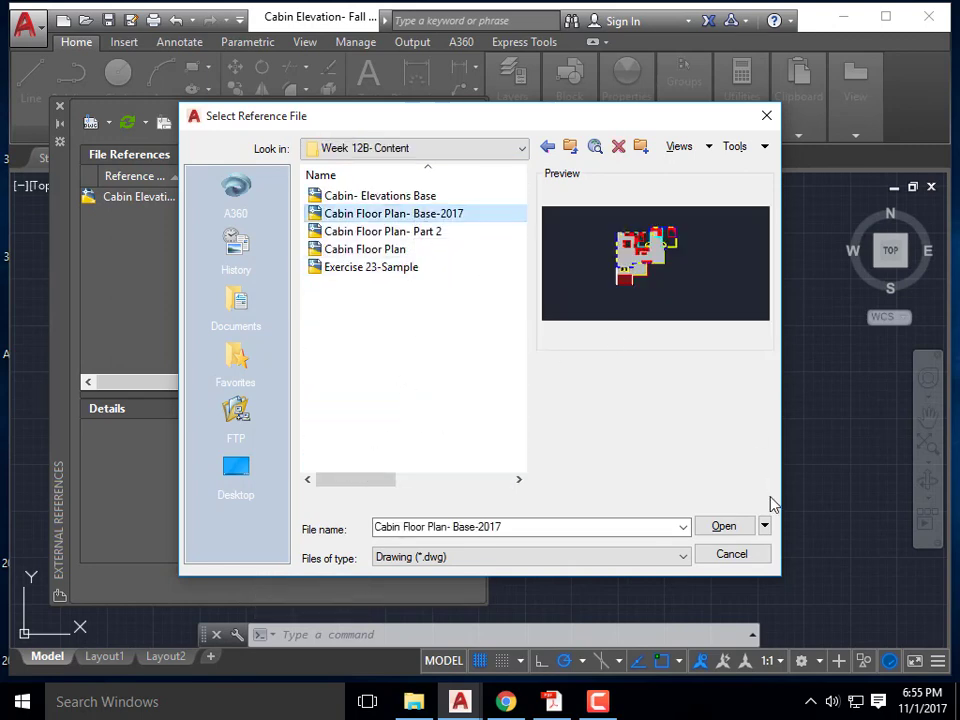
left_click(724, 526)
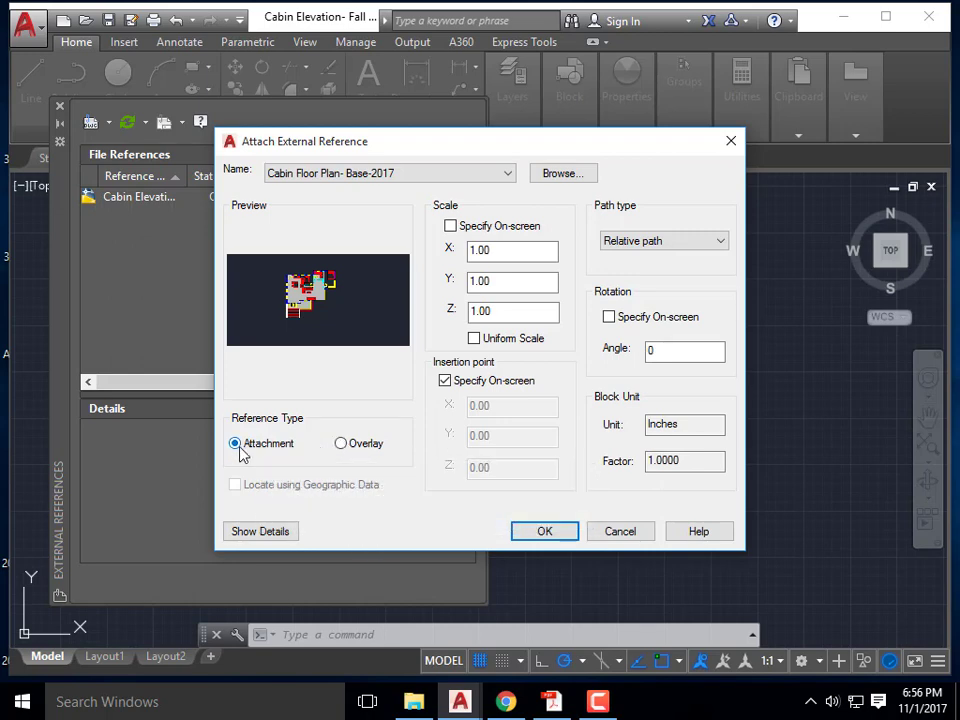
- Attach the floor plan at scale 1.00 and angle 0, insert it at a point near the origin, and close the external references list
left_click(519, 276)
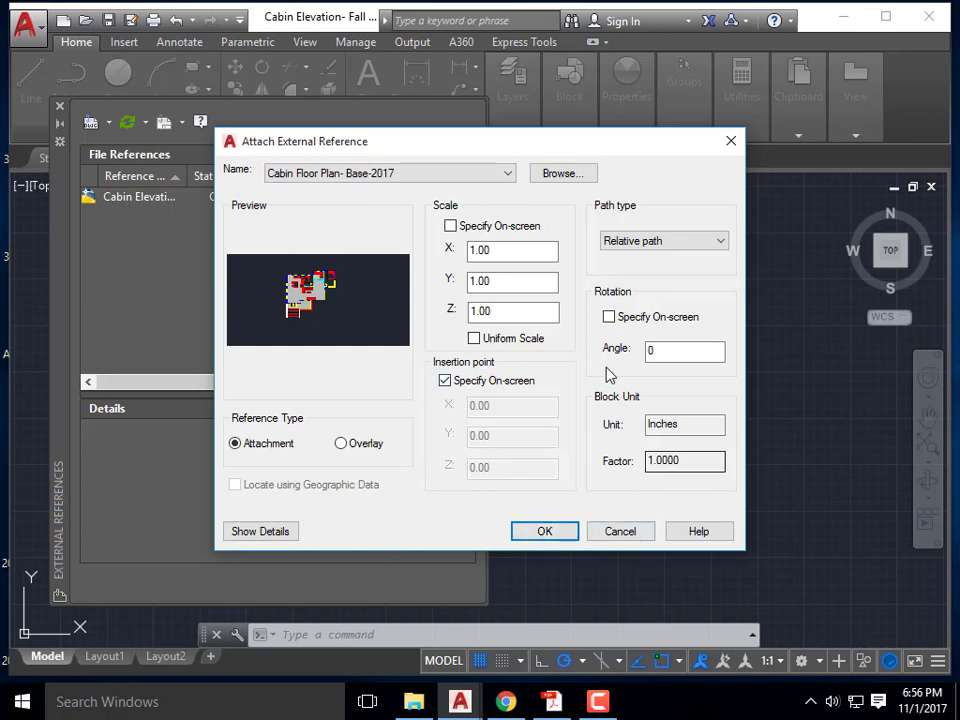
left_click(561, 531)
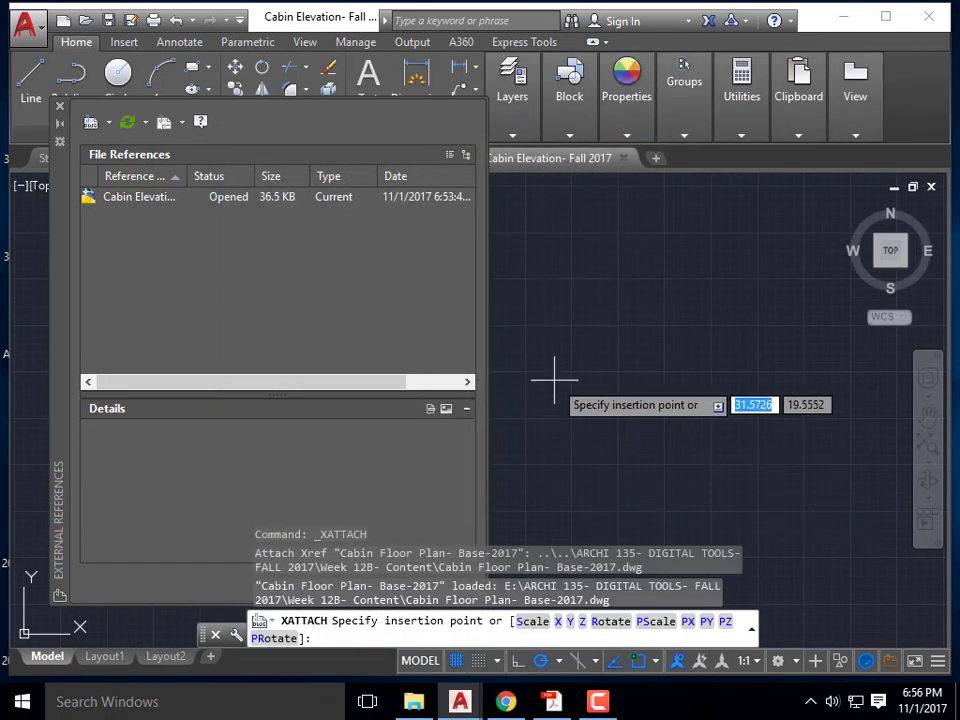
scroll(560, 392, "down", 2)
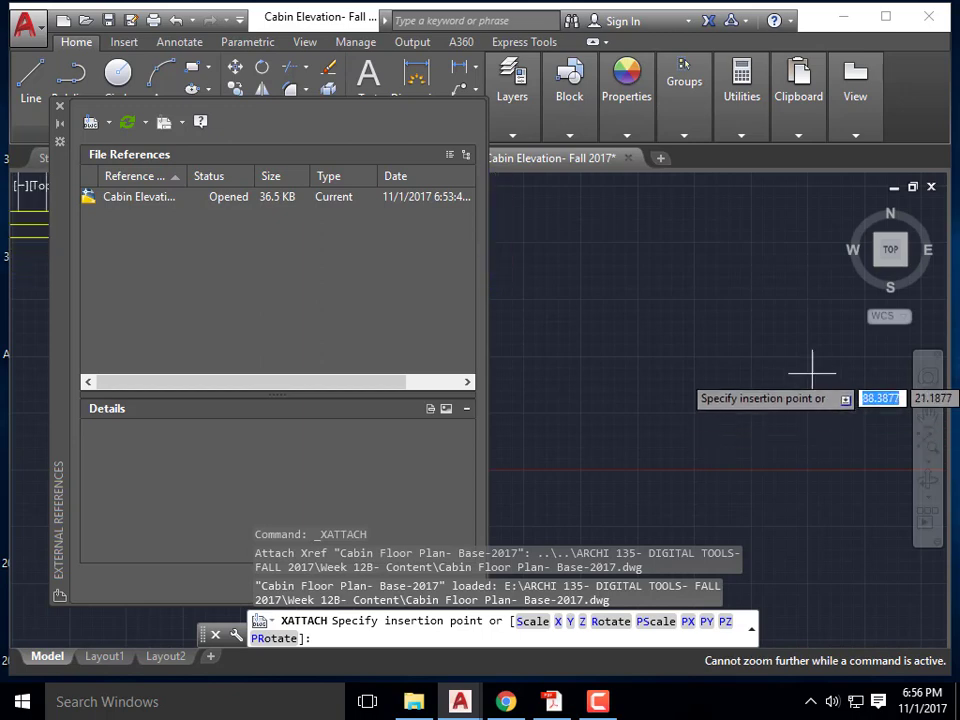
left_click(812, 372)
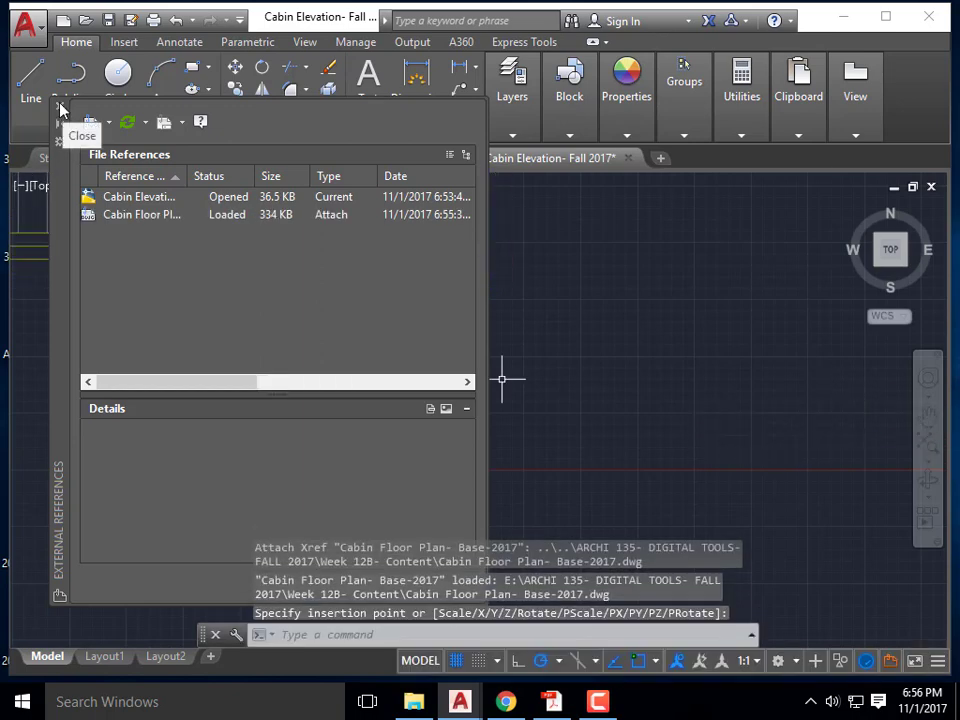
left_click(59, 108)
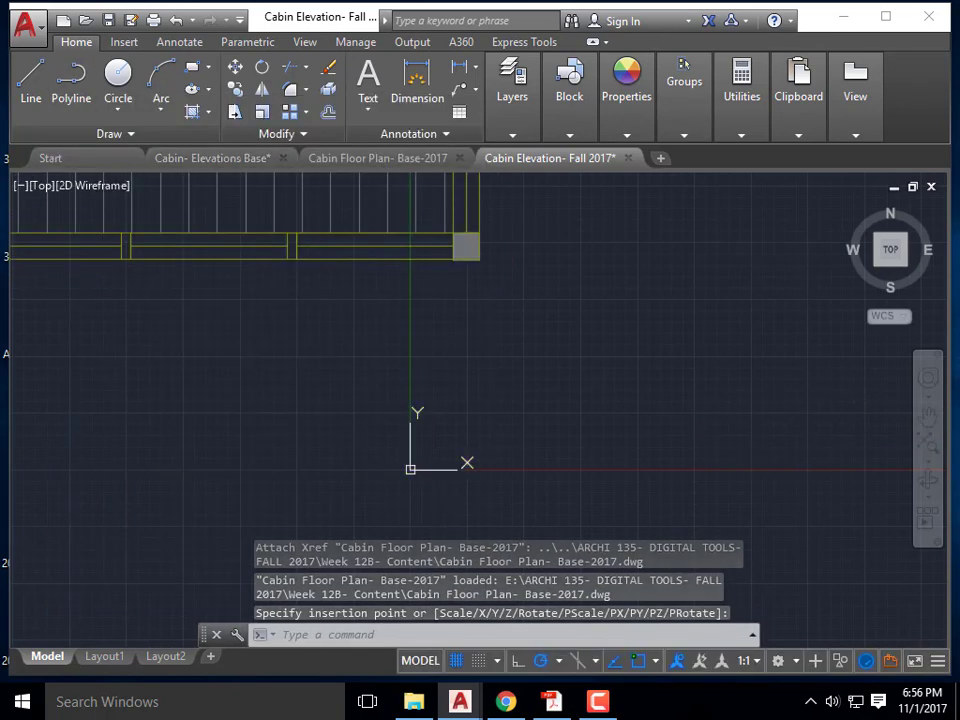
- Examine the attached floor plan by selecting and deselecting it at several places to check that it behaves as one object
scroll(476, 430, "down", 4)
scroll(450, 415, "up", 4)
scroll(433, 402, "down", 4)
scroll(405, 392, "up", 4)
left_click(395, 383)
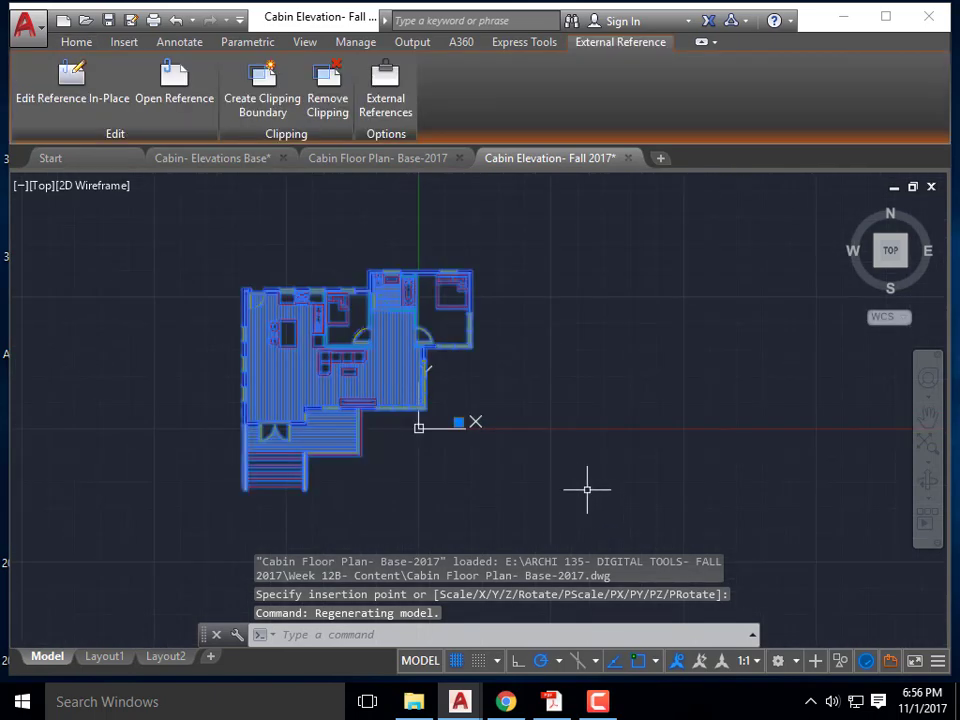
key("Escape")
left_click(333, 381)
left_click(266, 401)
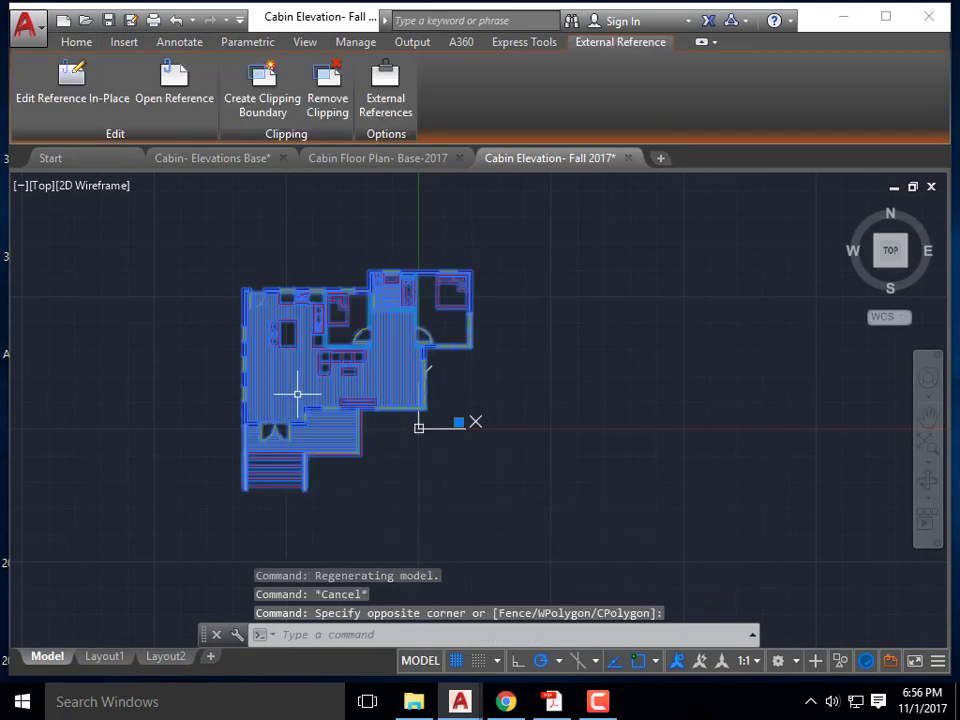
key("Escape")
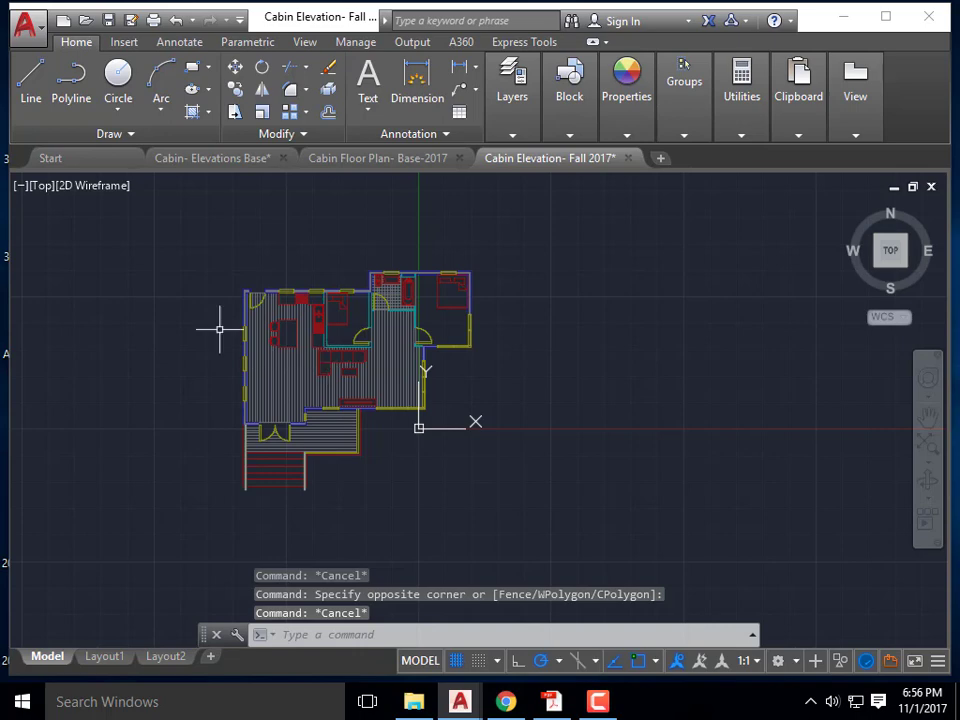
left_click(285, 332)
left_click(274, 321)
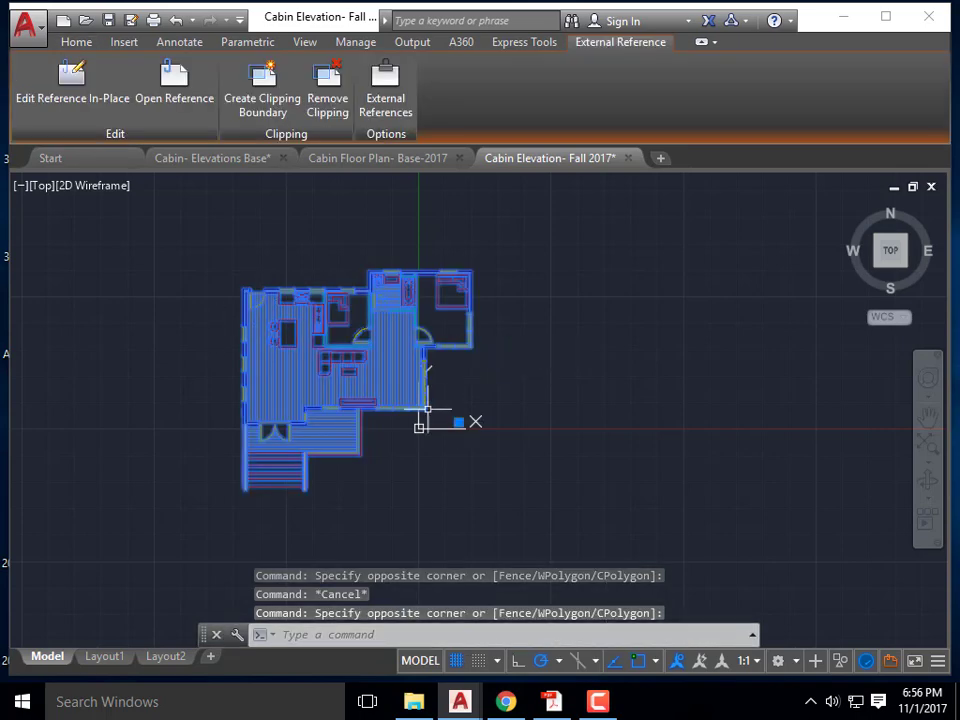
scroll(332, 354, "up", 2)
scroll(331, 362, "down", 4)
key("Escape")
key("Escape")
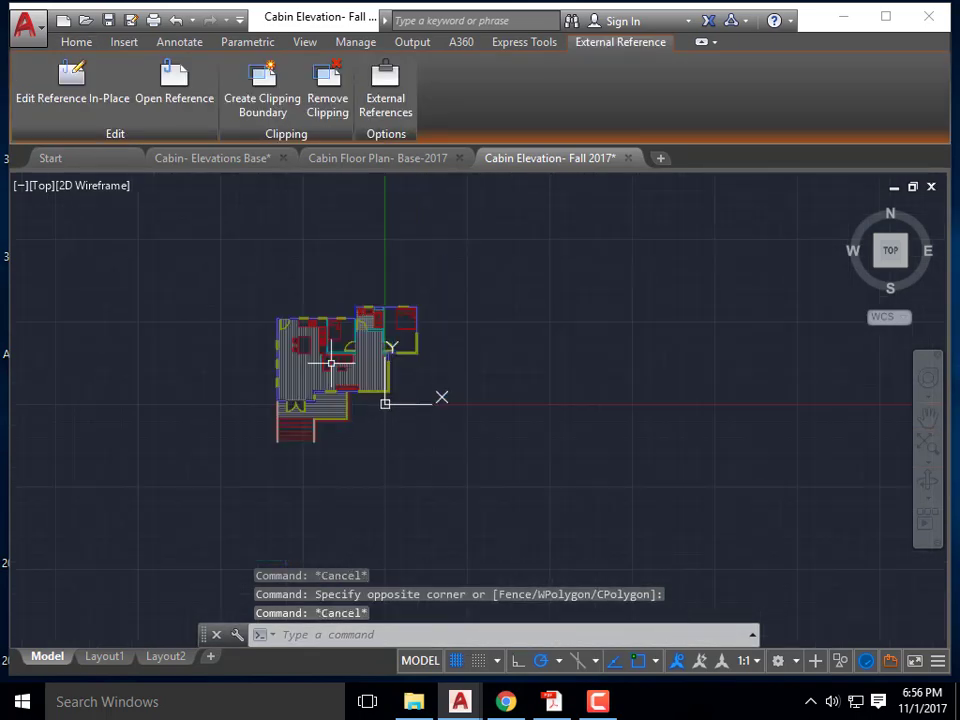
- Examine the full names of the layers brought in with the attached floor plan using the LAYER command
type("la")
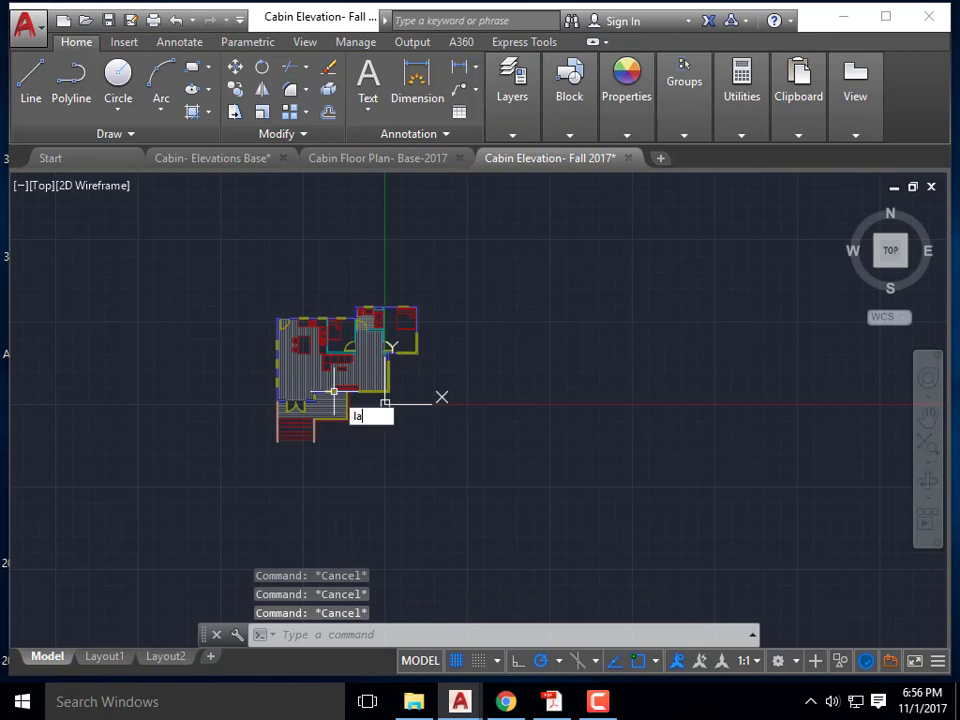
key("Return")
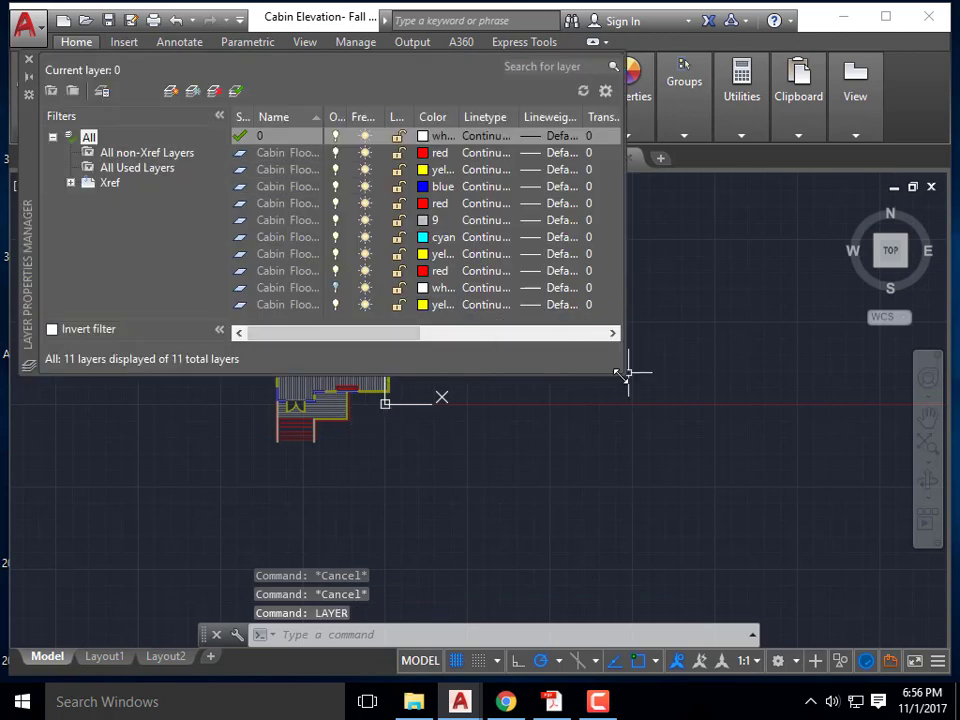
left_click_drag(622, 372, 880, 580)
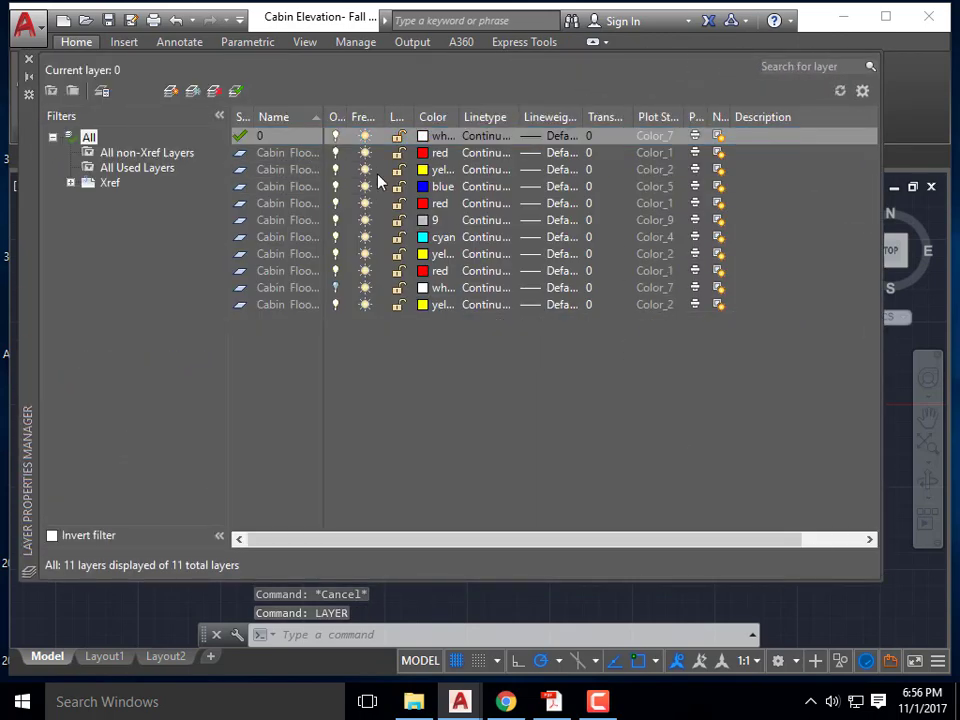
left_click_drag(324, 120, 424, 120)
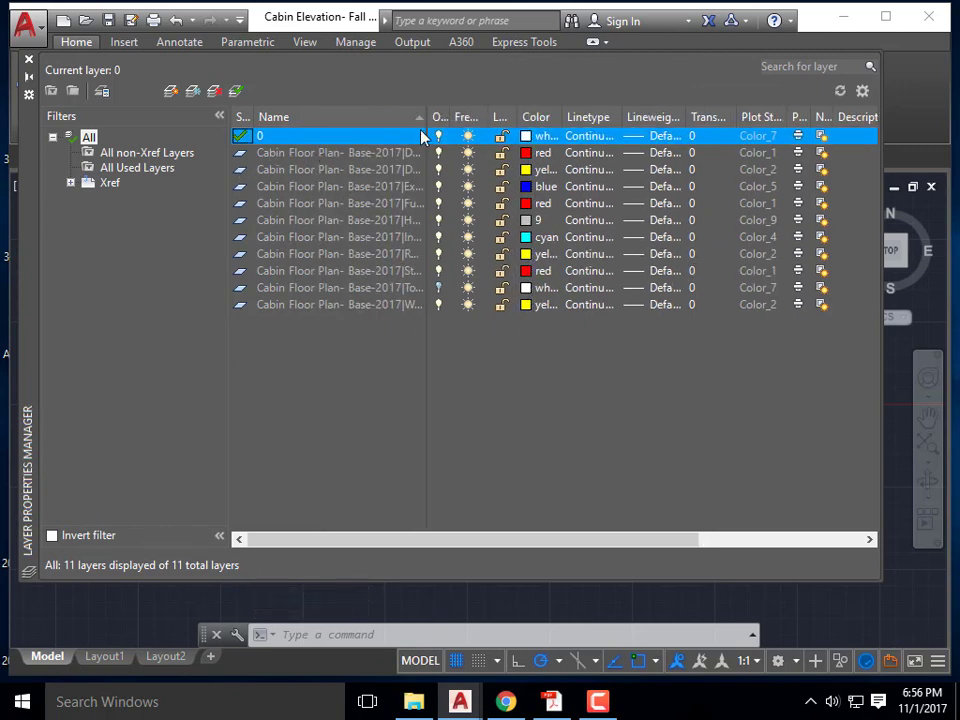
left_click_drag(425, 125, 553, 127)
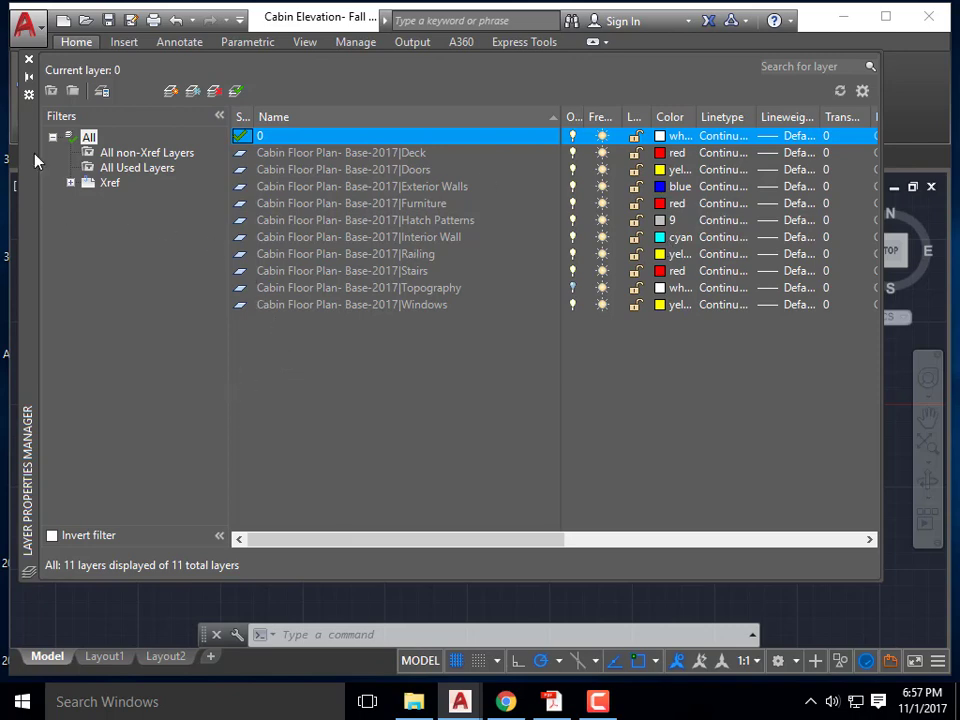
left_click(29, 59)
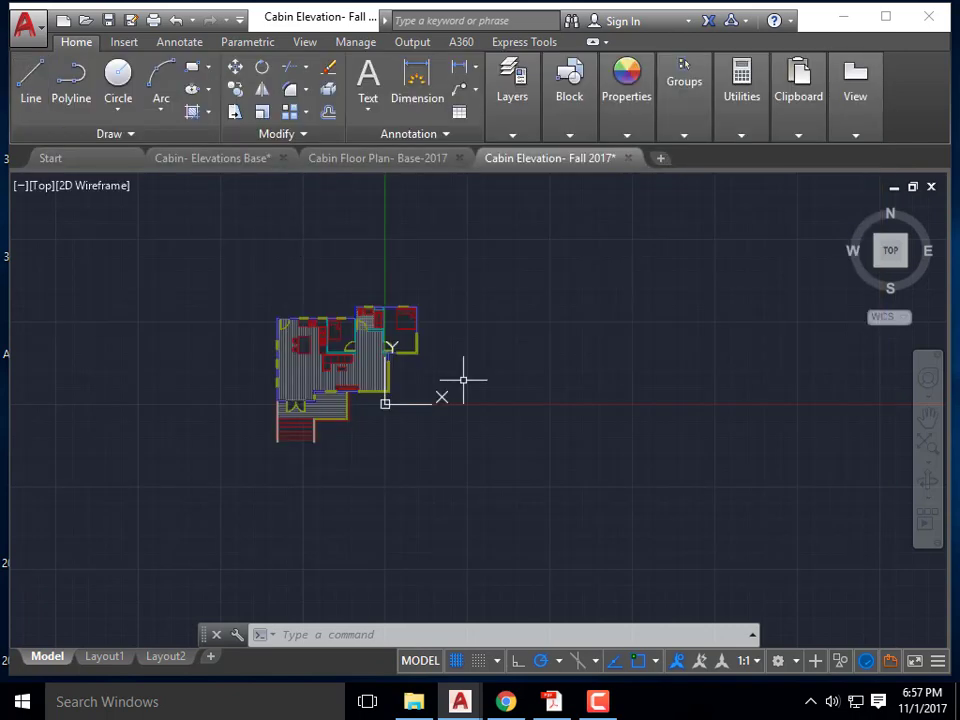
- Move the attached floor plan diagonally up and to the right so it sits clear of the origin axes
scroll(360, 365, "down", 3)
scroll(369, 347, "up", 2)
scroll(260, 370, "down", 2)
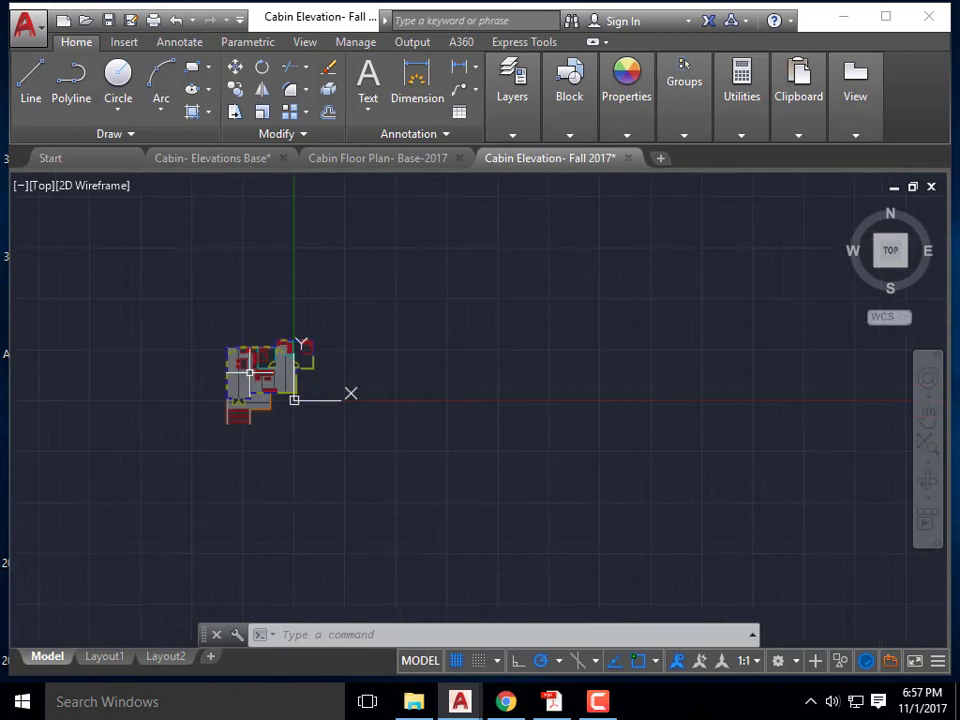
left_click(248, 372)
type("m")
key("Return")
left_click(265, 376)
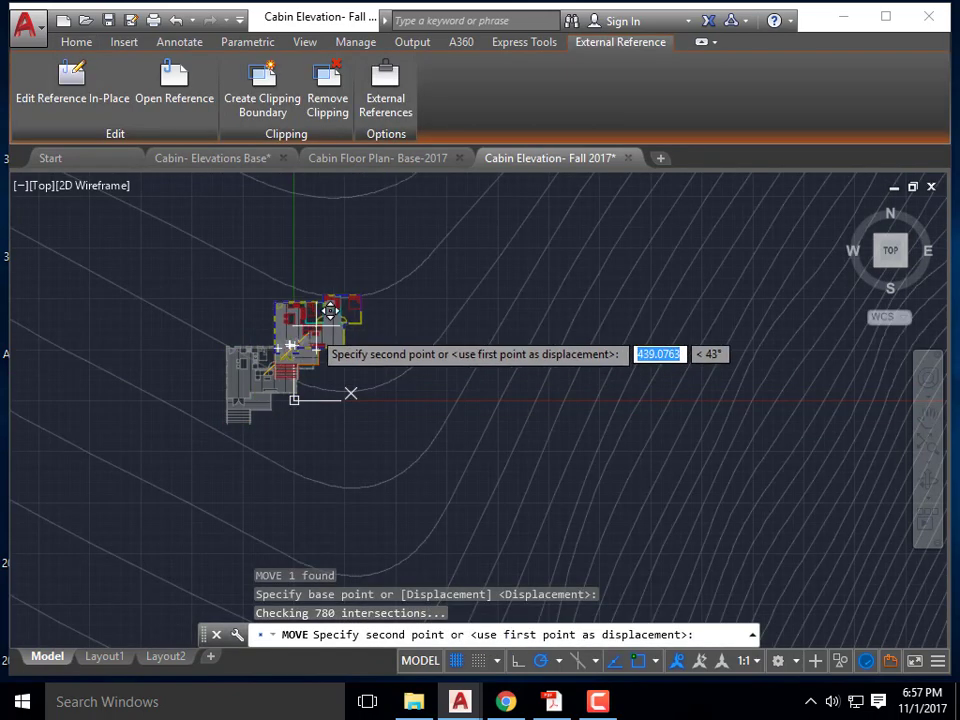
left_click(353, 313)
scroll(491, 371, "up", 5)
scroll(476, 369, "down", 4)
scroll(438, 378, "up", 1)
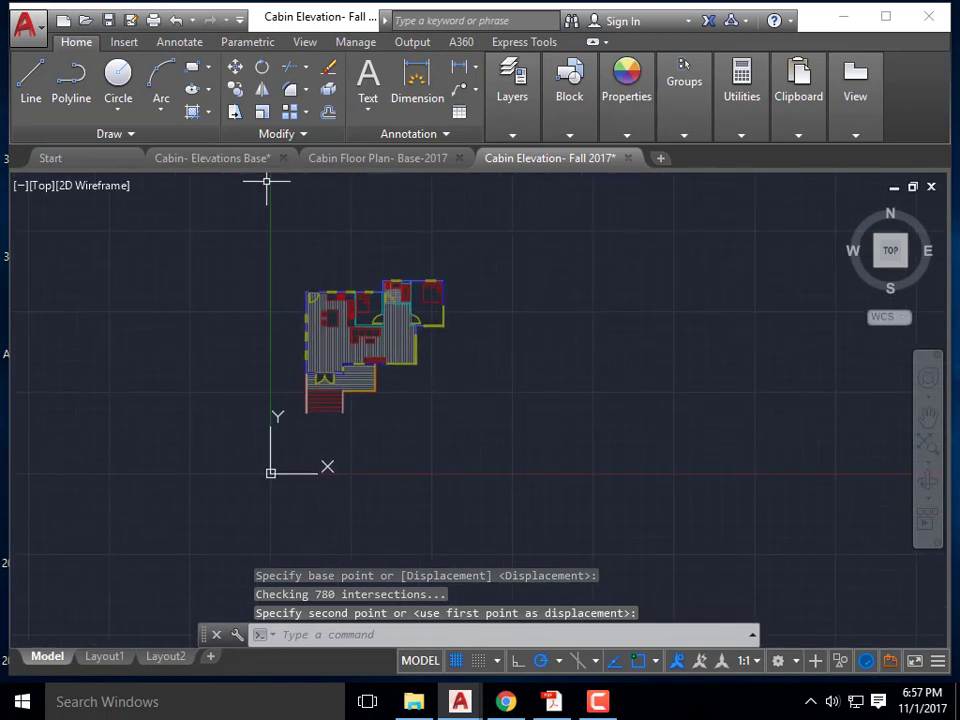
- In the Cabin Floor Plan- Base-2017 drawing, draw a polyline up from the wing's upper-right corner and across above its upper wall
left_click(325, 158)
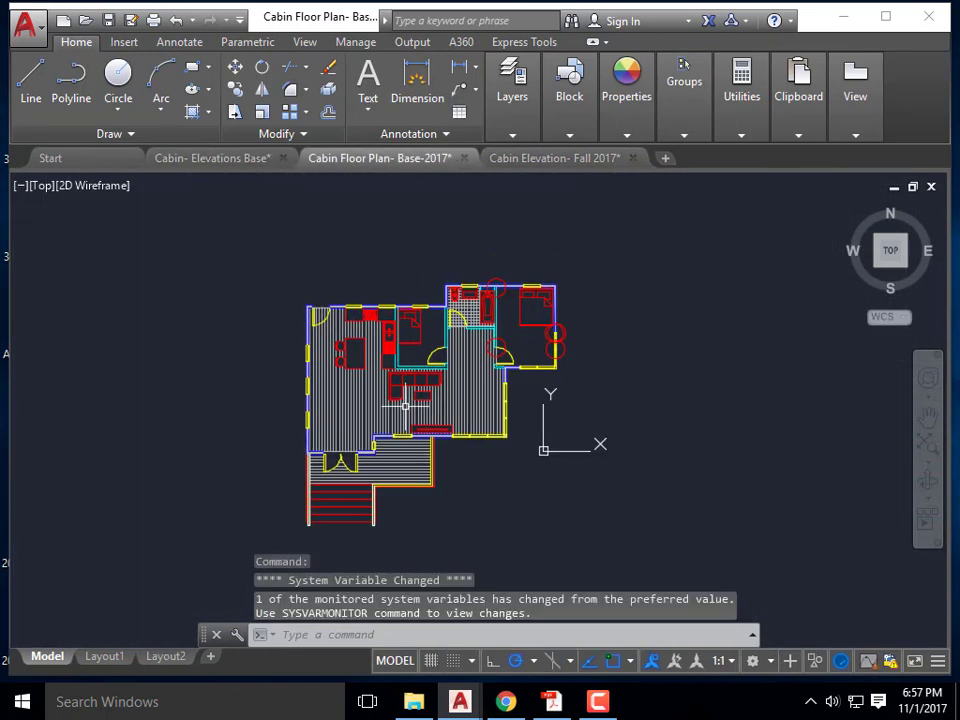
scroll(416, 297, "up", 2)
middle_click_drag(542, 287, 504, 330)
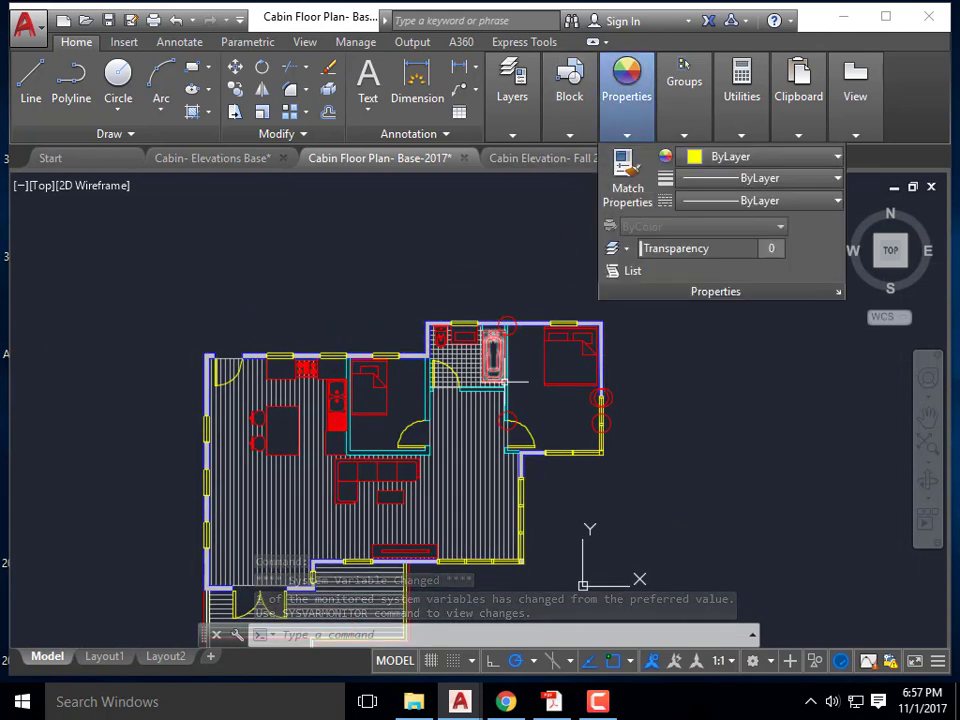
type("pl")
key("Return")
scroll(592, 296, "up", 2)
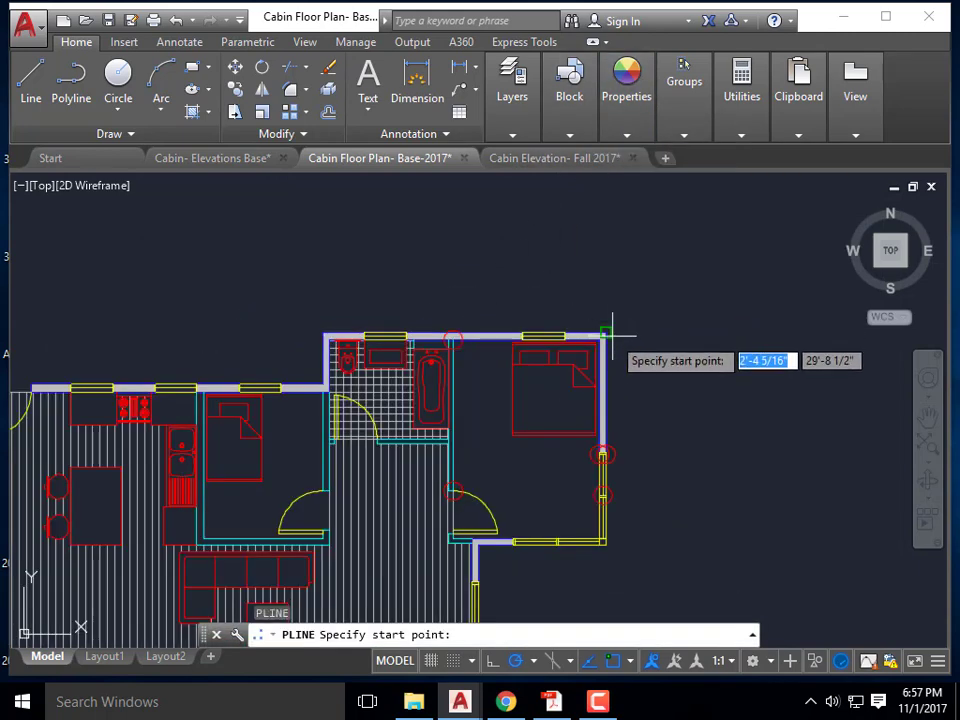
left_click(605, 331)
left_click(605, 274)
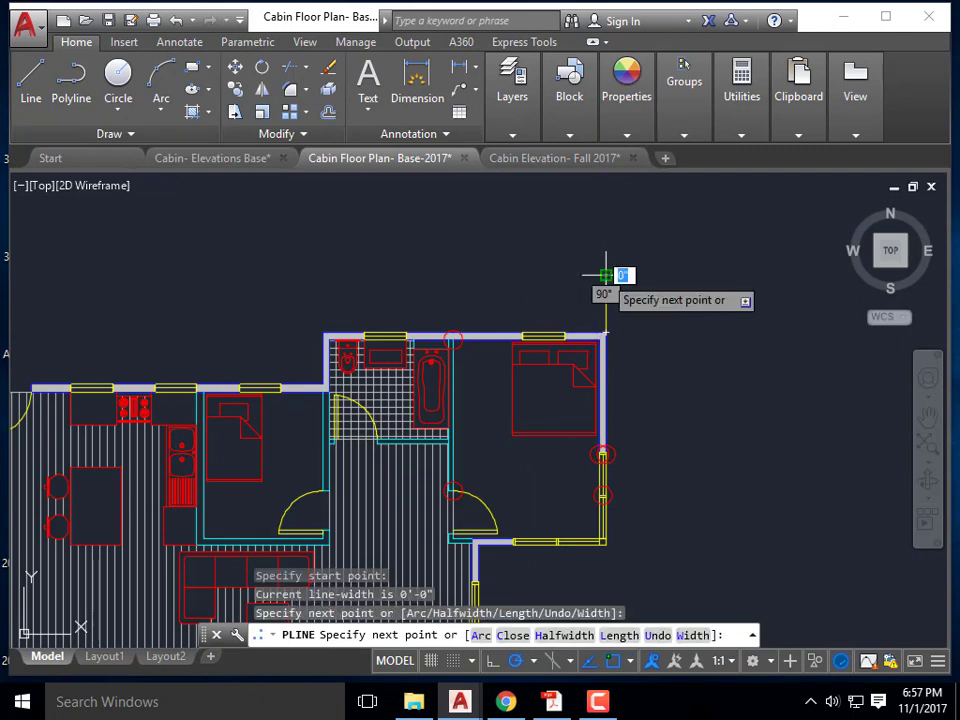
left_click(320, 274)
left_click(322, 332)
key("Return")
- Draw a short vertical polyline up from the wing's upper-left corner and join it to the horizontal line using Fillet
key("Return")
left_click(322, 332)
left_click(322, 298)
key("Escape")
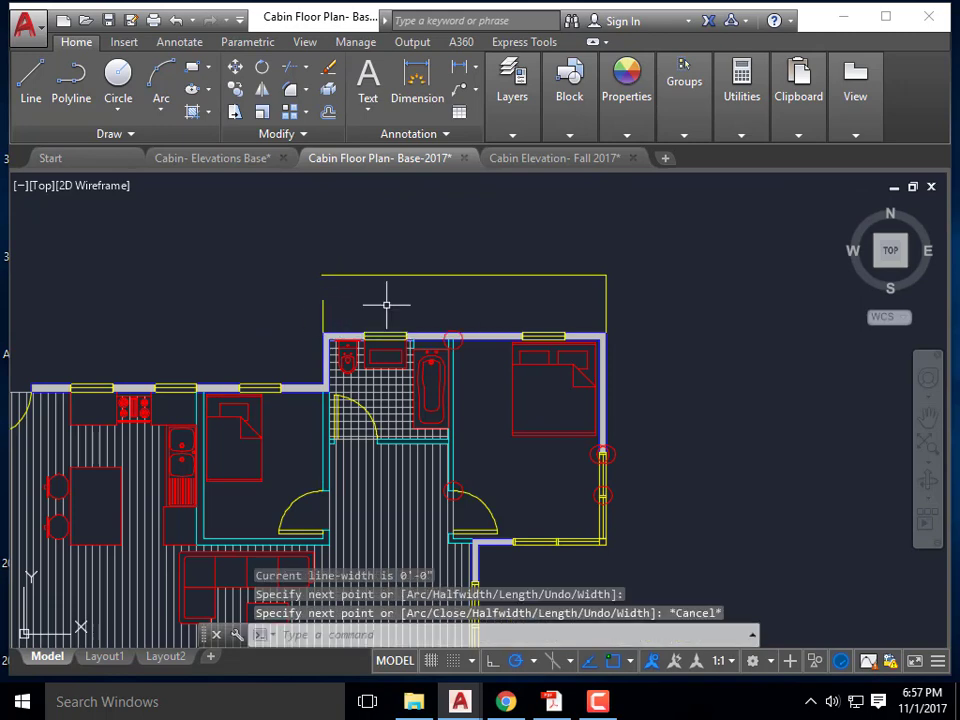
type("f")
key("Return")
left_click(322, 312)
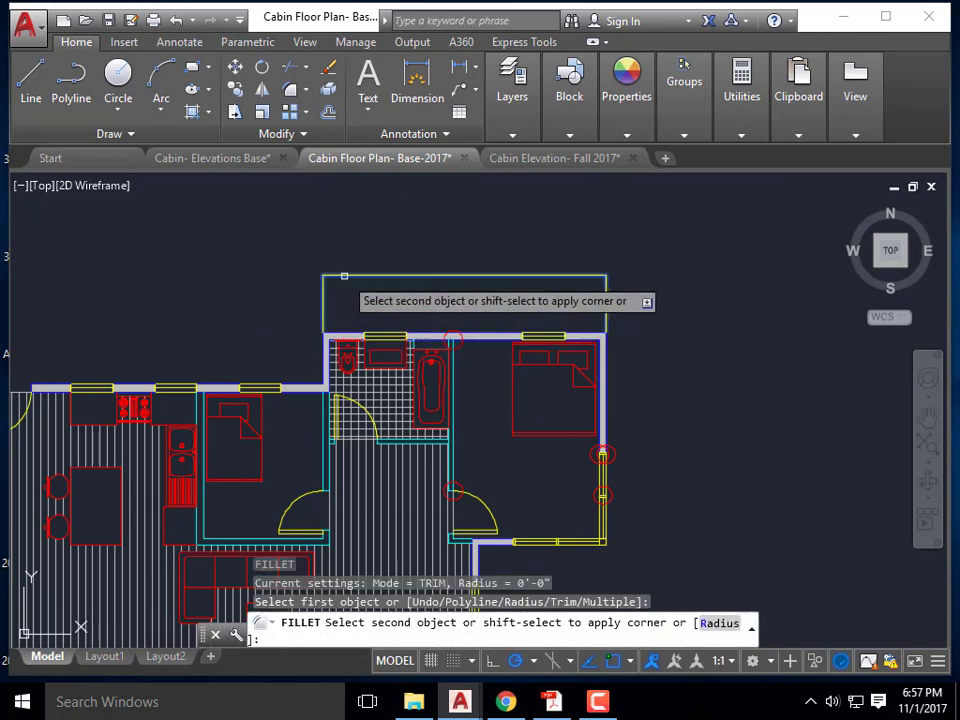
scroll(477, 273, "down", 2)
scroll(477, 273, "down", 4)
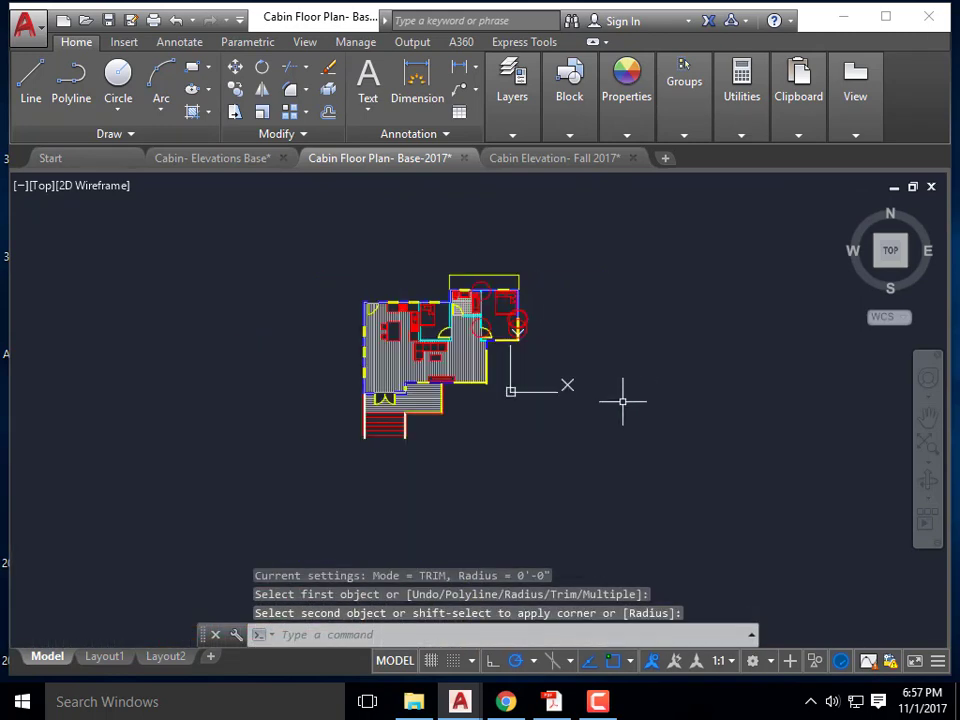
- Save the floor plan drawing and reload the changed external reference in the Cabin Elevation- Fall 2017 drawing
key("ctrl+s")
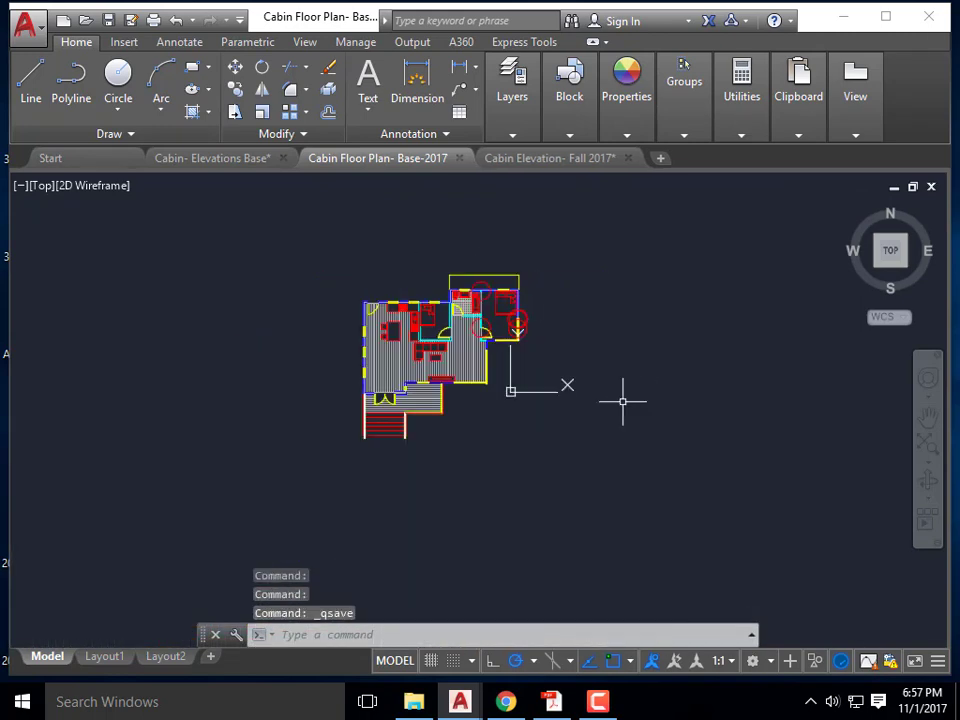
left_click(551, 158)
middle_click_drag(378, 315, 373, 350)
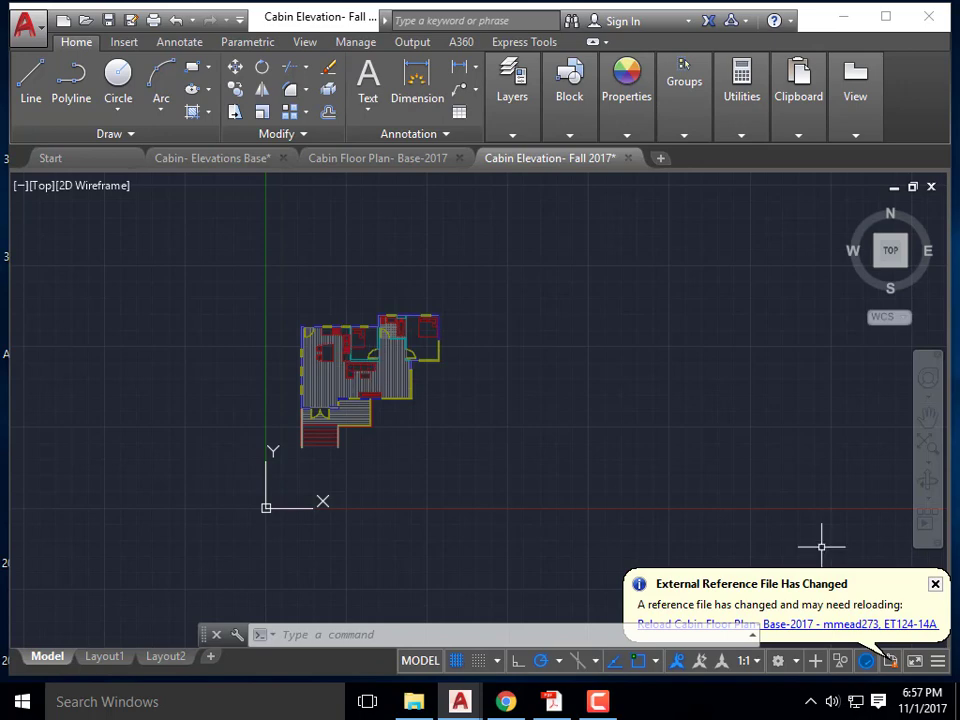
left_click(866, 624)
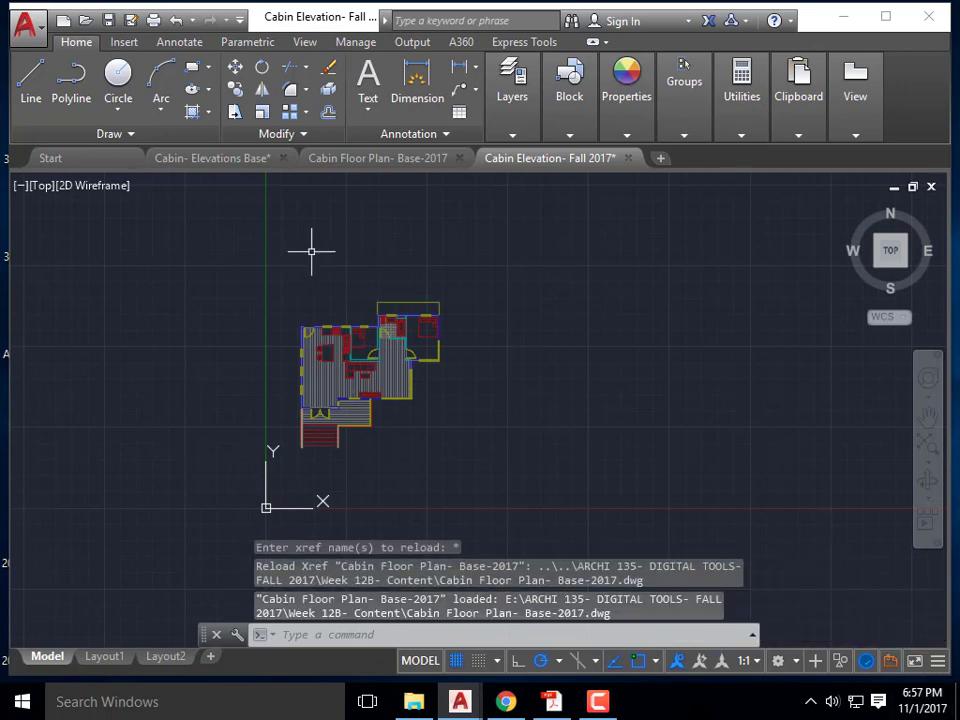
scroll(320, 262, "up", 6)
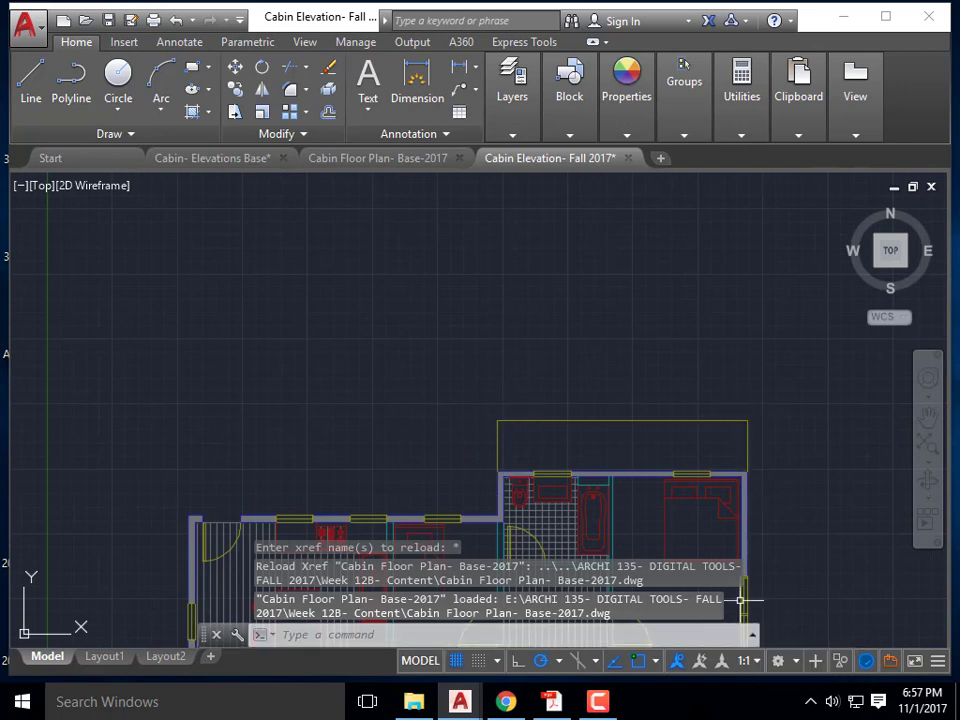
- Delete the rectangular polyline outline above the bedroom and bath wing in the Cabin Floor Plan- Base-2017 drawing
left_click(375, 158)
left_click(520, 265)
left_click(443, 242)
scroll(546, 266, "up", 6)
key("Delete")
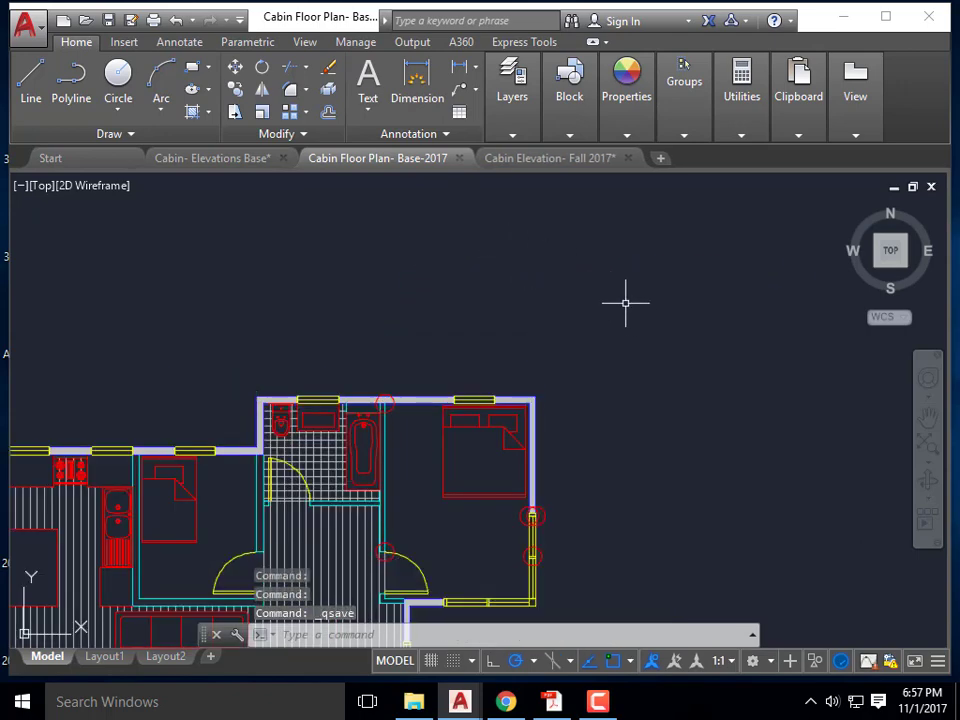
- Save the floor plan with the outline removed and reload its reference in the Cabin Elevation- Fall 2017 drawing
key("ctrl+s")
left_click(555, 158)
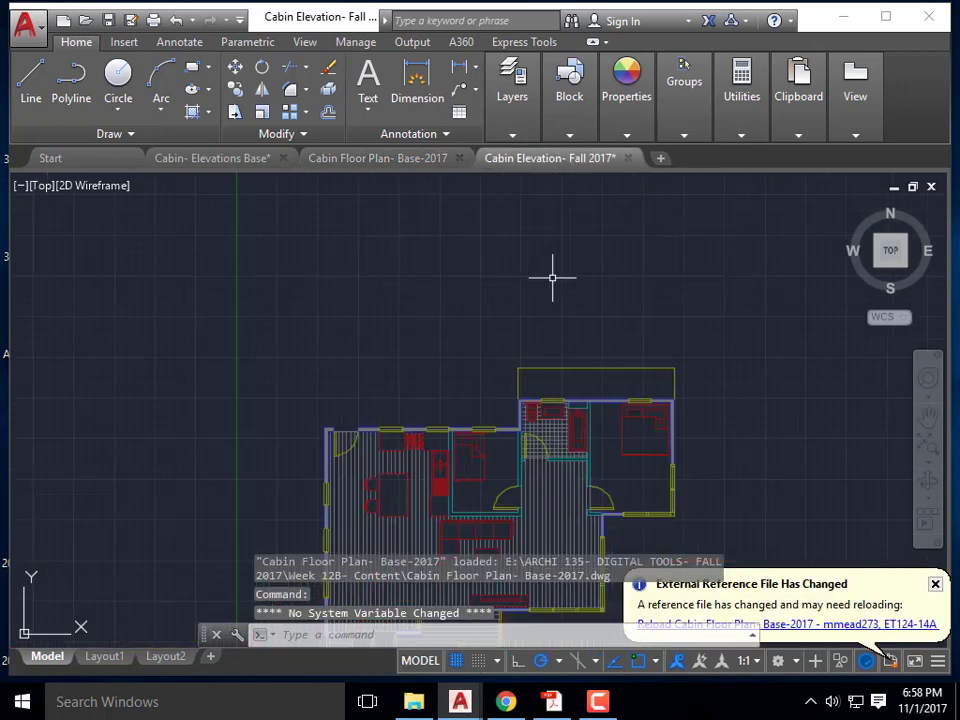
left_click(865, 627)
scroll(379, 245, "down", 2)
middle_click_drag(439, 364, 381, 276)
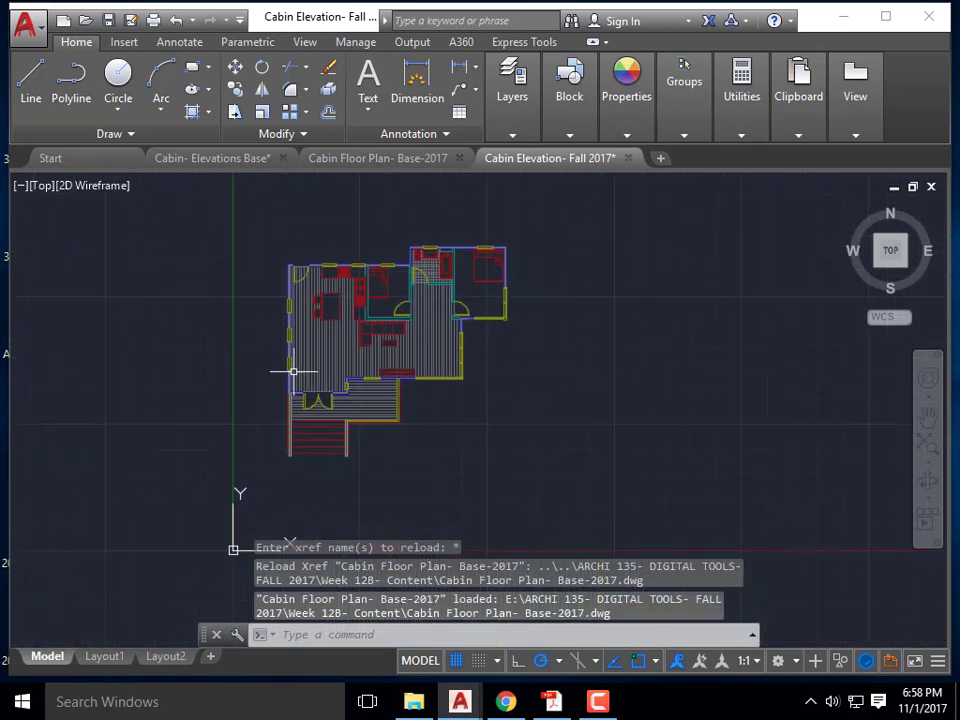
- Examine the reloaded floor plan reference by selecting and deselecting it
scroll(228, 322, "down", 2)
scroll(307, 412, "down", 3)
scroll(300, 399, "up", 3)
scroll(410, 384, "down", 2)
scroll(362, 370, "up", 4)
left_click(356, 370)
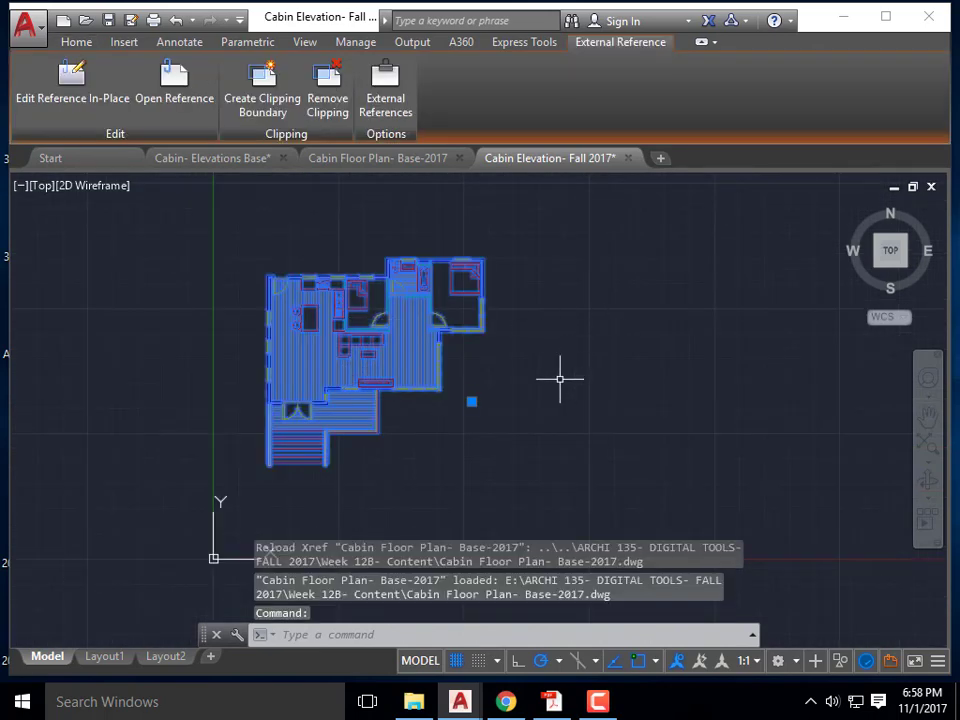
key("Escape")
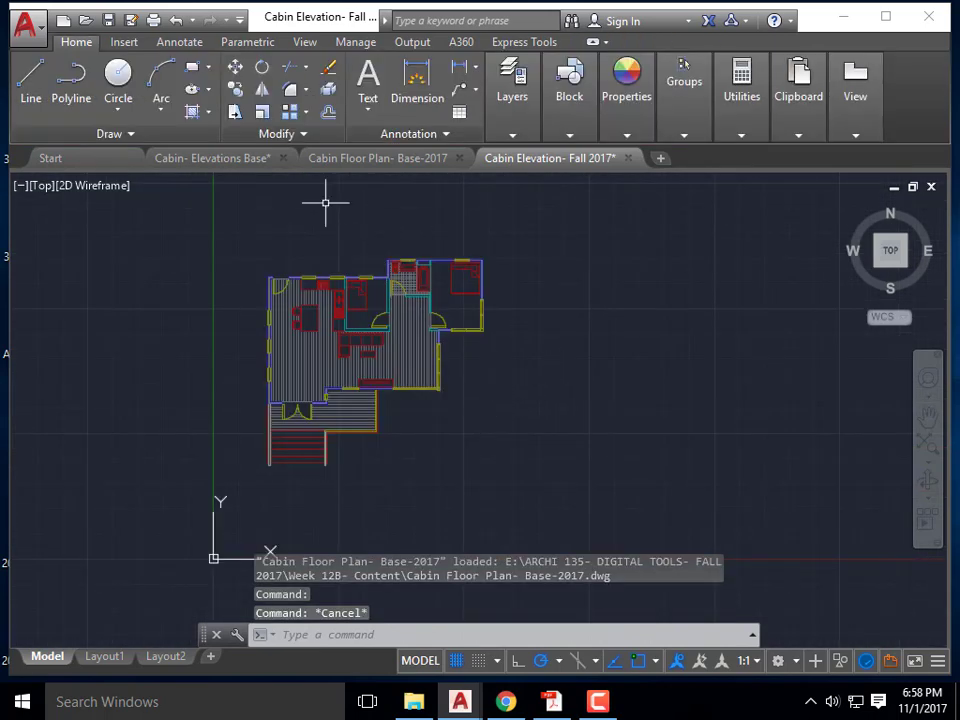
- Examine the finished elevations and their side-by-side arrangement on the ground line in the Cabin- Elevations Base drawing
left_click(230, 160)
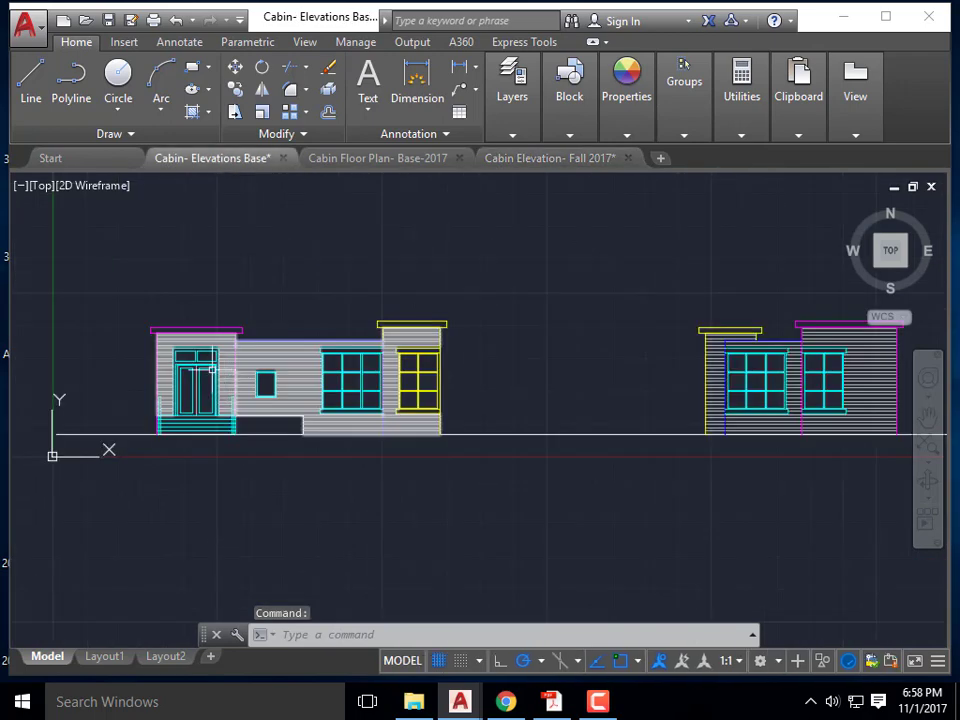
scroll(469, 333, "down", 2)
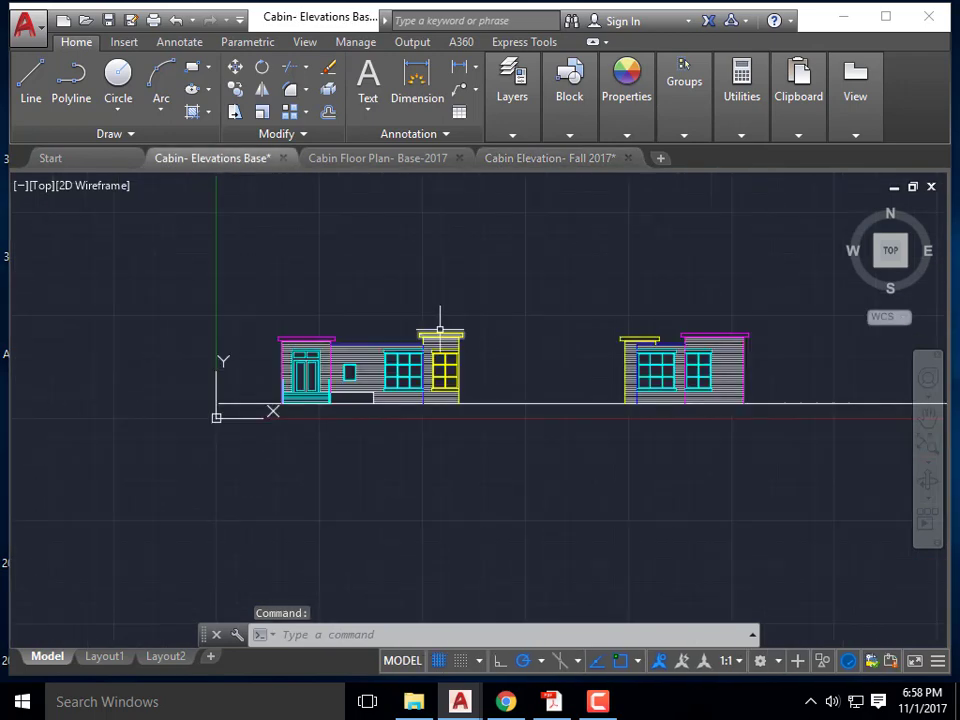
scroll(387, 388, "up", 2)
middle_click_drag(499, 375, 440, 374)
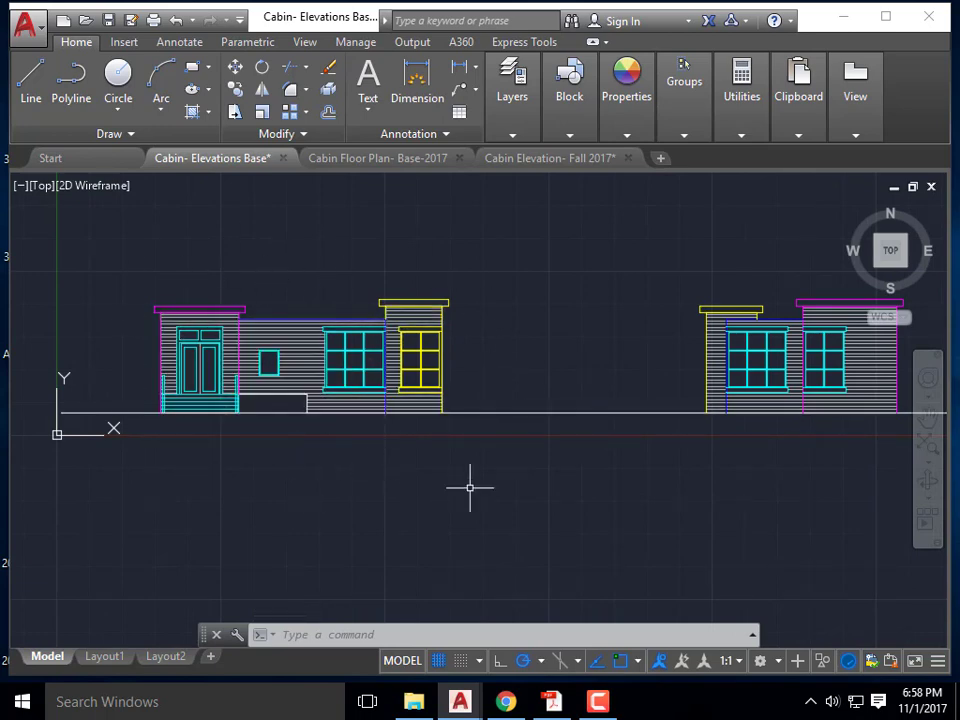
scroll(151, 354, "down", 2)
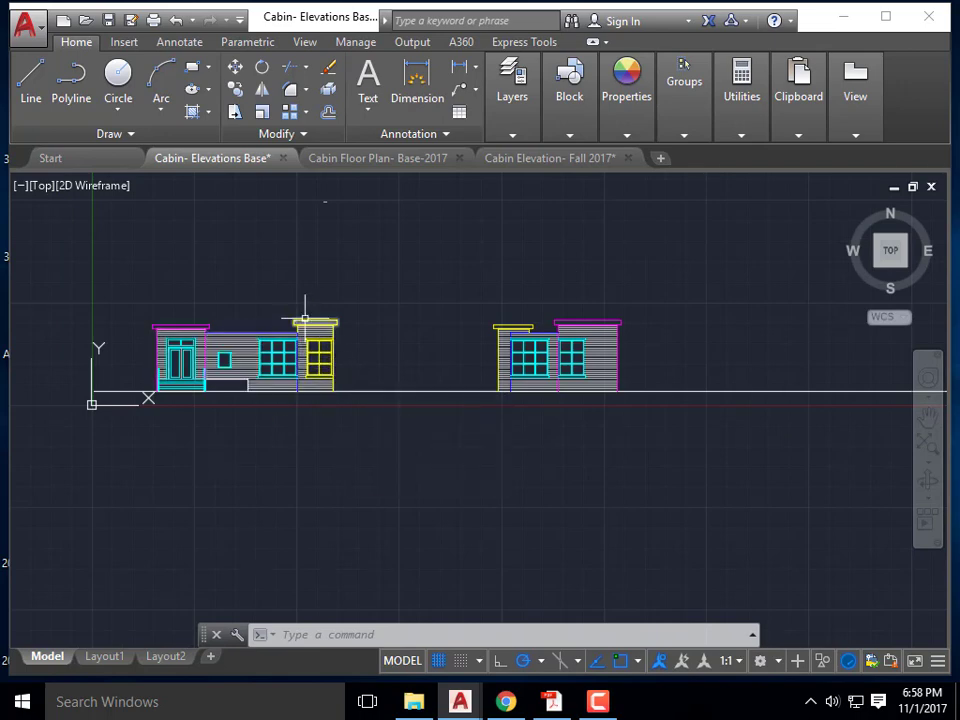
- In the Cabin Elevation- Fall 2017 drawing, copy the attached floor plan three times into a horizontal row, the first about 823 units away
mouse_move(527, 163)
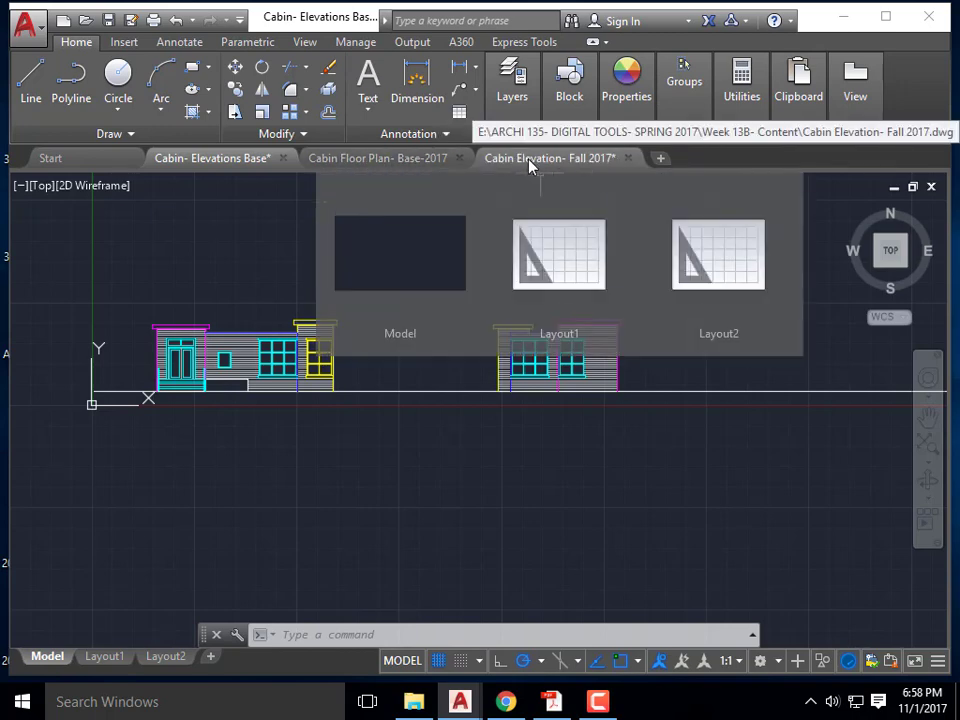
left_click(530, 160)
scroll(364, 283, "up", 2)
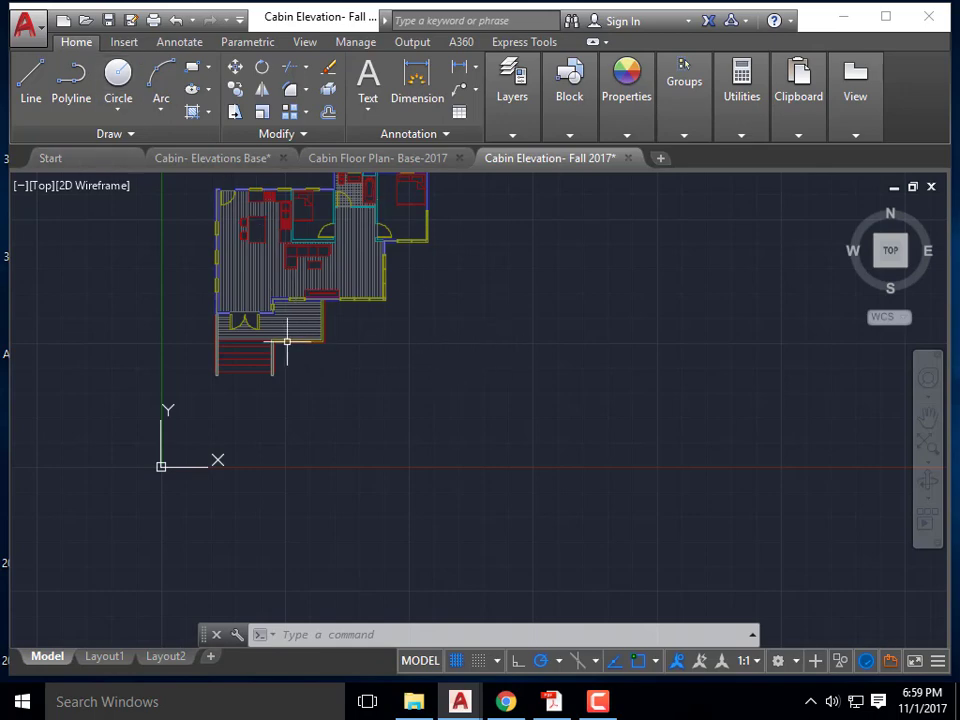
scroll(287, 340, "down", 2)
middle_click_drag(350, 367, 360, 326)
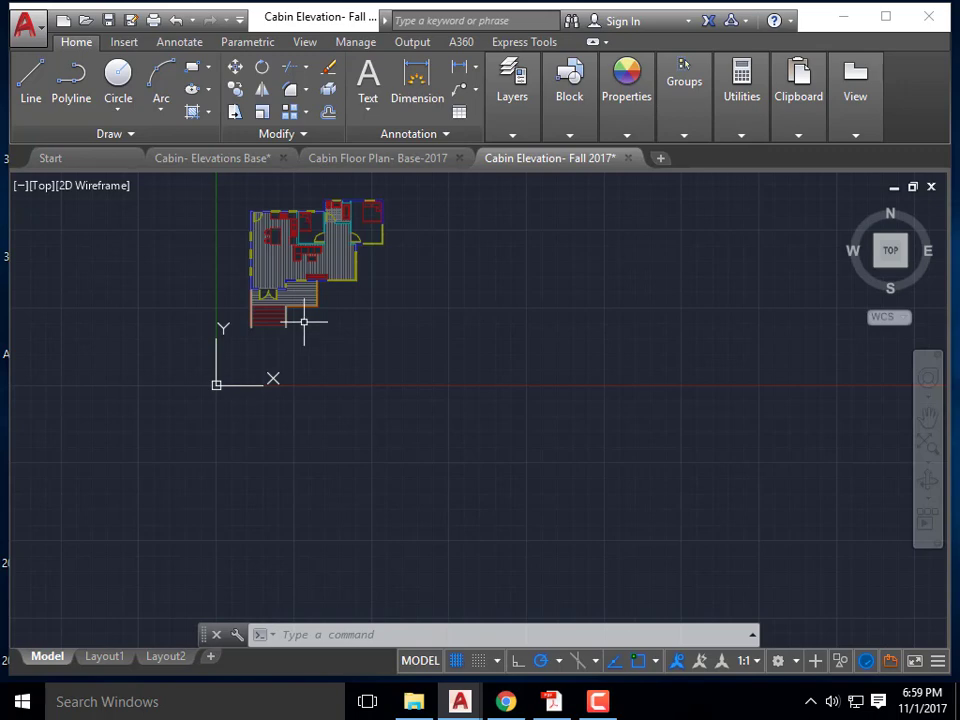
middle_click_drag(302, 271, 316, 315)
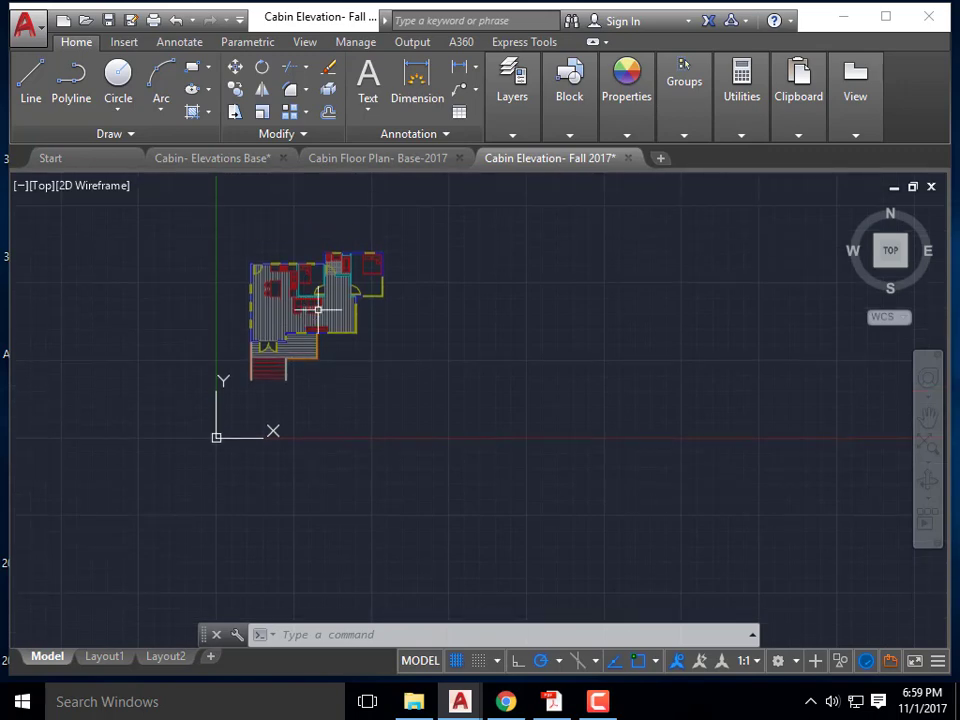
left_click(317, 279)
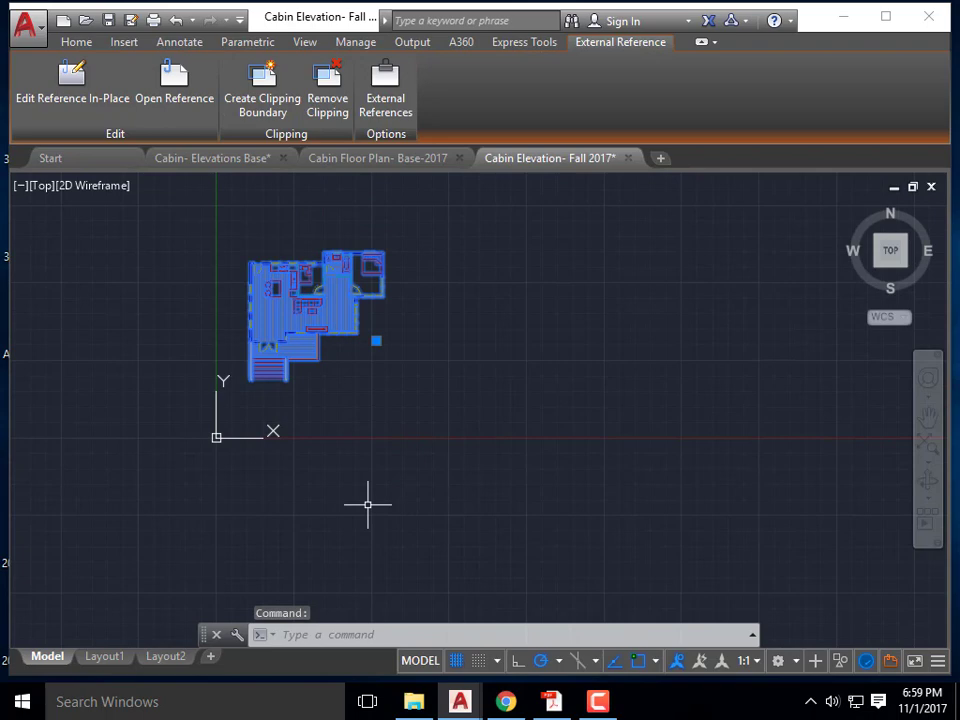
type("co")
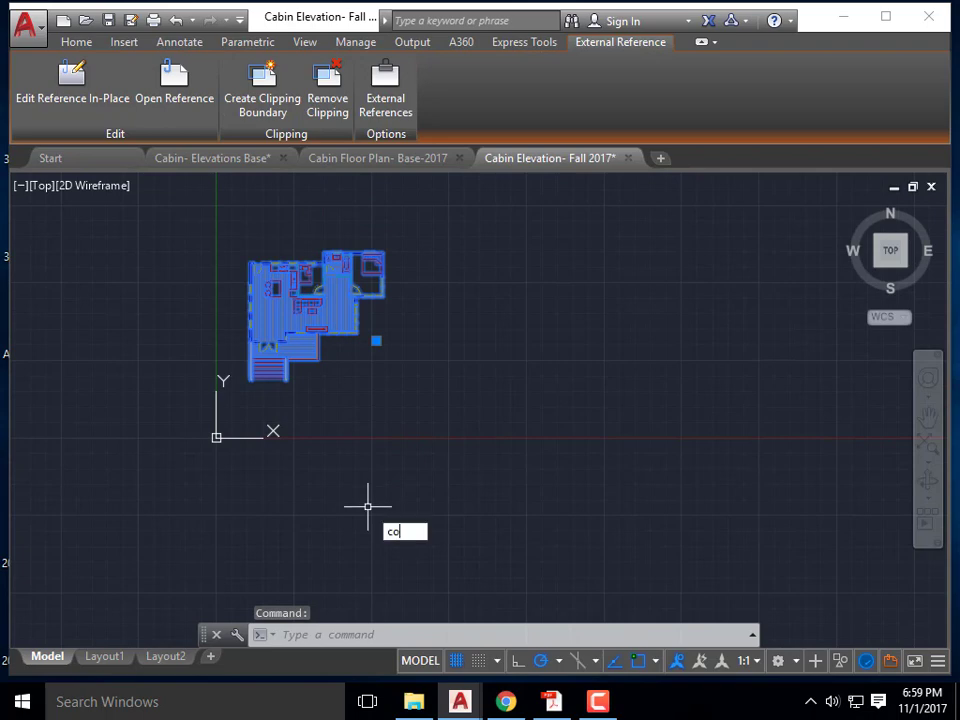
key("Return")
left_click(362, 400)
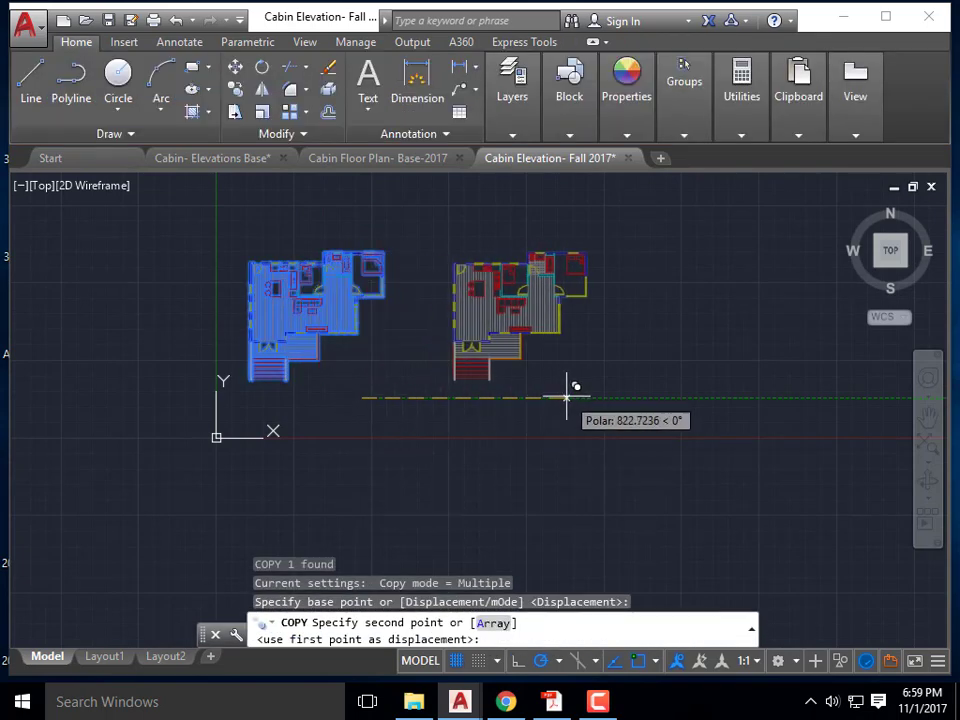
left_click(566, 398)
scroll(590, 390, "down", 2)
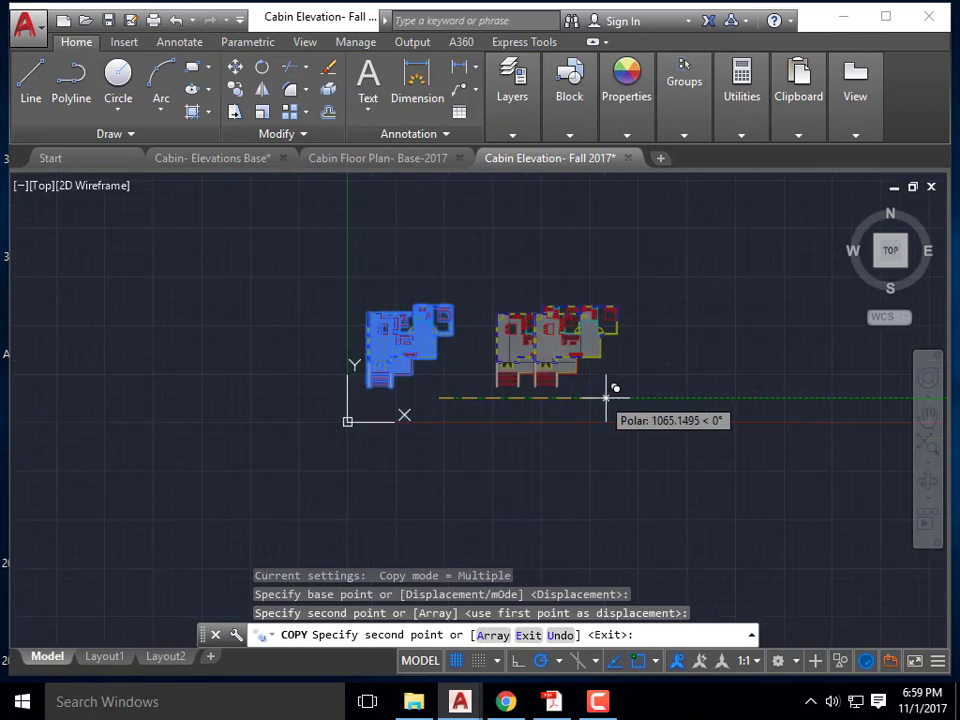
left_click(713, 398)
middle_click_drag(771, 392, 615, 403)
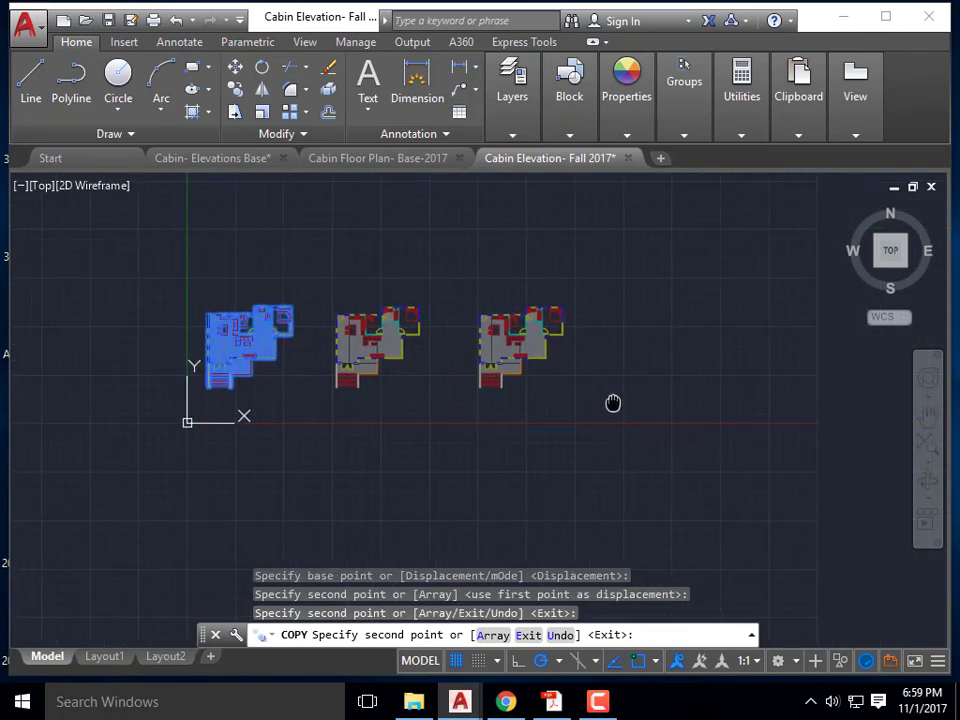
left_click(700, 396)
key("Escape")
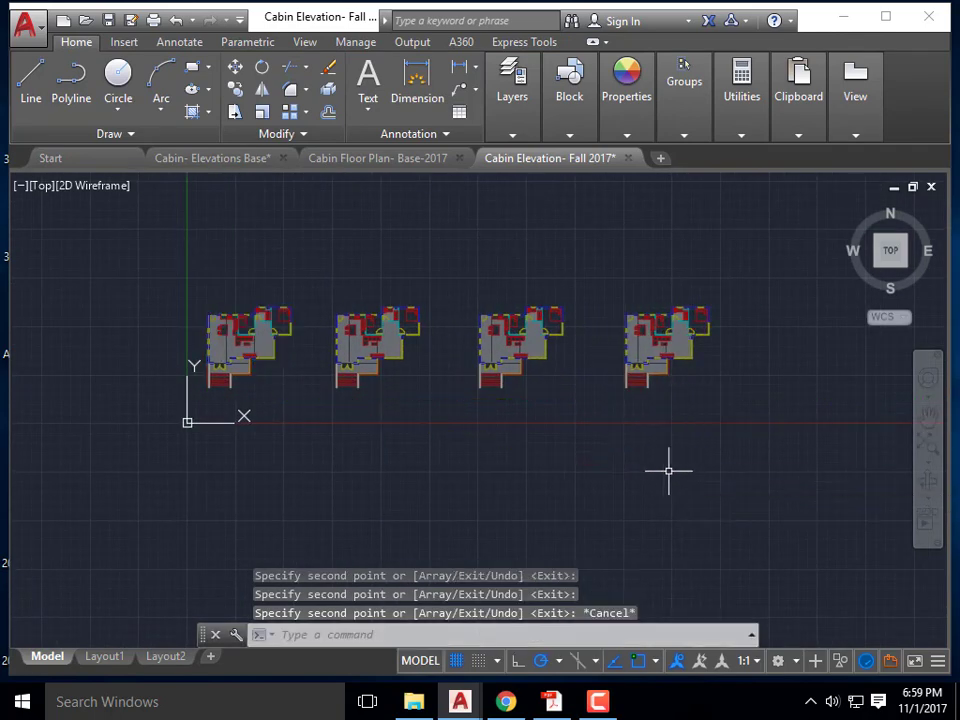
- Try to rotate the second floor plan in the row by 180° about a point below it, and undo the rotation
left_click(391, 348)
type("ro")
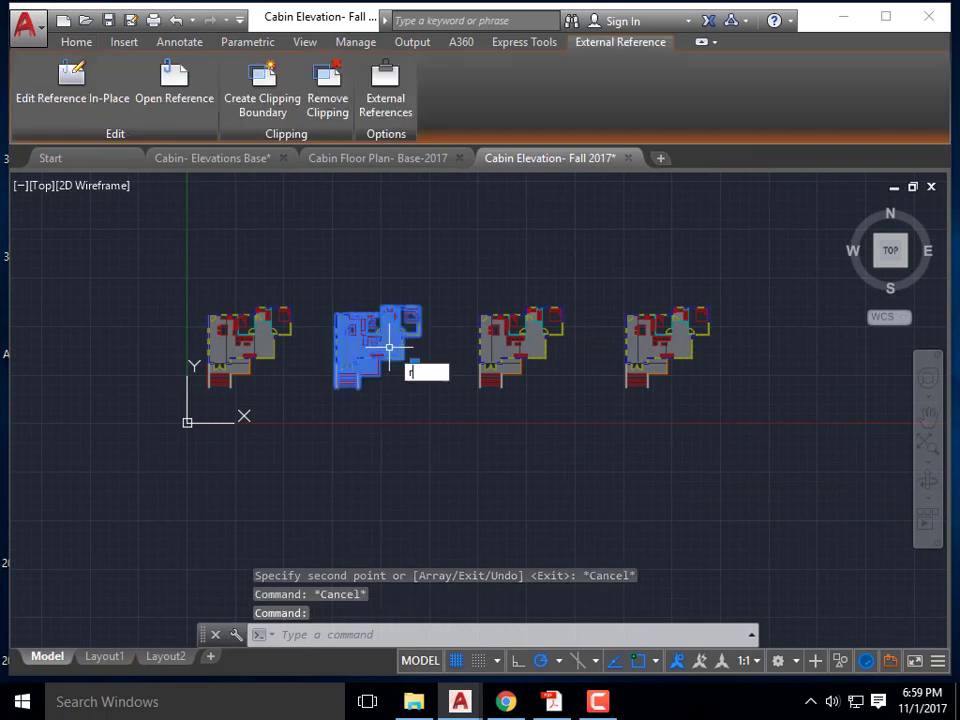
key("Return")
left_click(429, 397)
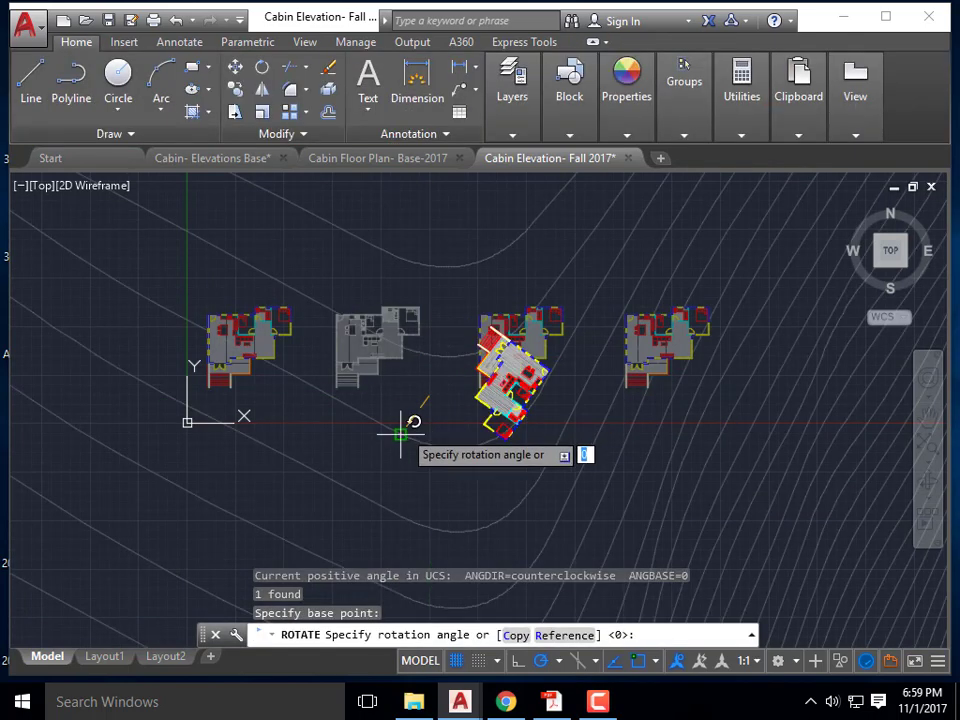
left_click(326, 400)
scroll(521, 456, "up", 3)
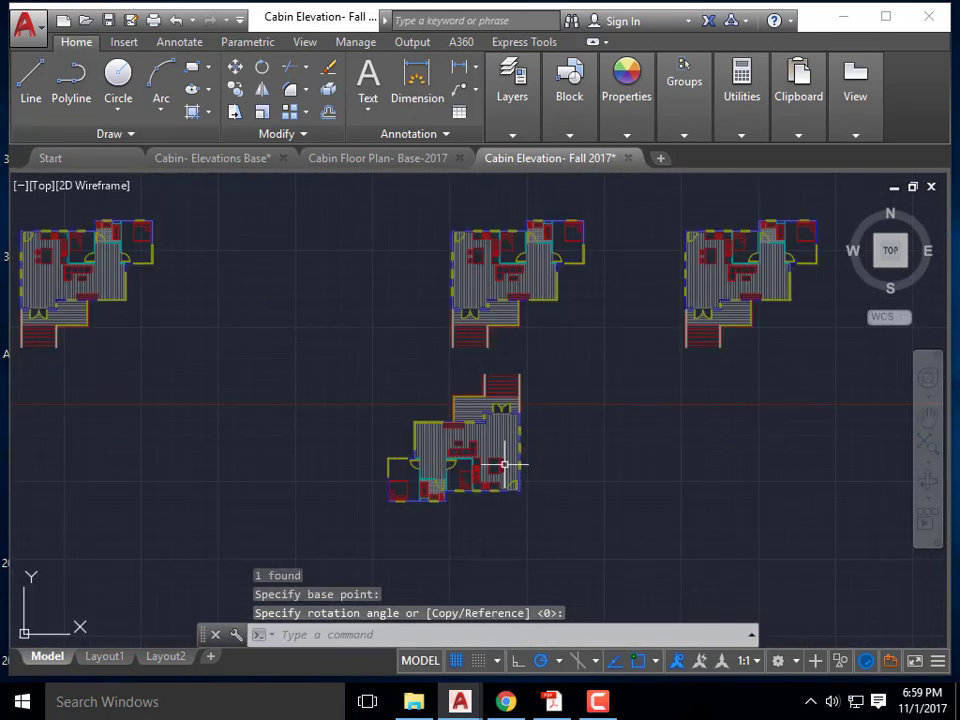
key("ctrl+z")
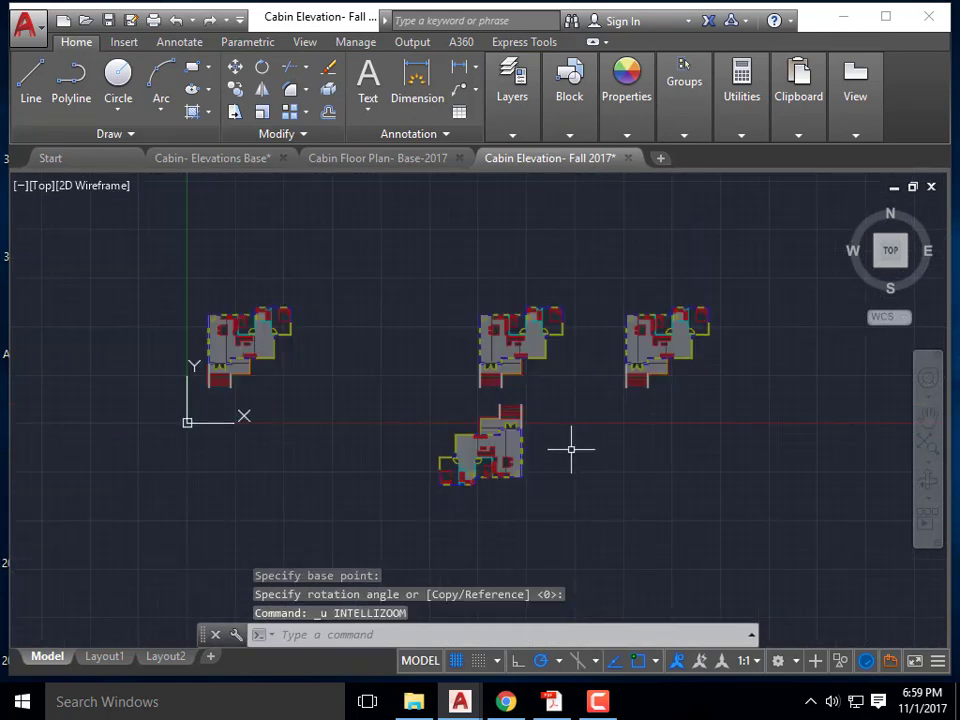
key("ctrl+z")
- Rotate the second floor plan in the row by 270° about a point at its lower right
scroll(225, 397, "up", 3)
scroll(540, 410, "down", 3)
scroll(561, 364, "up", 2)
left_click(193, 343)
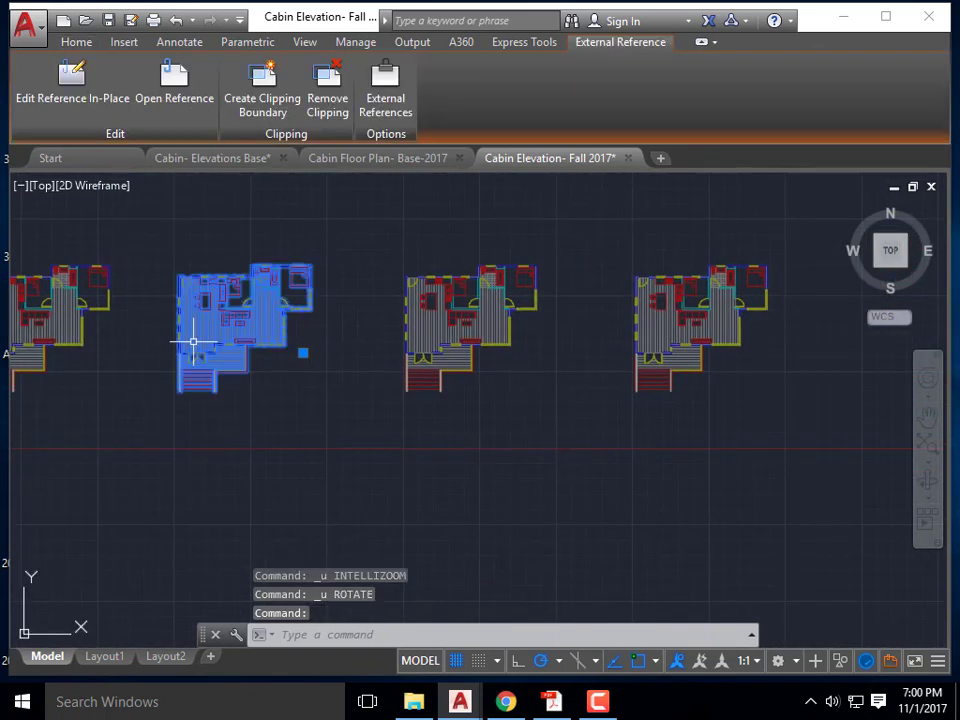
type("ro")
key("Return")
left_click(316, 344)
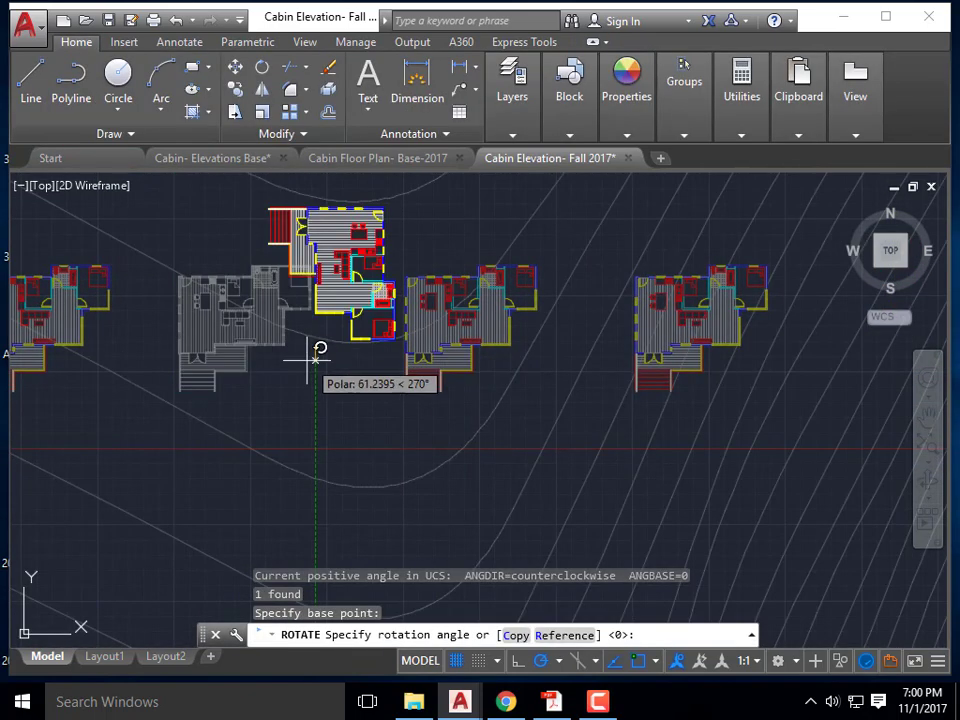
left_click(306, 358)
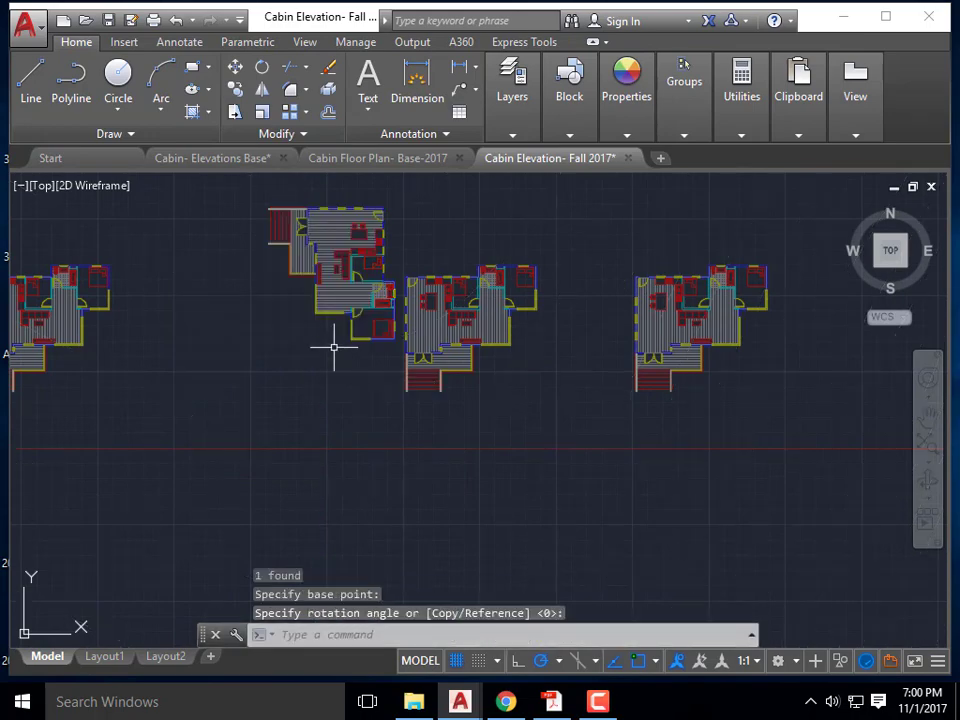
- Move the rotated second floor plan back into the row, between the first and third plans
middle_click_drag(332, 349, 546, 317)
left_click(504, 285)
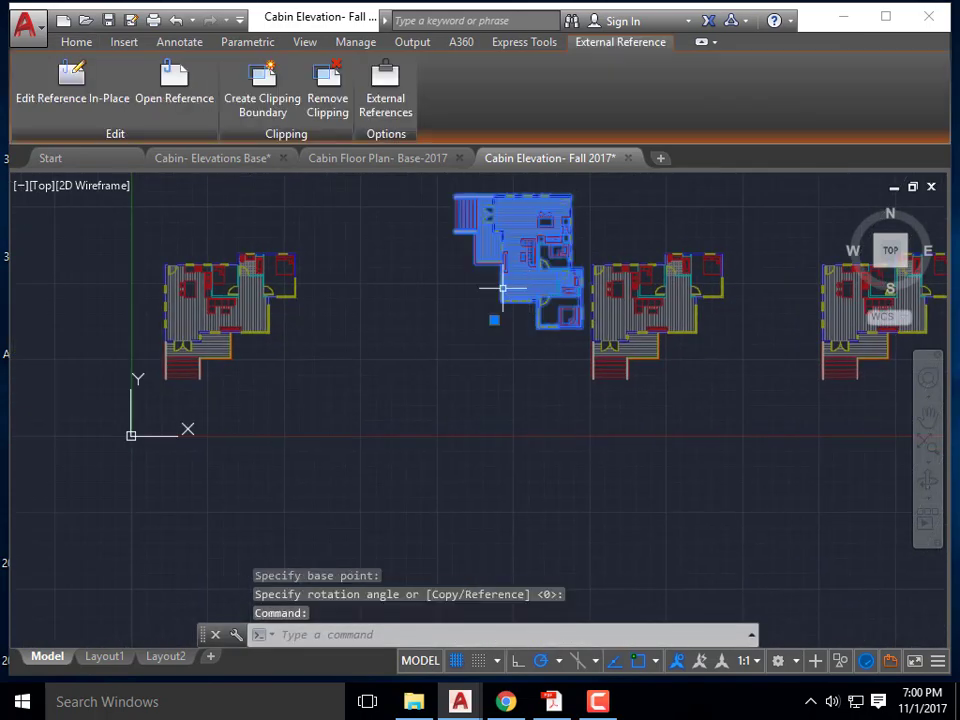
type("m")
key("Return")
left_click(491, 290)
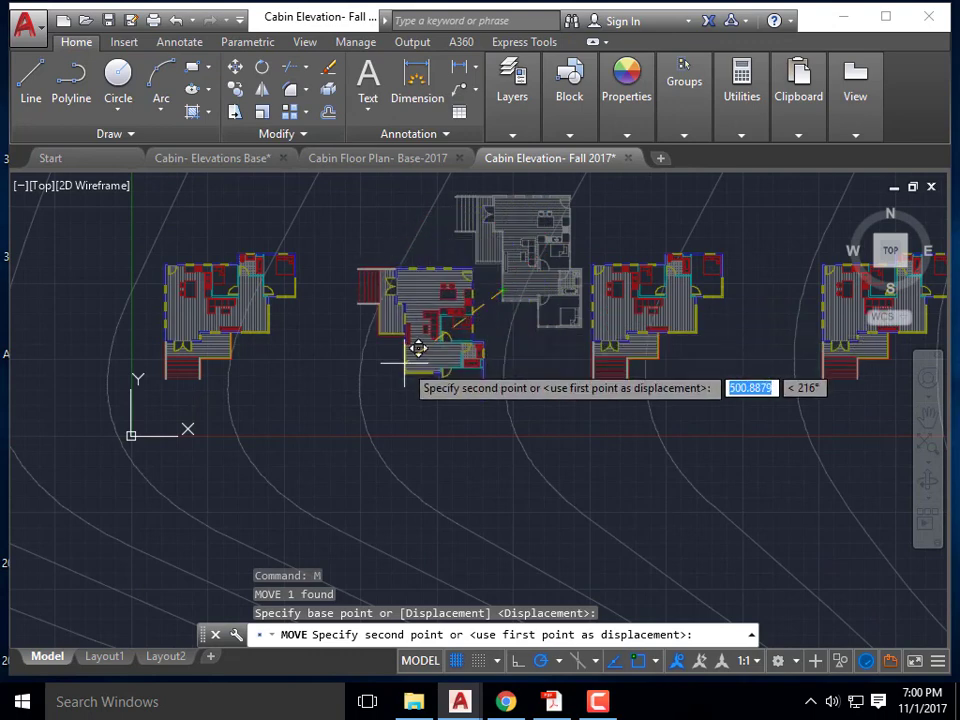
left_click(428, 342)
- Rotate the third floor plan in the row by 180° about a point at its lower right
middle_click_drag(545, 400, 533, 393)
middle_click_drag(627, 385, 497, 379)
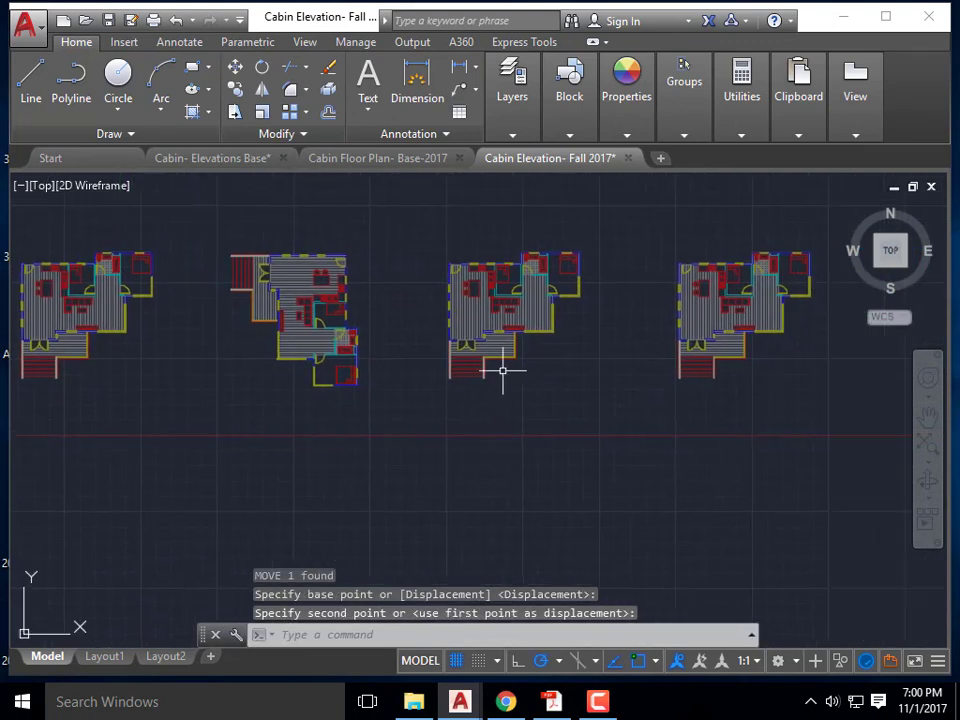
left_click(514, 342)
type("ro")
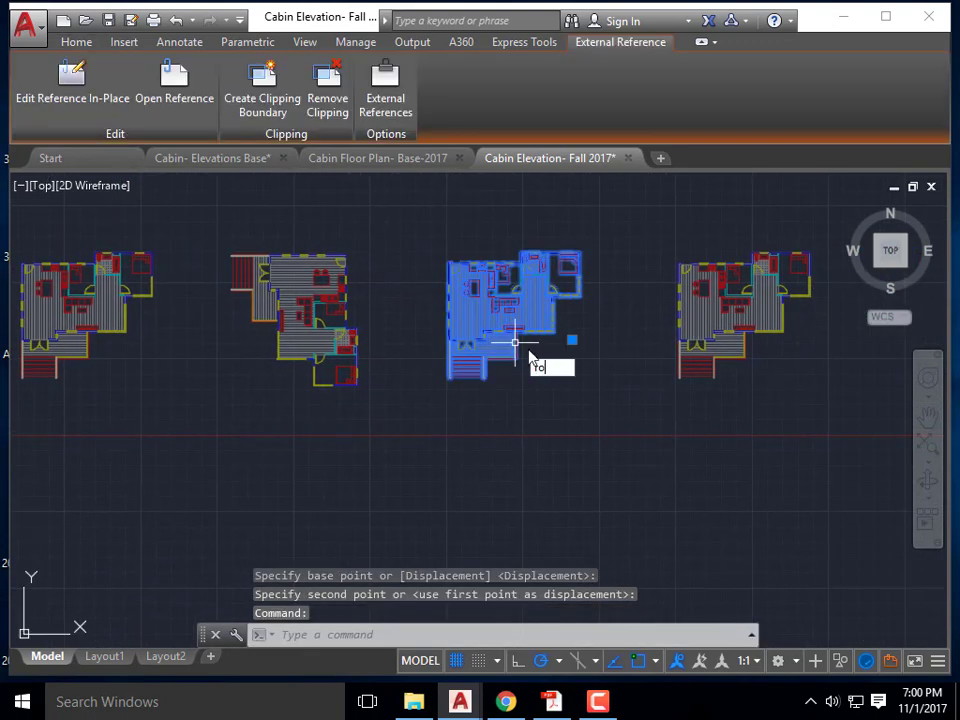
key("Return")
left_click(589, 365)
type("180")
key("Return")
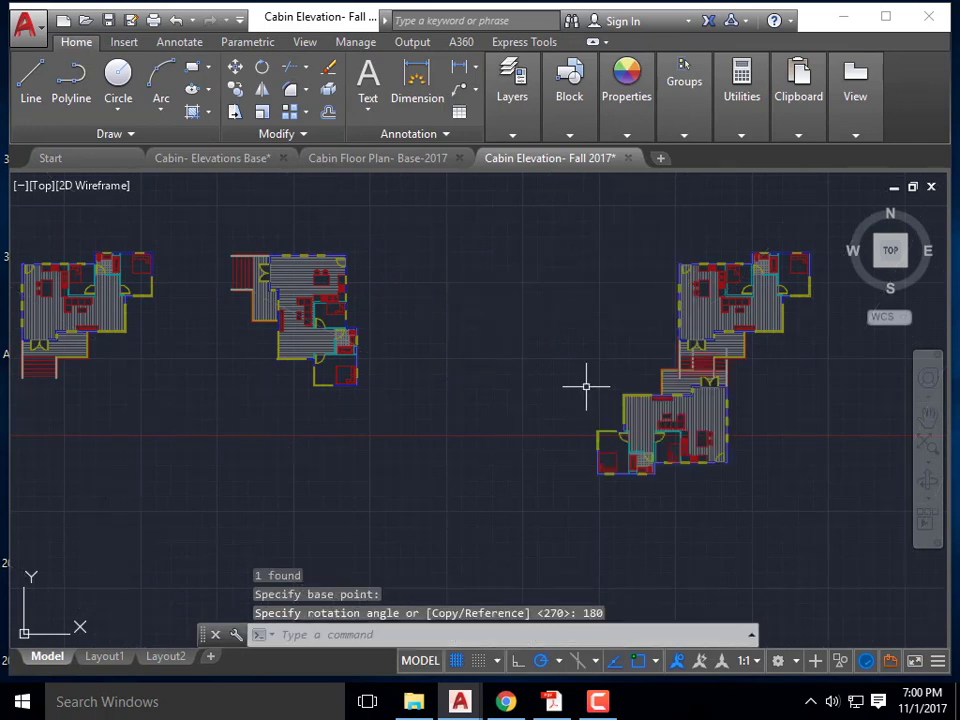
- Move the rotated third floor plan up into the row, between the second and fourth plans
left_click(621, 428)
left_click(628, 437)
left_click(624, 436)
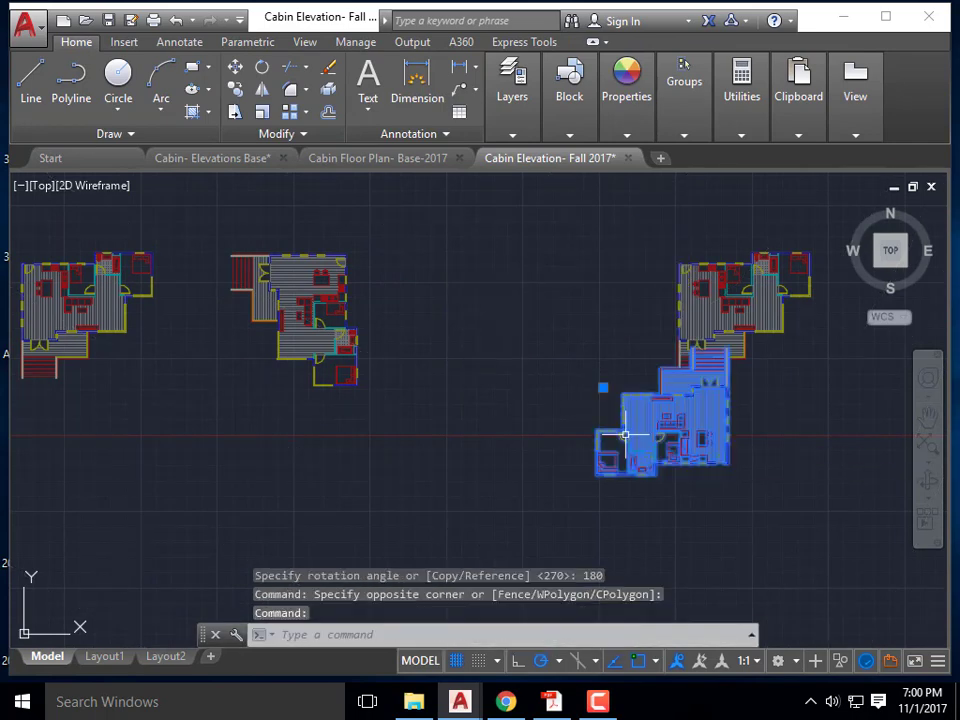
type("m")
key("Return")
left_click(662, 418)
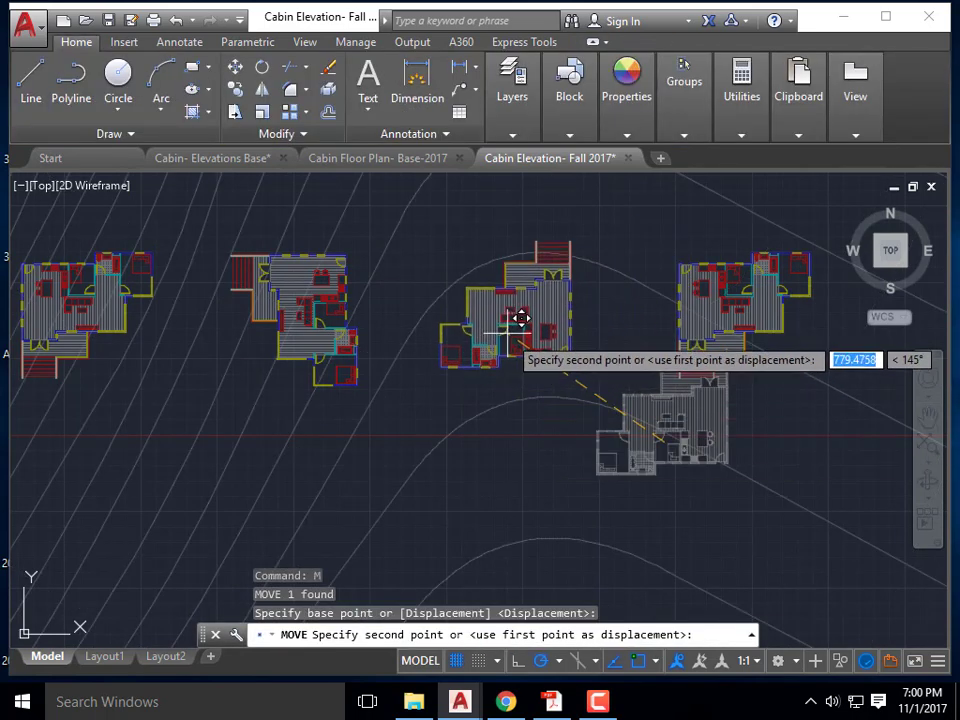
left_click(525, 317)
- Rotate the fourth floor plan in the row by 270° about a point at its lower right
scroll(535, 380, "up", 1)
left_click(516, 378)
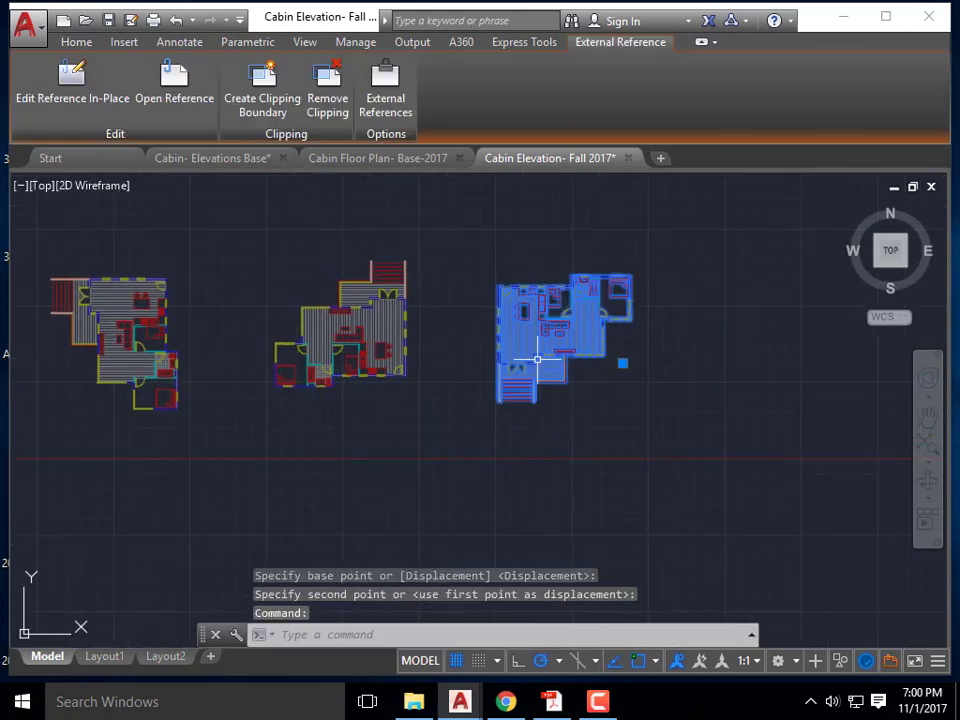
key("Escape")
left_click(558, 353)
type("ro")
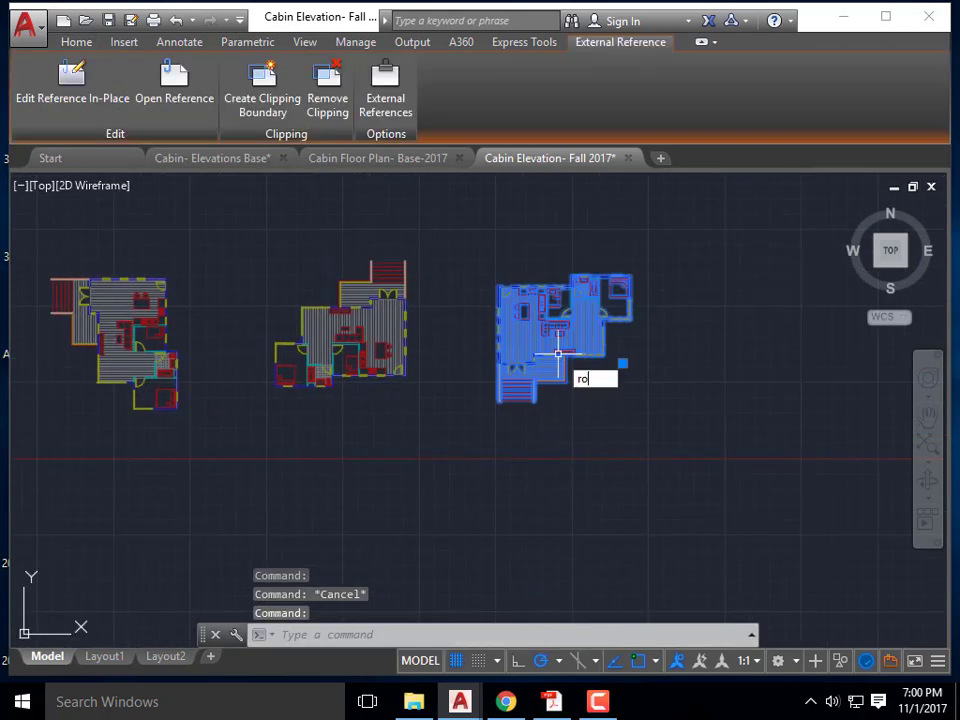
key("Return")
left_click(626, 364)
type("270")
key("Return")
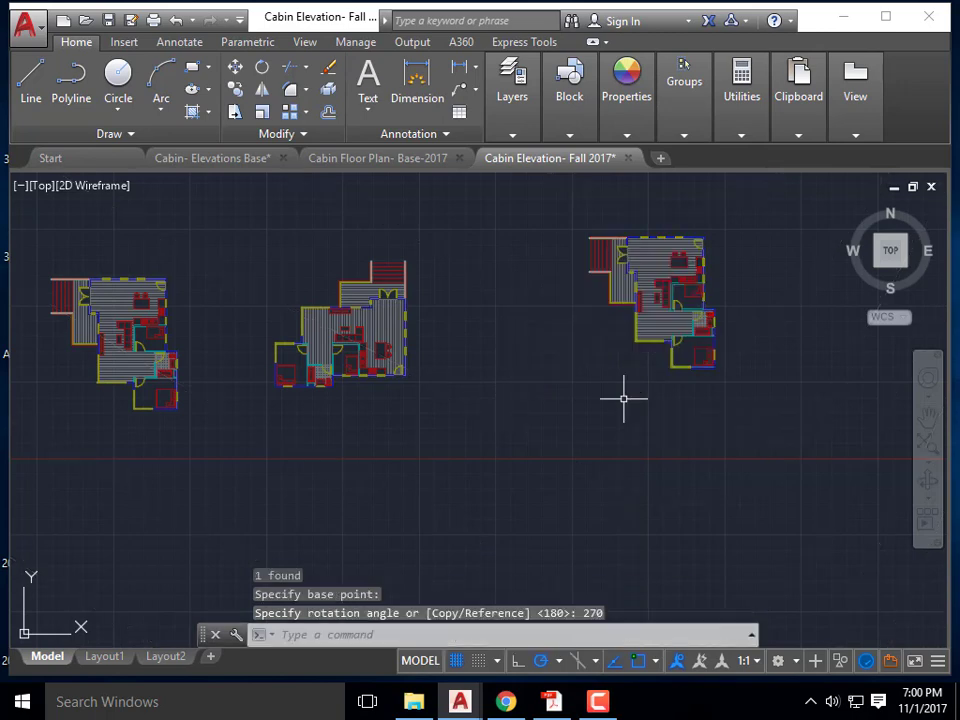
- Rotate the fourth floor plan by a further 180° about a point in its lower bedroom area
scroll(754, 334, "down", 2)
scroll(724, 336, "up", 2)
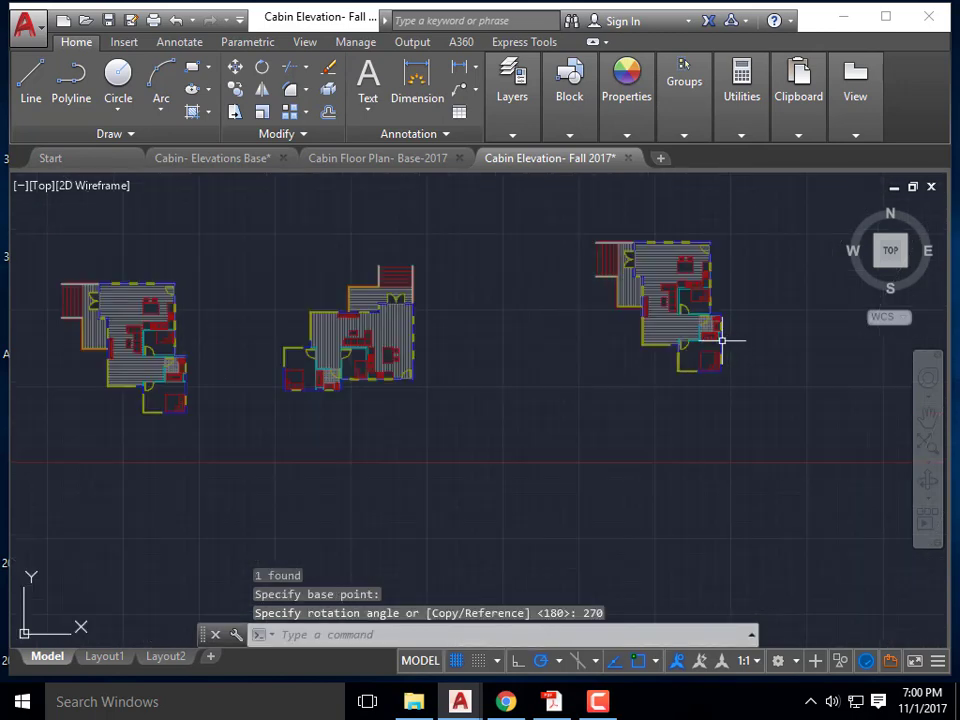
left_click(701, 350)
type("ro")
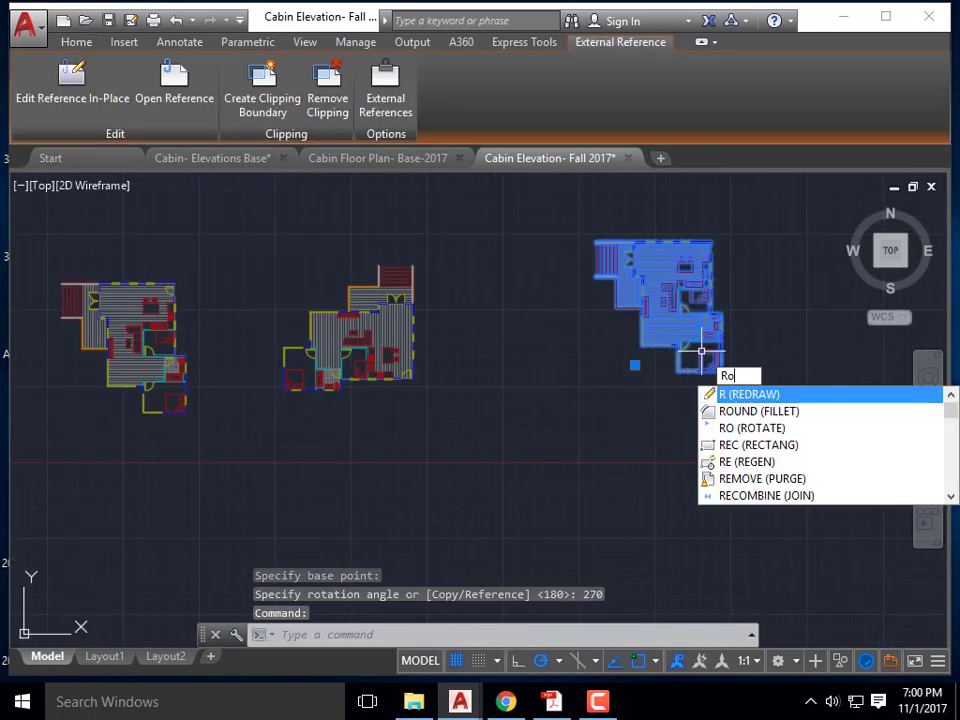
key("Return")
left_click(703, 352)
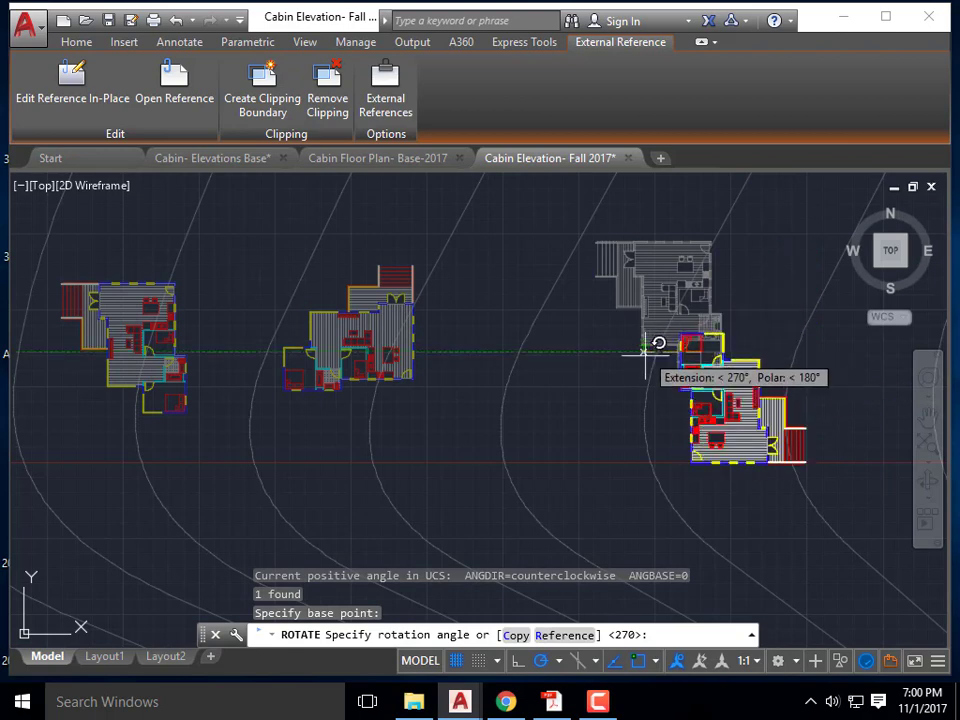
left_click(658, 345)
- Move the rotated fourth floor plan up into the row, beside the third plan
left_click(705, 420)
type("m")
key("Return")
left_click(714, 419)
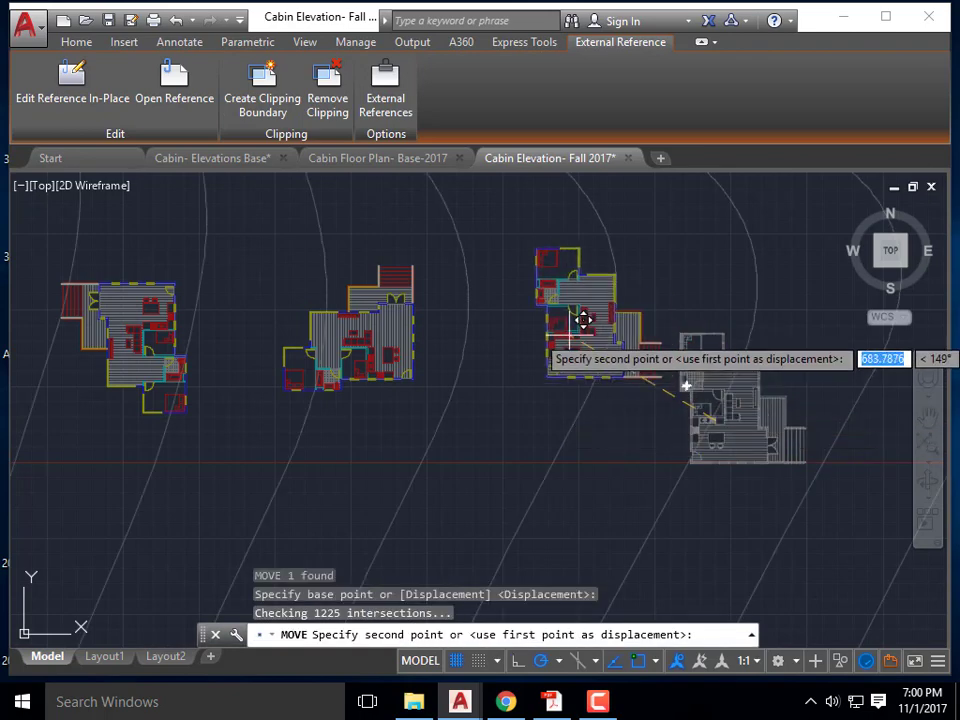
left_click(527, 332)
scroll(527, 332, "down", 4)
scroll(150, 354, "up", 3)
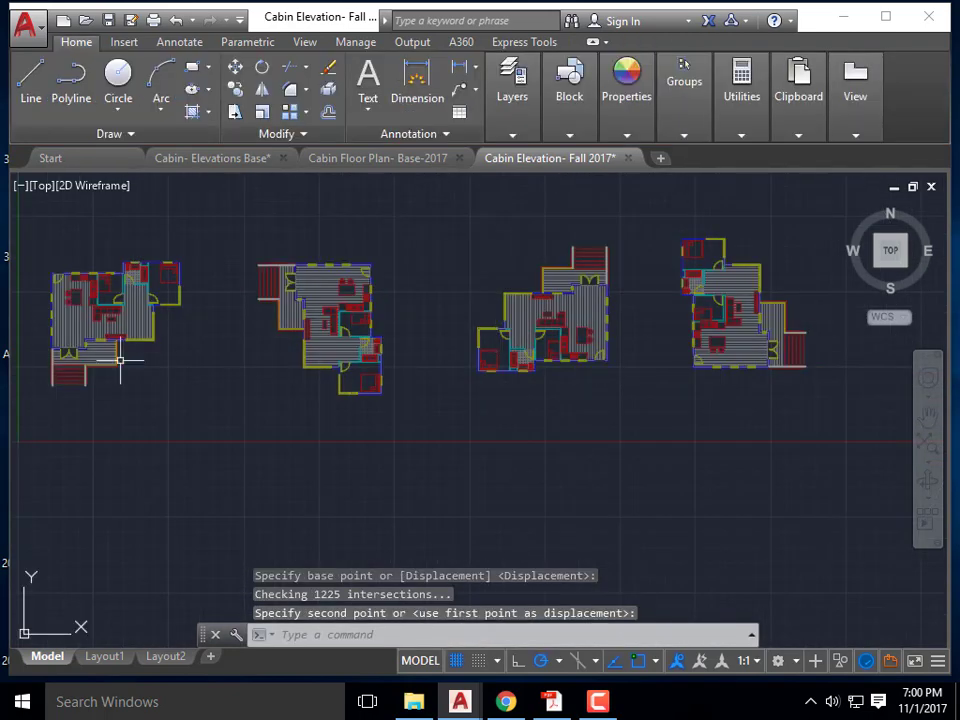
scroll(120, 360, "down", 2)
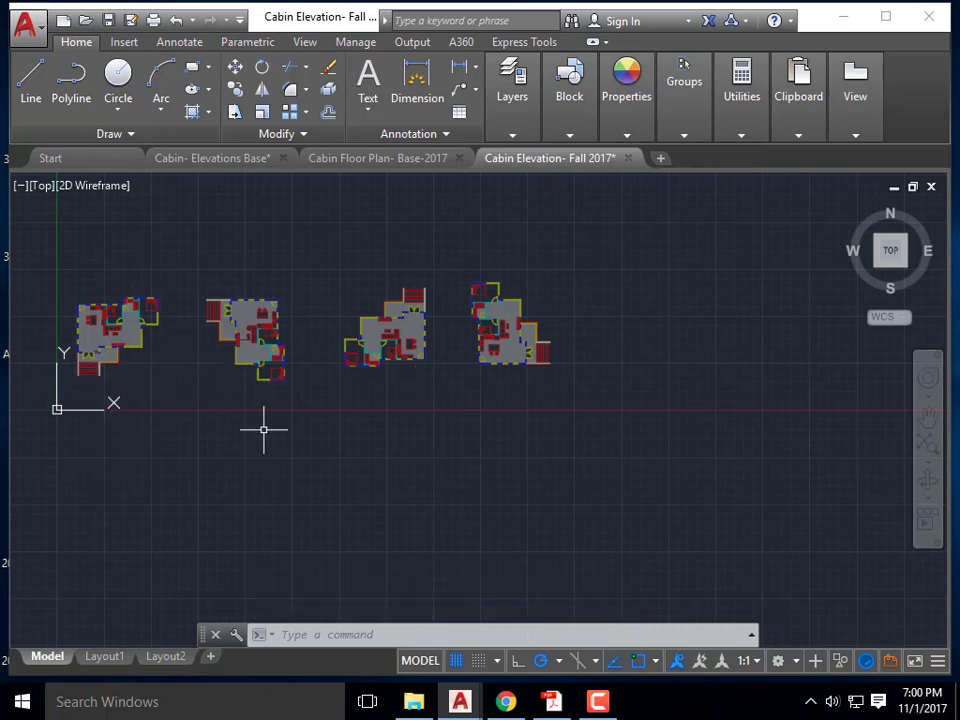
middle_click_drag(515, 467, 588, 408)
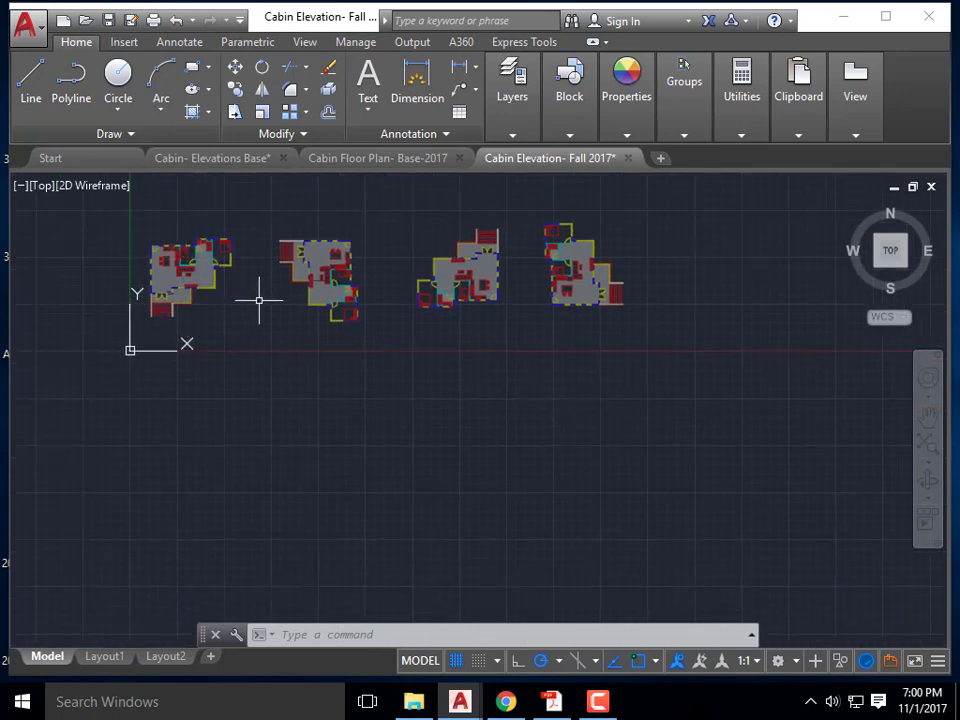
mouse_move(392, 336)
middle_mouse_down()
mouse_move(369, 334)
mouse_move(396, 298)
middle_mouse_up()
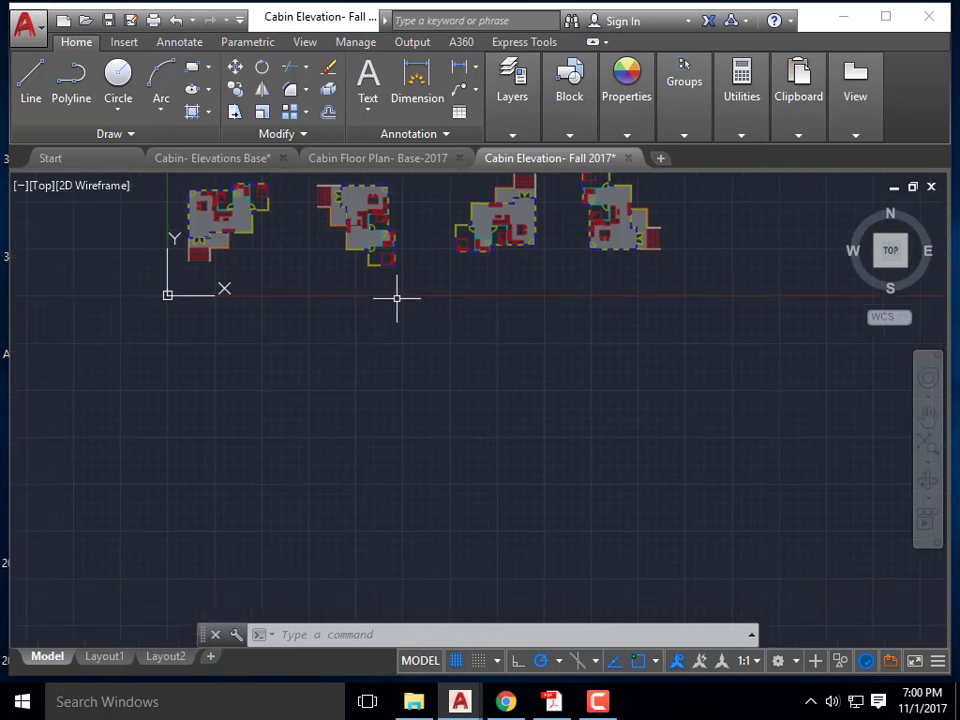
middle_click_drag(516, 289, 516, 328)
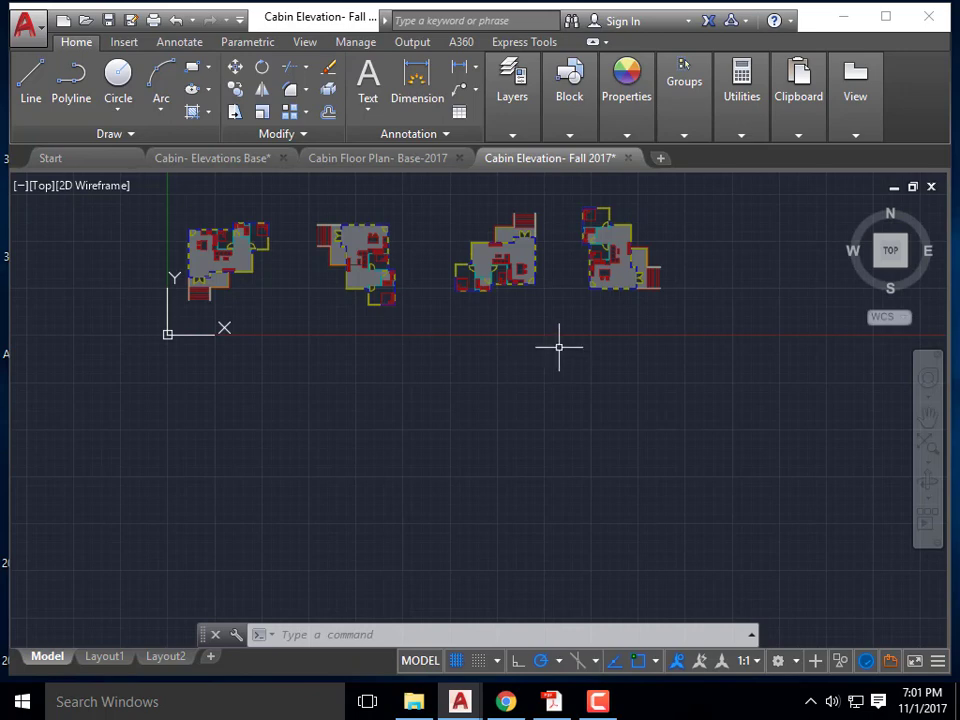
- Open the Layer Properties Manager for the Cabin Elevation- Fall 2017 drawing
type("LA")
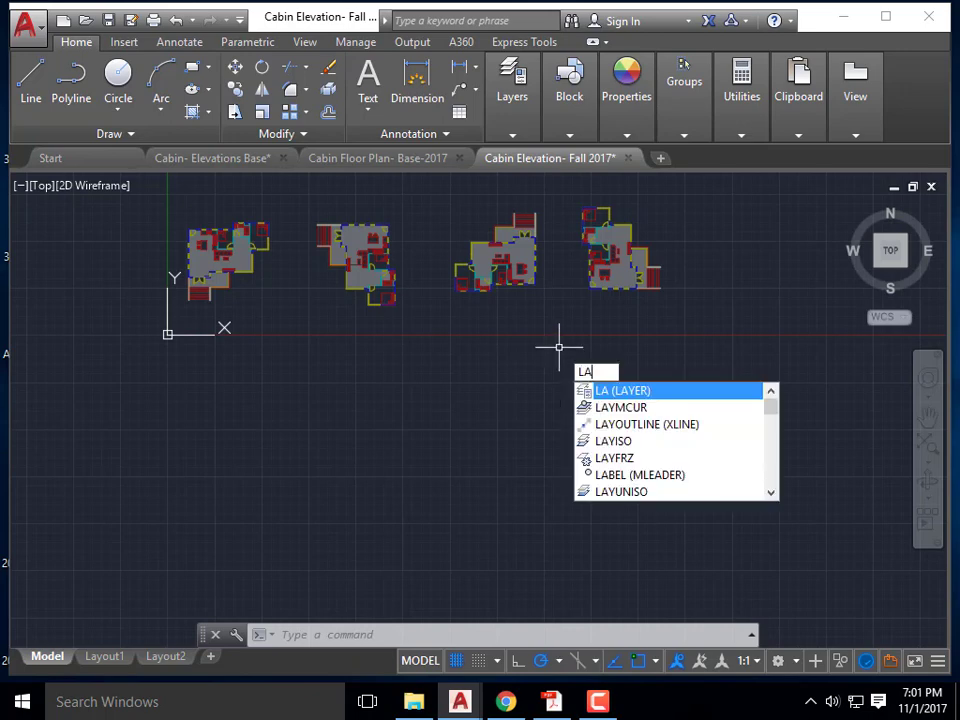
key("Return")
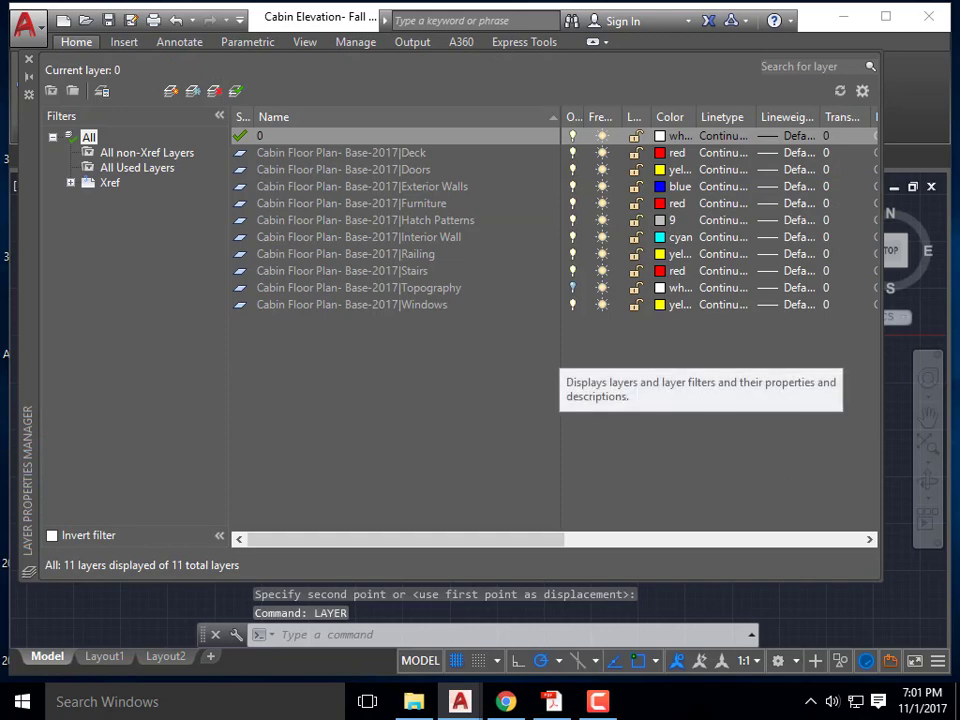
- Switch to Chrome and open EXERCISE 23: CREATING ELEVATIONS IN AUTOCAD from the course assignments
left_click(506, 701)
scroll(540, 300, "up", 3)
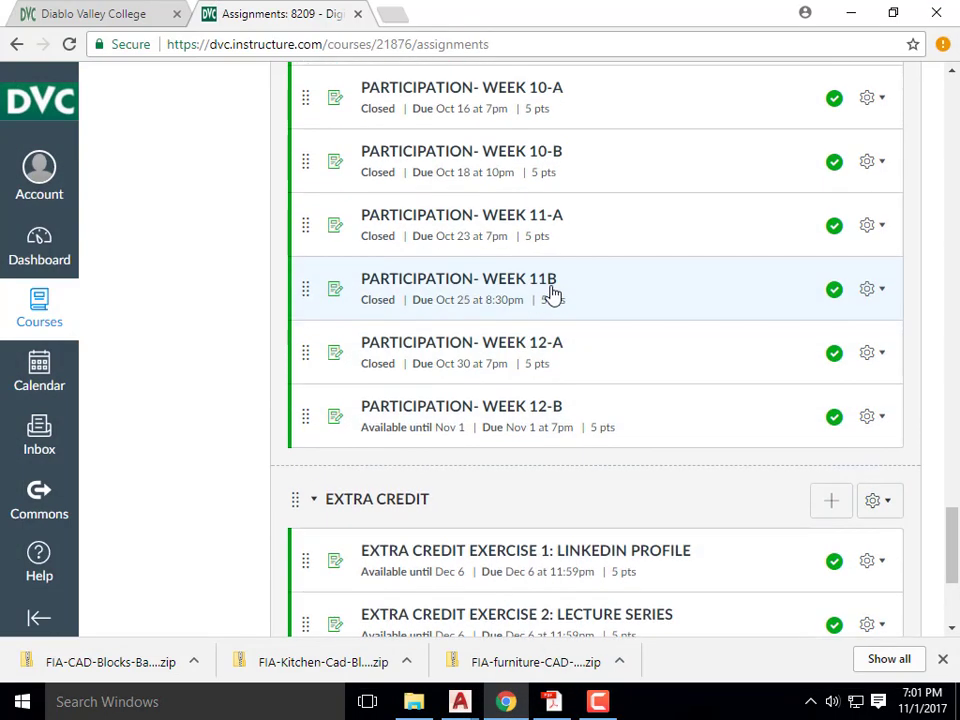
scroll(555, 298, "up", 6)
scroll(565, 297, "up", 9)
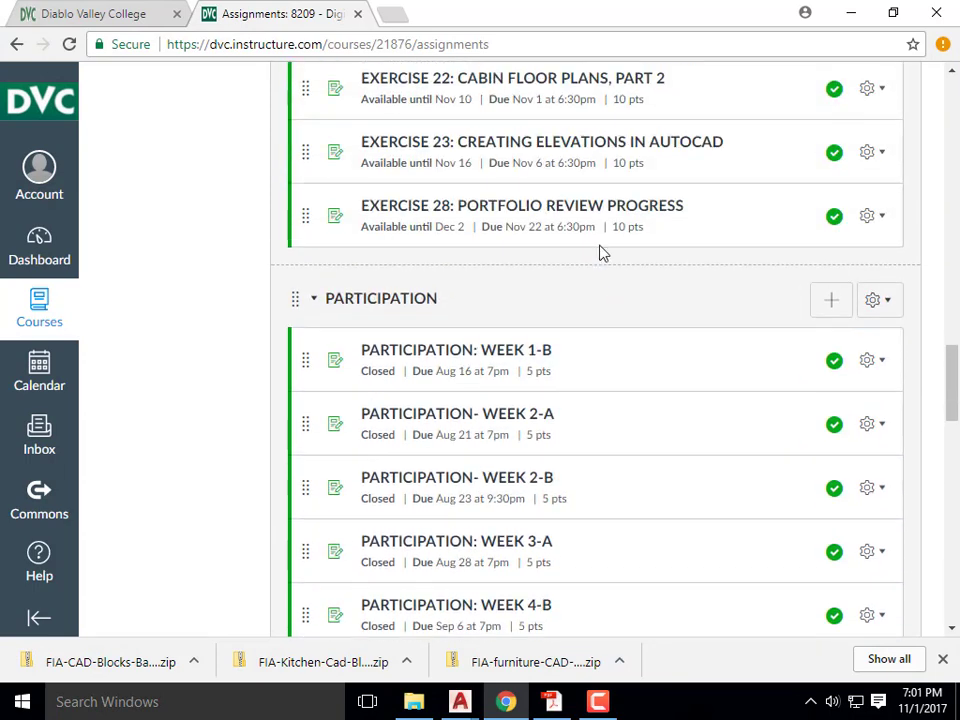
left_click(570, 432)
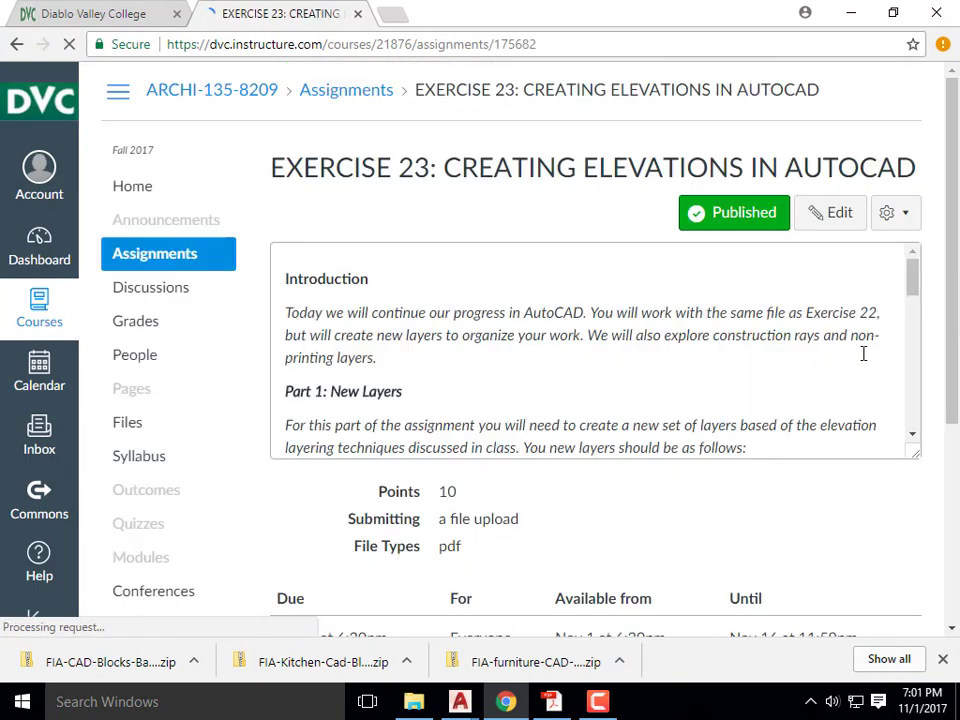
- Enlarge the assignment description box and read the layer names and lineweights under Part 1: New Layers
left_click_drag(919, 460, 918, 522)
left_click_drag(917, 455, 918, 570)
left_click(600, 480)
scroll(508, 484, "down", 2)
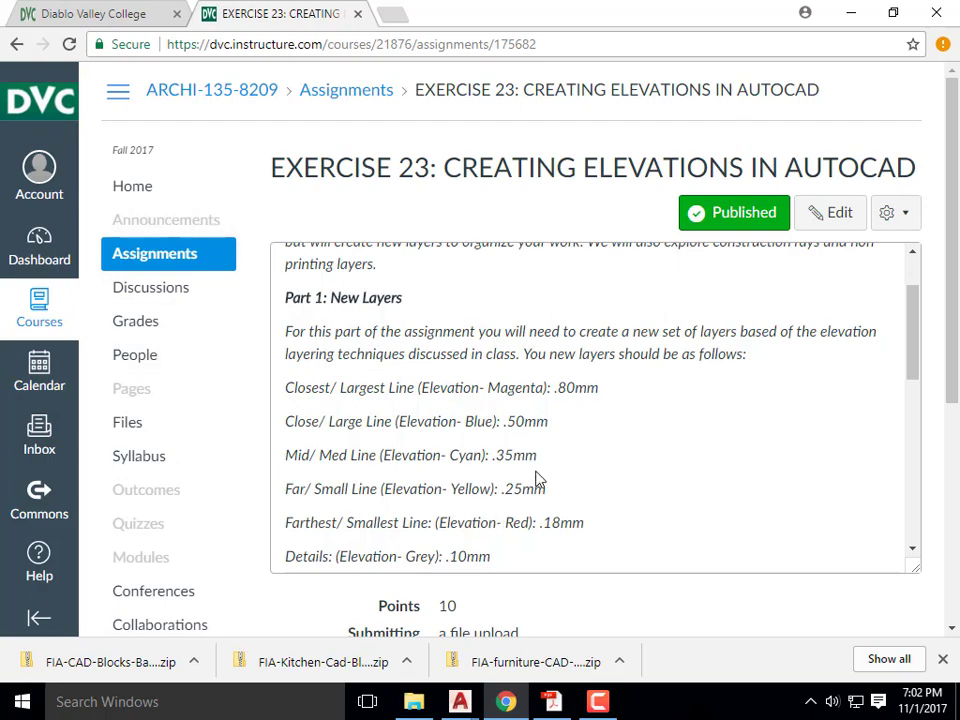
left_click_drag(528, 8, 480, 1)
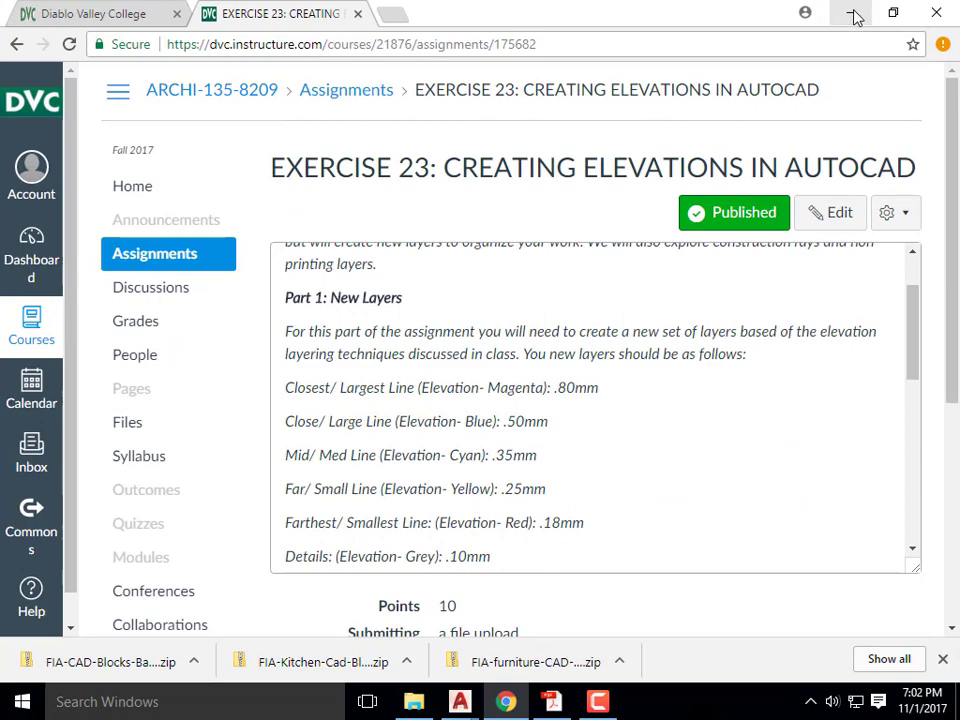
- Return to AutoCAD and create a new layer named Elevation- Magenta
left_click(855, 17)
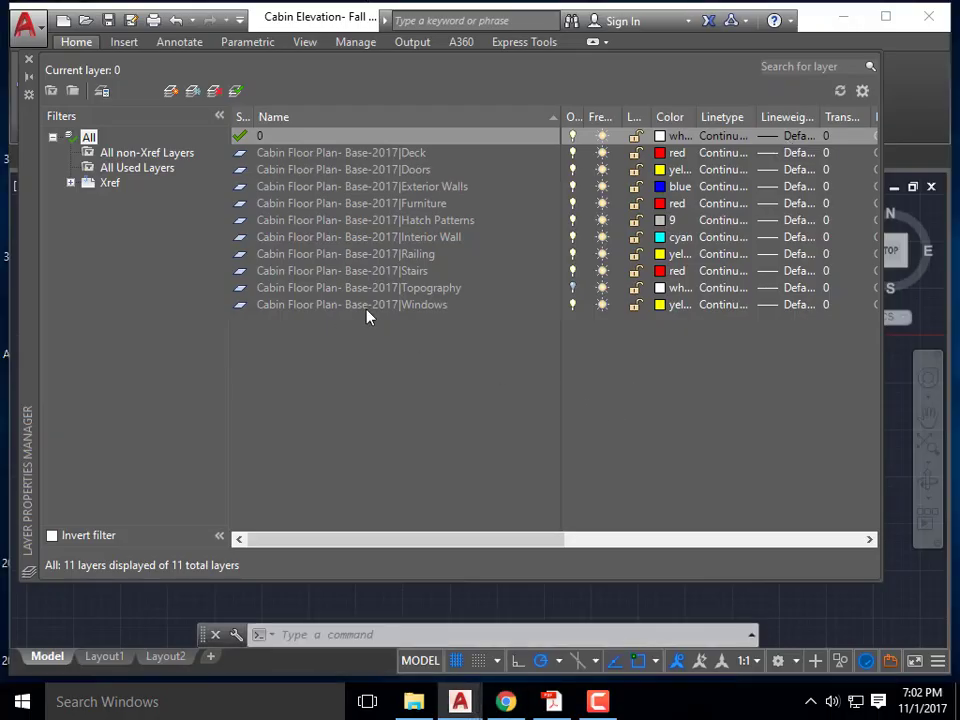
left_click(170, 91)
type("Elevation")
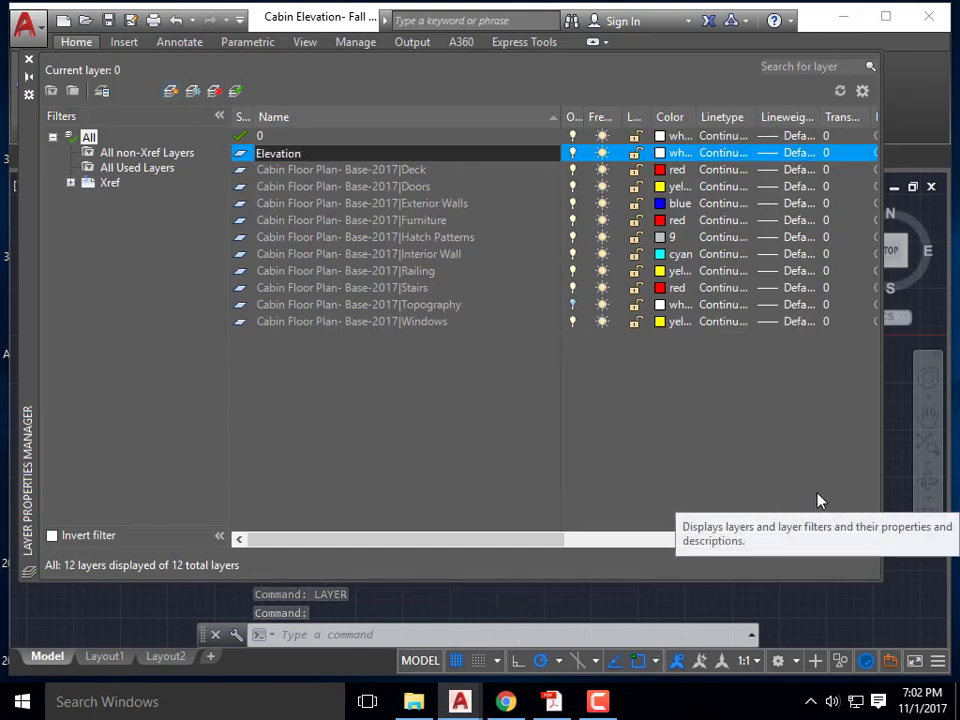
type("- Magenta")
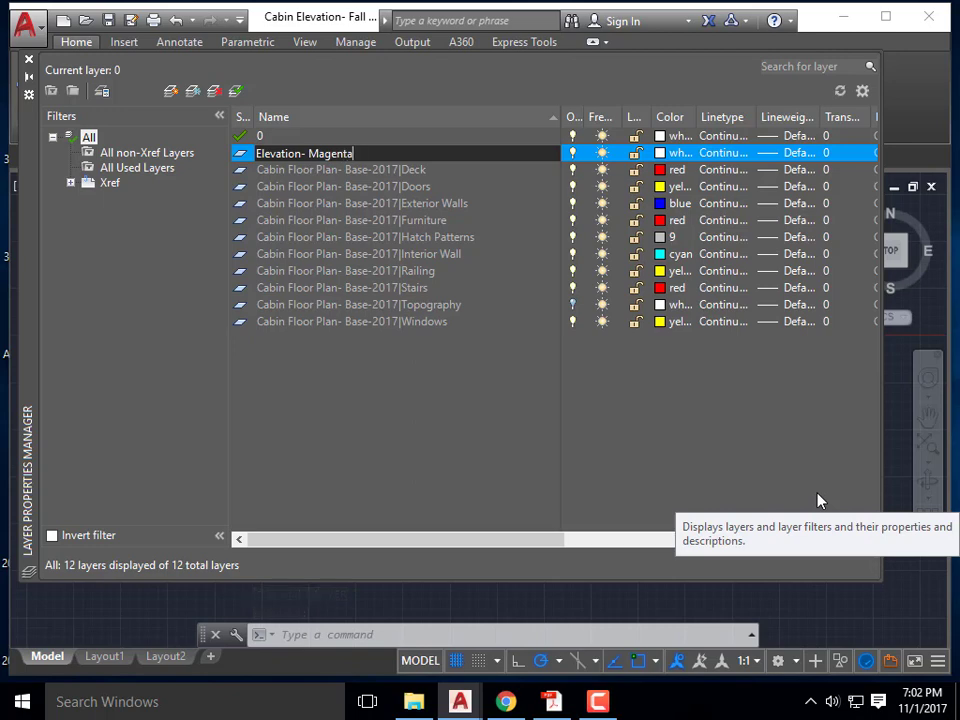
key("Return")
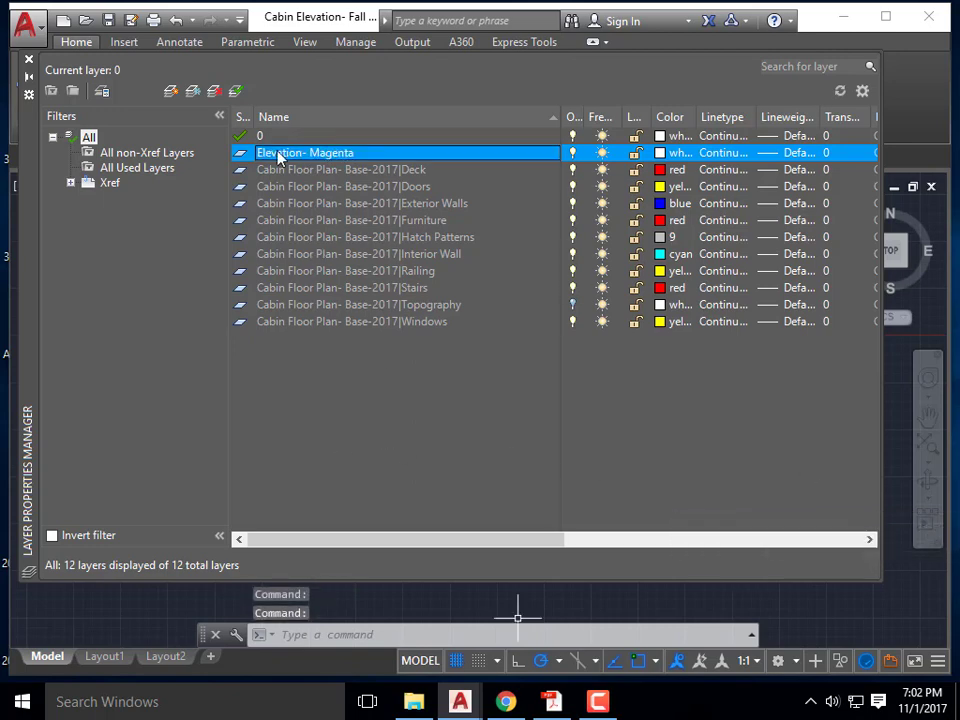
- Create a new layer named Elevation- Blue
left_click(170, 91)
type("Elevation- Blue")
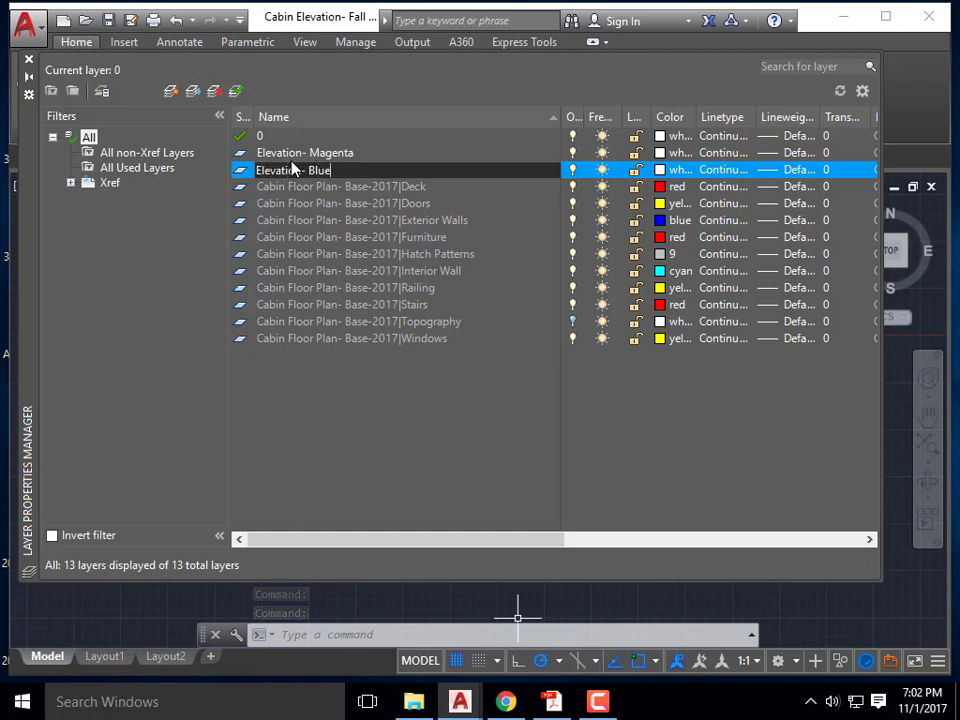
key("Return")
- Create a new layer named Elevation- Cyan
left_click(168, 91)
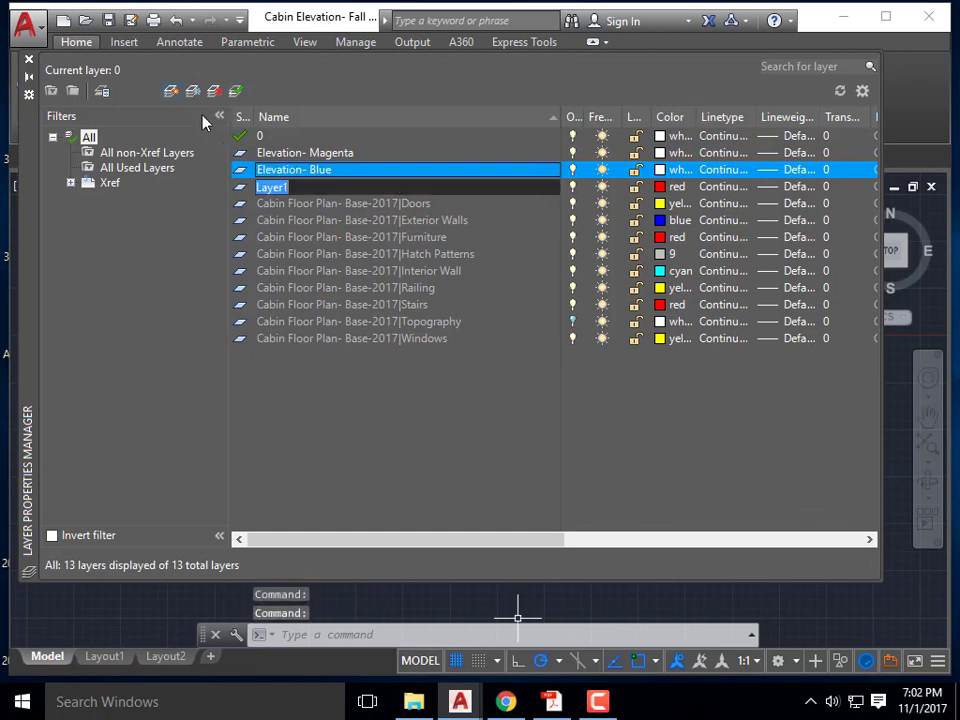
type("Elevation- Cya")
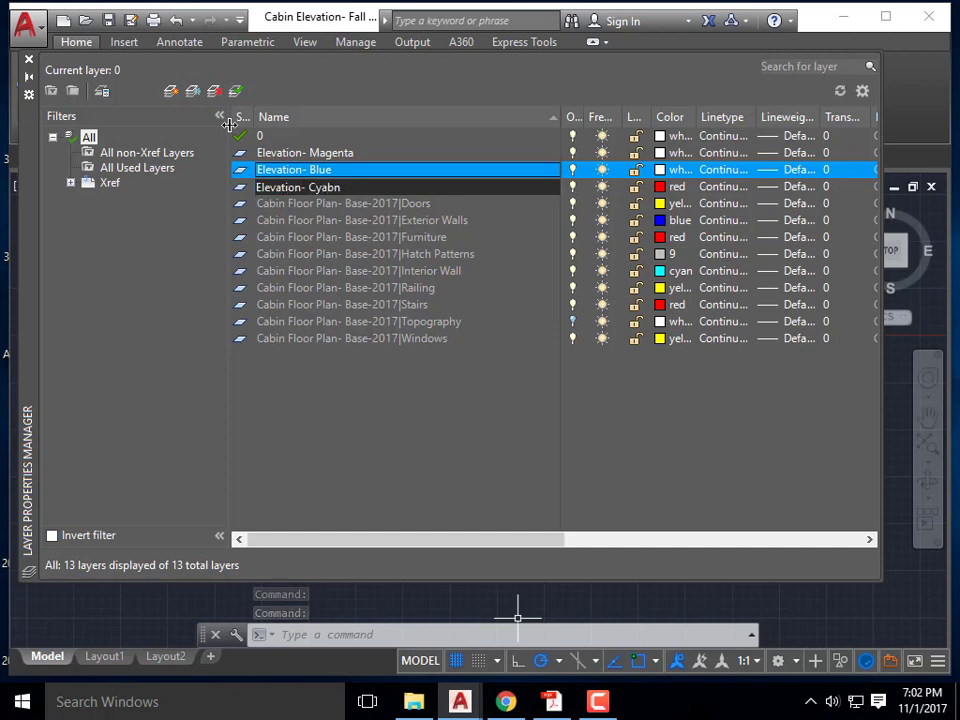
type("n")
key("Return")
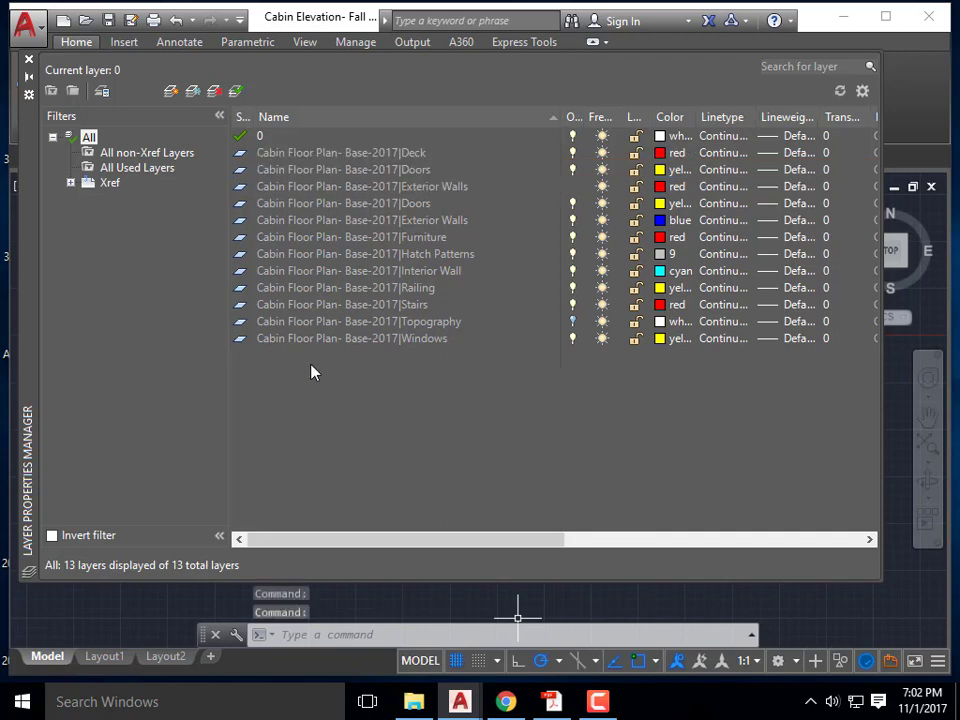
- Check the layer names in the Exercise 23 assignment in Chrome, and create a layer named Elevation- Yellow back in AutoCAD
key("alt+Tab")
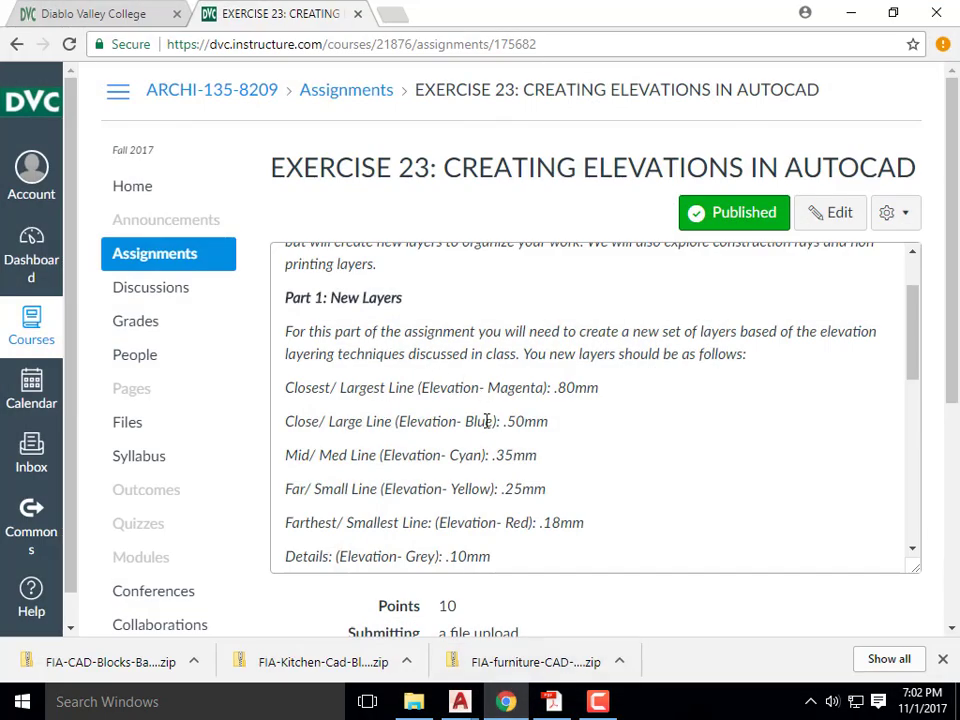
left_click(851, 14)
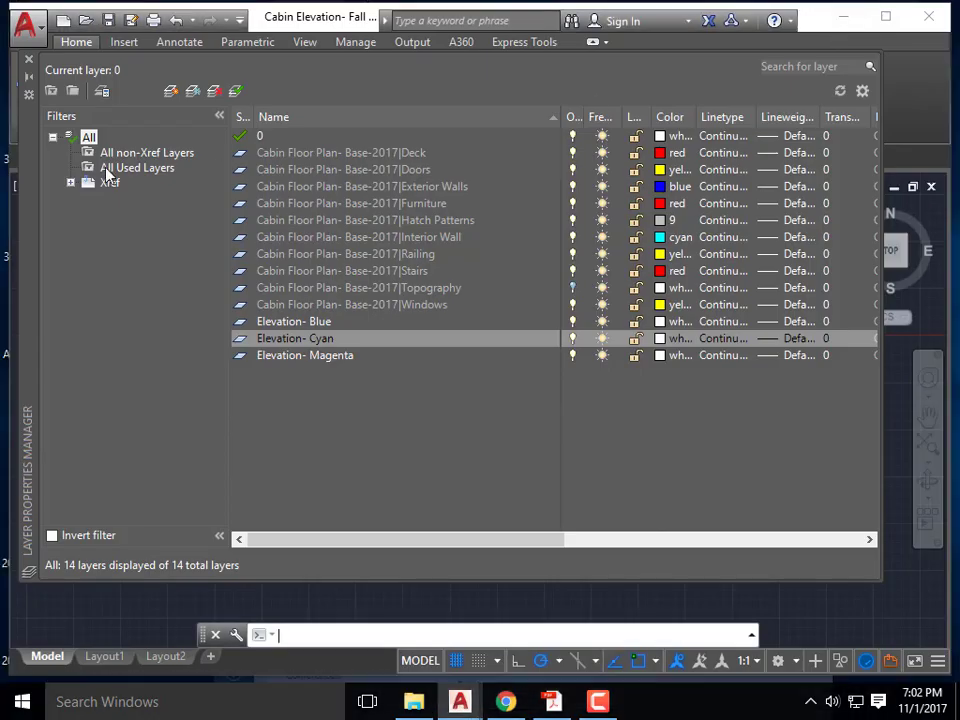
left_click(170, 91)
type("Elevation- Yellow")
key("Return")
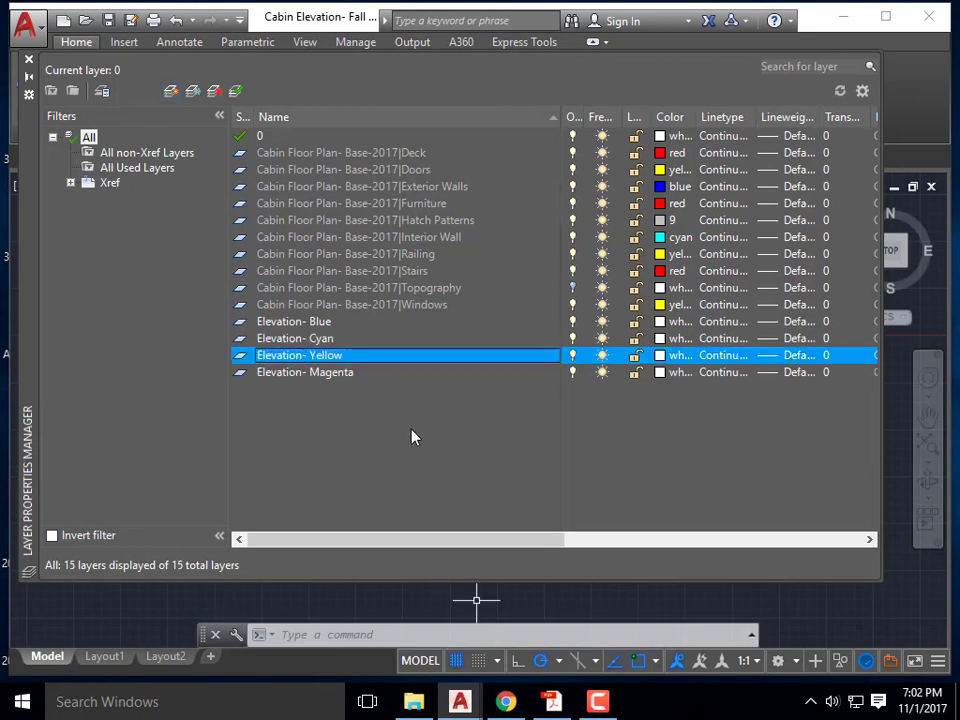
- Create a new layer named Elevation- Red
left_click(170, 91)
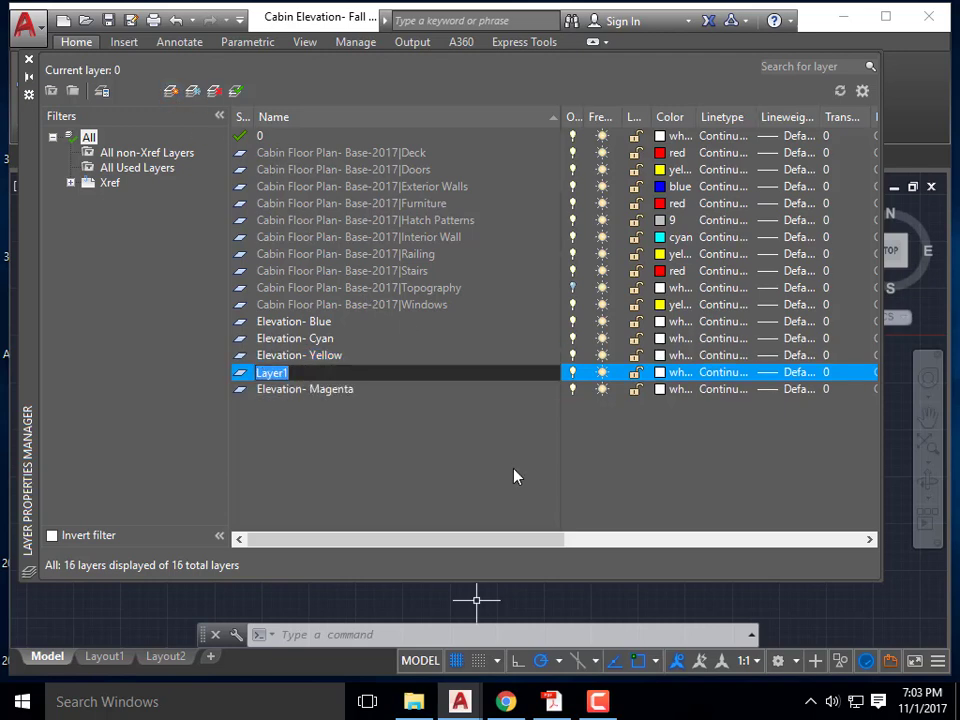
type("Eloevati")
key("BackSpace")
key("BackSpace")
key("BackSpace")
key("BackSpace")
key("BackSpace")
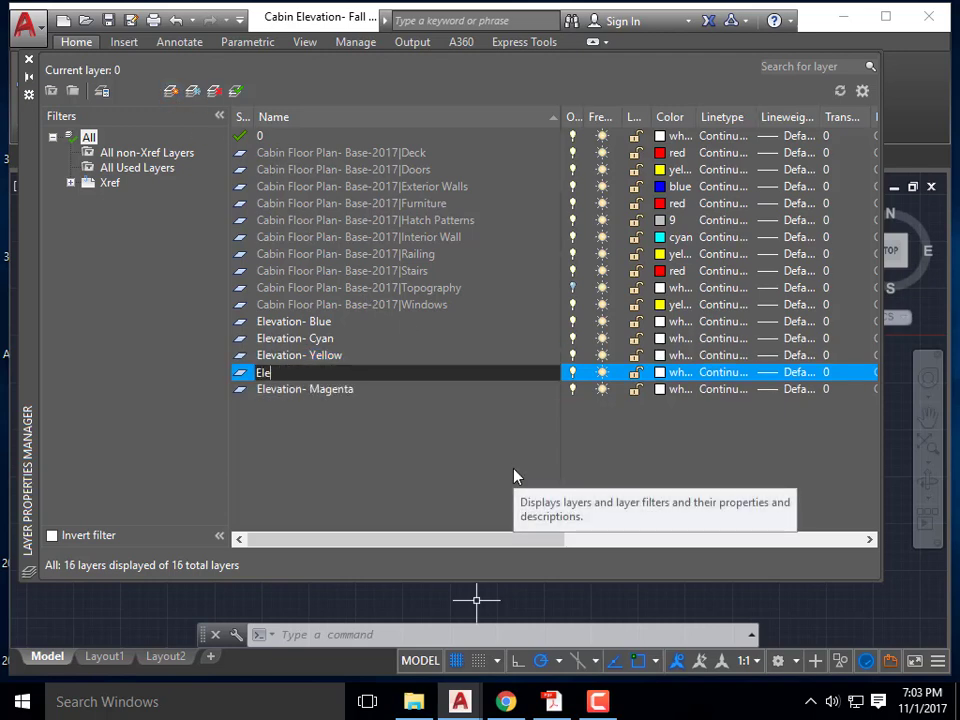
type("evation- Red")
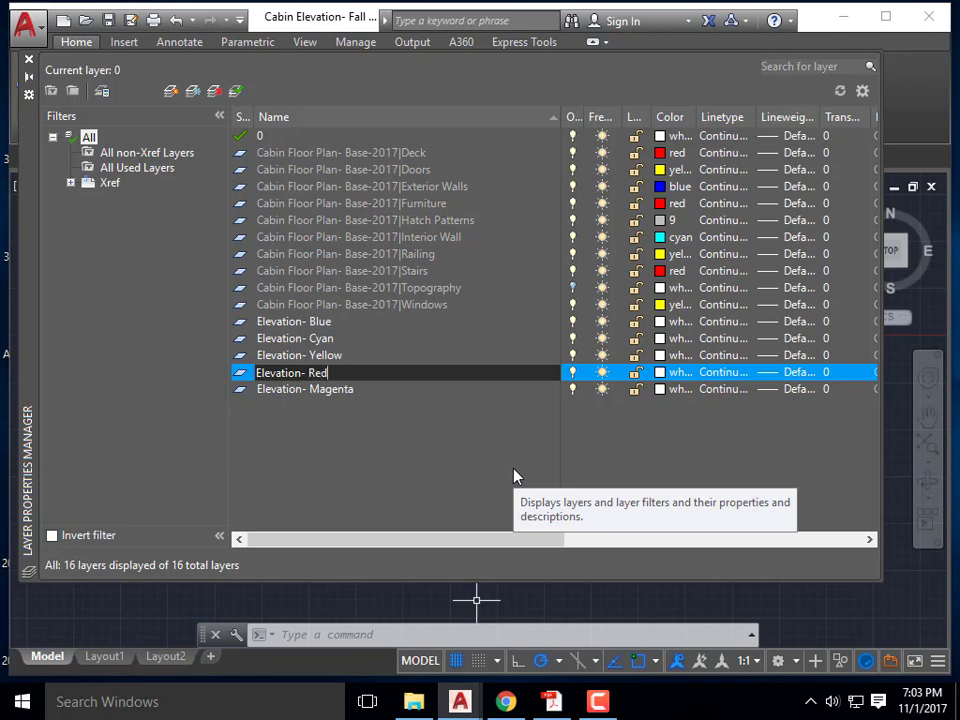
key("Return")
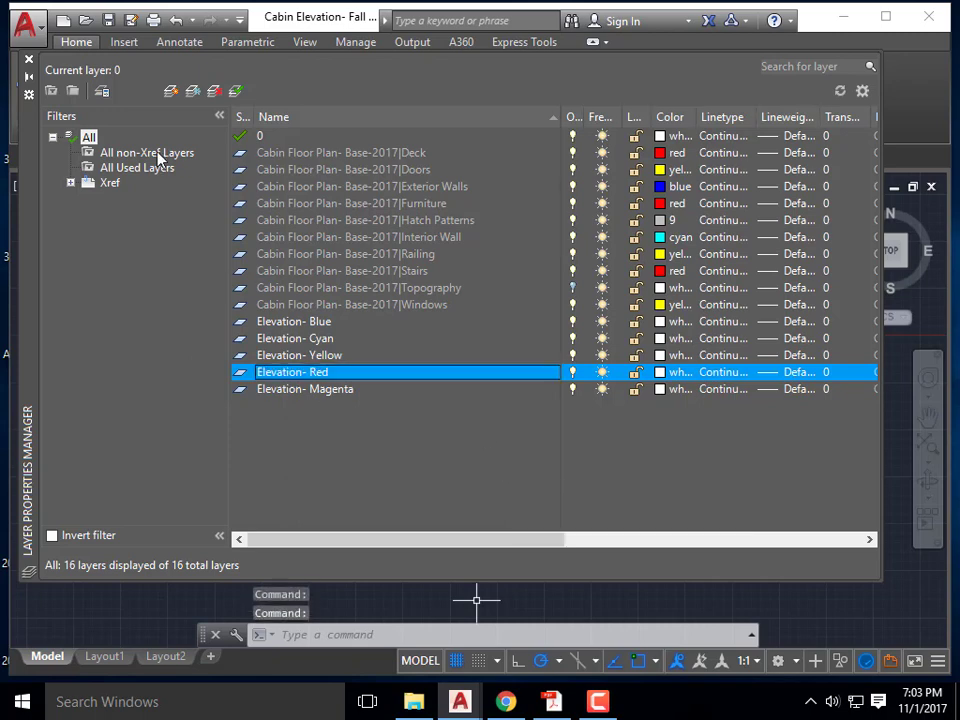
- Create a new layer named Elevation- Grey
left_click(171, 91)
type("Elevation- Grey")
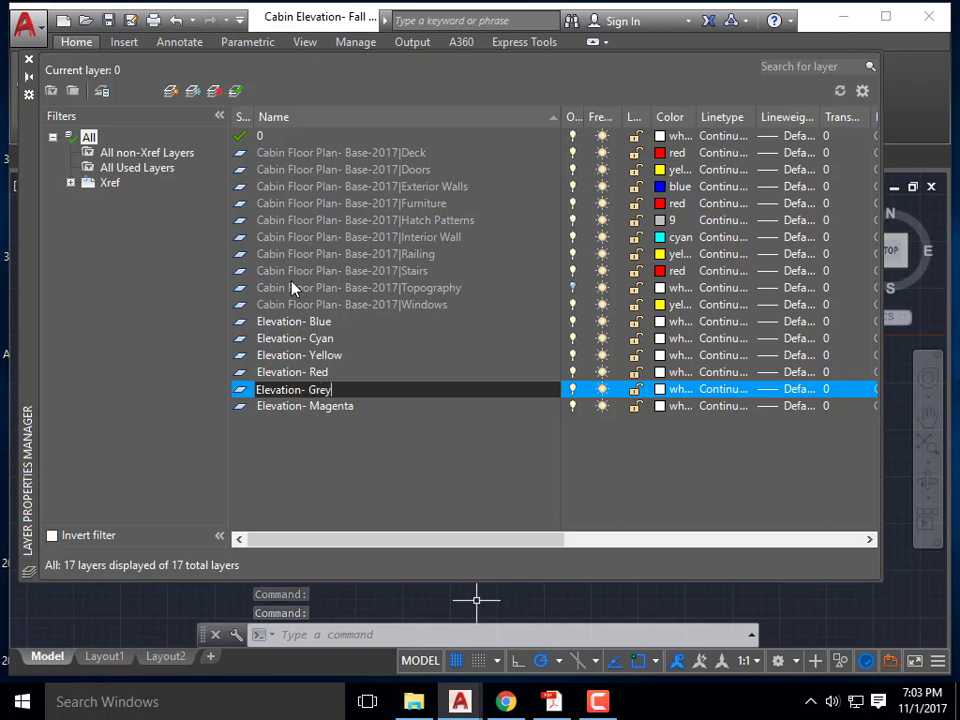
key("Return")
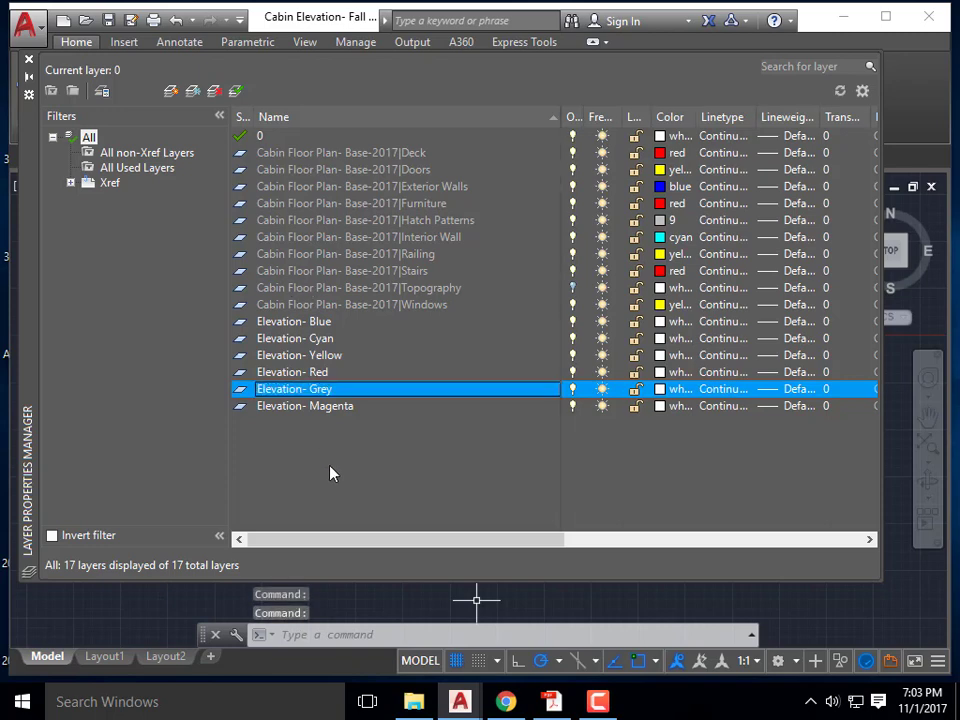
- Set the Elevation- Magenta layer's color to magenta and the Elevation- Grey layer's color to index 9
left_click(660, 406)
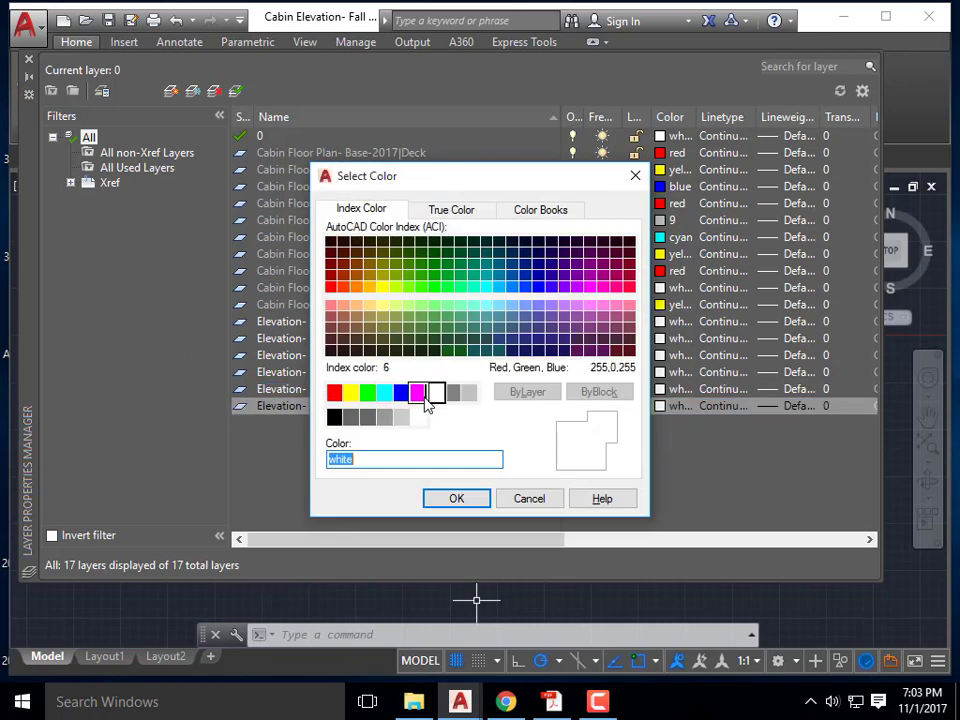
left_click(417, 392)
left_click(466, 499)
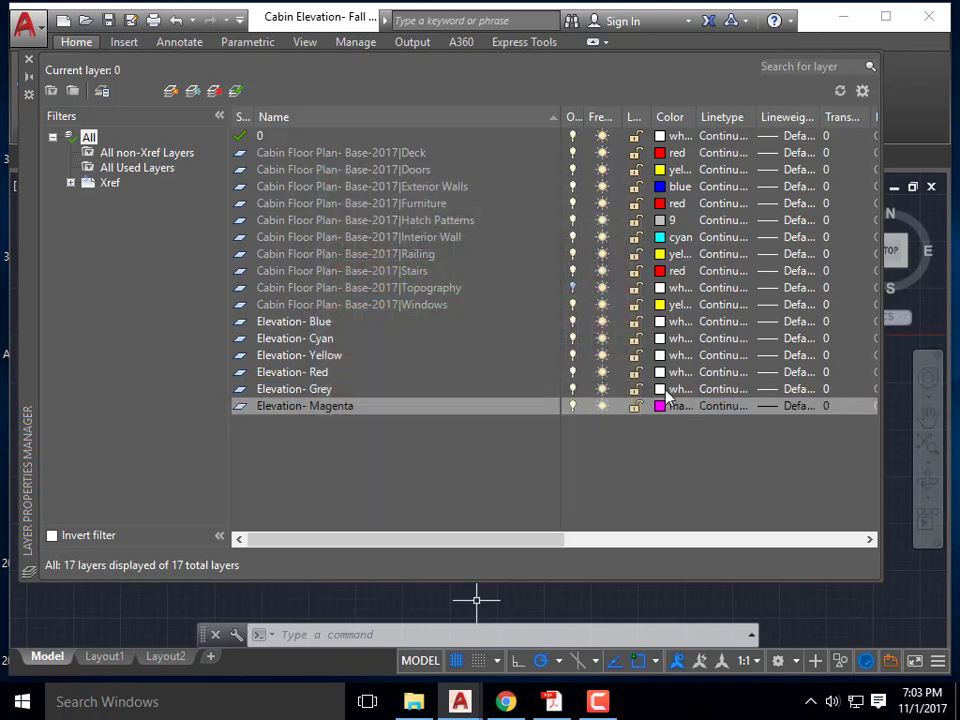
left_click(660, 389)
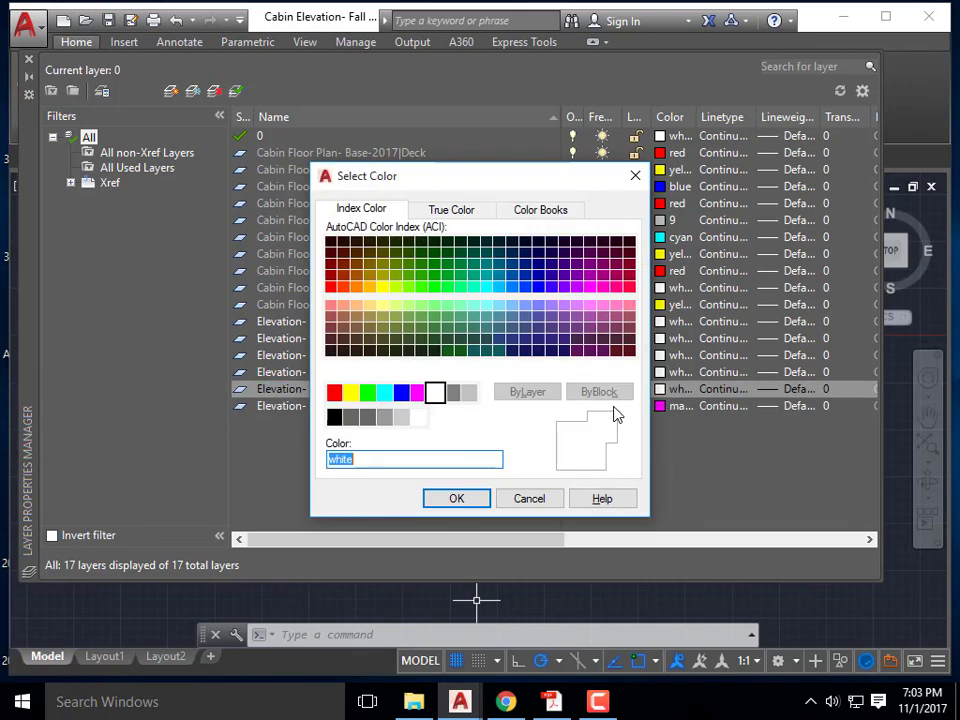
left_click(469, 392)
left_click(460, 499)
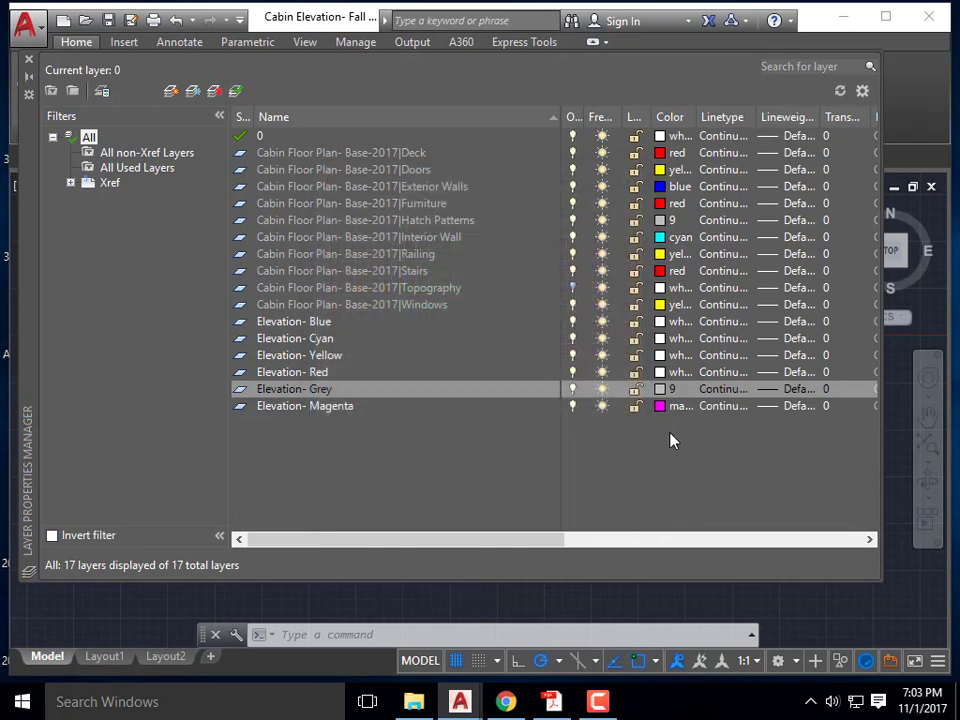
- Set the Elevation- Red layer's color to red and the Elevation- Yellow layer's color to yellow
left_click(658, 372)
left_click(334, 392)
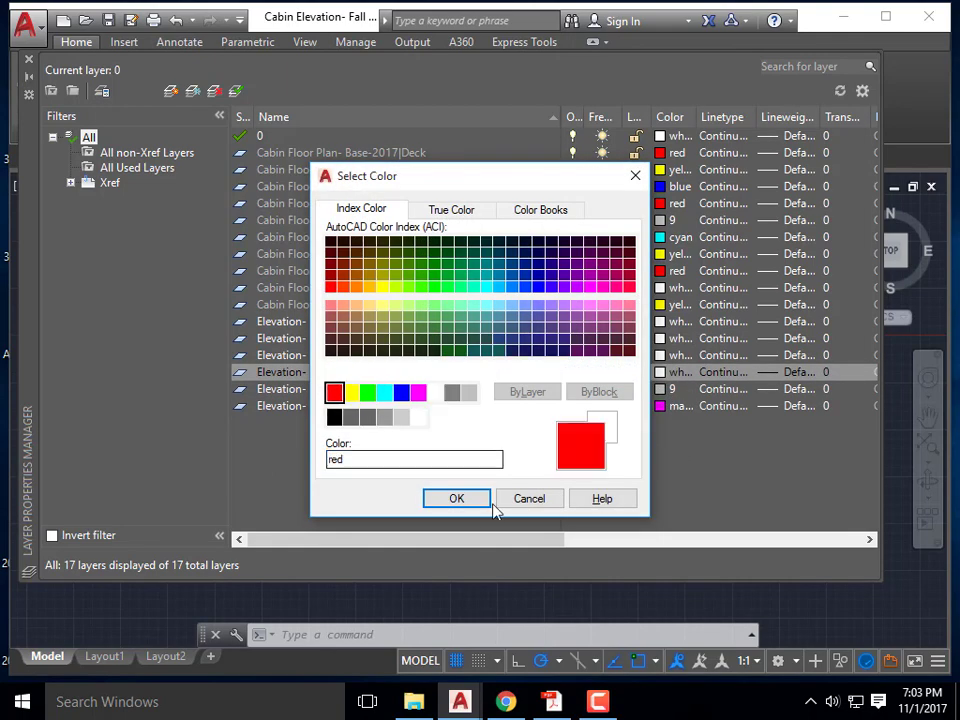
left_click(485, 499)
left_click(643, 356)
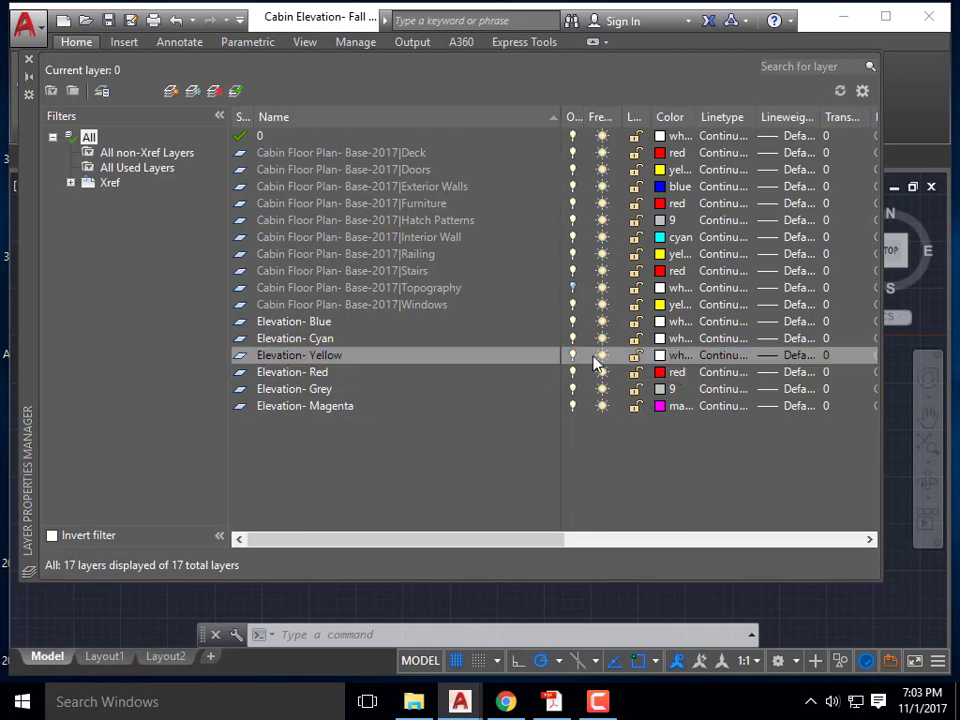
left_click(659, 355)
left_click(350, 392)
left_click(456, 498)
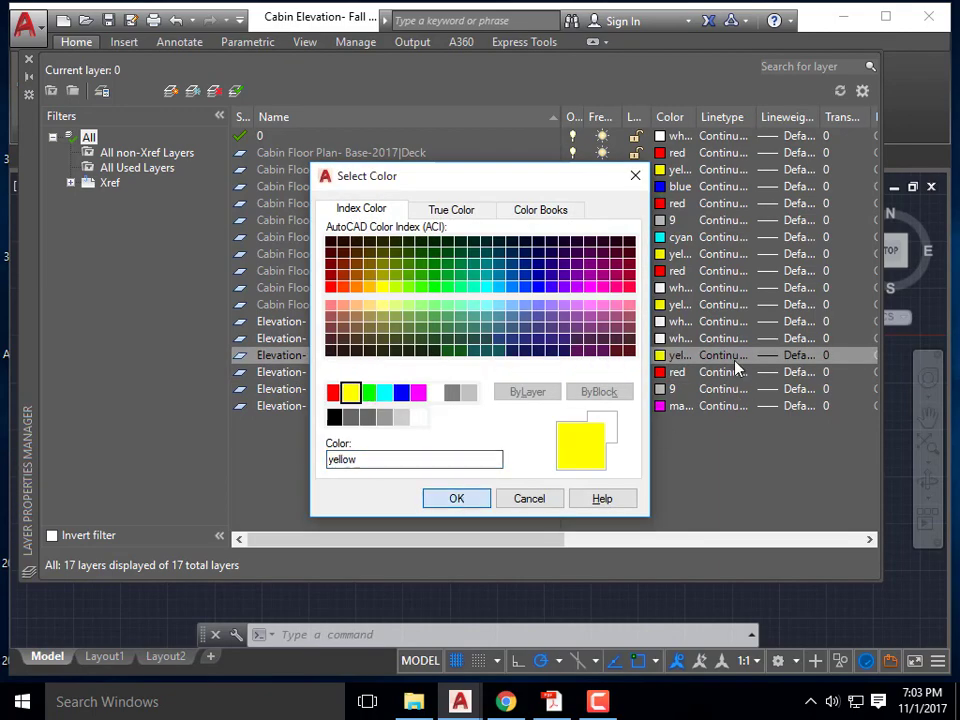
- Set the Elevation- Cyan layer's color to cyan and the Elevation- Blue layer's to blue, and close the layer manager
left_click(659, 338)
left_click(385, 392)
left_click(476, 503)
left_click(659, 321)
left_click(401, 392)
left_click(487, 503)
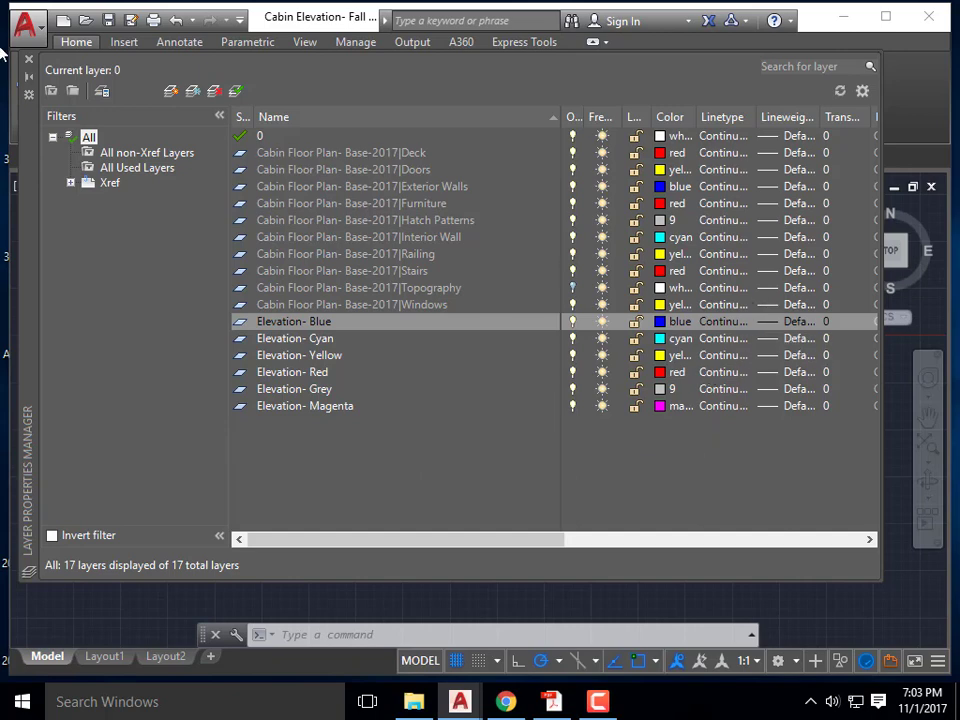
left_click(28, 59)
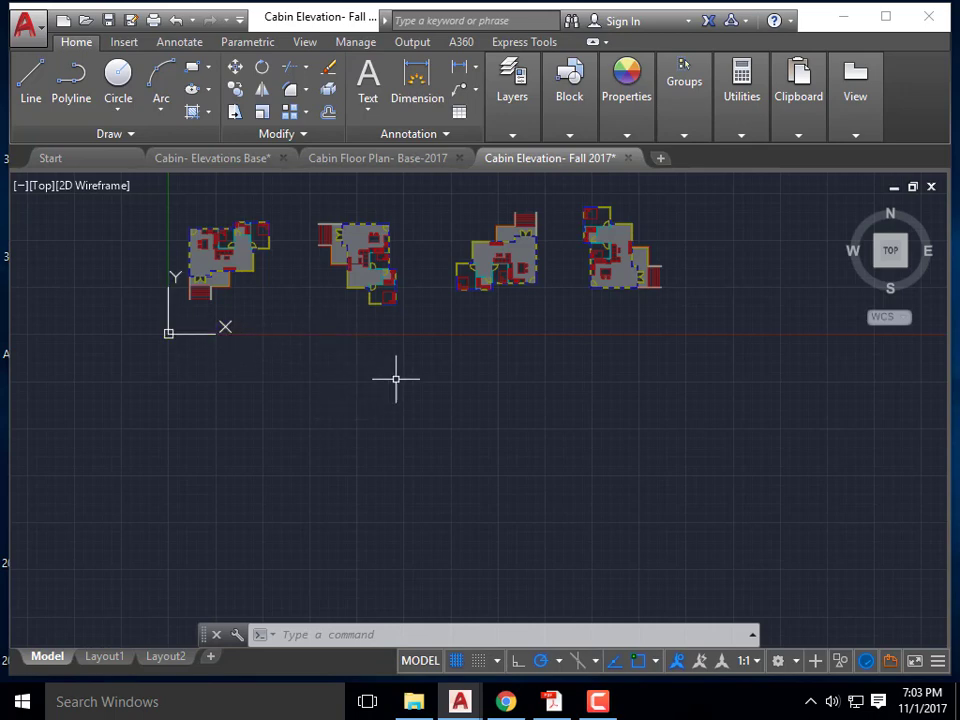
- Draw a horizontal line on the Elevation- Magenta layer below the floor plans, extending past both ends of the row
mouse_move(503, 138)
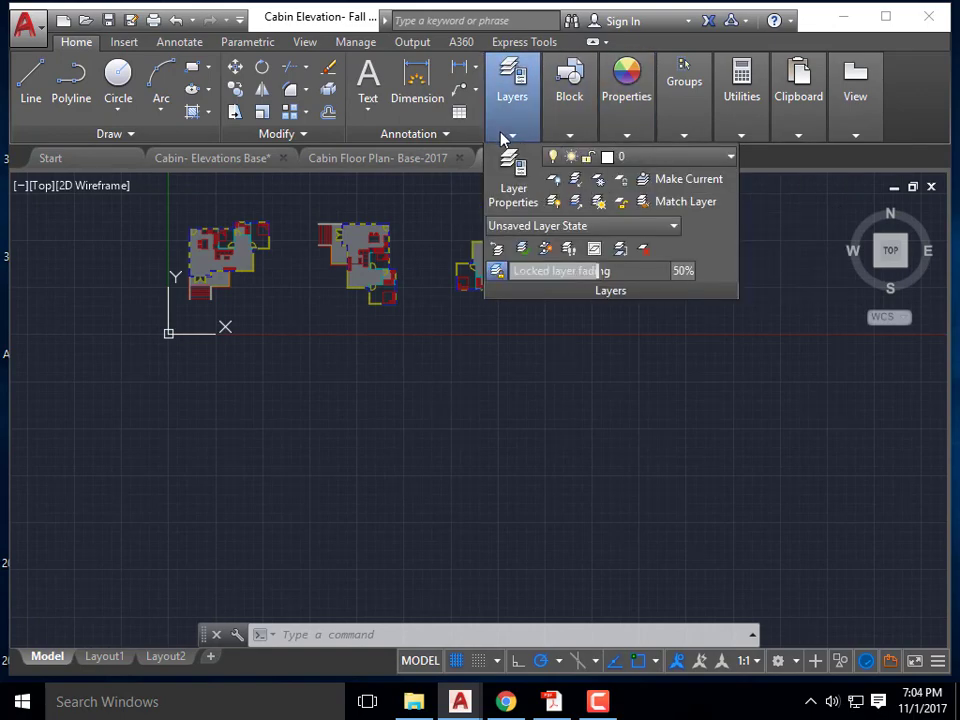
left_click(634, 158)
left_click(680, 495)
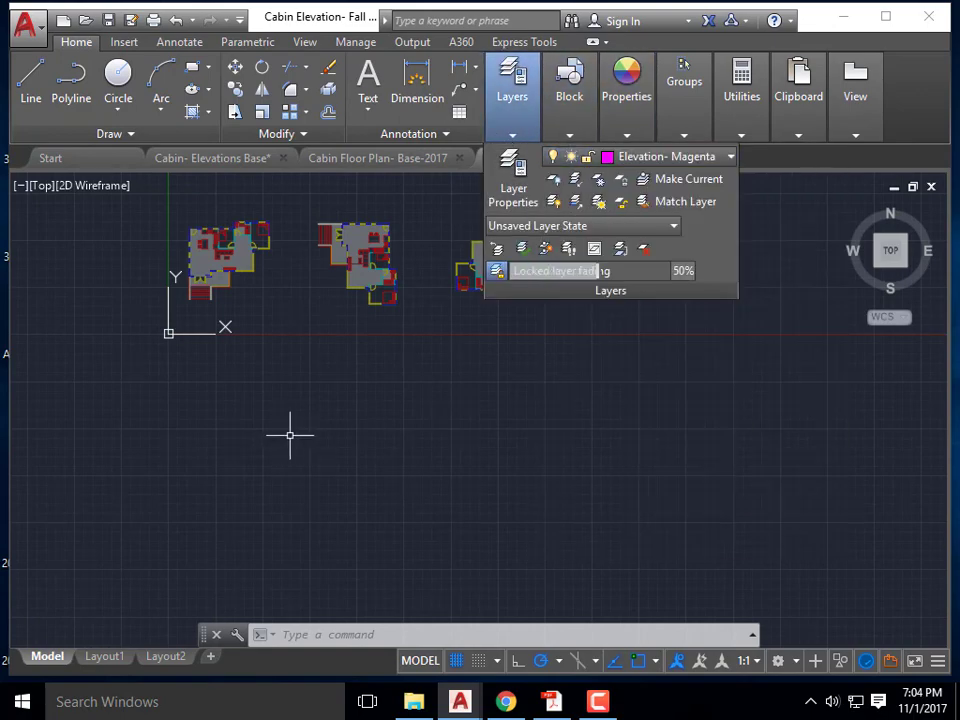
type("l")
key("Return")
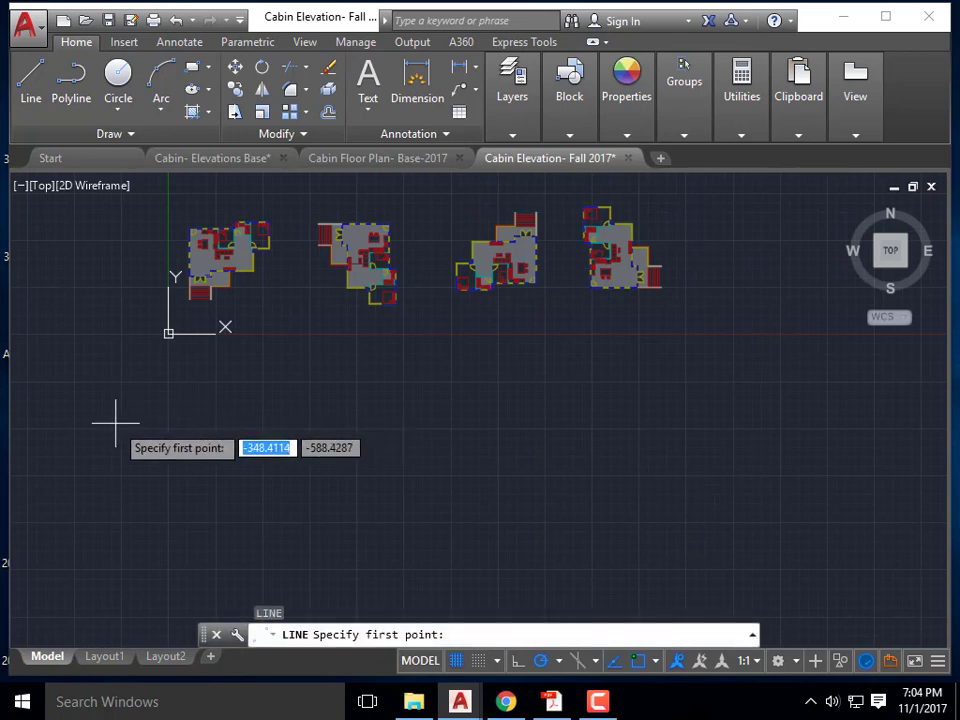
left_click(115, 422)
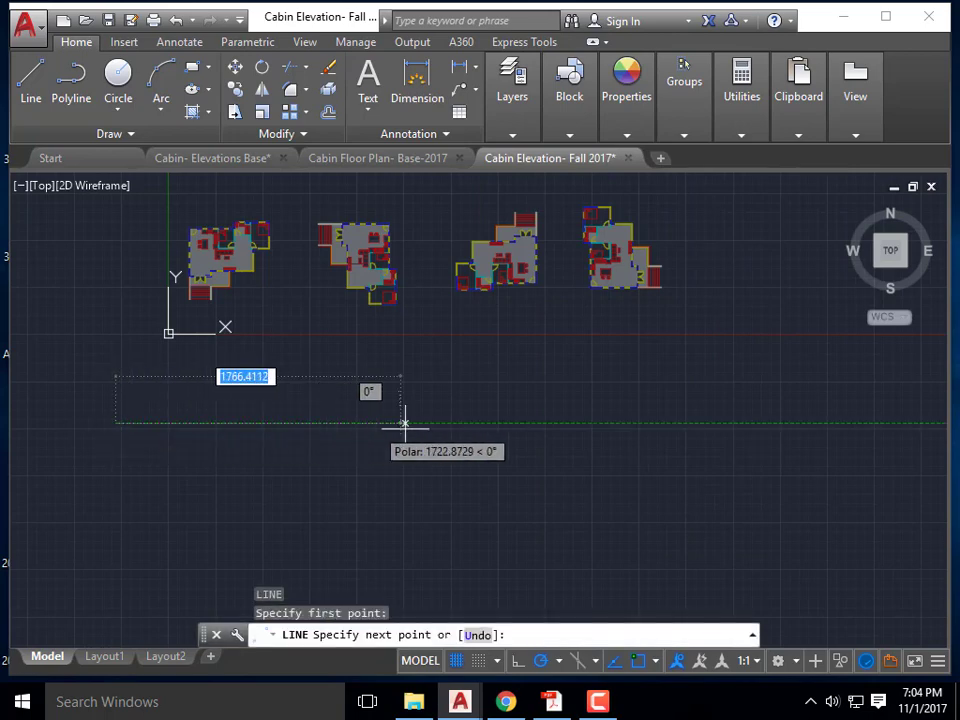
left_click(694, 423)
key("Escape")
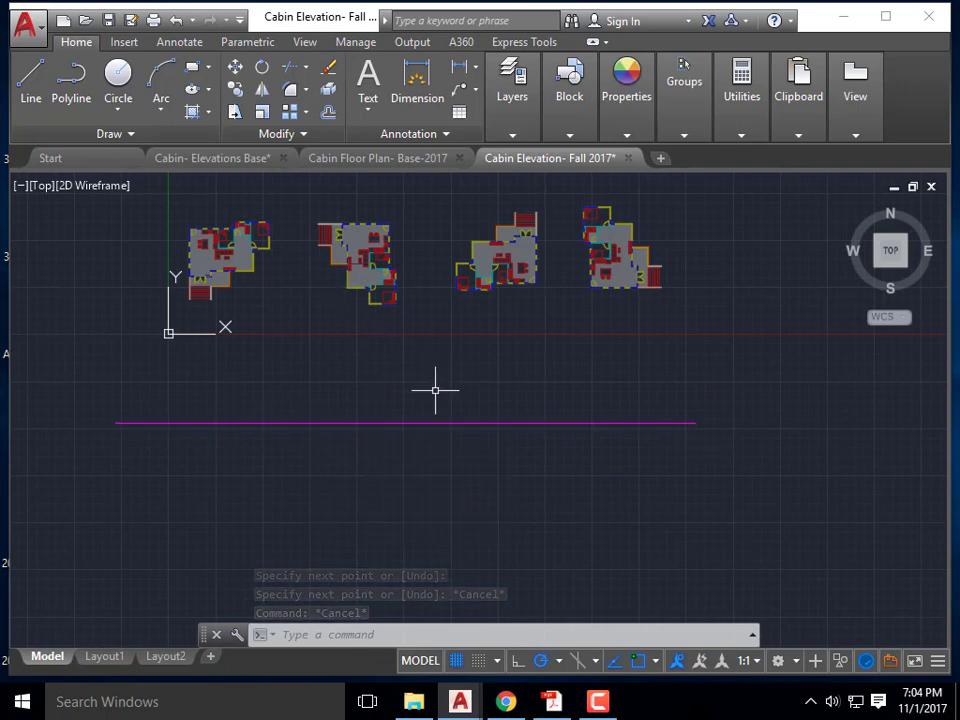
- Create a new layer named Ray Lines and set its color to red
type("la")
key("Return")
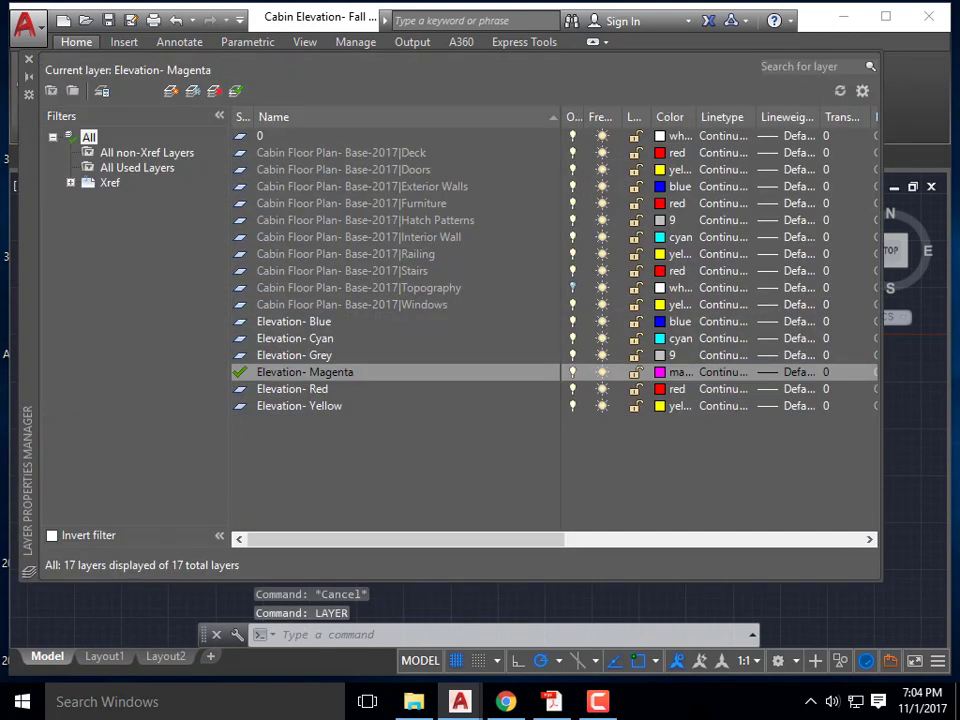
left_click(170, 91)
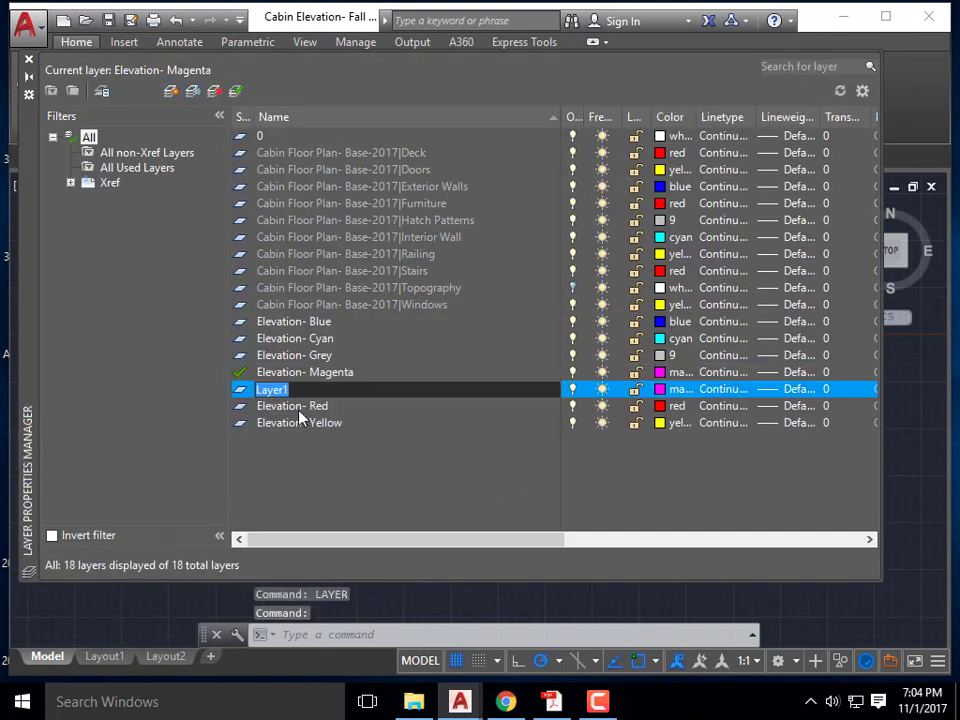
type("Ray Lines")
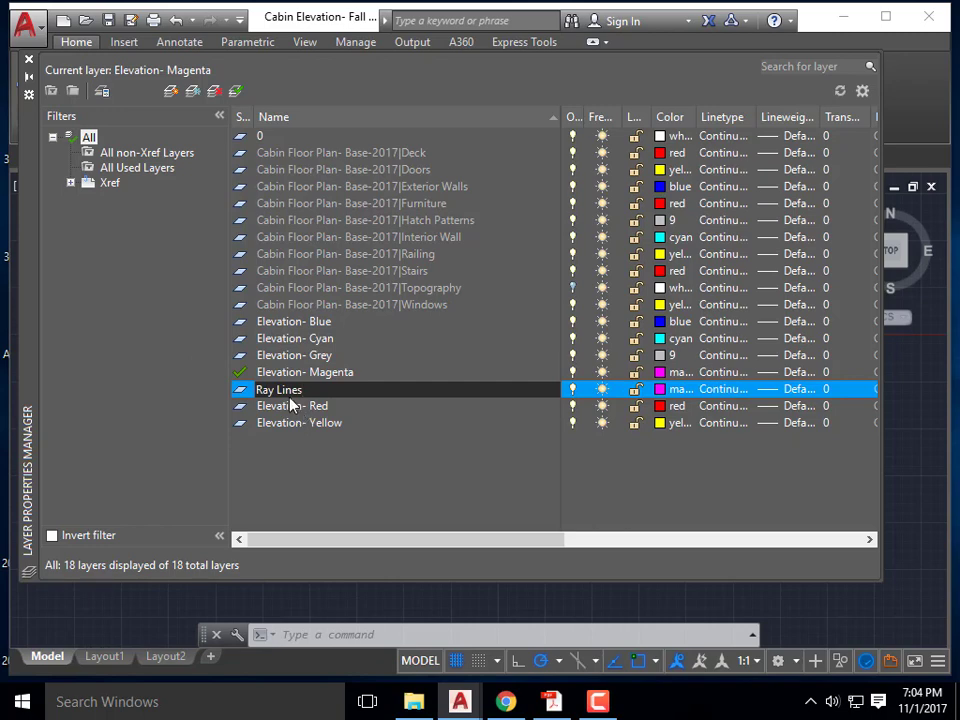
left_click(664, 392)
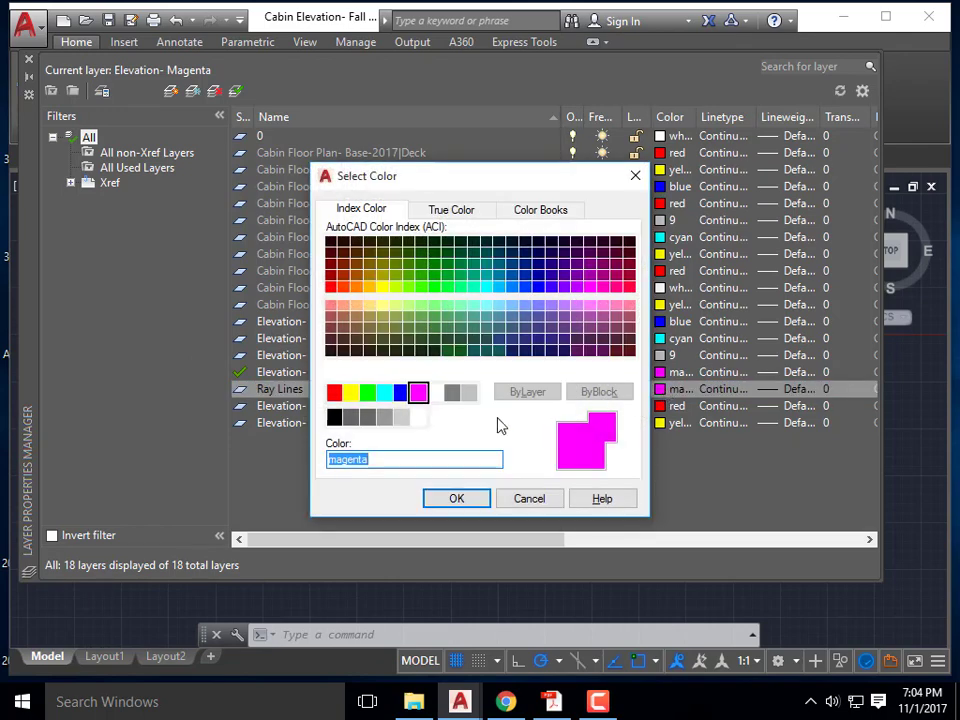
left_click(335, 392)
left_click(456, 499)
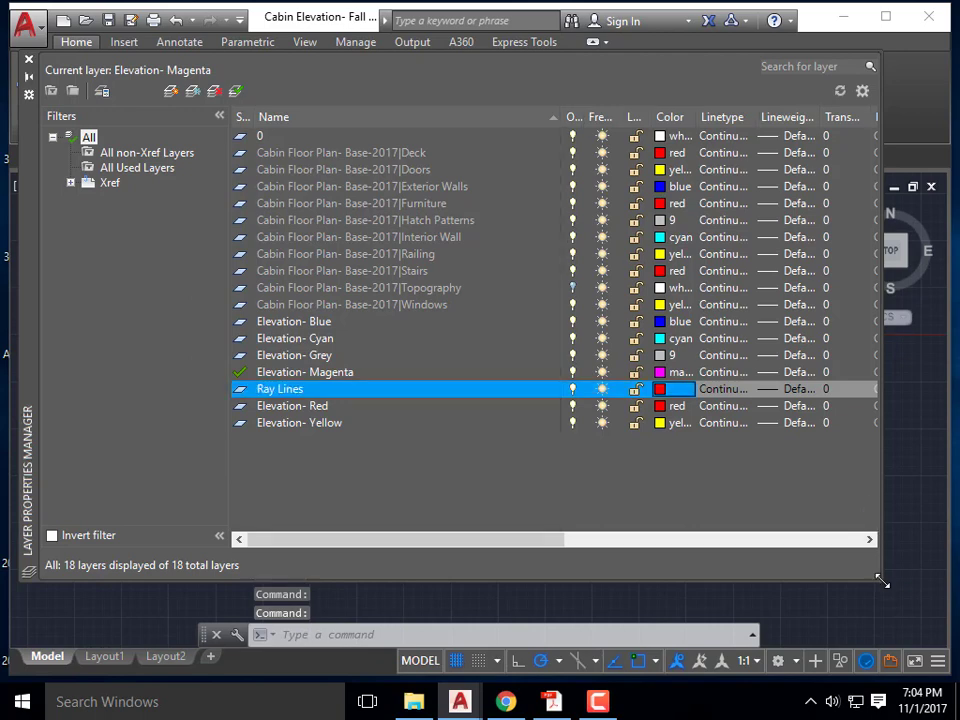
- Widen the layer manager, make the Ray Lines layer non-plotting, and close the manager
left_click_drag(881, 581, 955, 578)
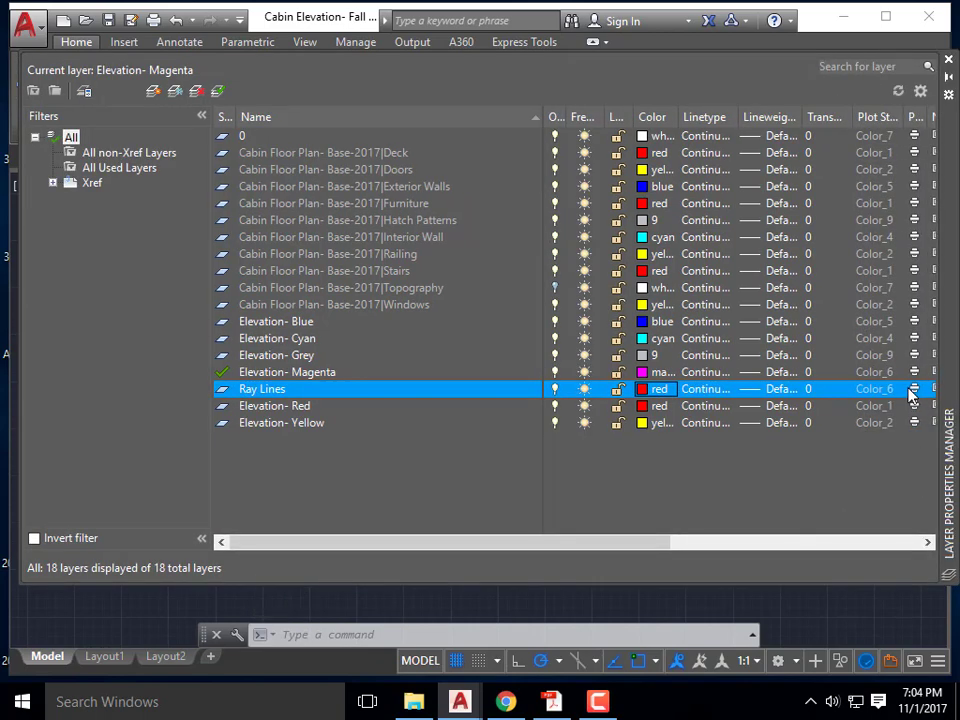
left_click(915, 391)
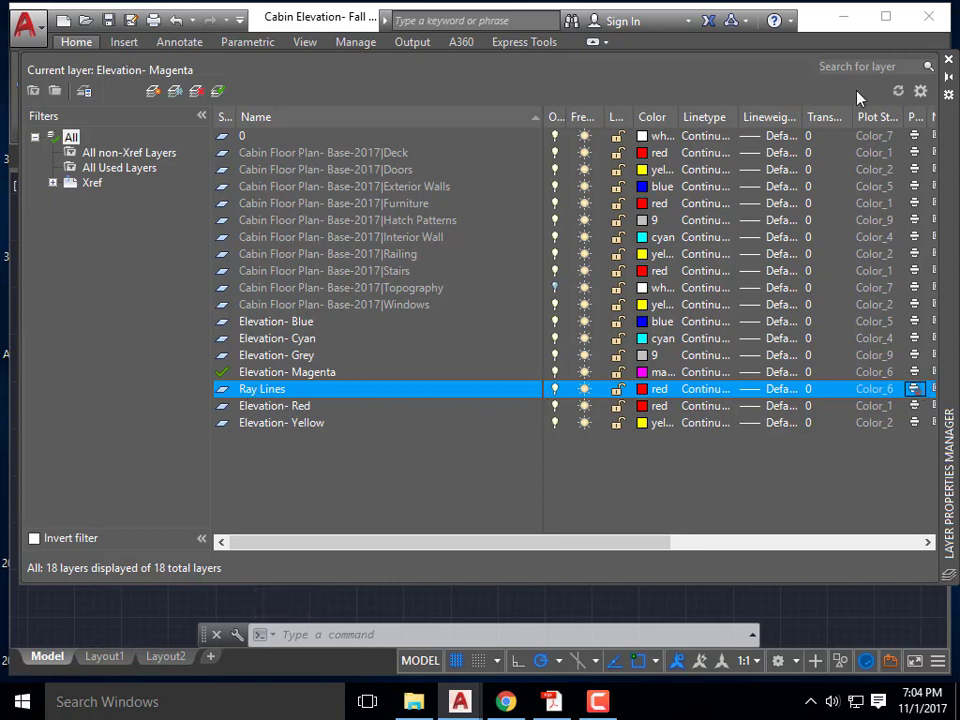
left_click(948, 60)
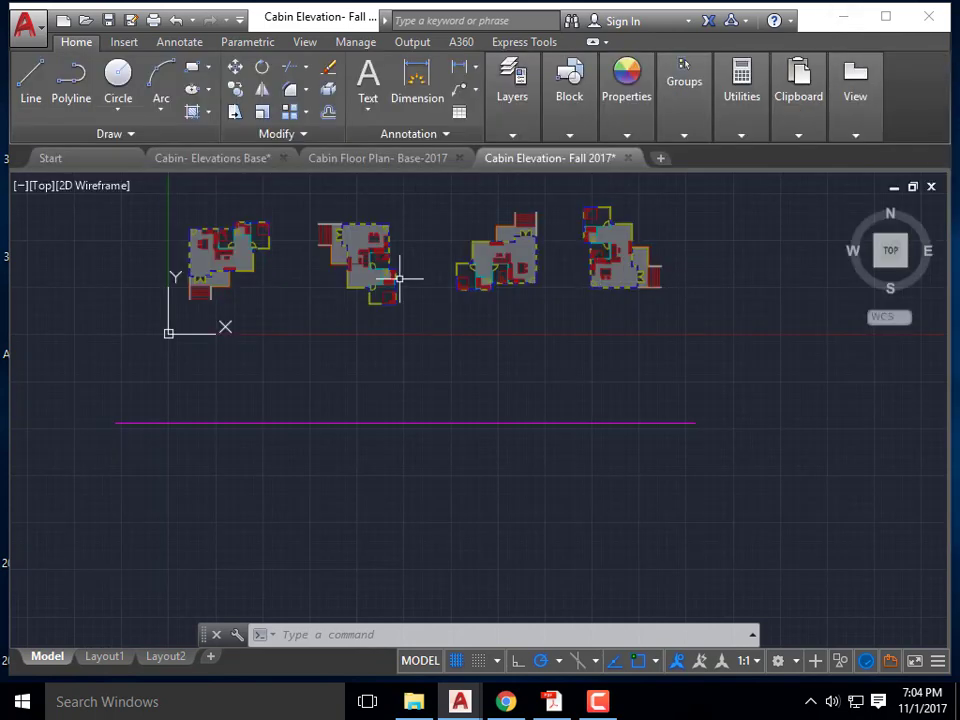
- Make Ray Lines the current layer
middle_click_drag(403, 278, 401, 313)
left_click(512, 134)
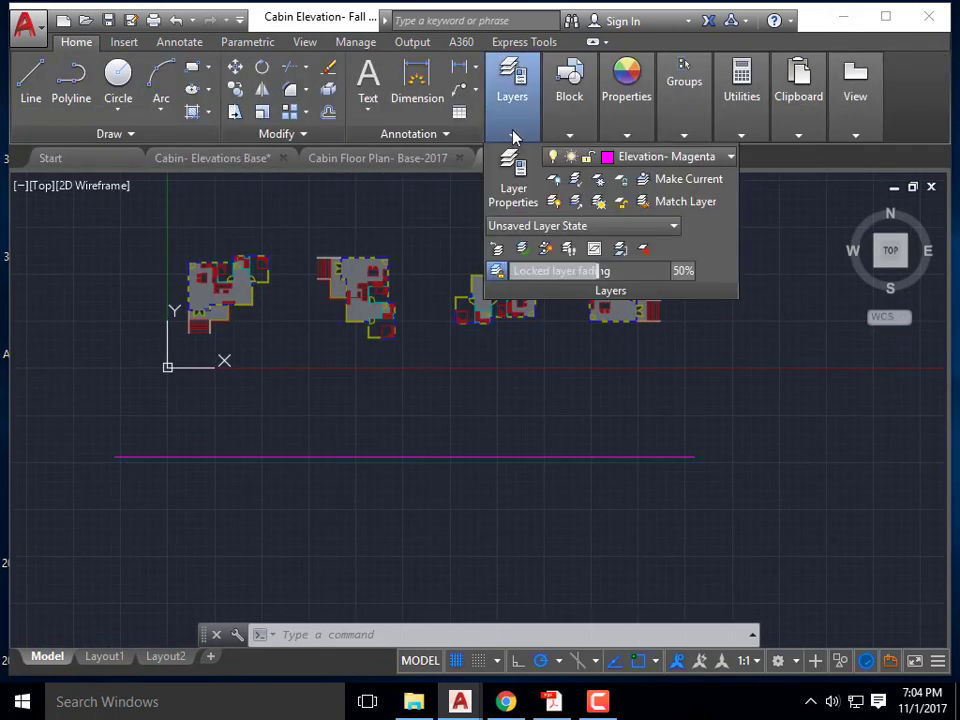
left_click(708, 163)
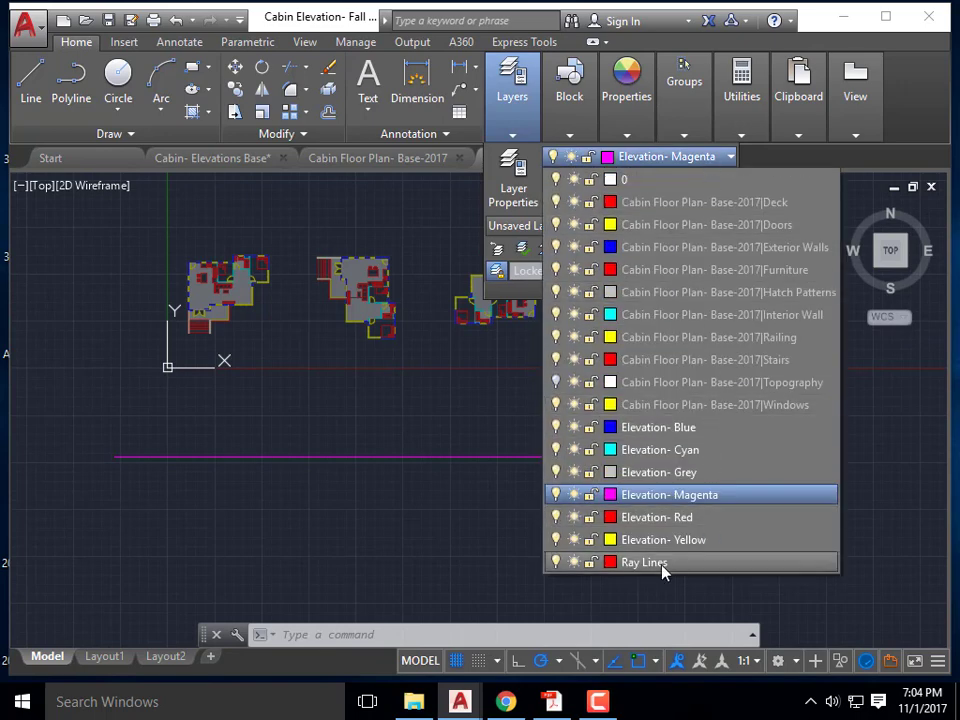
left_click(660, 563)
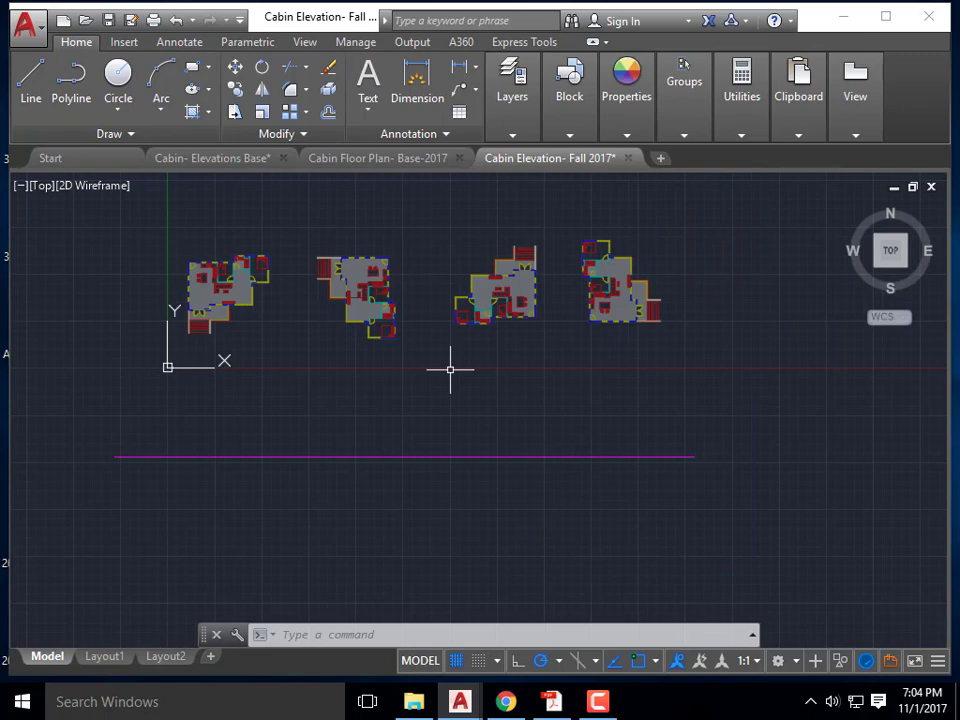
- Draw a vertical ray downward from the lower-right outer corner of the first floor plan's bedroom wing
type("ray")
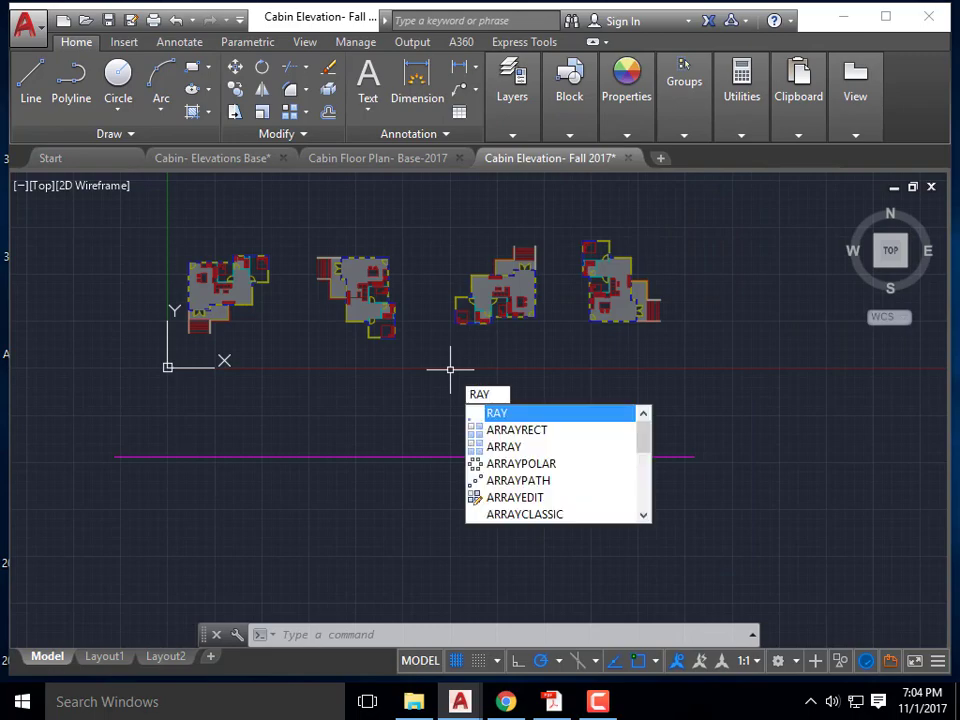
key("Return")
scroll(270, 265, "up", 5)
scroll(326, 279, "up", 6)
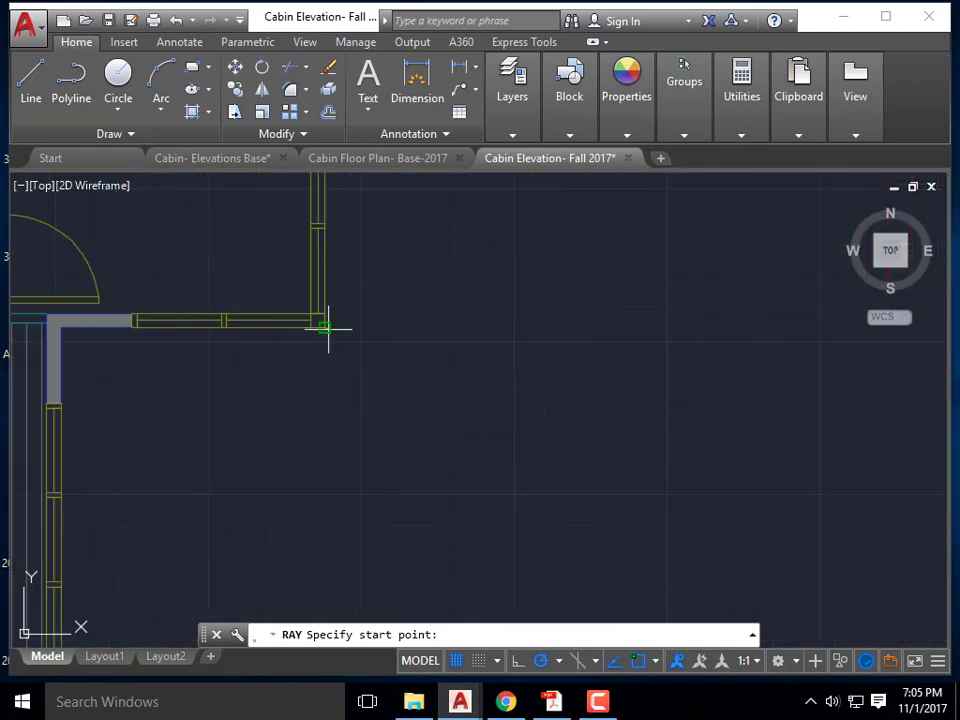
left_click(325, 327)
scroll(326, 330, "down", 3)
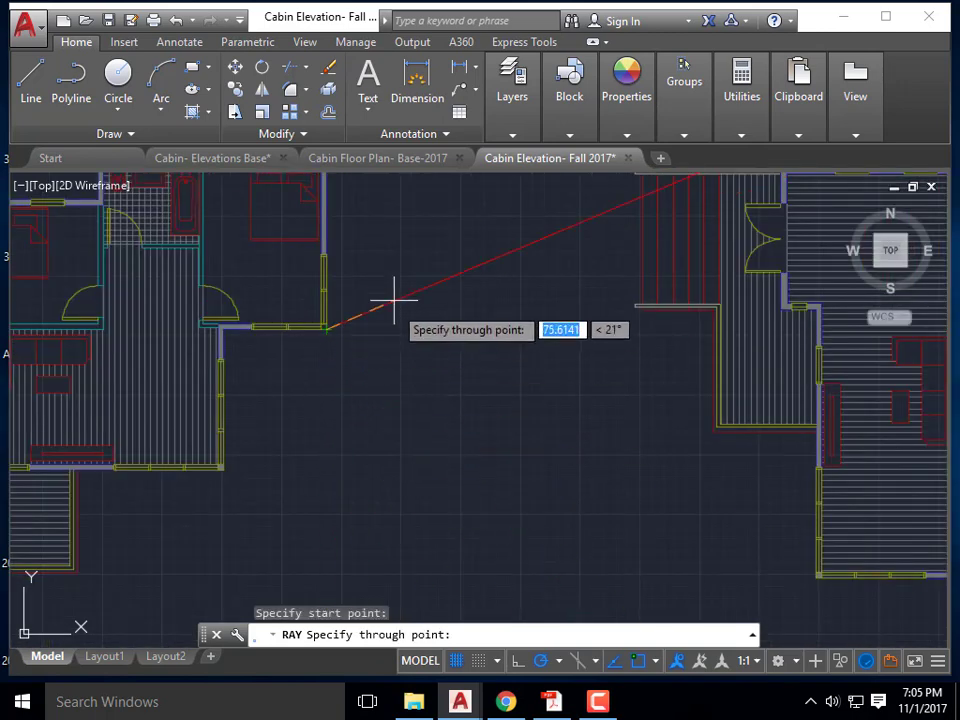
left_click(326, 469)
key("Escape")
key("Escape")
- Examine how the first ray projects from the first floor plan down across the magenta ground line
scroll(431, 296, "down", 5)
scroll(439, 343, "up", 5)
scroll(443, 387, "up", 9)
middle_click_drag(431, 236, 464, 448)
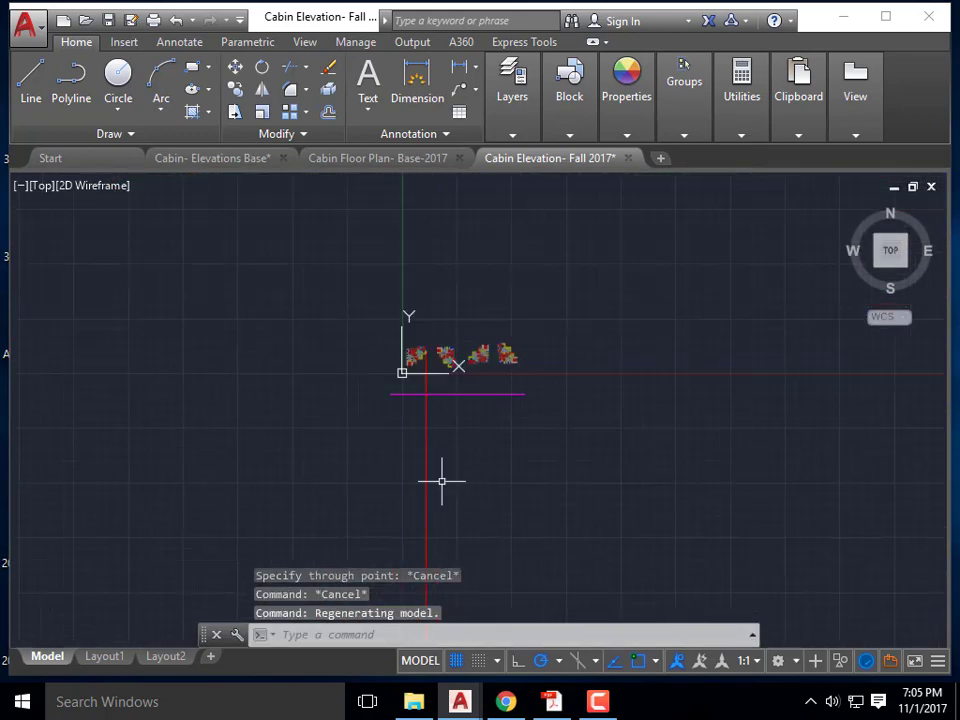
scroll(436, 356, "up", 4)
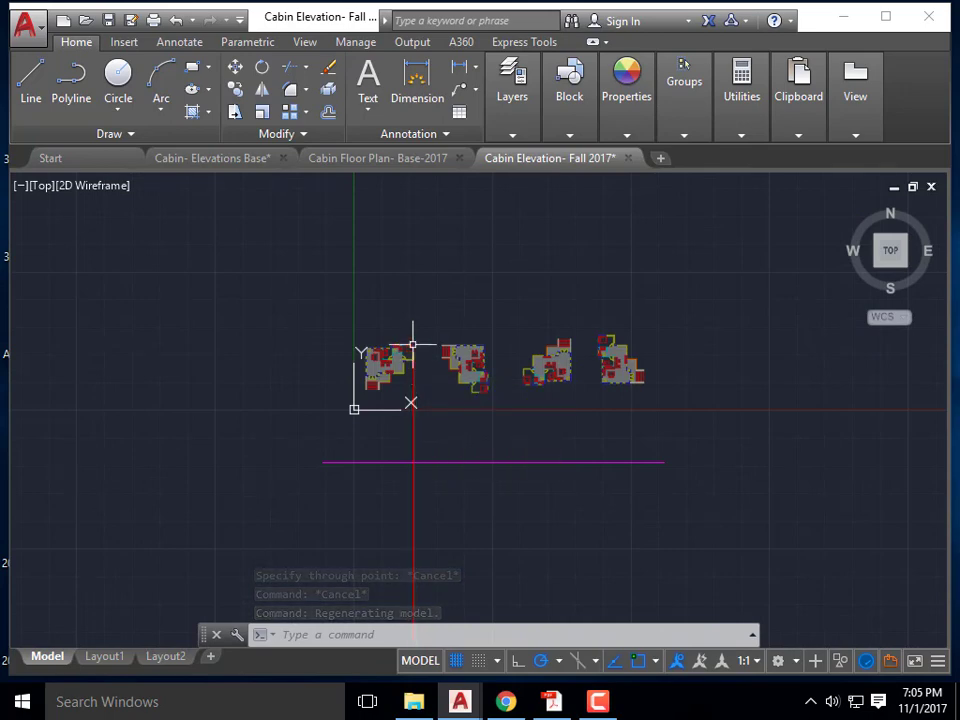
scroll(422, 385, "up", 5)
scroll(420, 274, "down", 2)
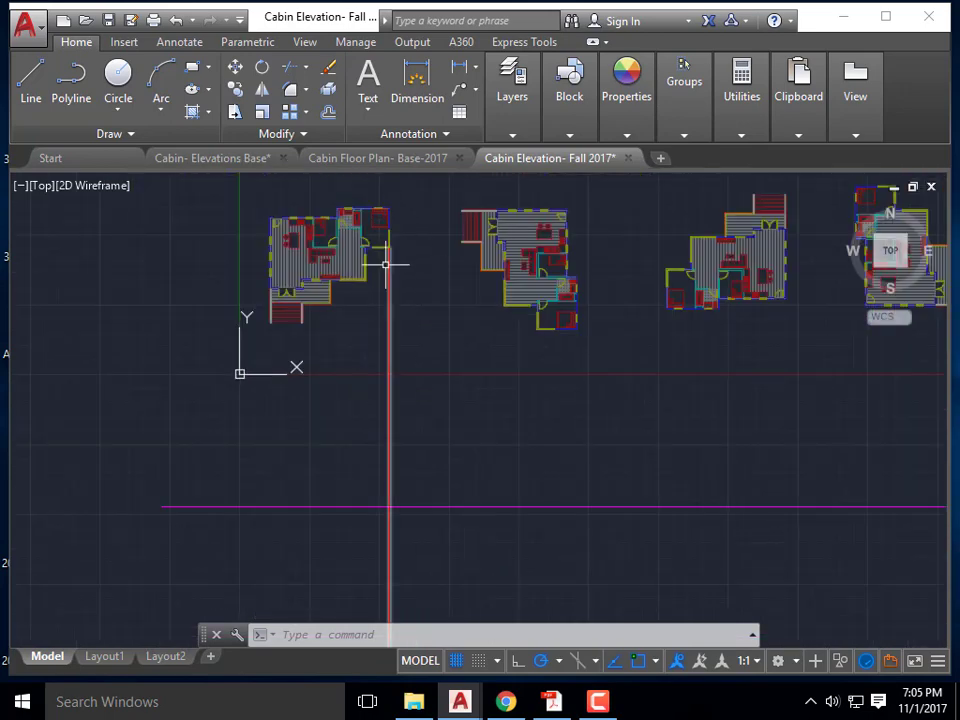
scroll(399, 530, "up", 2)
middle_click_drag(416, 365, 423, 480)
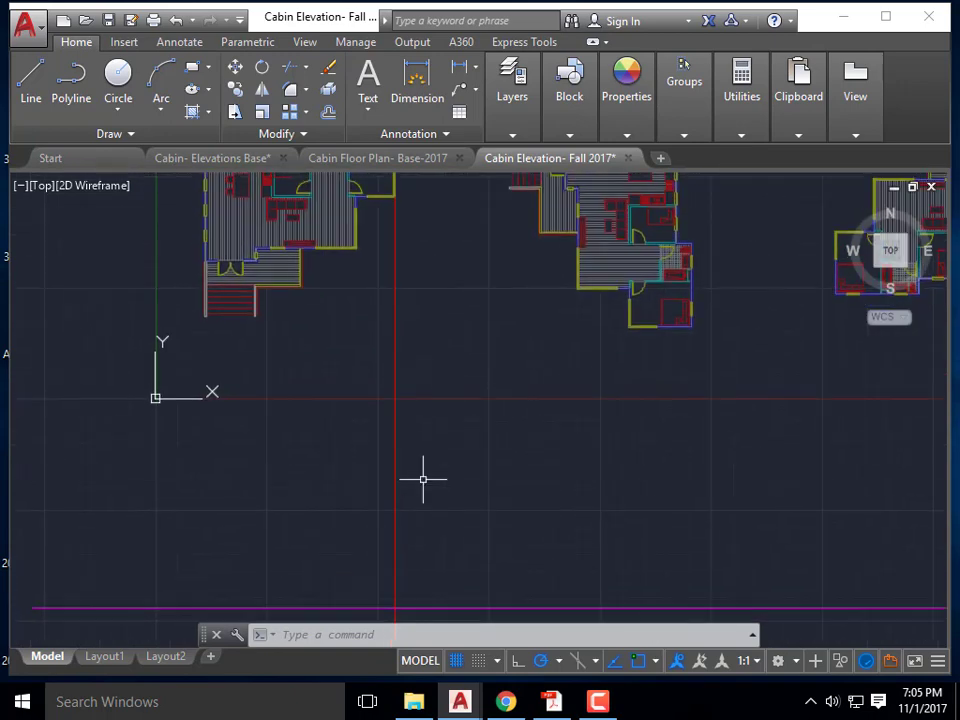
scroll(410, 465, "down", 2)
middle_click_drag(366, 505, 361, 478)
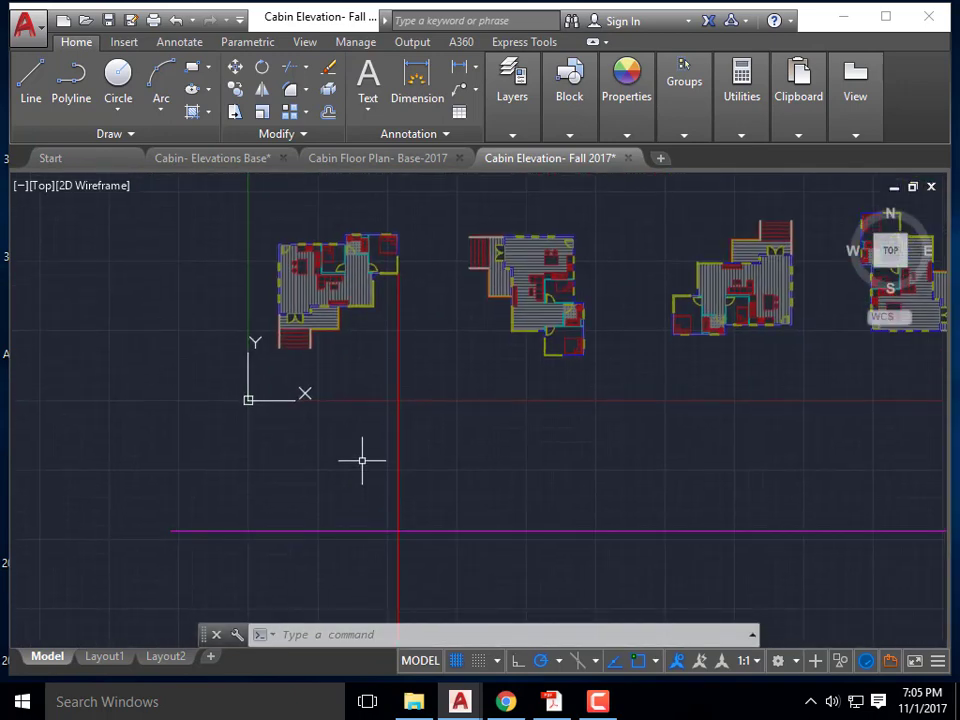
scroll(364, 315, "up", 6)
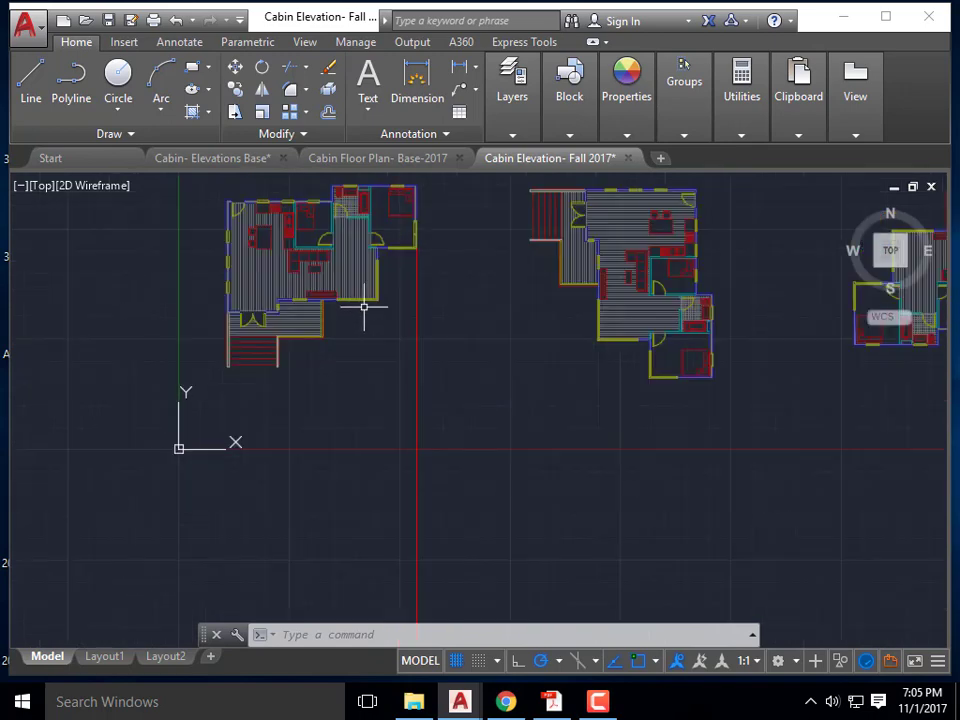
scroll(425, 263, "up", 2)
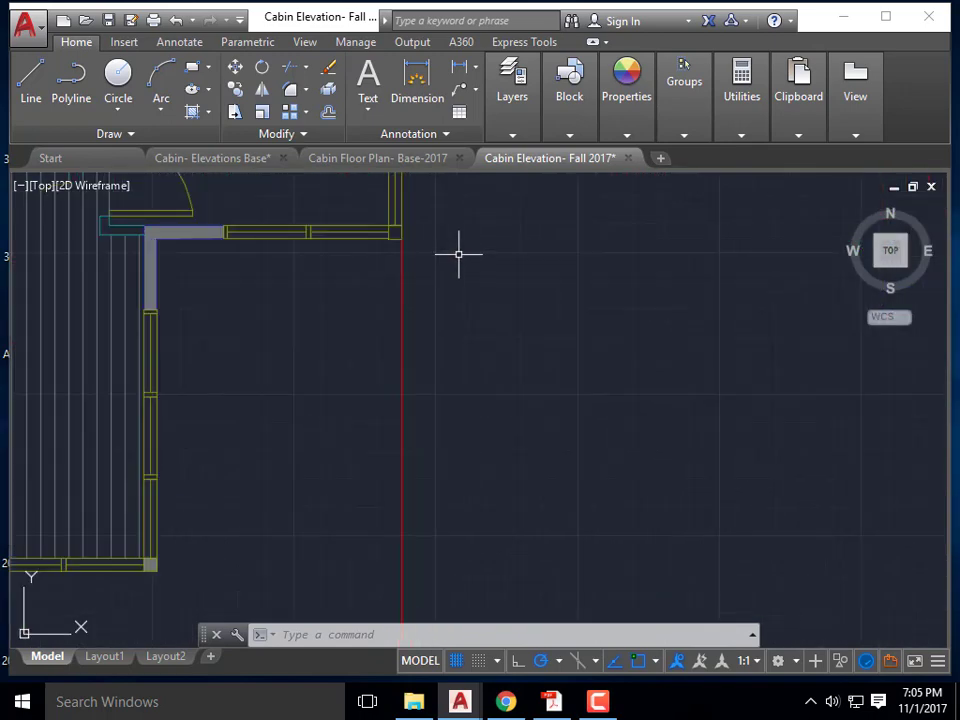
type("RA")
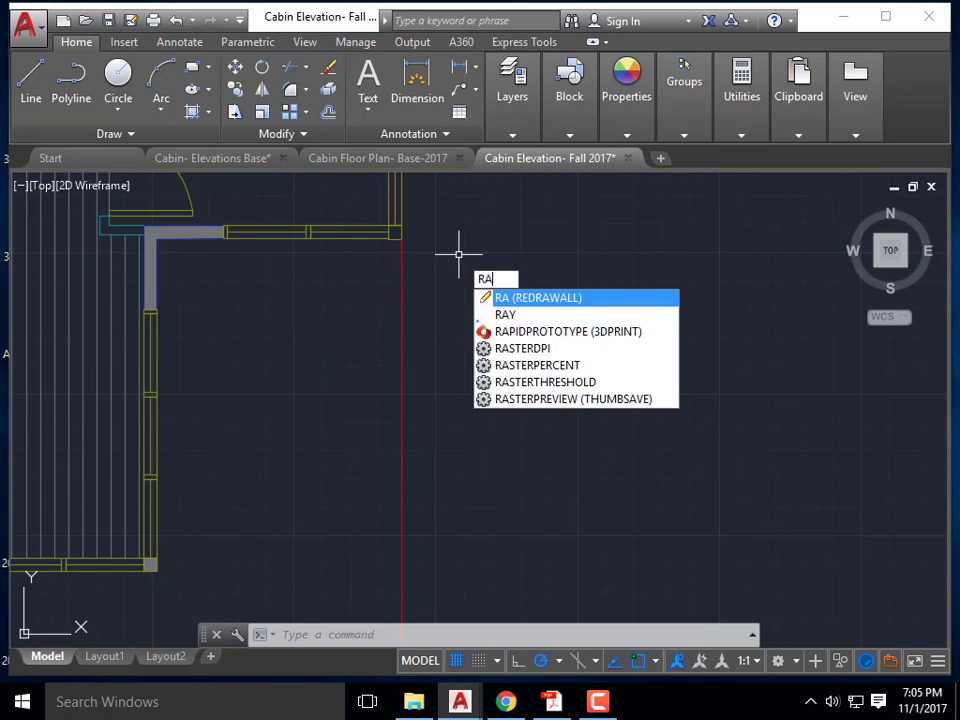
key("Return")
key("Escape")
key("Escape")
key("Escape")
- Draw a vertical ray downward from the inner lower edge of the bedroom wing's corner post
type("ray")
key("Return")
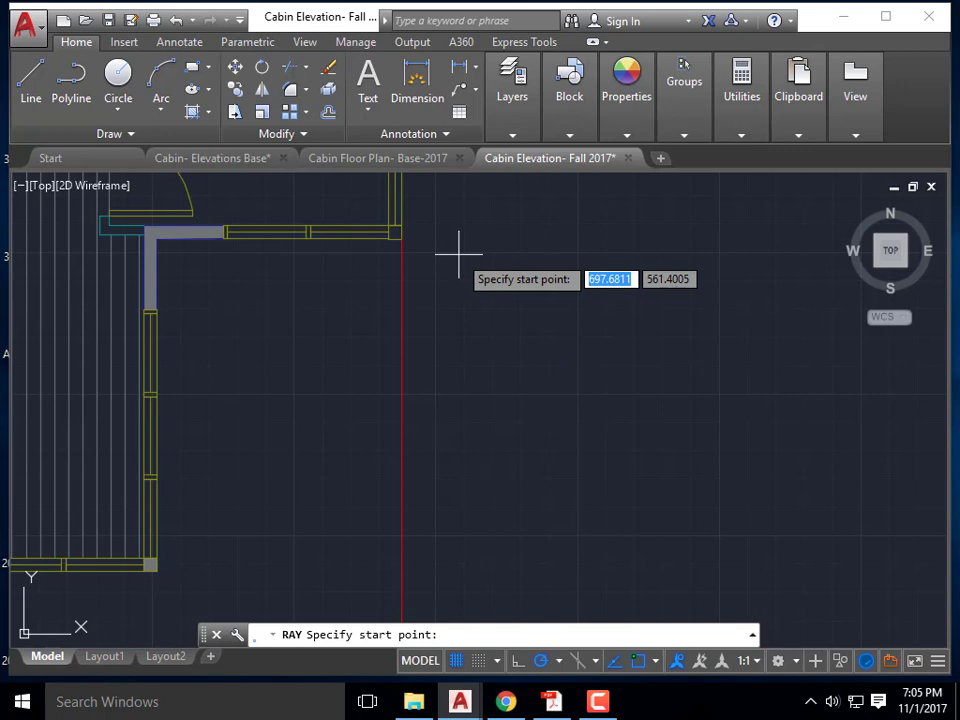
left_click(388, 241)
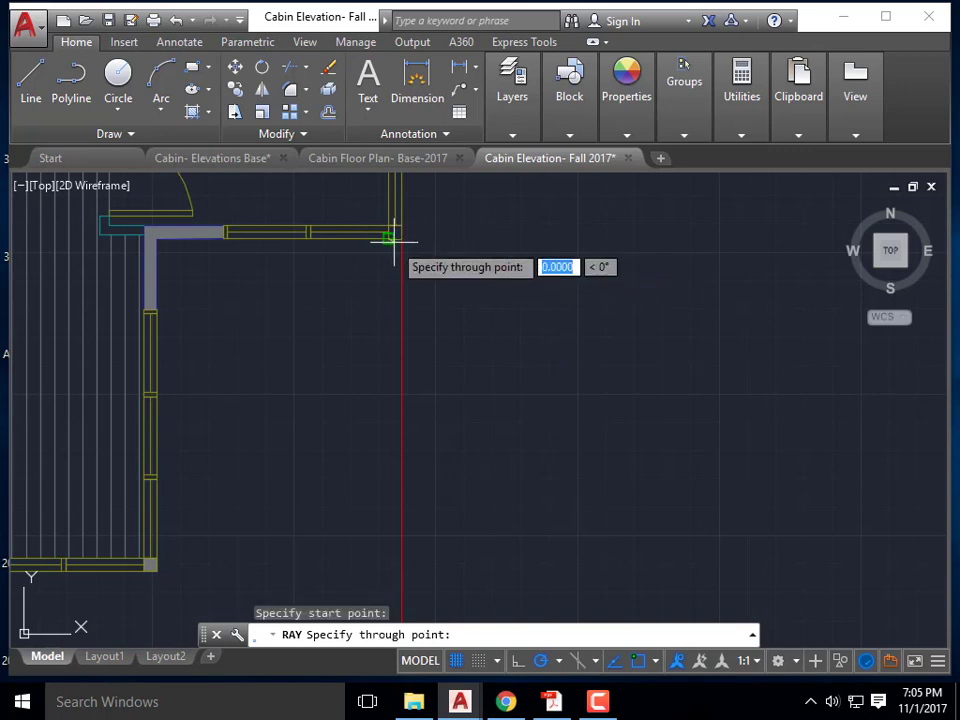
left_click(390, 281)
key("Escape")
- Draw vertical rays downward from both edges of the mullion in the bedroom wing's lower window
key("Return")
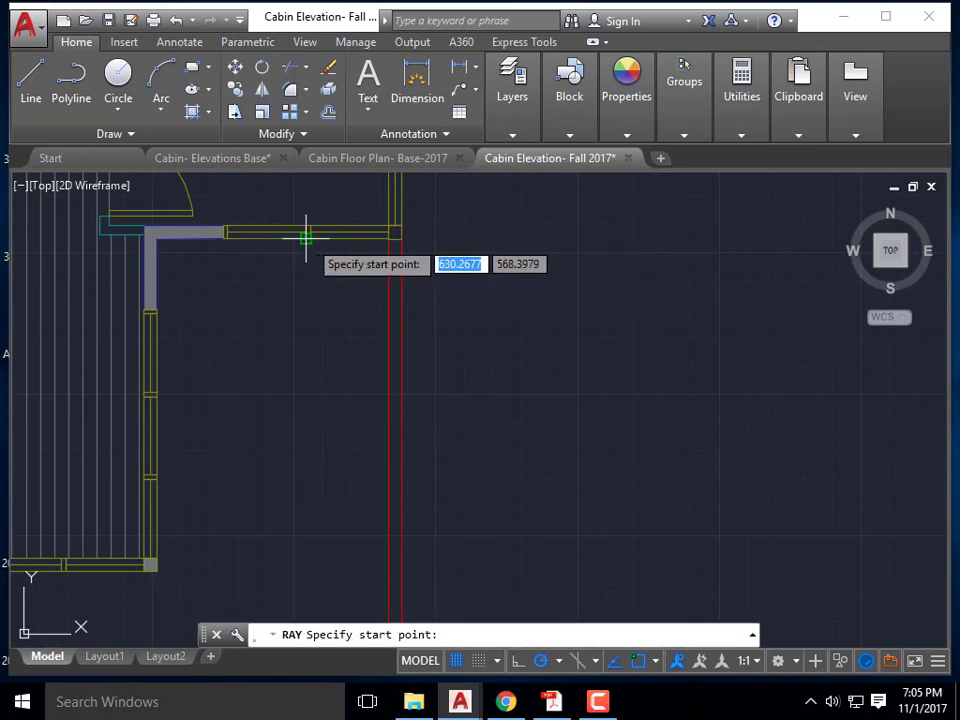
left_click(311, 238)
left_click(313, 274)
key("Escape")
scroll(304, 243, "up", 4)
key("Return")
left_click(306, 233)
left_click(306, 266)
key("Escape")
- Draw vertical rays downward from both edges of the frame at the left end of the bedroom wing's lower window
scroll(409, 215, "down", 3)
scroll(282, 238, "up", 3)
key("Return")
left_click(219, 194)
left_click(222, 235)
key("Escape")
key("Return")
left_click(209, 194)
left_click(217, 230)
key("Escape")
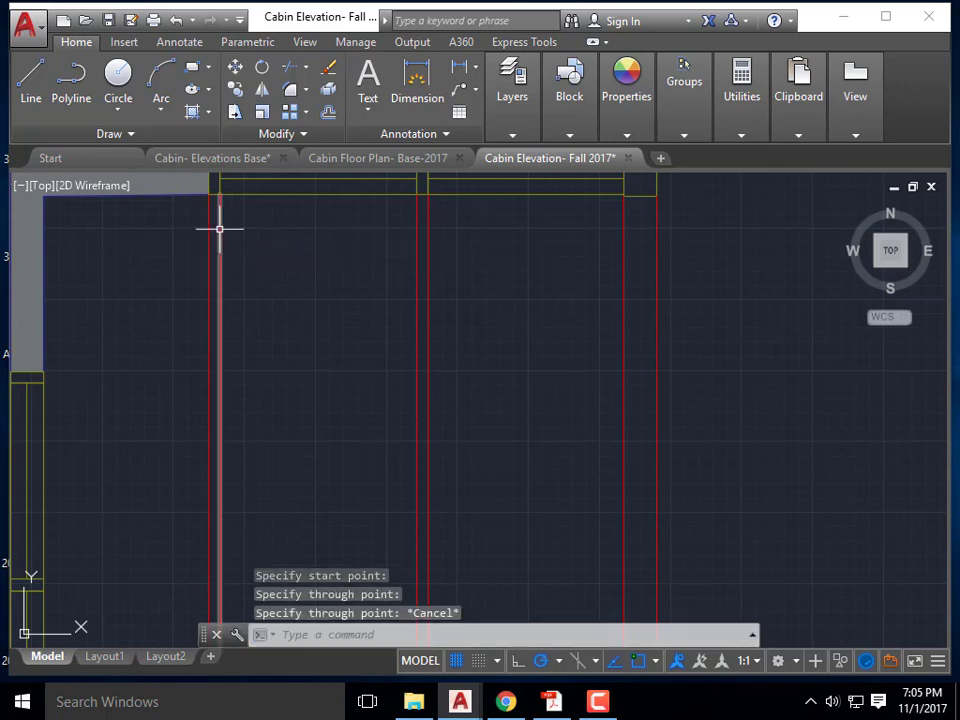
- Draw a vertical ray downward from the inside corner where the bedroom wing meets the living room's side wall
scroll(217, 230, "down", 2)
key("Return")
scroll(204, 193, "up", 2)
left_click(195, 235)
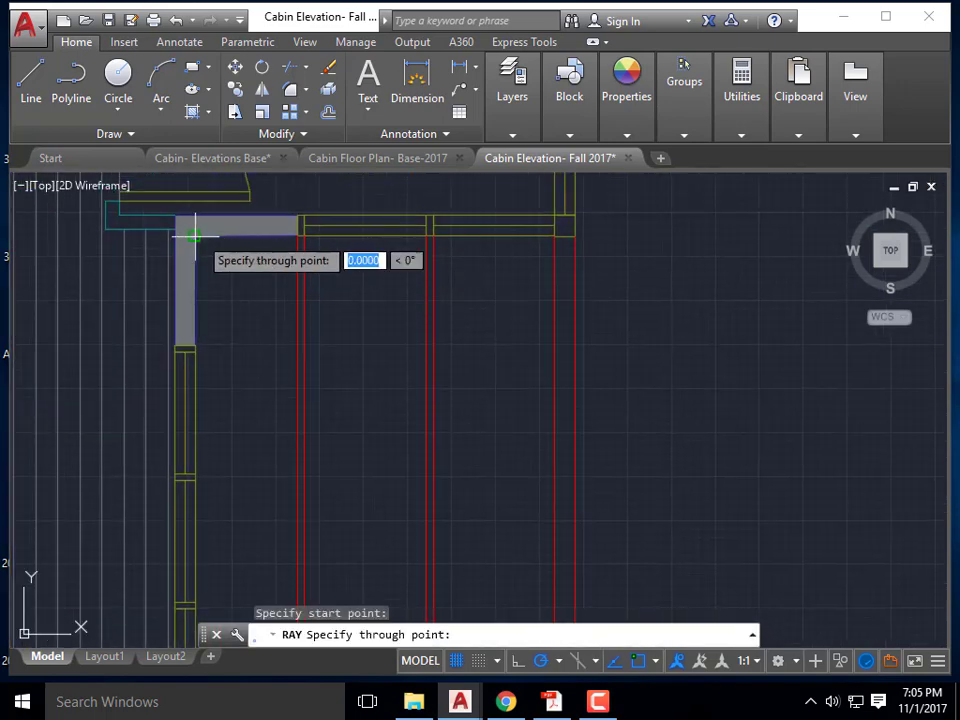
left_click(193, 311)
key("Escape")
- Draw a vertical ray downward from the inner edge of the living room's lower-right corner post
scroll(253, 253, "down", 3)
scroll(256, 330, "up", 5)
key("Return")
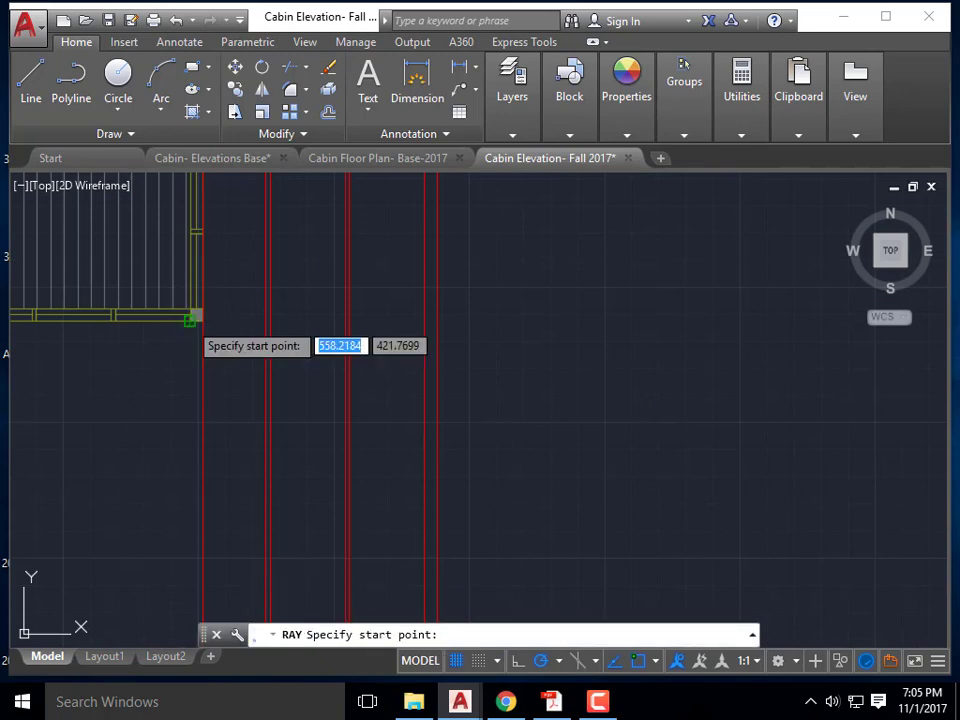
left_click(188, 348)
key("Escape")
key("Return")
middle_click_drag(185, 341, 271, 325)
left_click(198, 320)
key("Escape")
- Draw vertical rays downward from both edges of the living room window mullion nearest the corner post
scroll(259, 301, "up", 4)
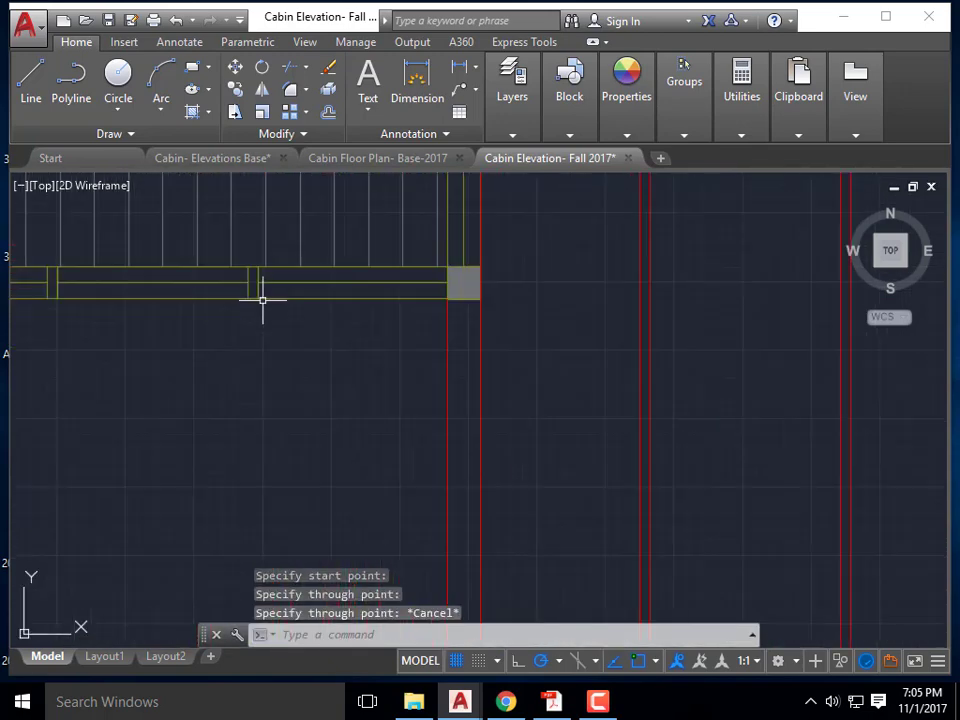
key("Return")
left_click(258, 299)
key("Escape")
key("Return")
left_click(244, 313)
key("Escape")
middle_click_drag(181, 338, 324, 333)
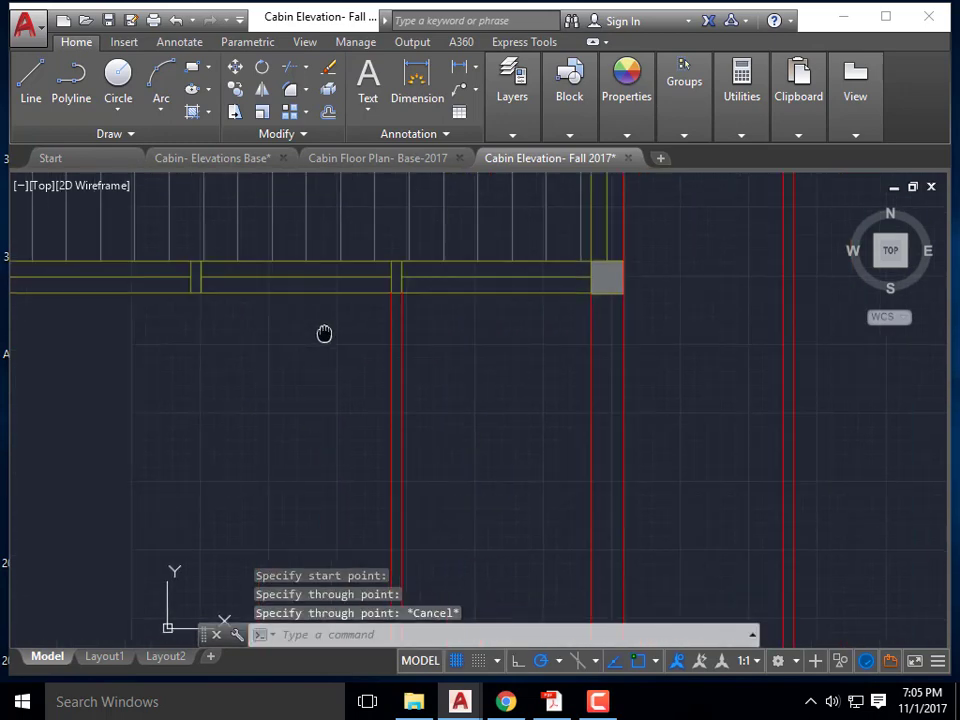
- Draw vertical rays downward from both edges of the second mullion from the corner post in the living room window
key("Return")
left_click(204, 291)
left_click(206, 322)
key("Escape")
key("Return")
left_click(193, 292)
left_click(190, 321)
key("Escape")
- Draw vertical rays downward from both edges of the frame at the left end of the living room window
scroll(345, 259, "down", 5)
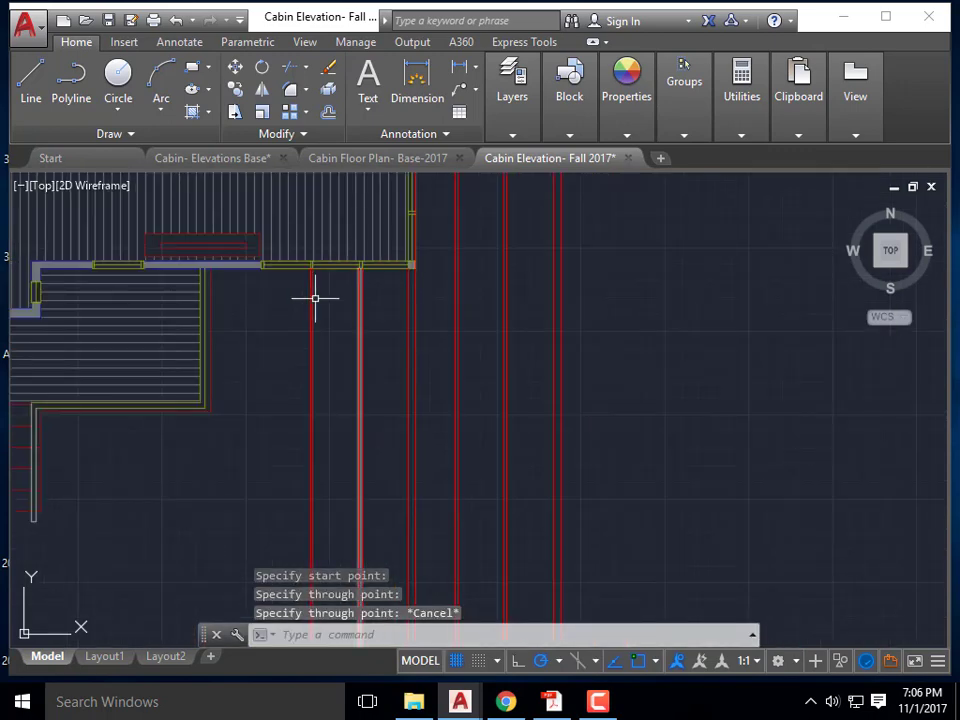
scroll(290, 275, "up", 5)
key("Return")
left_click(288, 237)
left_click(288, 270)
key("Escape")
key("Return")
left_click(280, 240)
left_click(281, 268)
key("Escape")
- Draw a vertical ray downward from the deck's lower-right outer corner
scroll(325, 246, "down", 5)
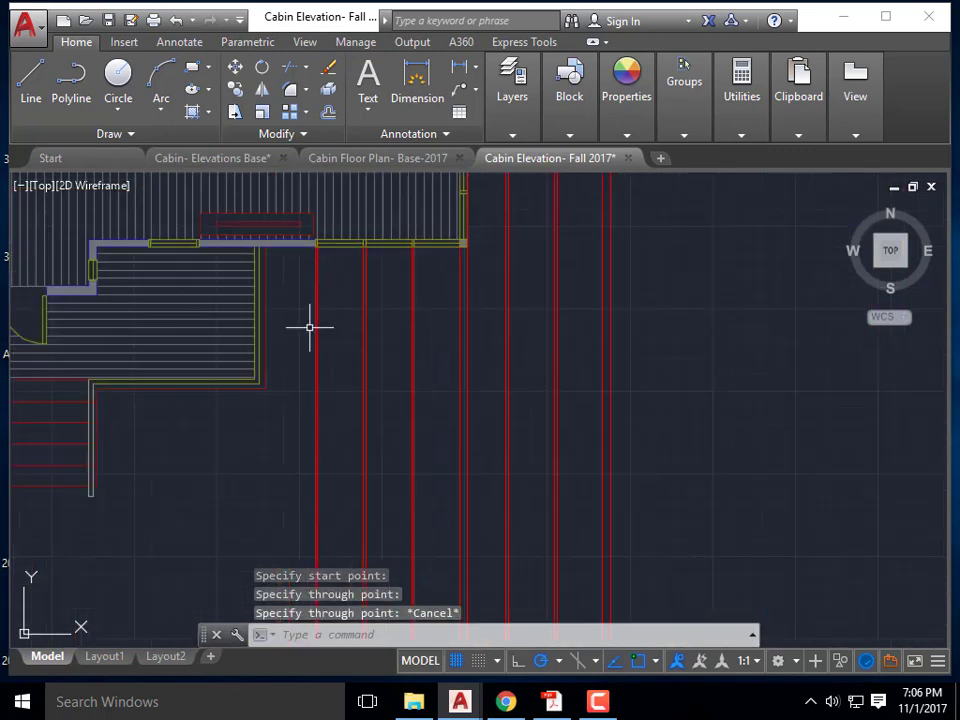
scroll(275, 401, "up", 2)
key("Return")
left_click(257, 379)
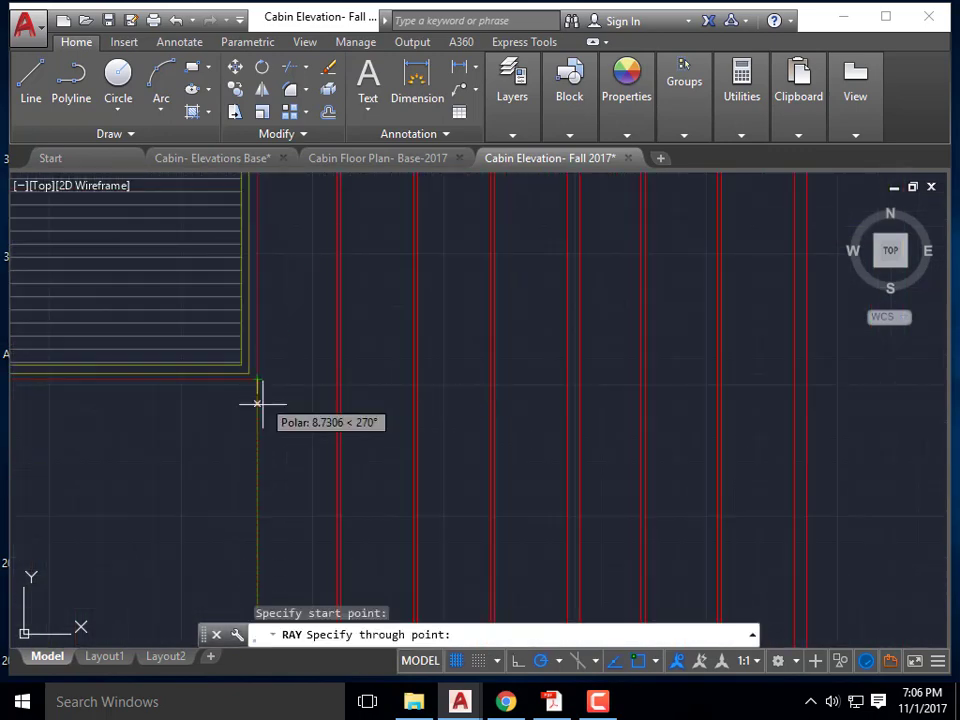
left_click(265, 430)
key("Escape")
- Draw vertical rays downward from the outer and inner corners of the deck railing at its lower-right corner
scroll(436, 403, "down", 3)
scroll(296, 360, "up", 3)
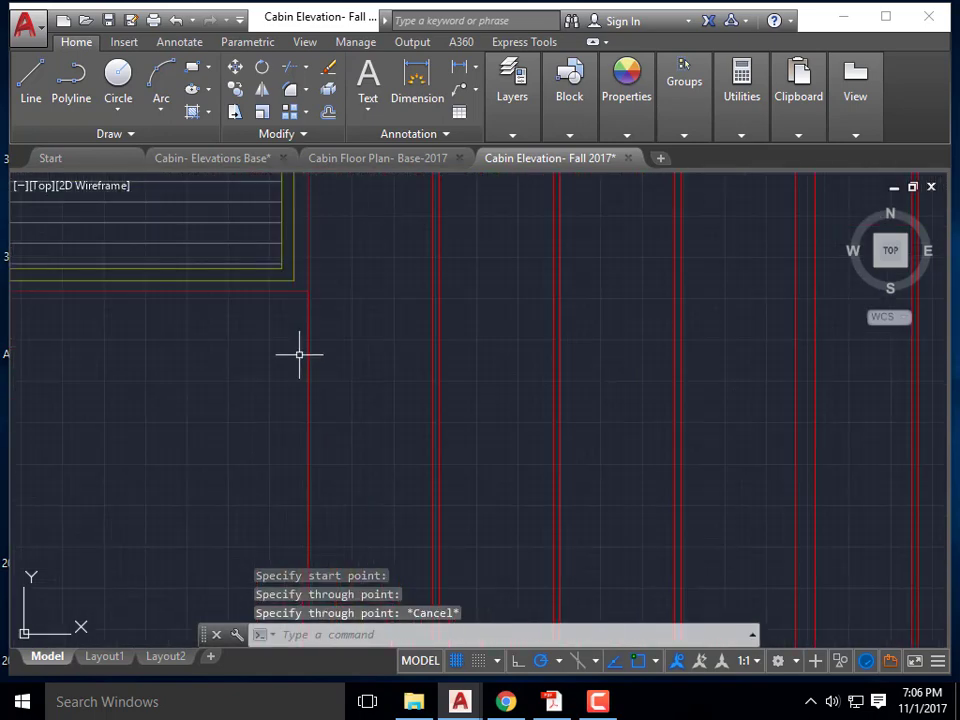
key("Return")
left_click(292, 298)
key("Escape")
key("Return")
left_click(281, 276)
key("Escape")
- Draw vertical rays downward from the right outer edge of the stairs and both edges of the right stair railing's end
scroll(355, 262, "down", 2)
scroll(221, 279, "up", 3)
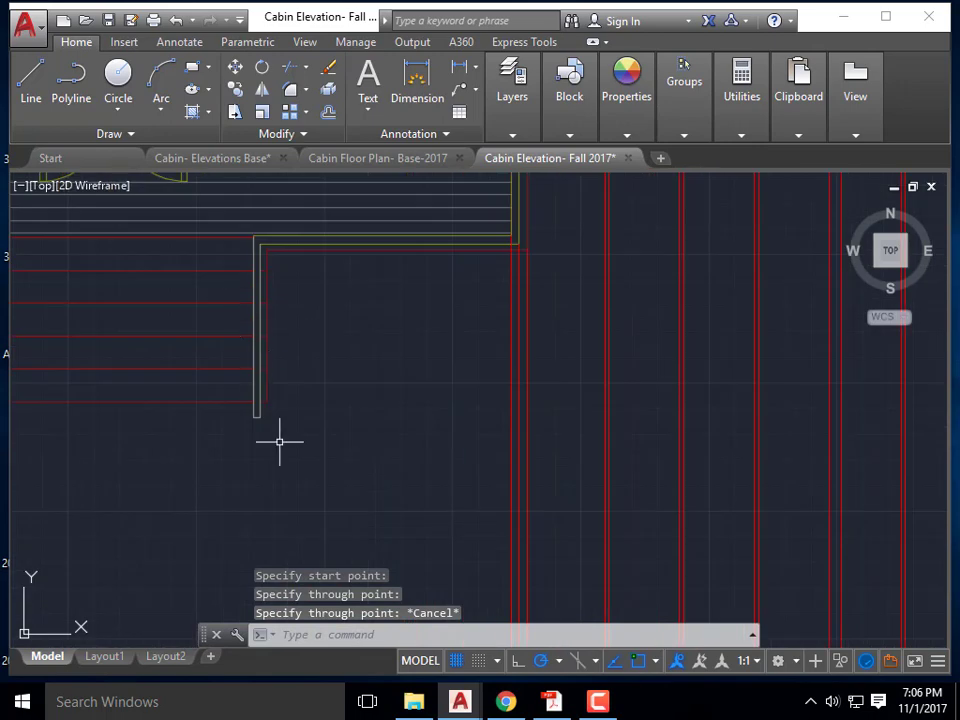
key("Return")
left_click(265, 402)
key("Escape")
scroll(259, 414, "up", 3)
key("Return")
left_click(260, 452)
key("Escape")
key("Return")
left_click(247, 414)
key("Escape")
- Draw vertical rays downward from both edges of the left stair railing's end and the left outer edge of the stairs
scroll(414, 324, "down", 3)
scroll(330, 324, "up", 3)
key("Return")
left_click(309, 312)
key("Escape")
scroll(300, 312, "up", 3)
key("Return")
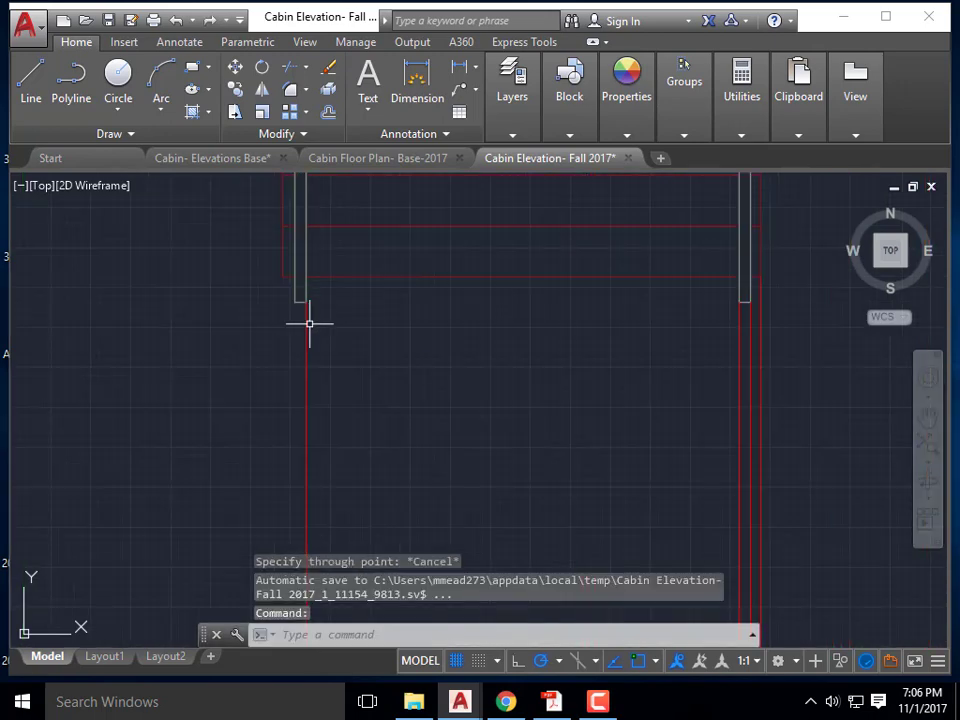
left_click(294, 304)
key("Escape")
key("Return")
left_click(280, 274)
key("Escape")
- Draw vertical rays downward from the right and left jambs of the double door onto the deck
scroll(262, 369, "down", 3)
scroll(311, 368, "up", 2)
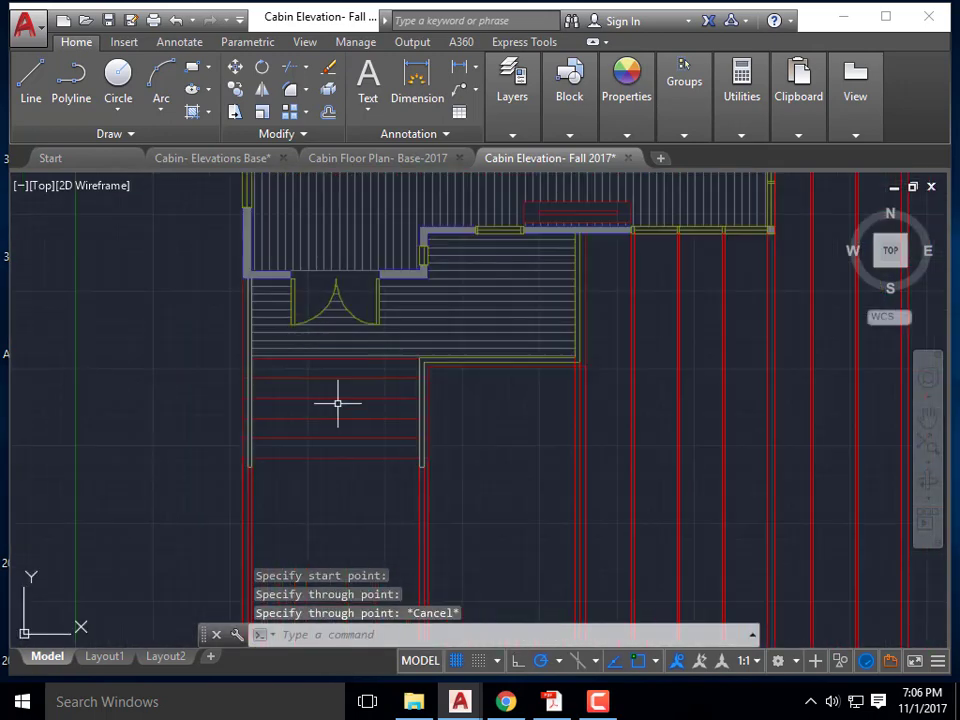
scroll(388, 285, "up", 2)
middle_click_drag(389, 283, 370, 282)
key("Return")
left_click(353, 274)
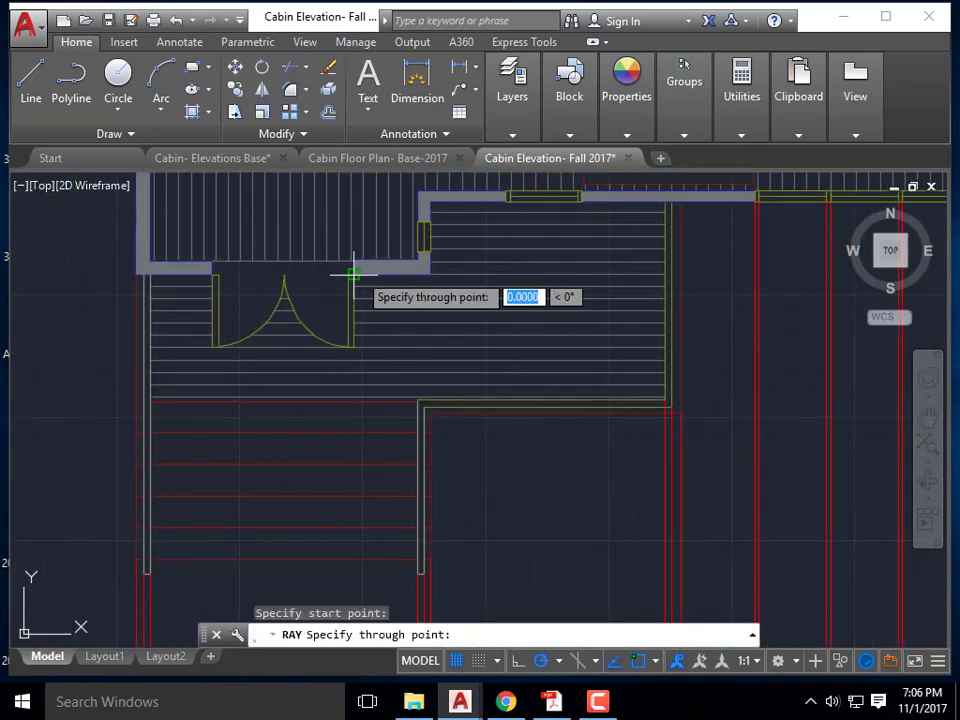
left_click(357, 345)
key("Escape")
scroll(221, 279, "up", 4)
key("Return")
left_click(199, 260)
left_click(199, 300)
key("Escape")
- Draw a vertical ray downward from the point where the two swings of the double door meet
key("Return")
left_click(377, 261)
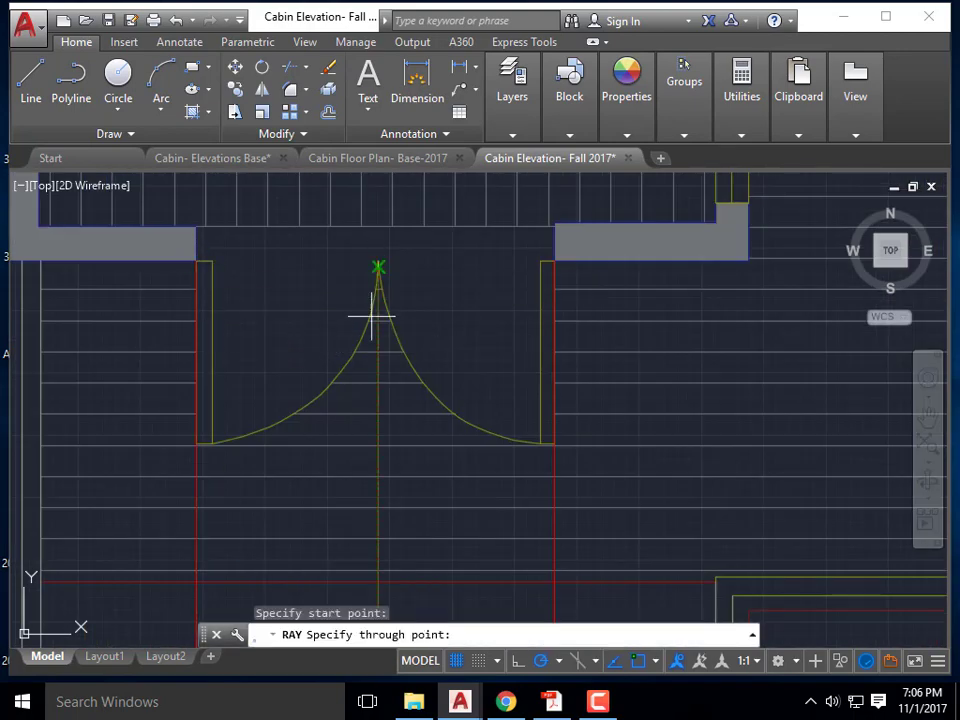
left_click(376, 305)
key("Escape")
- Review the rays projected from the first floor plan to the ground line and around the deck and stairs
scroll(343, 275, "down", 5)
scroll(242, 317, "down", 4)
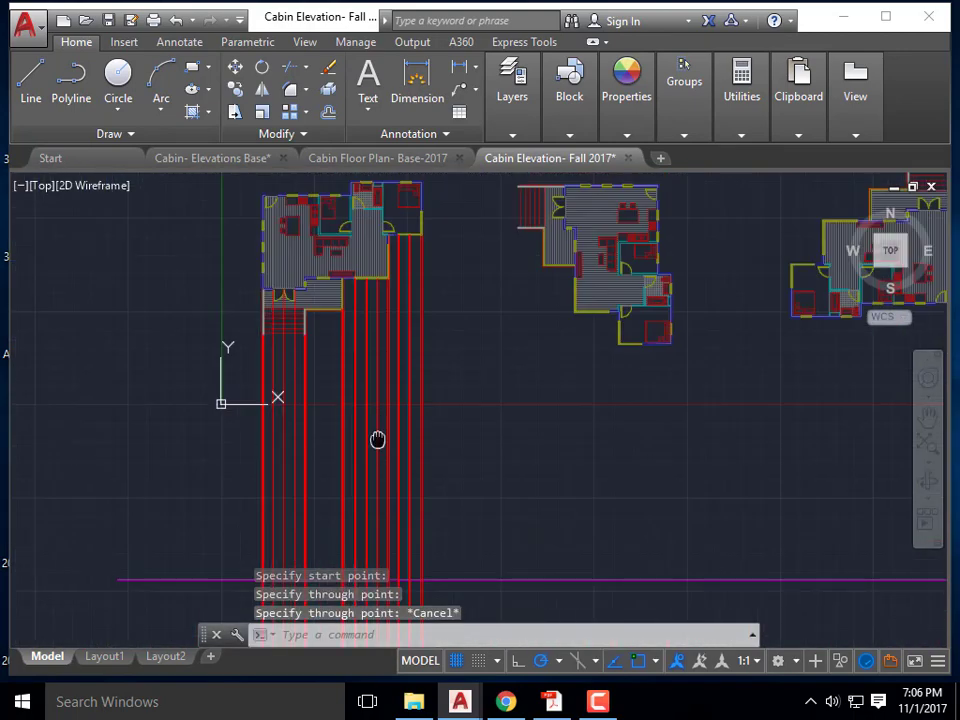
middle_click_drag(281, 395, 266, 339)
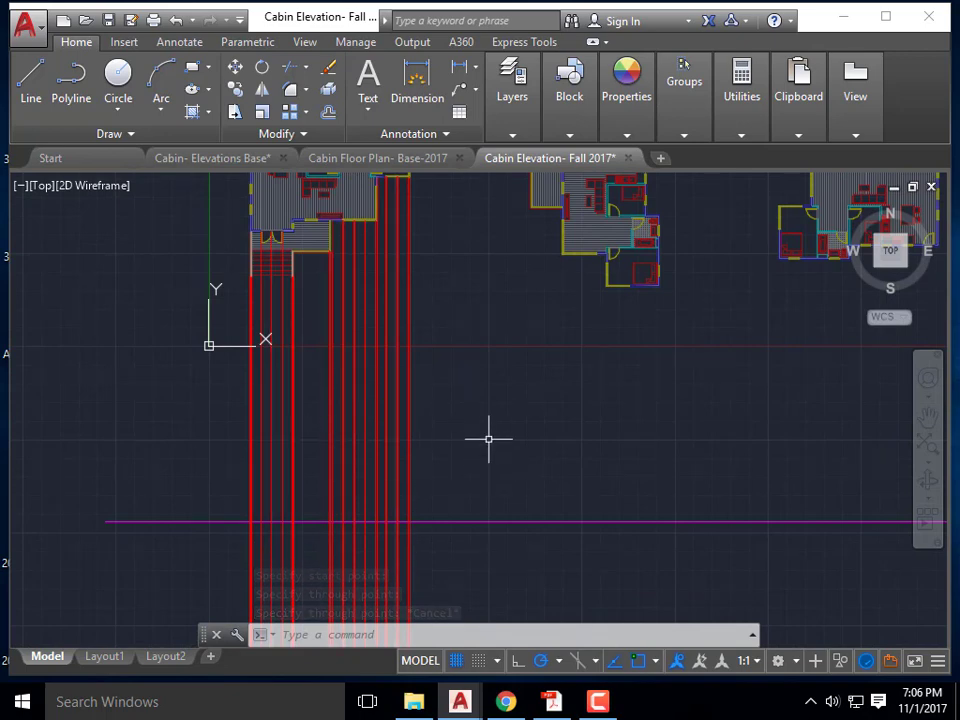
scroll(334, 240, "down", 2)
middle_click_drag(333, 240, 337, 276)
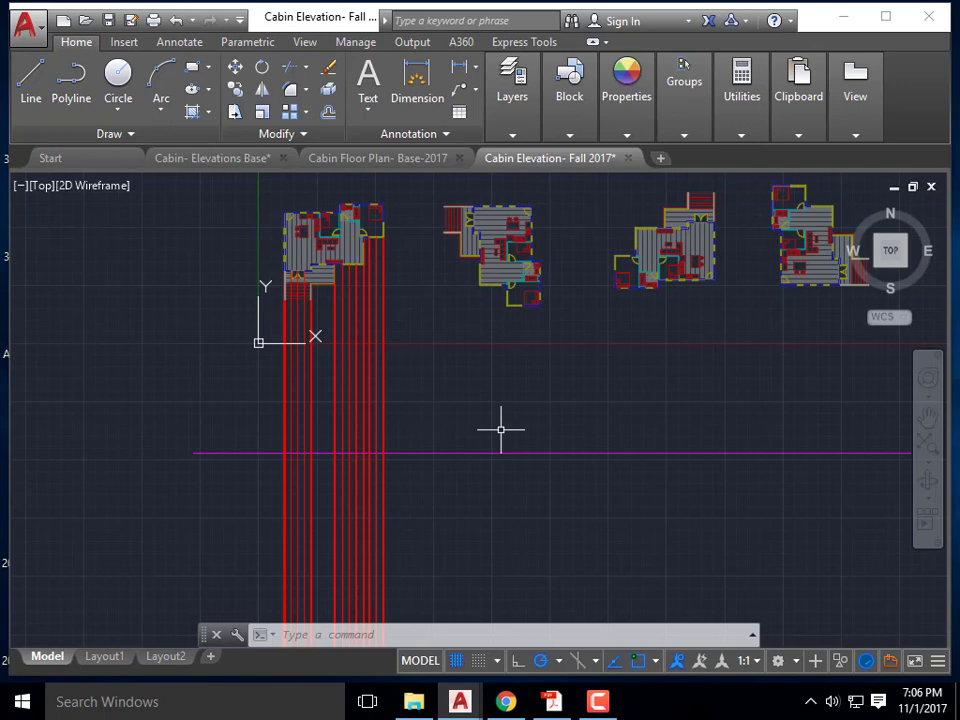
scroll(346, 273, "up", 4)
scroll(183, 271, "up", 3)
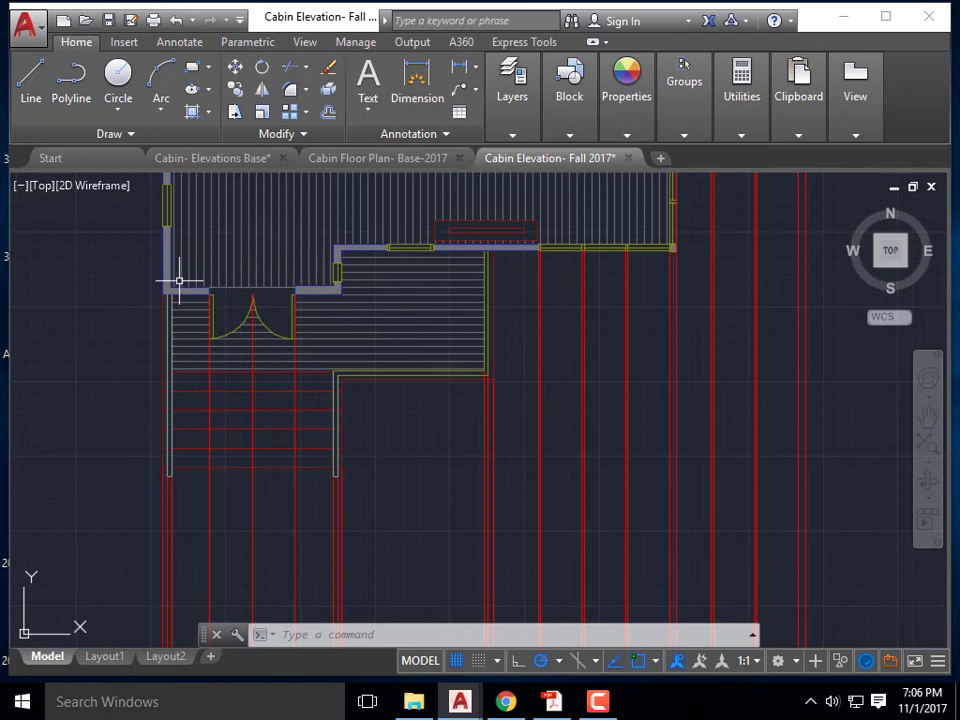
- Make the Elevation- Cyan layer current for drawing the stairs in elevation
scroll(211, 249, "down", 5)
middle_click_drag(253, 369, 259, 326)
scroll(249, 304, "up", 3)
scroll(255, 292, "up", 2)
scroll(186, 339, "up", 2)
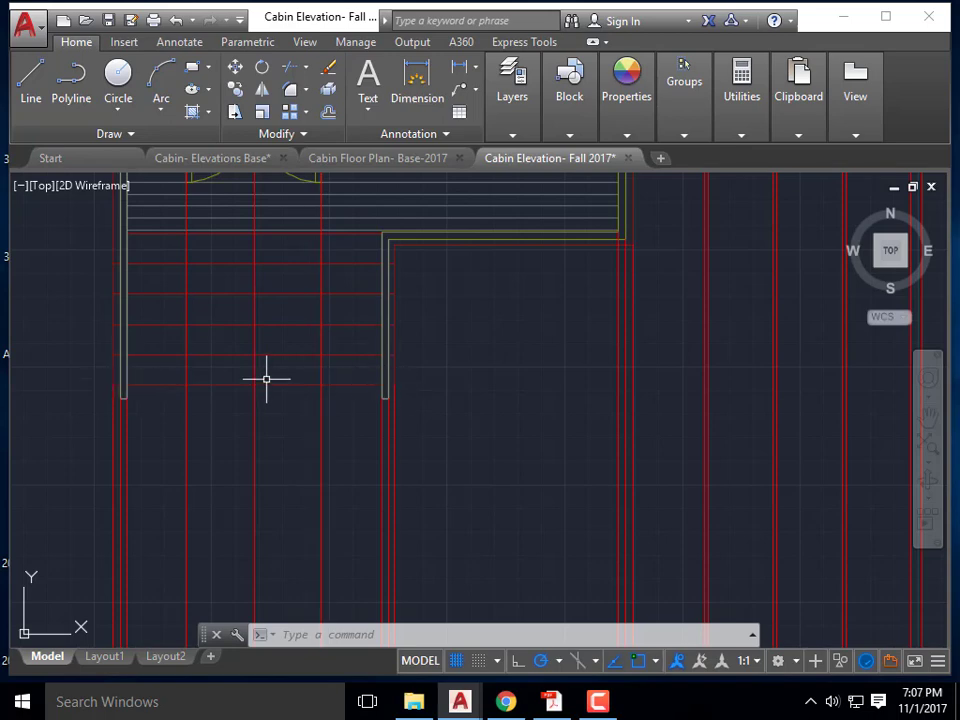
left_click(609, 136)
left_click(519, 138)
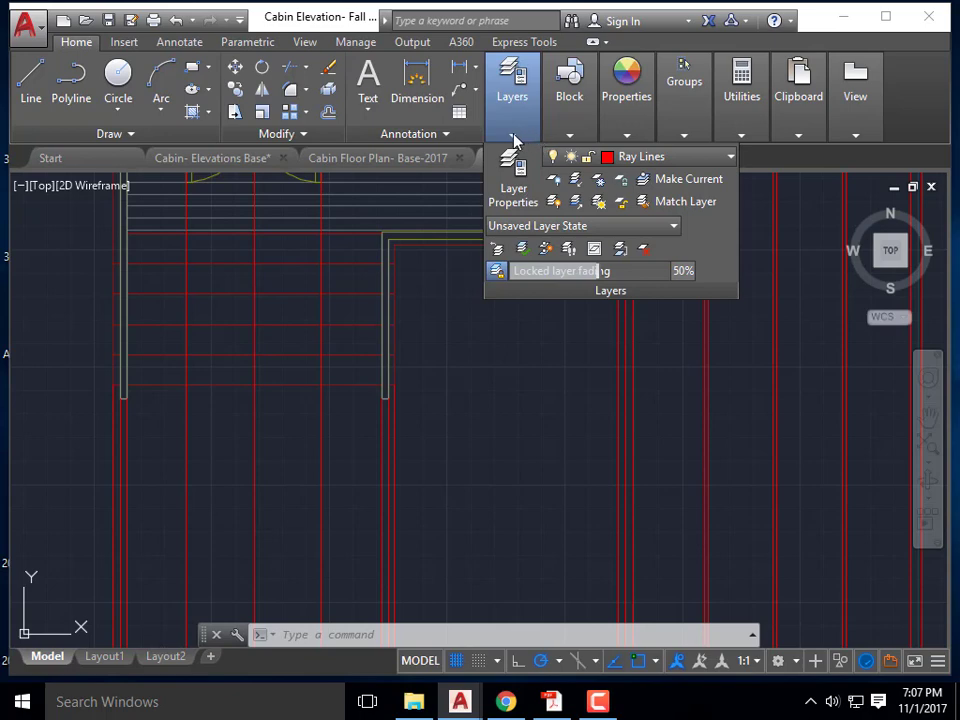
left_click(664, 158)
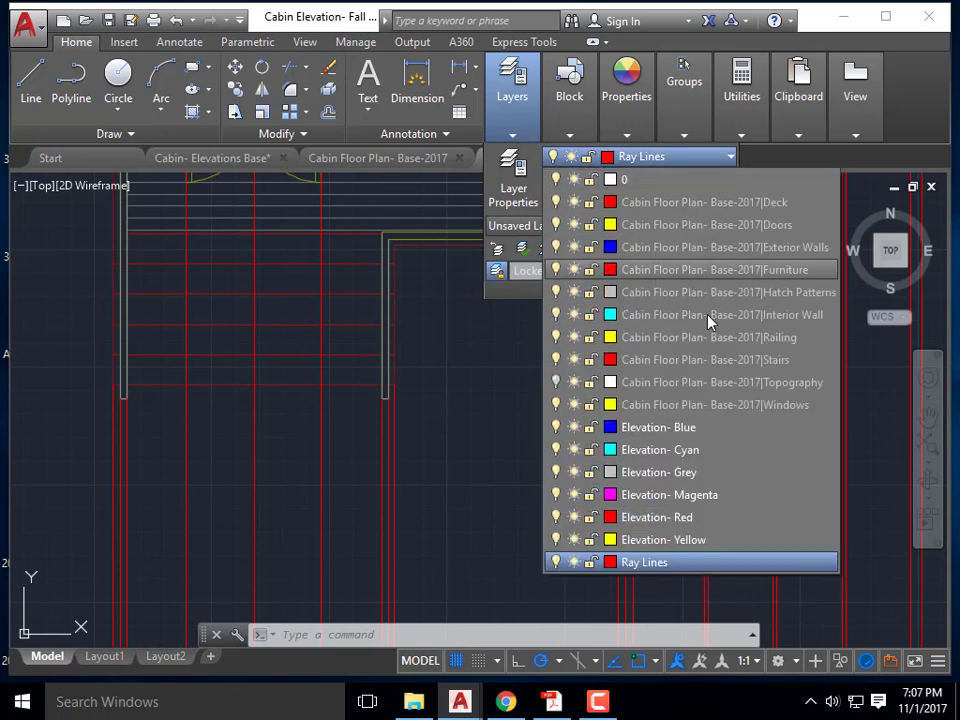
left_click(678, 455)
- Examine the stairs on the floor plan and follow their rays down to the ground line
scroll(418, 302, "down", 4)
middle_click_drag(404, 472, 391, 394)
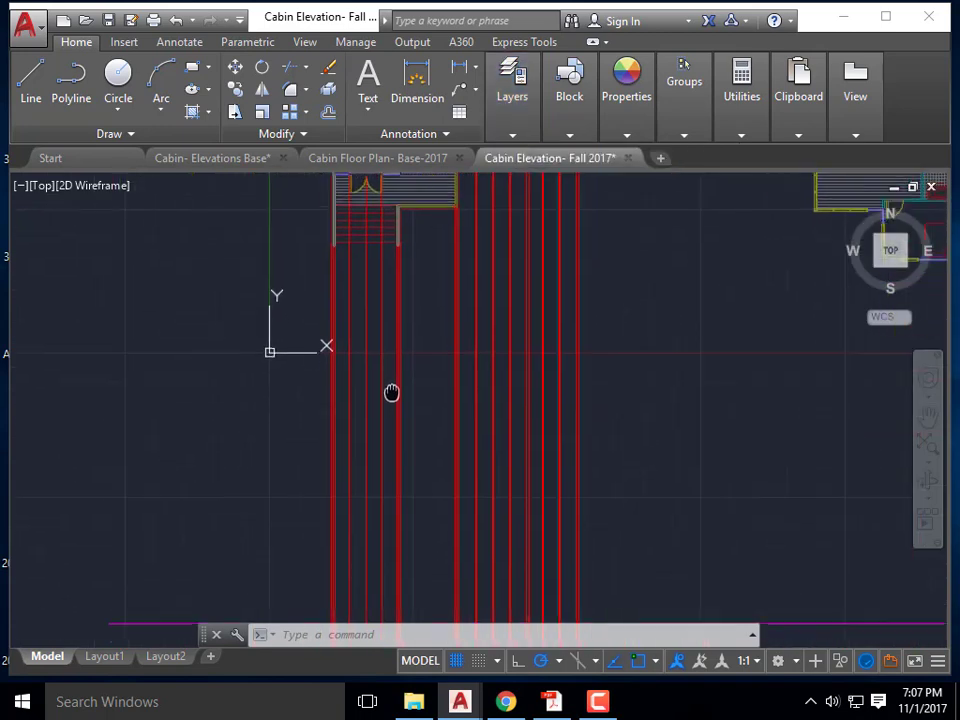
scroll(391, 394, "down", 3)
scroll(356, 482, "up", 6)
scroll(306, 478, "up", 4)
scroll(221, 461, "down", 4)
scroll(244, 457, "down", 6)
middle_click_drag(247, 362, 241, 418)
scroll(251, 320, "up", 6)
middle_click_drag(227, 236, 234, 386)
scroll(185, 288, "up", 2)
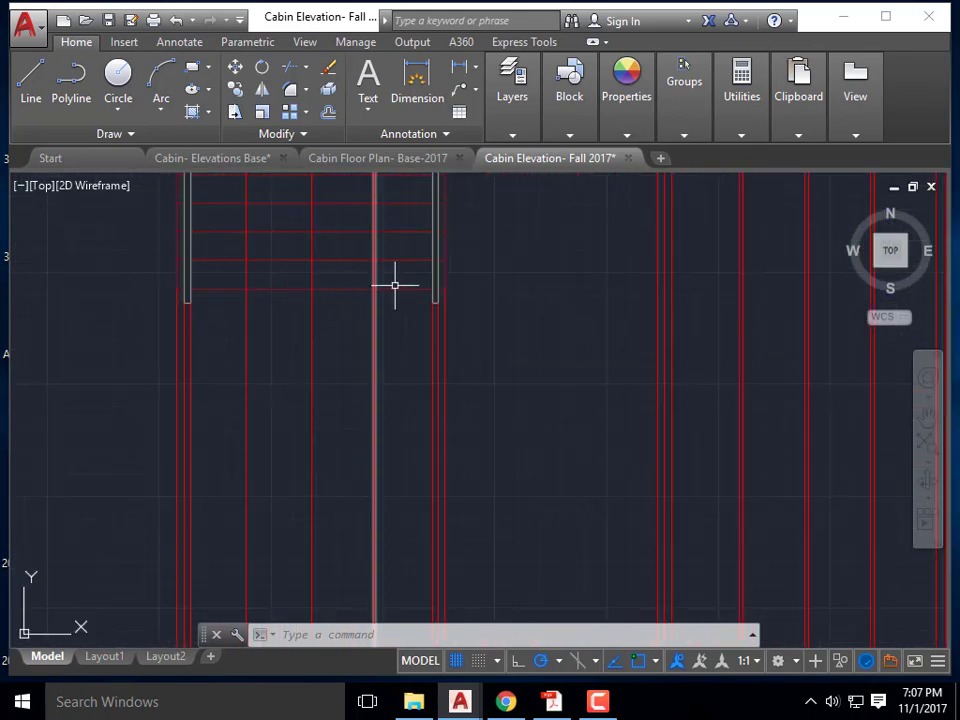
scroll(209, 265, "down", 6)
middle_click_drag(253, 529, 252, 370)
scroll(196, 467, "up", 6)
scroll(190, 449, "up", 2)
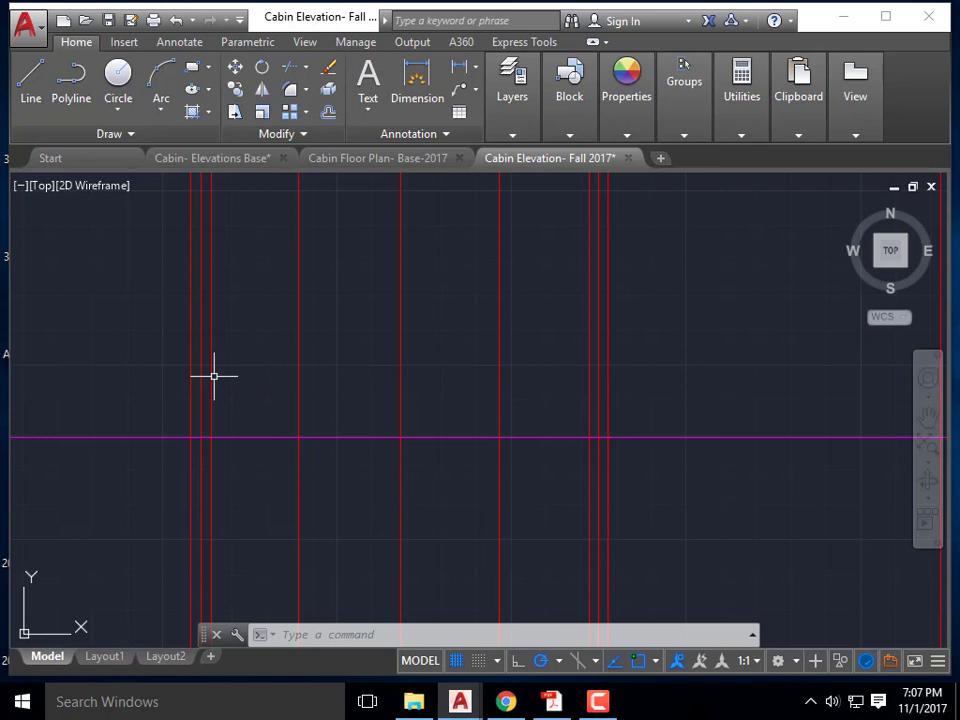
type("pl")
key("Return")
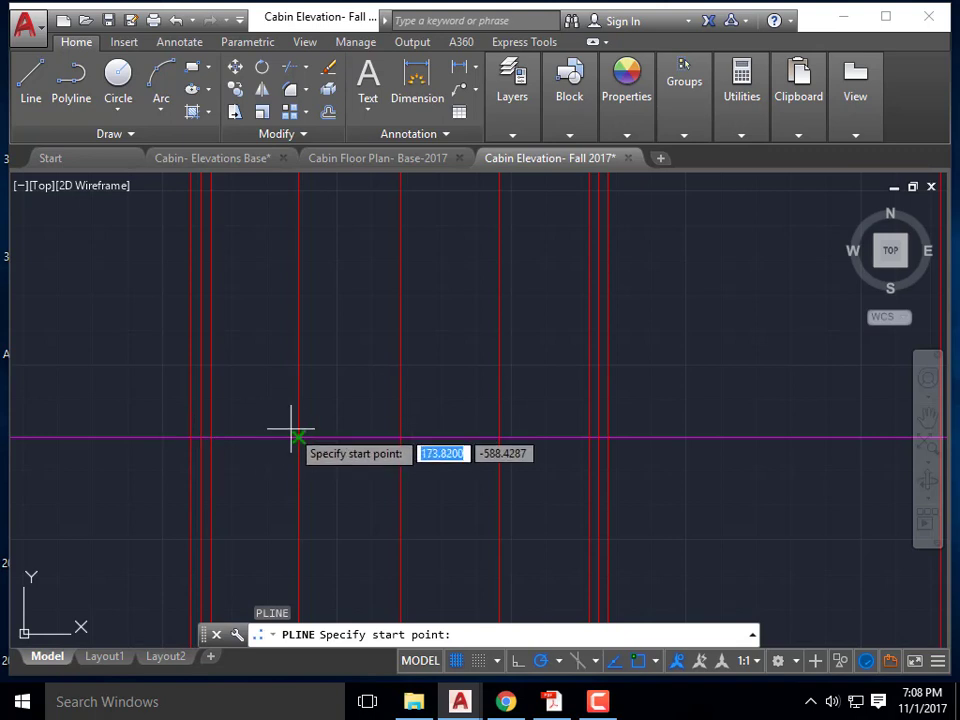
left_click(190, 437)
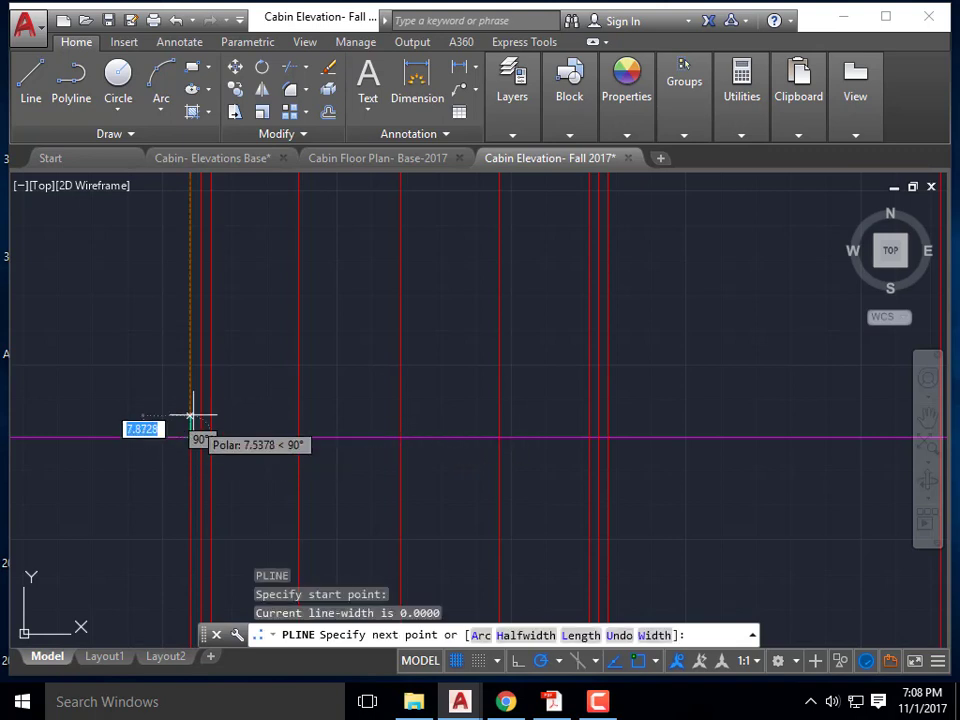
key("Escape")
- Set the drawing's length units to Architectural
type("un")
key("Return")
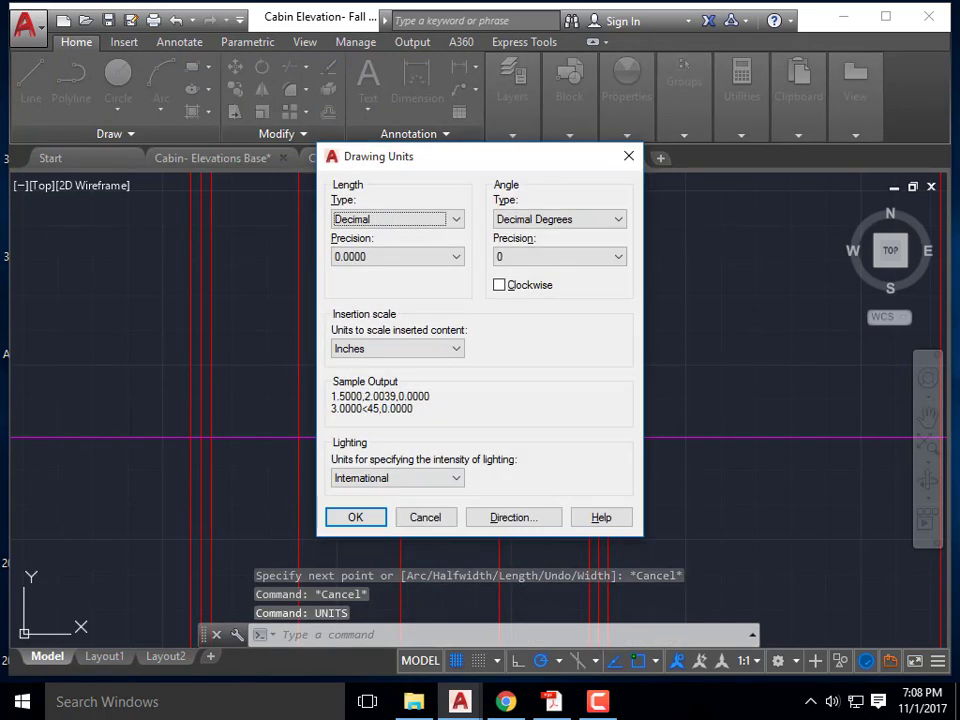
left_click(452, 219)
left_click(422, 237)
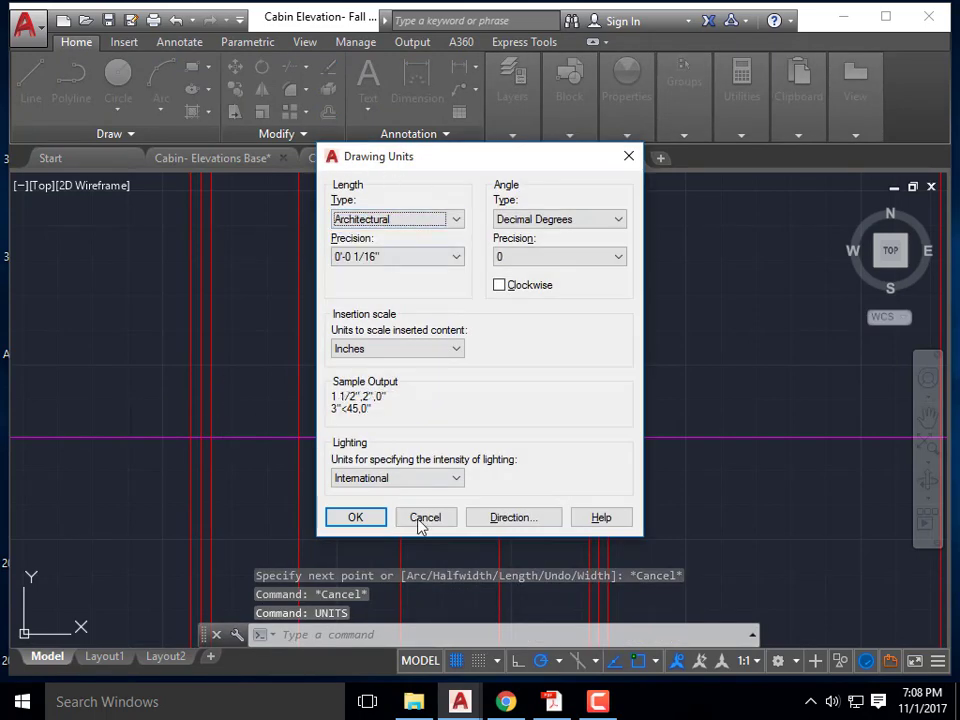
left_click(355, 517)
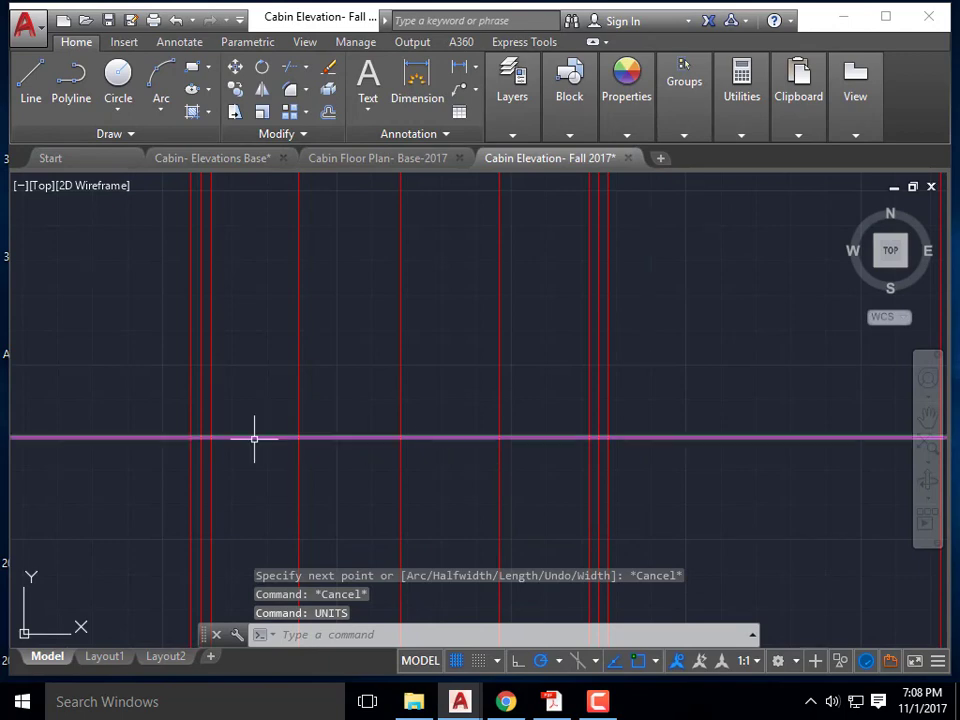
- Draw a polyline for the first riser: 7" up from the ground line, across between the outermost stair rays, and back down to the ground
type("pl")
key("Return")
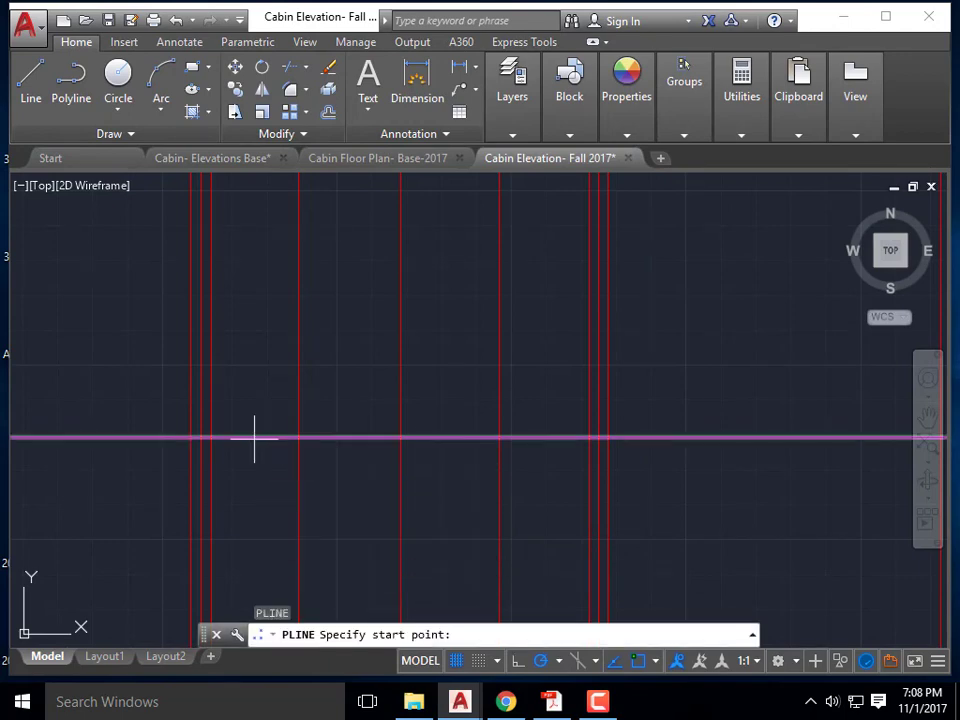
left_click(190, 437)
type("7")
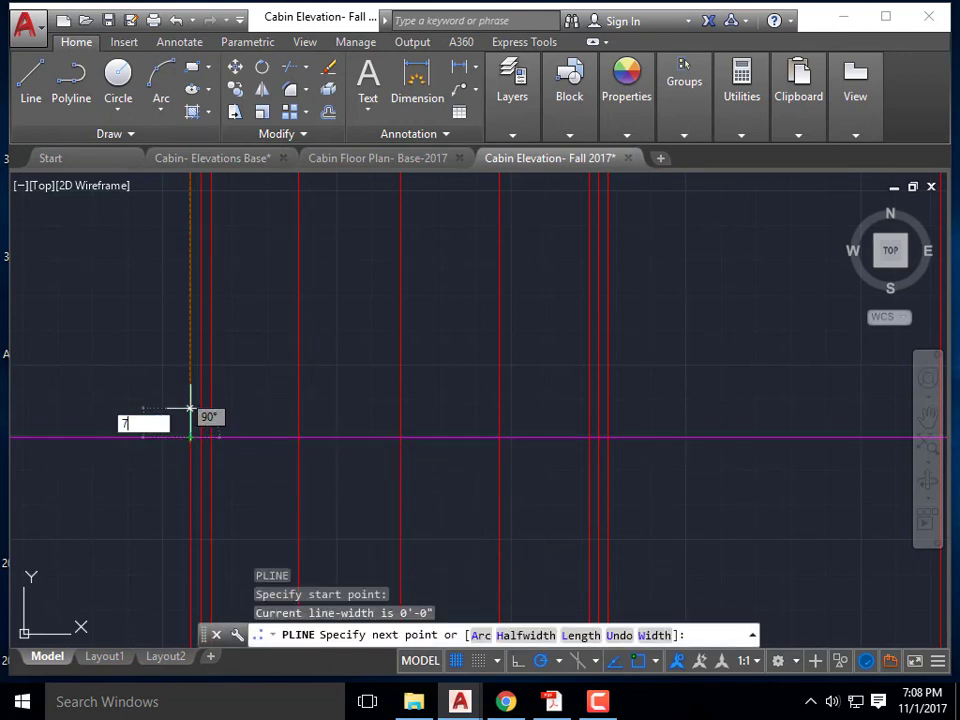
key("Return")
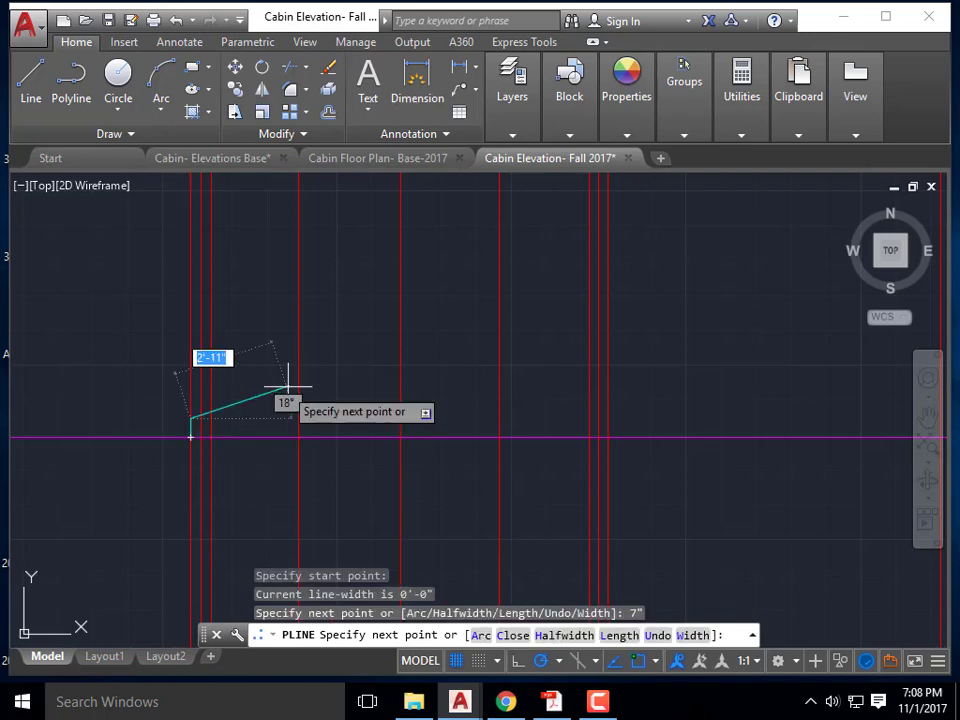
left_click(607, 418)
left_click(608, 436)
key("Escape")
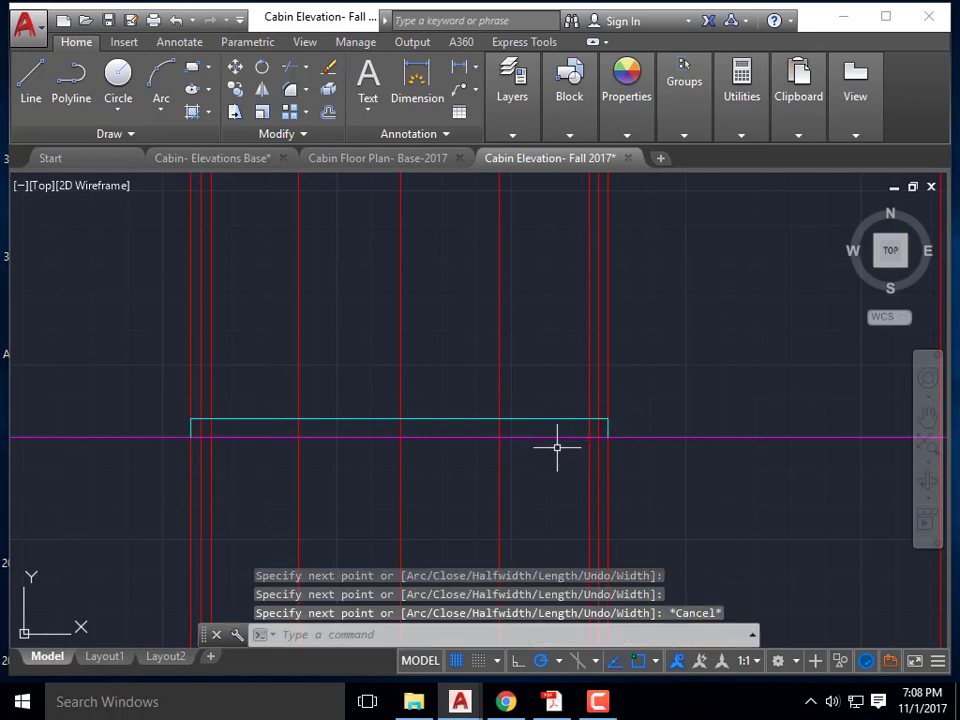
- Copy the riser outline upward four times, stacking each copy directly on top of the previous one
left_click(474, 419)
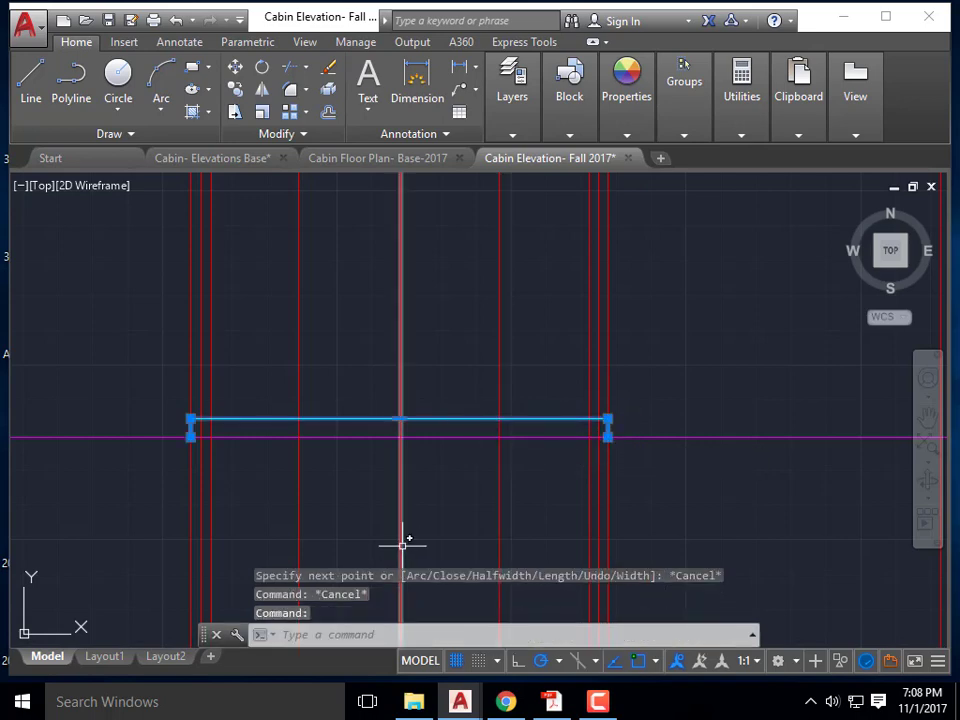
scroll(405, 540, "down", 5)
key("Escape")
scroll(435, 210, "up", 5)
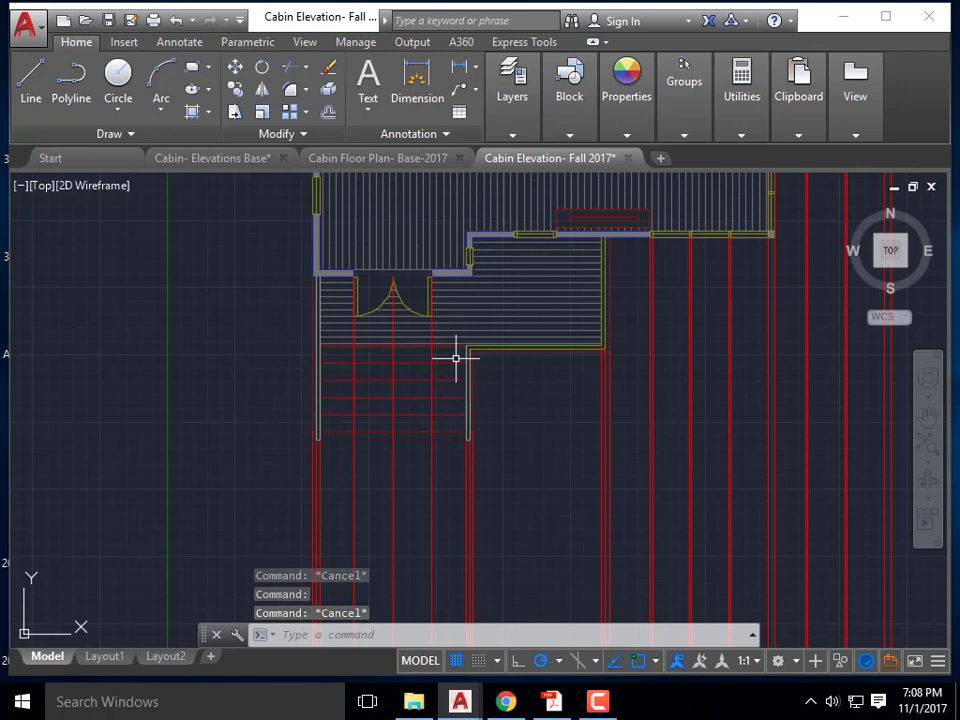
scroll(414, 403, "down", 5)
key("Escape")
left_click(462, 485)
type("co")
key("Return")
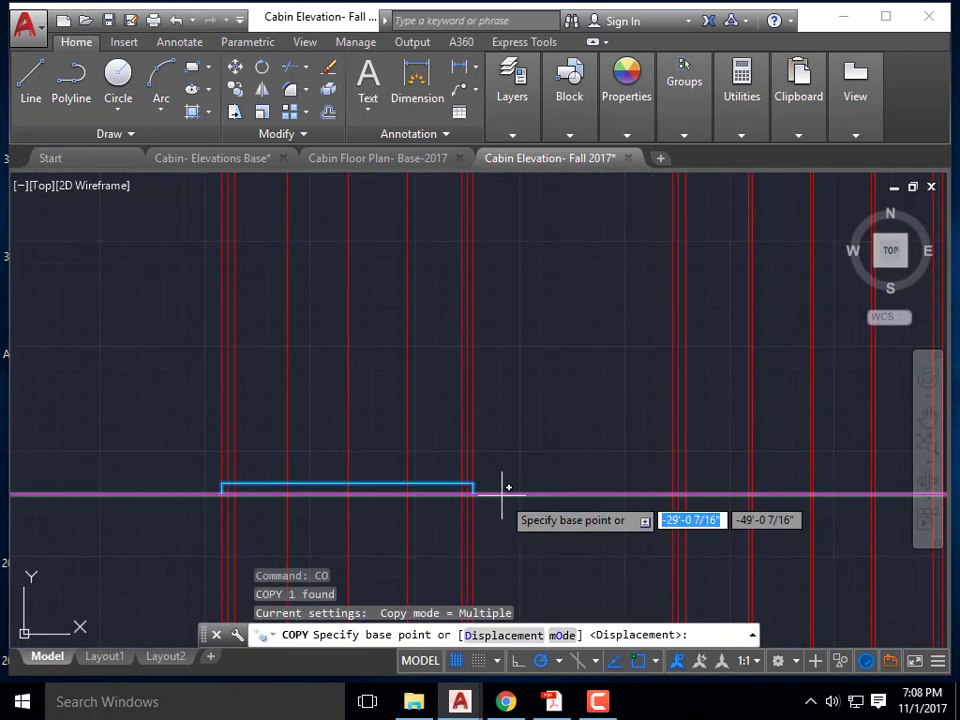
scroll(493, 489, "up", 2)
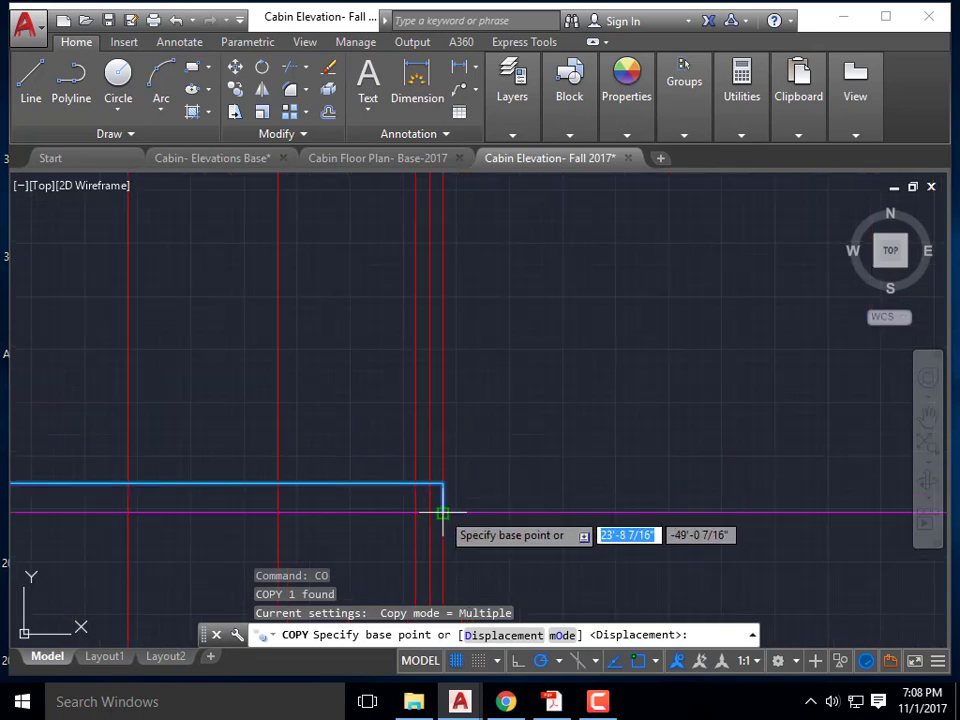
left_click(443, 512)
left_click(443, 453)
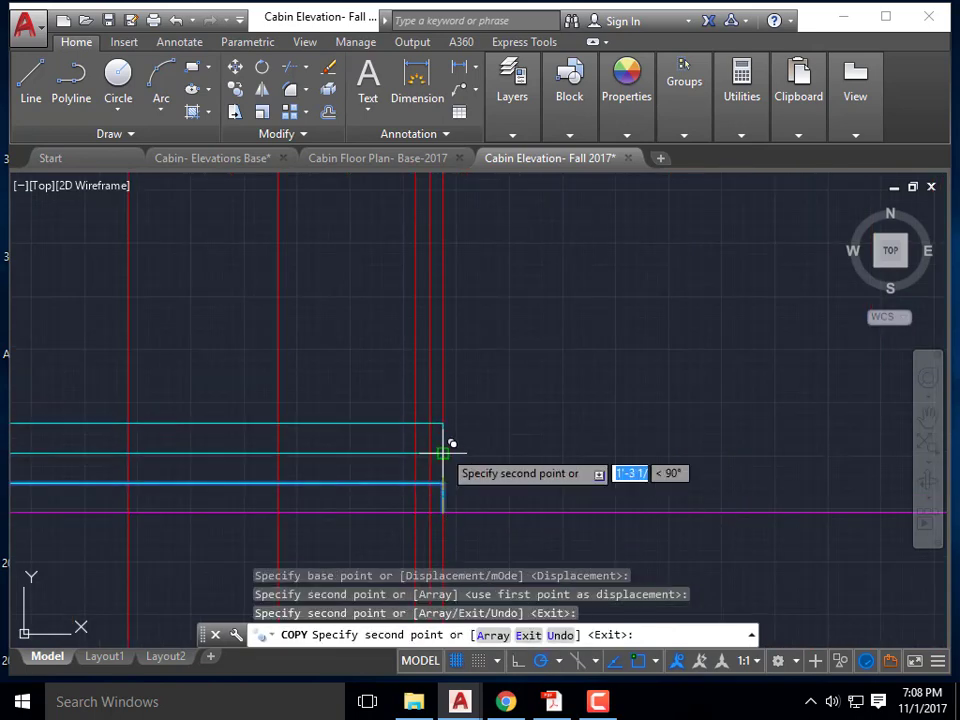
left_click(443, 423)
left_click(443, 393)
scroll(443, 393, "down", 5)
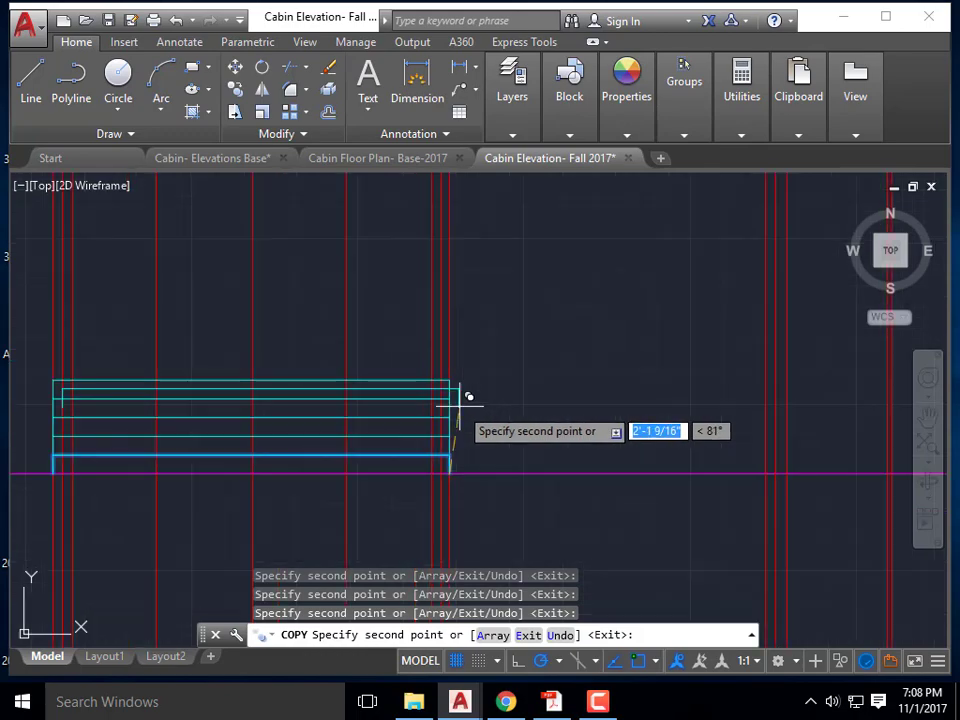
key("Escape")
- Compare the stair elevation with the deck and stairs on the floor plan to locate the deck's outer edge
scroll(496, 452, "down", 4)
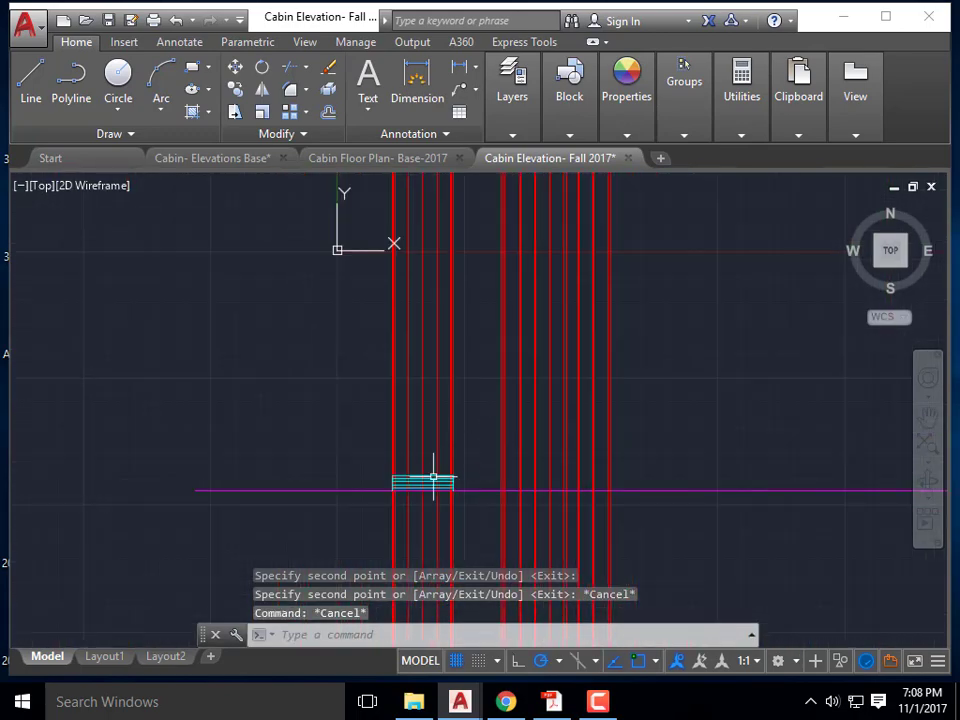
scroll(461, 304, "up", 6)
middle_click_drag(281, 287, 272, 349)
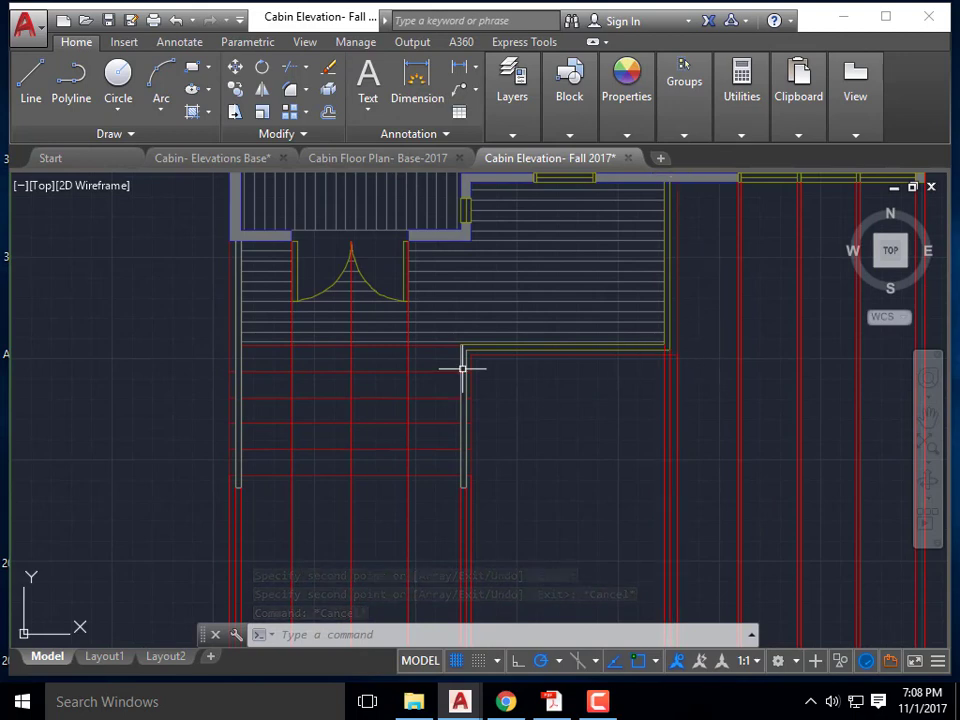
scroll(290, 290, "down", 5)
scroll(342, 270, "up", 5)
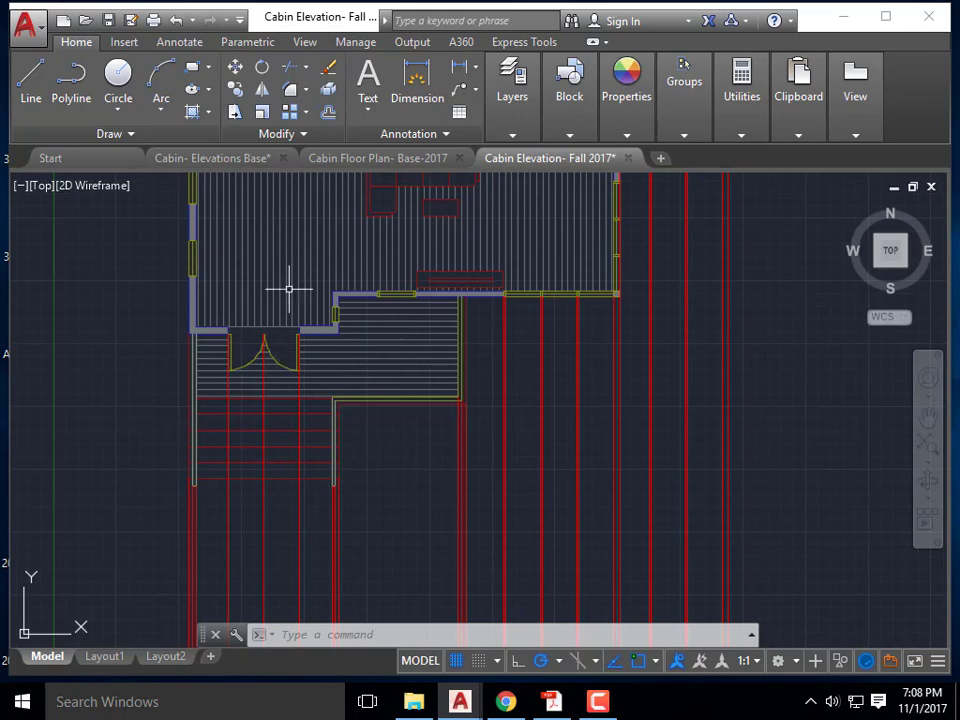
scroll(271, 282, "down", 5)
scroll(376, 290, "down", 3)
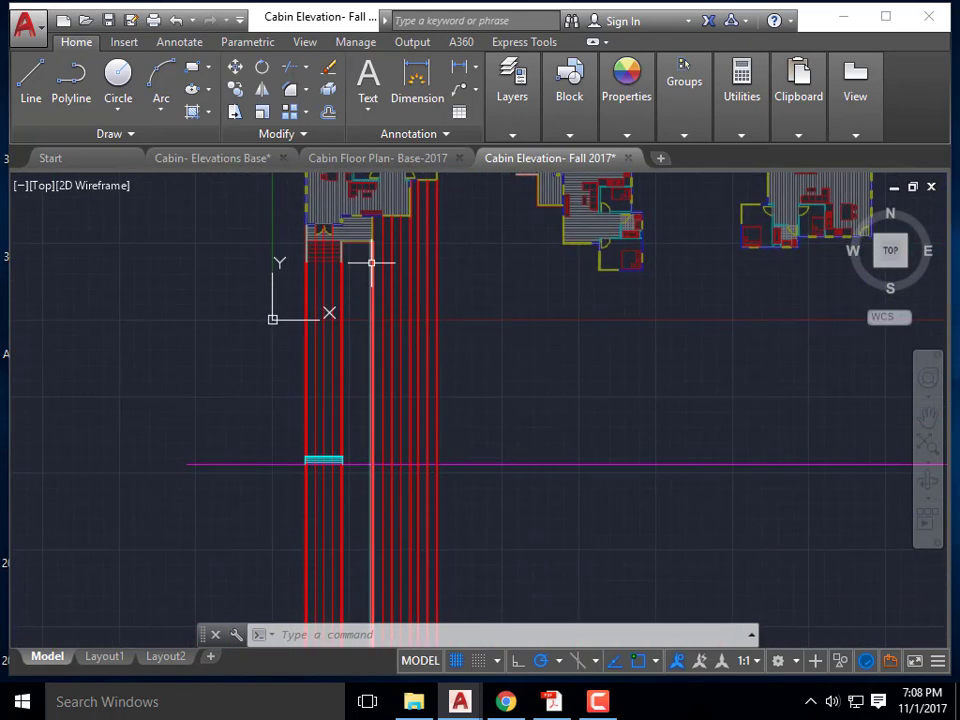
scroll(339, 358, "up", 6)
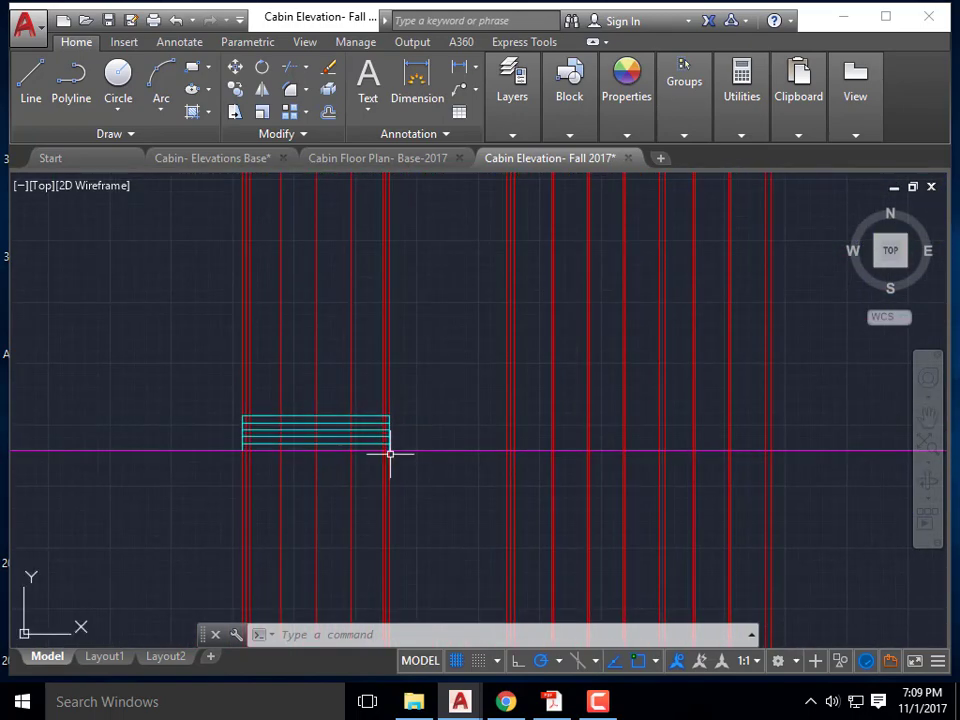
middle_click_drag(481, 464, 386, 515)
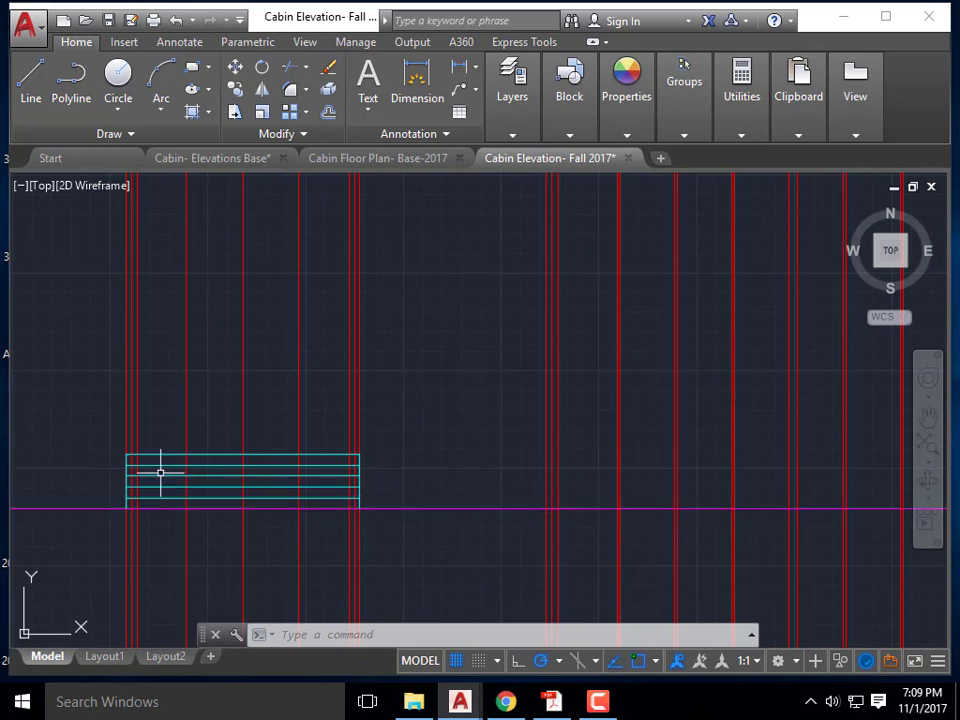
- Draw a horizontal line from the upper right corner of the top riser to the ray of the deck's right outer edge
key("l")
key("Return")
scroll(397, 452, "down", 5)
middle_click_drag(401, 422, 348, 547)
scroll(331, 264, "up", 6)
middle_click_drag(341, 204, 324, 317)
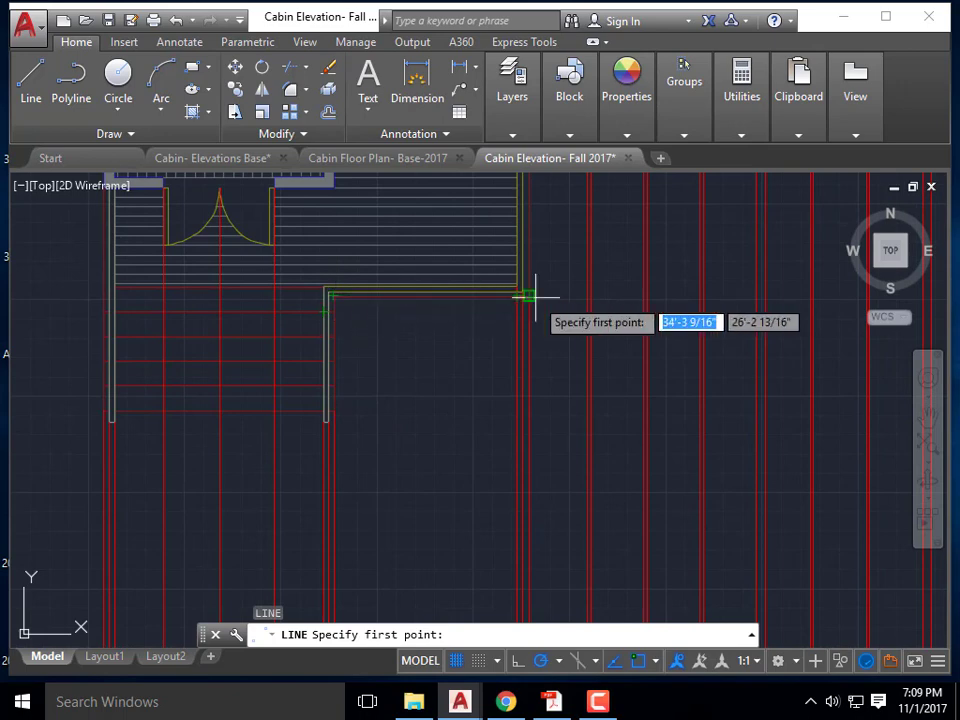
scroll(535, 295, "down", 6)
scroll(433, 454, "up", 8)
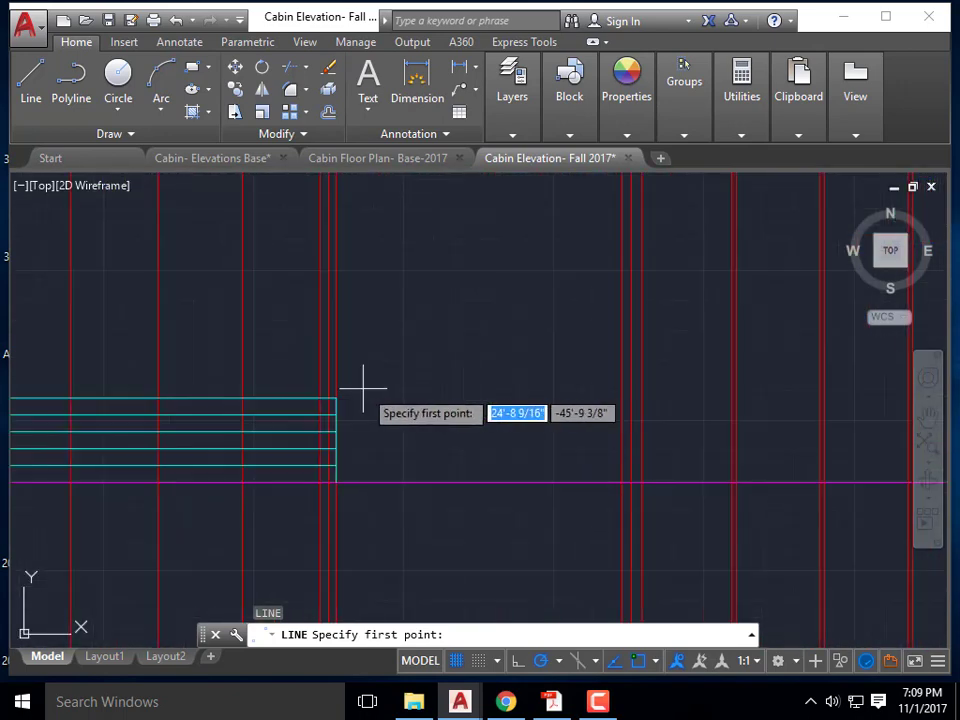
left_click(336, 397)
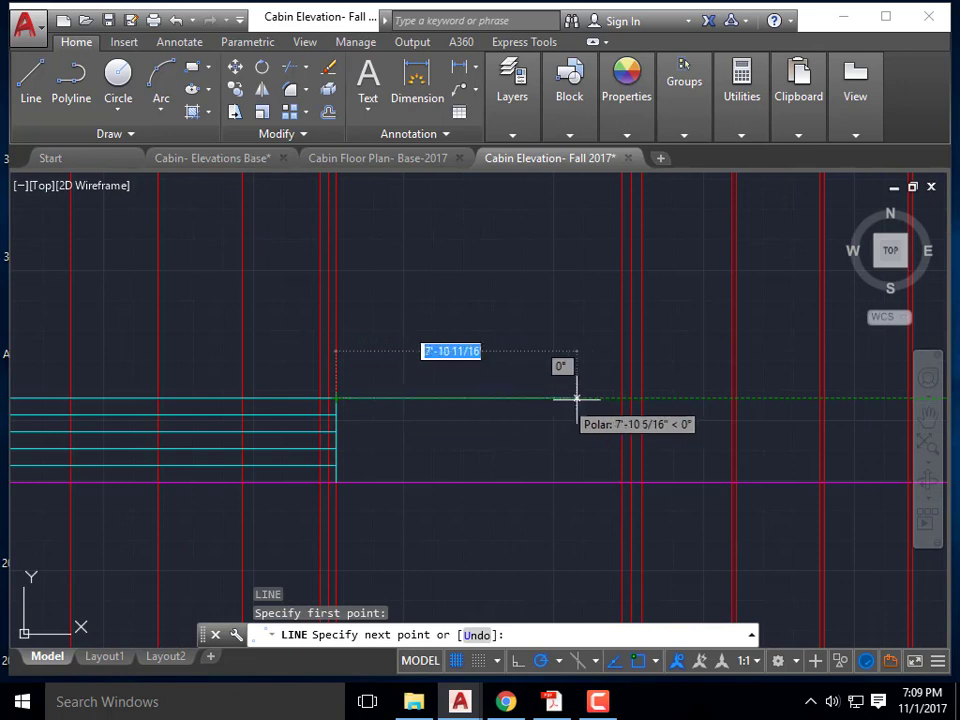
left_click(641, 398)
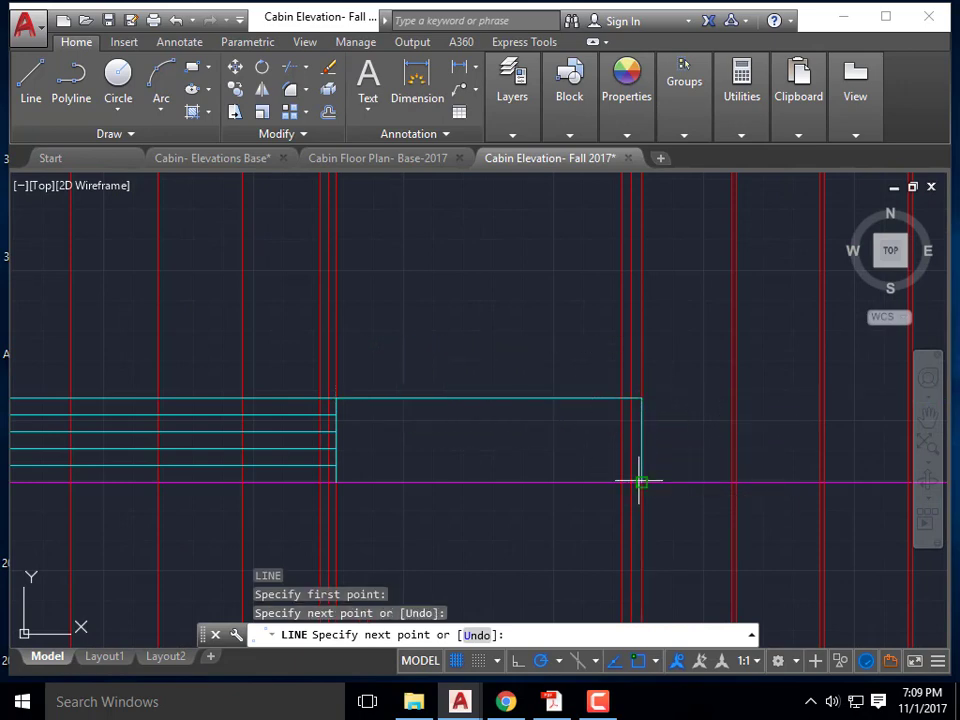
- Finish the vertical line closing the deck outline's right end down at the magenta ground line
left_click(641, 482)
key("Escape")
key("Escape")
- Examine the first floor plan's entry, deck and ray lines in relation to the stair and deck elevation below
scroll(556, 411, "down", 6)
scroll(474, 347, "up", 5)
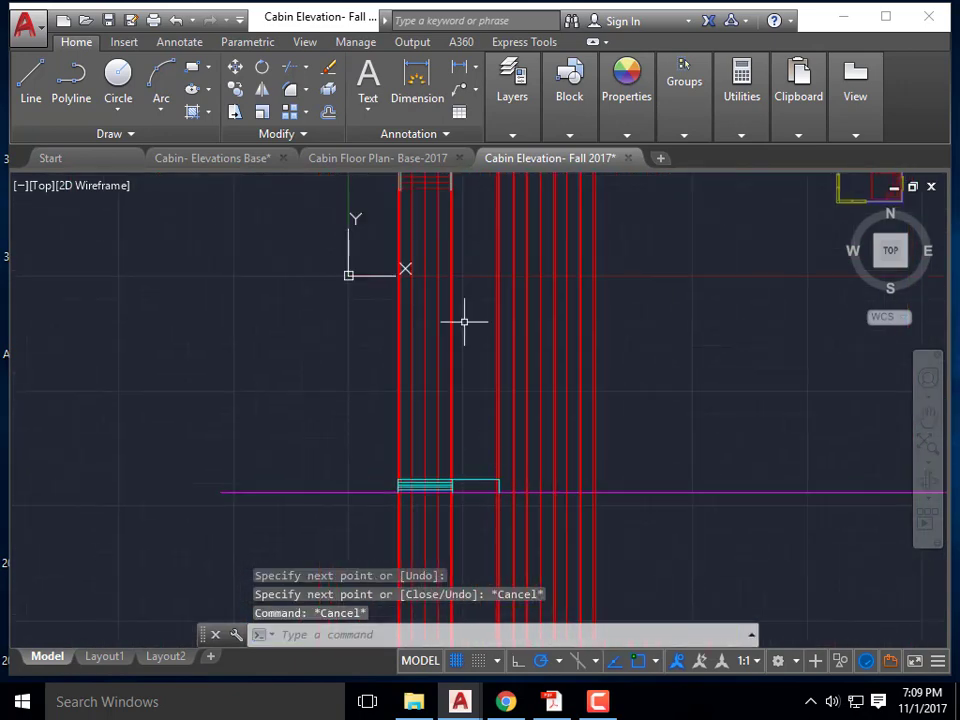
scroll(460, 303, "up", 5)
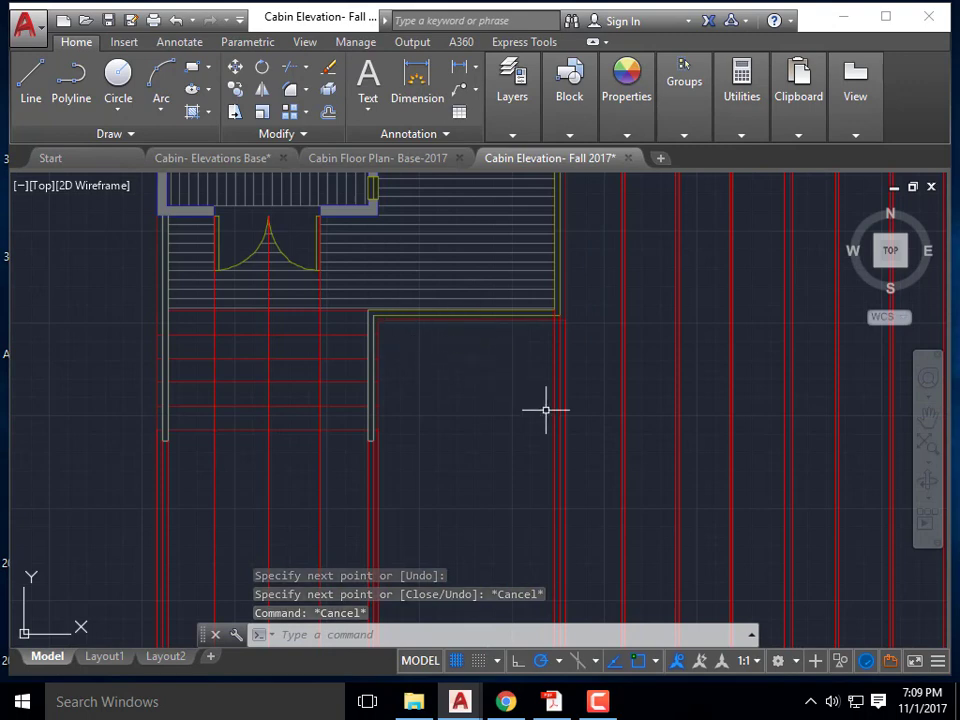
scroll(543, 383, "down", 4)
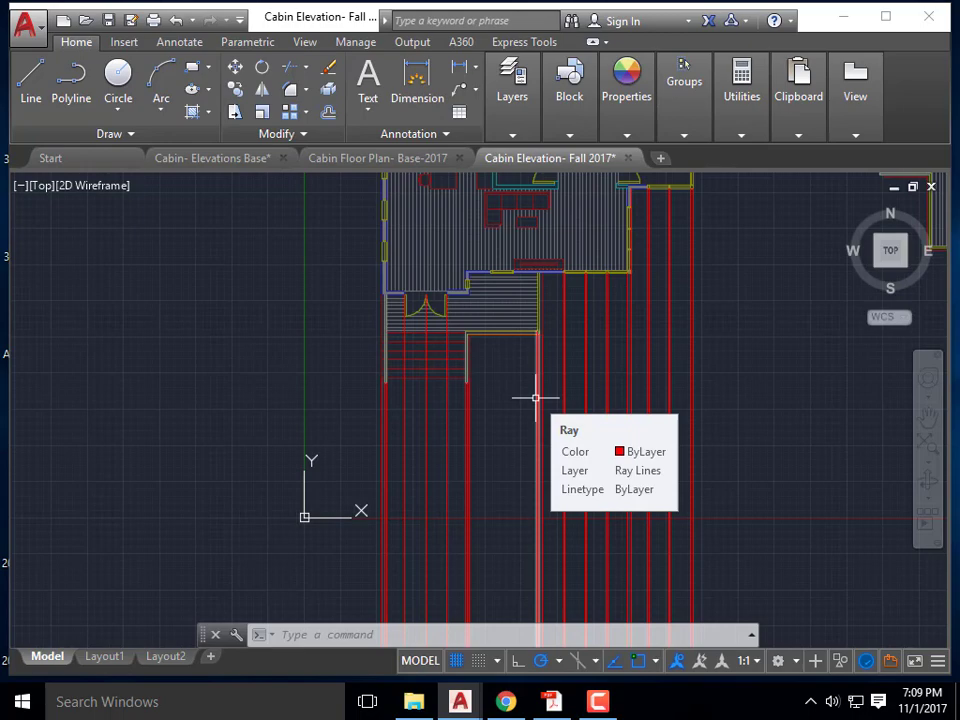
scroll(591, 248, "down", 2)
mouse_move(590, 411)
middle_mouse_down()
mouse_move(580, 335)
mouse_move(505, 362)
middle_mouse_up()
scroll(574, 326, "down", 2)
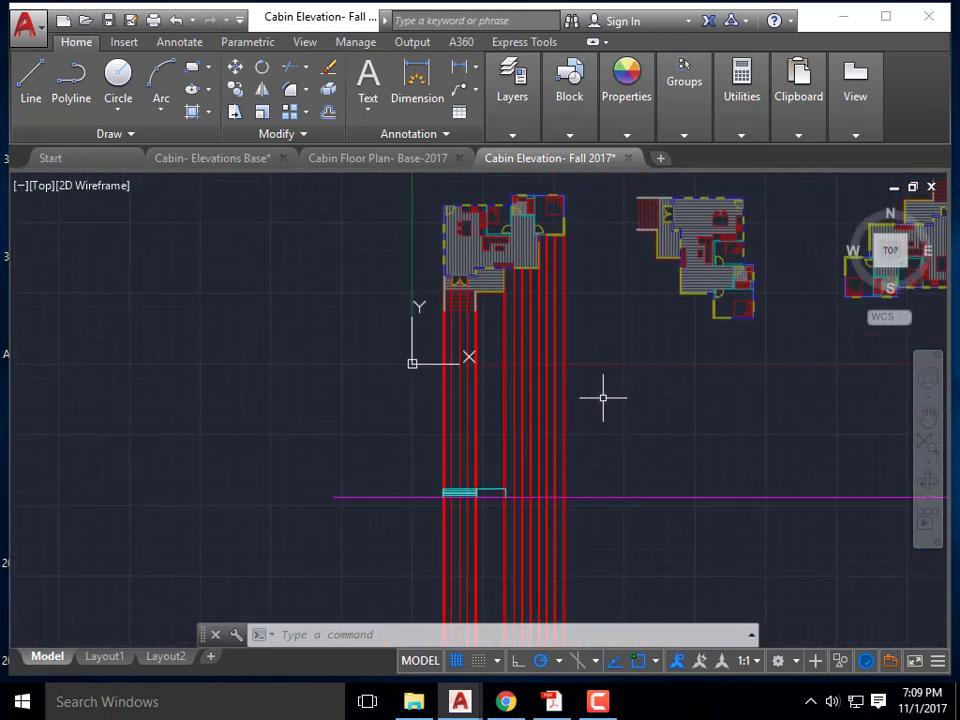
middle_click_drag(604, 396, 540, 379)
scroll(456, 250, "up", 4)
scroll(458, 252, "down", 3)
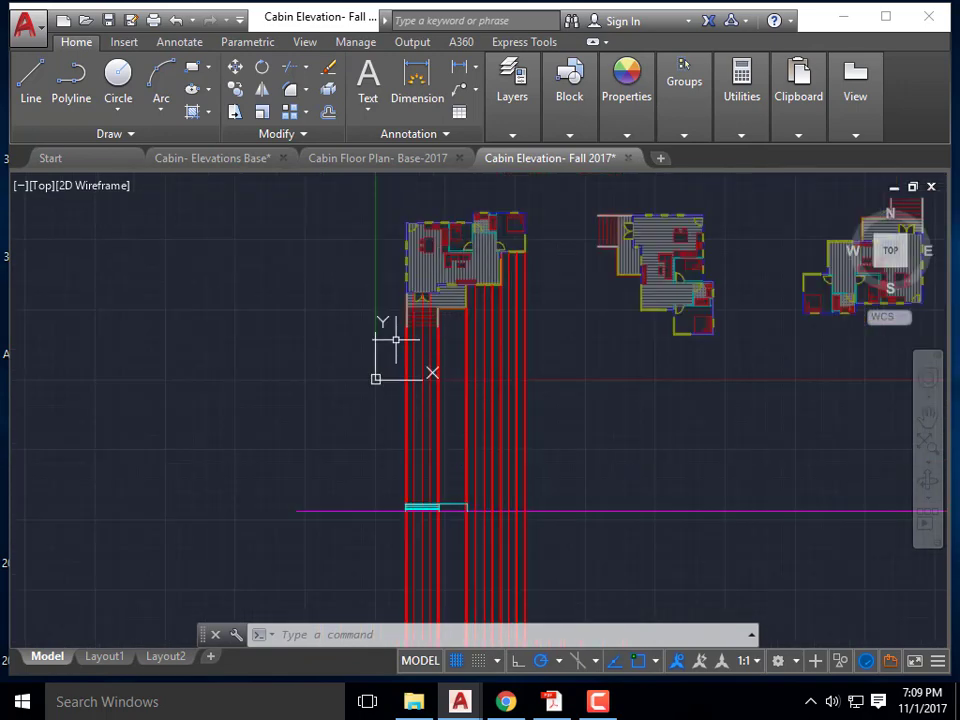
scroll(392, 326, "up", 8)
middle_click_drag(413, 290, 392, 357)
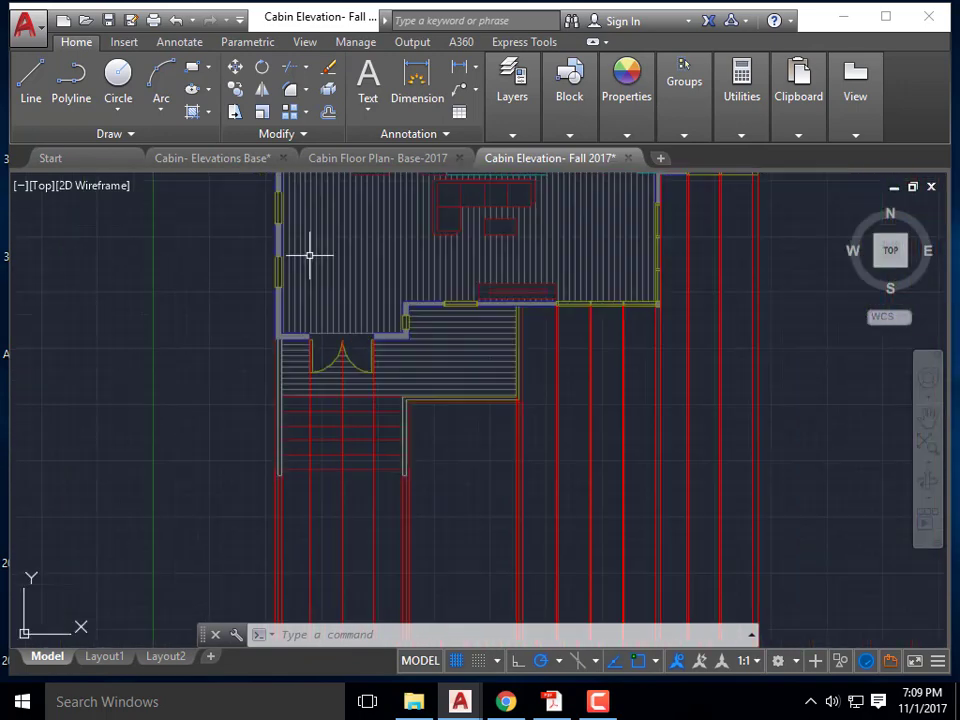
scroll(311, 255, "down", 4)
scroll(359, 283, "down", 3)
middle_click_drag(410, 414, 410, 348)
middle_click_drag(355, 228, 353, 309)
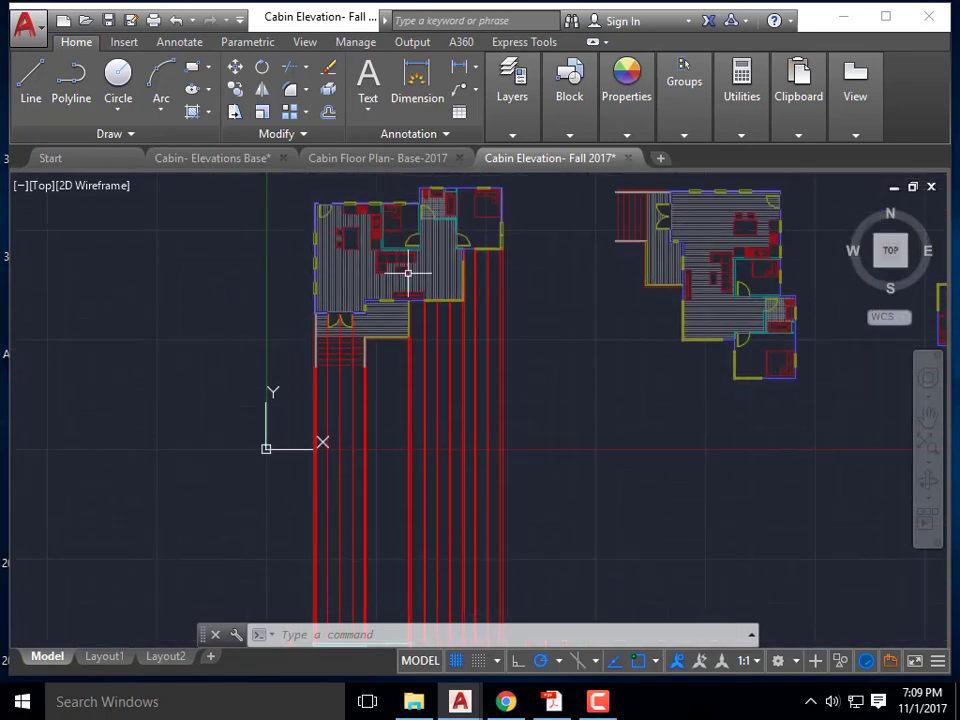
- Make the Elevation- Blue layer current
left_click(680, 137)
left_click(512, 135)
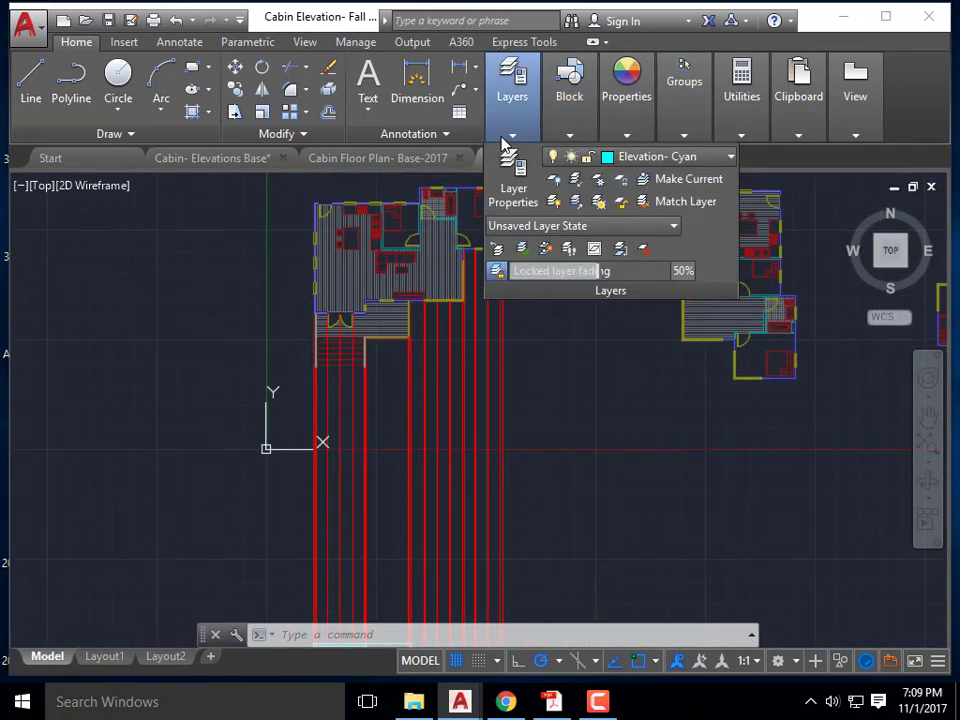
left_click(655, 156)
left_click(670, 428)
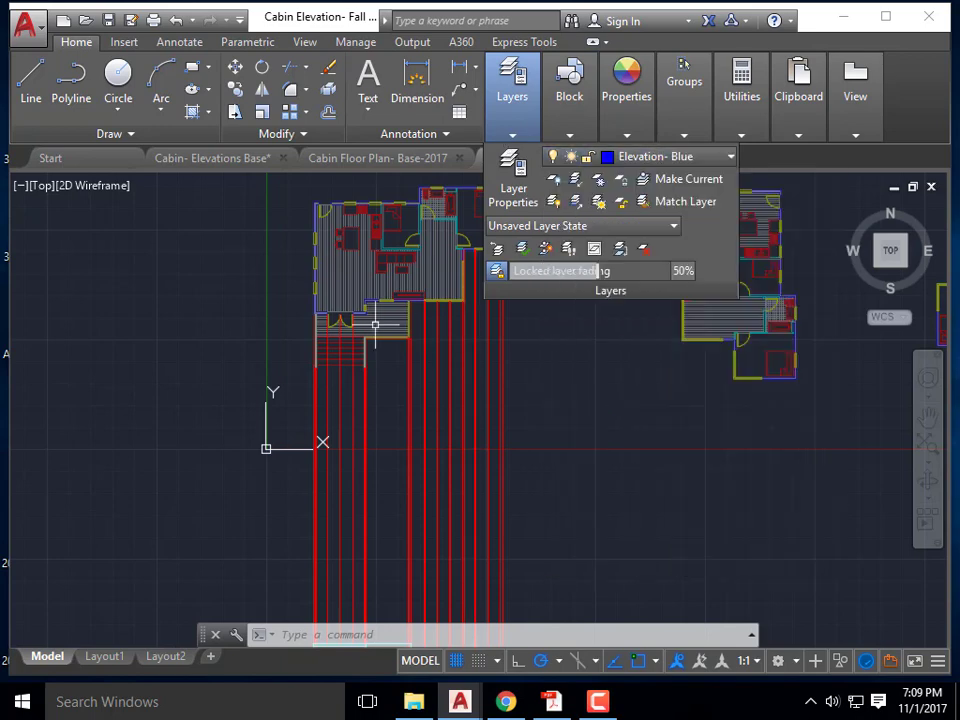
- Examine the plan's entry walls and compare them with the colour-coded wall and roof outlines in the Cabin- Elevations Base drawing
scroll(300, 312, "up", 6)
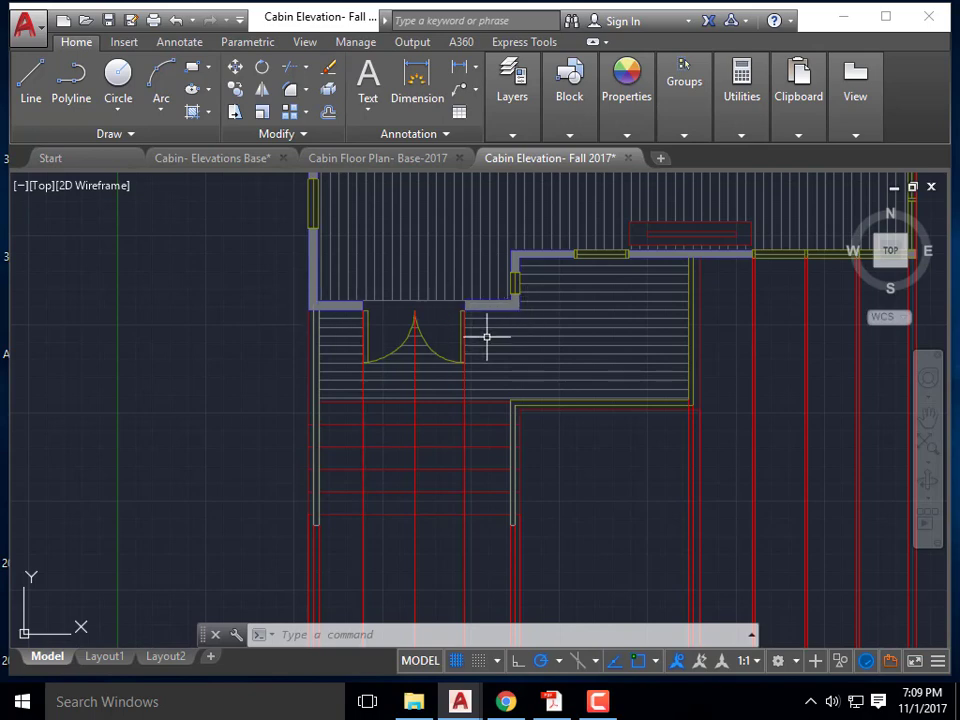
scroll(462, 276, "down", 2)
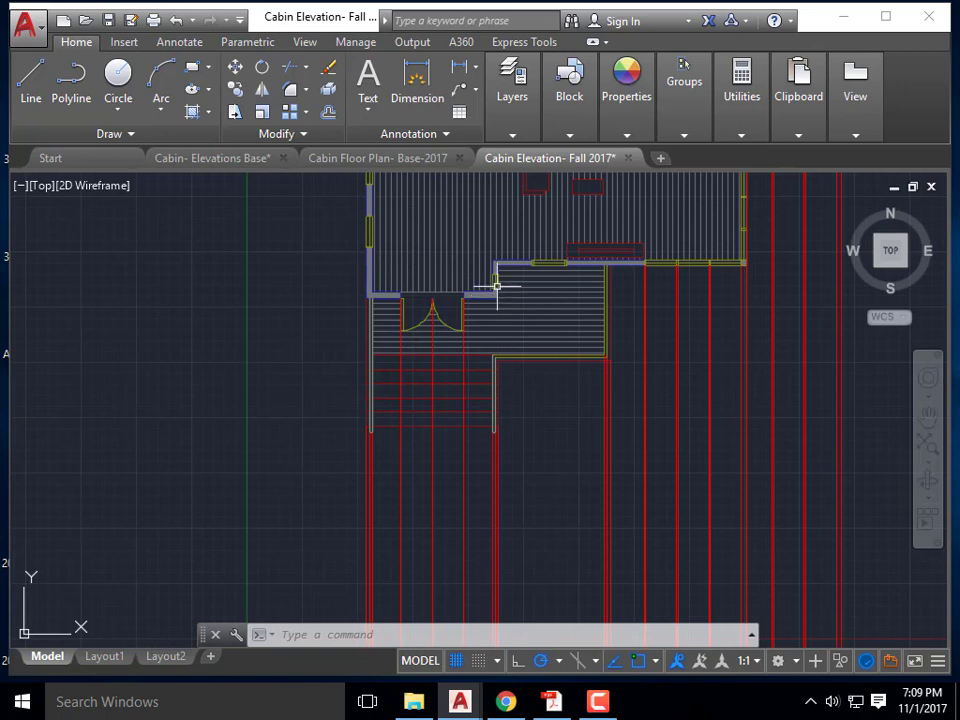
left_click(238, 160)
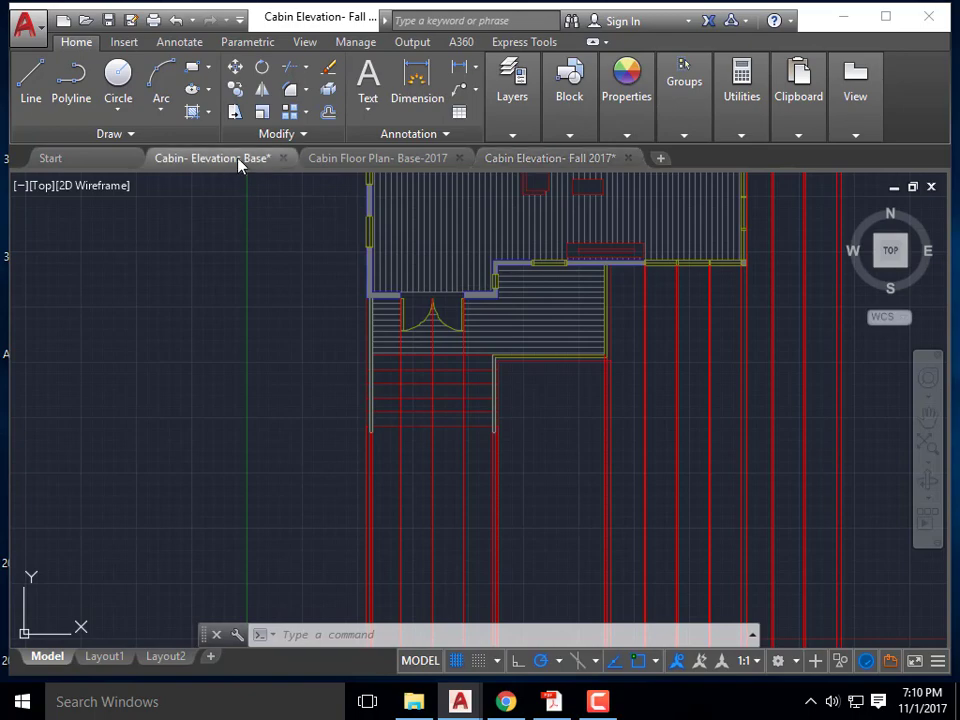
middle_click_drag(113, 336, 214, 330)
scroll(388, 360, "up", 2)
scroll(200, 295, "up", 4)
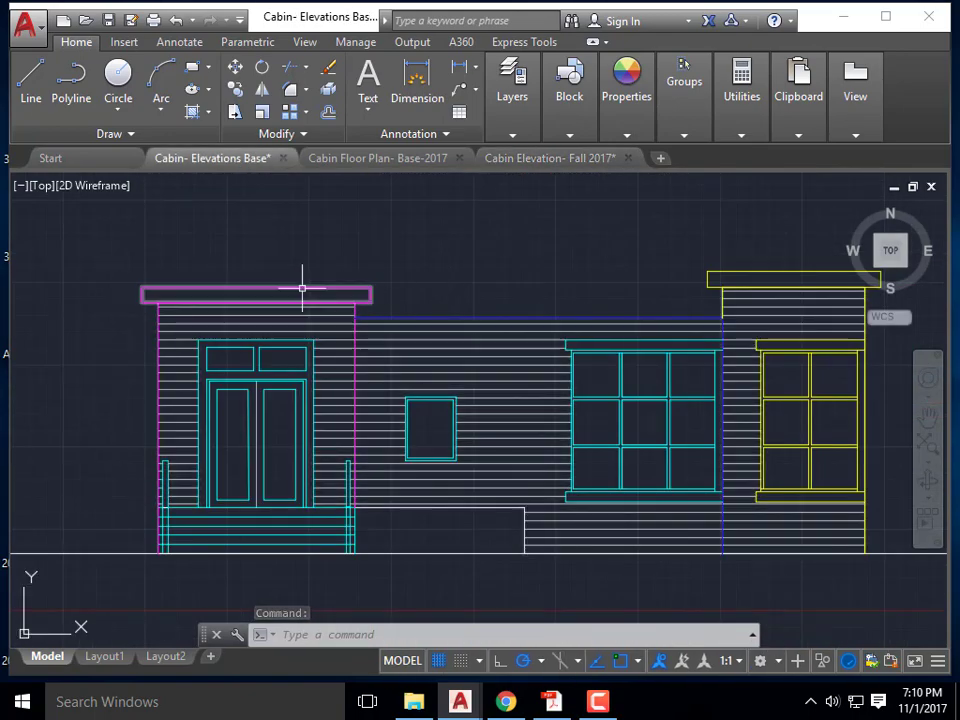
middle_click_drag(303, 289, 333, 259)
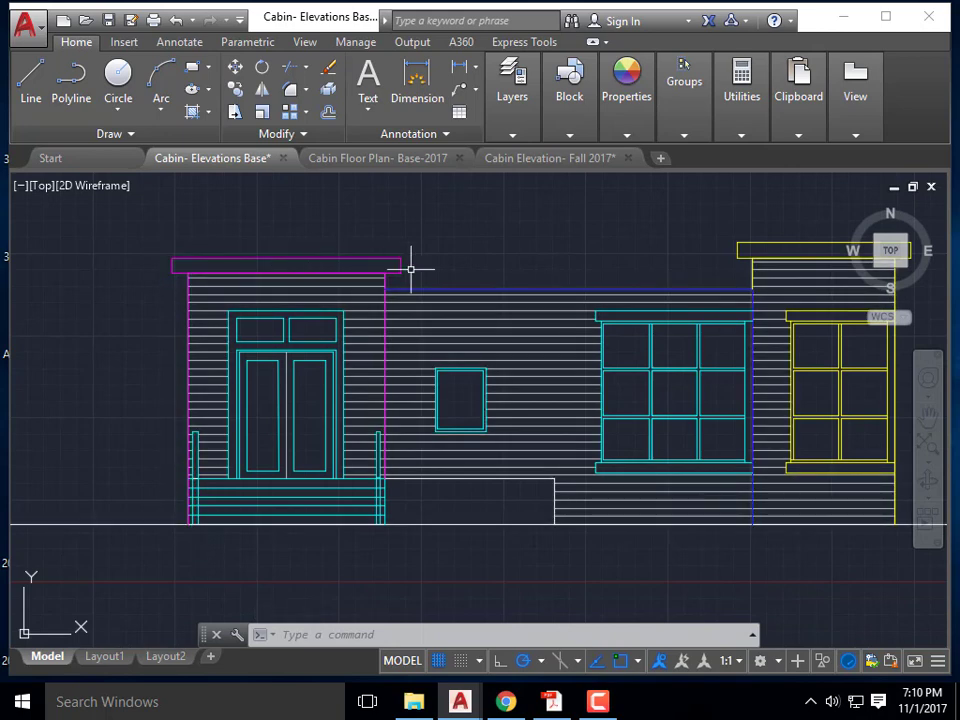
middle_click_drag(392, 476, 269, 480)
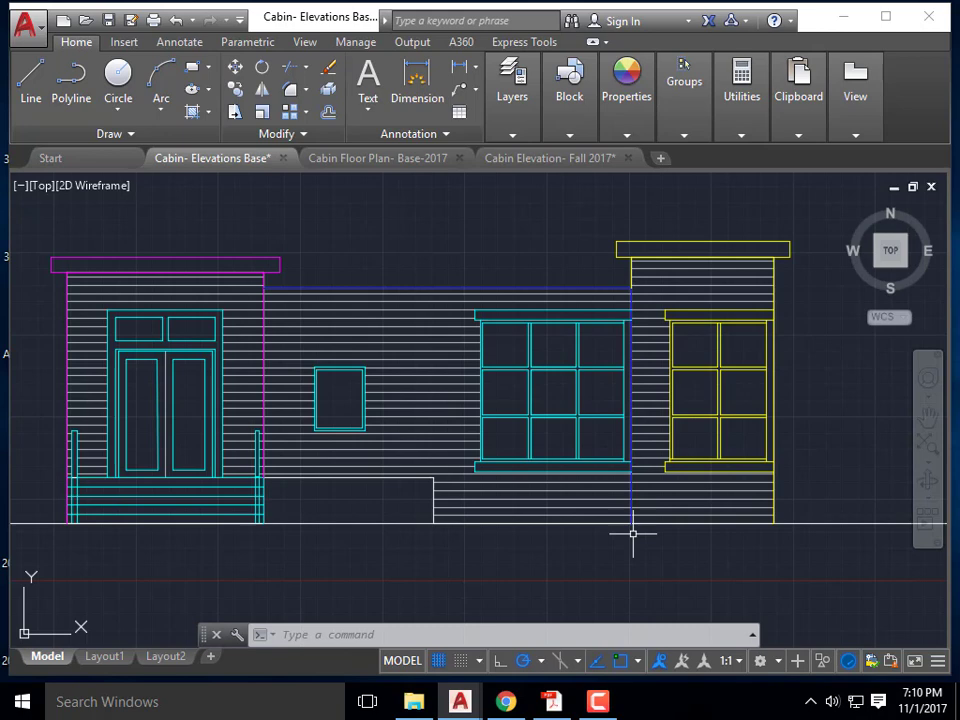
middle_click_drag(521, 325, 327, 360)
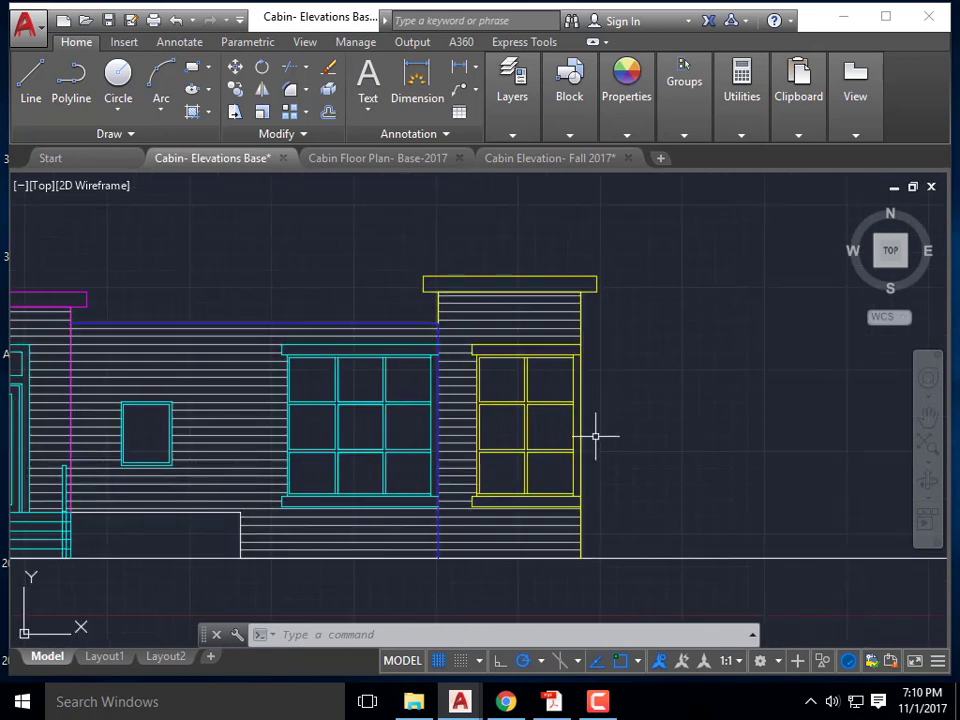
scroll(632, 375, "down", 2)
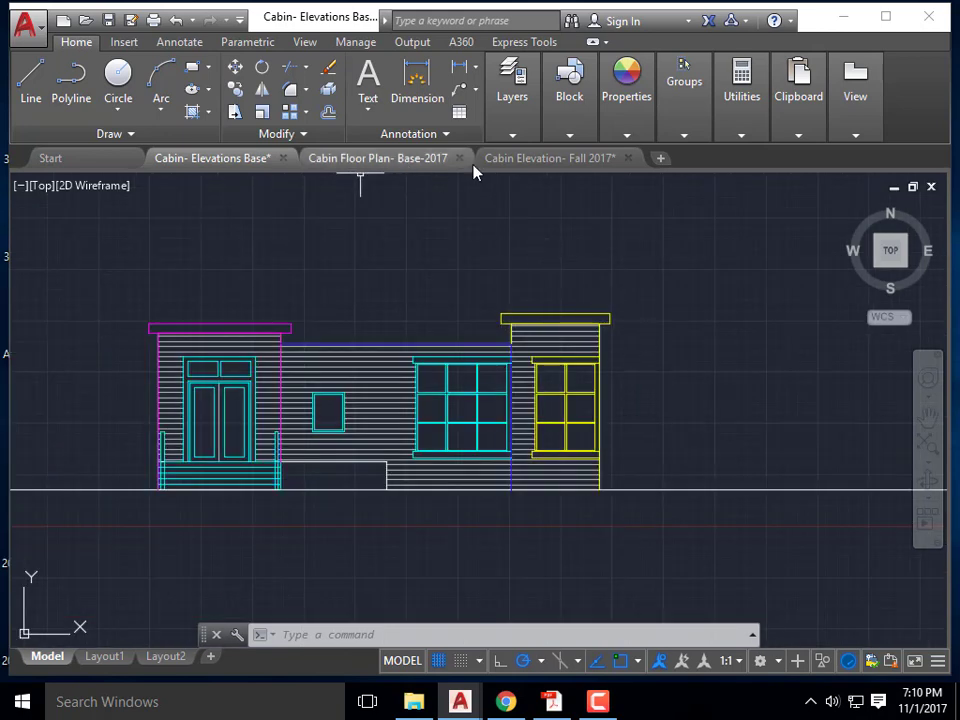
- Return to the Cabin Elevation- Fall 2017 drawing and make the Elevation- Magenta layer current
left_click(538, 162)
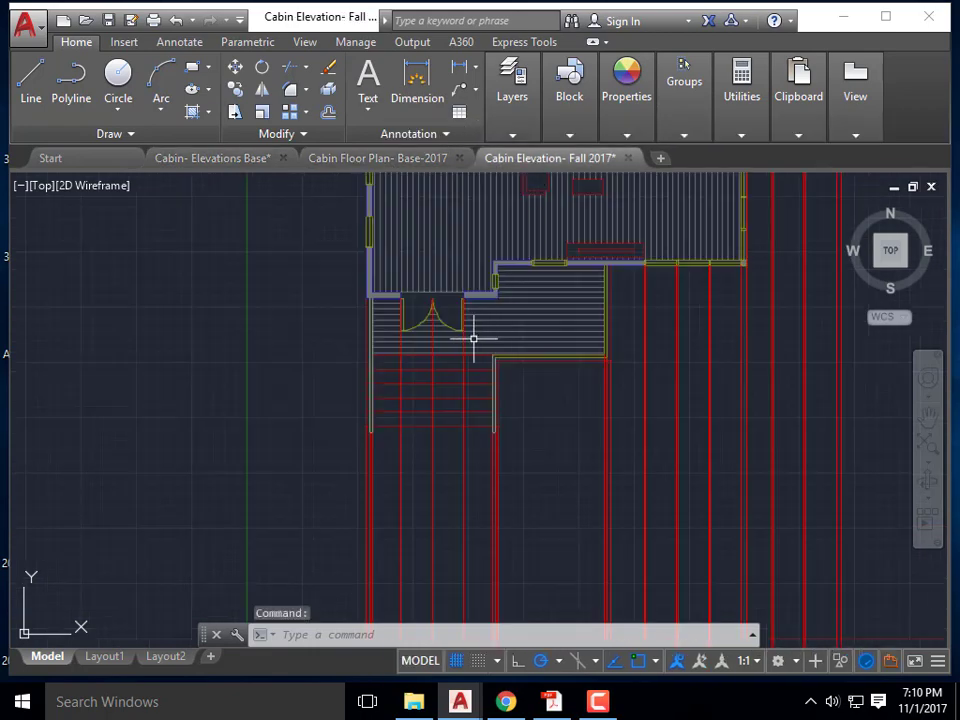
middle_click_drag(480, 340, 261, 397)
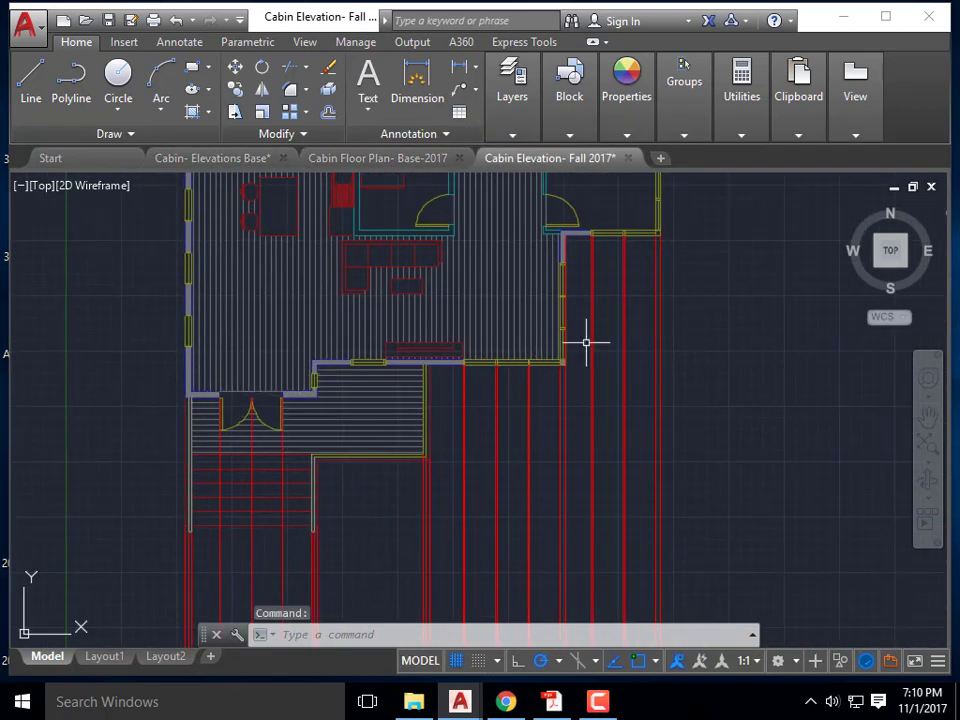
middle_click_drag(563, 211, 549, 309)
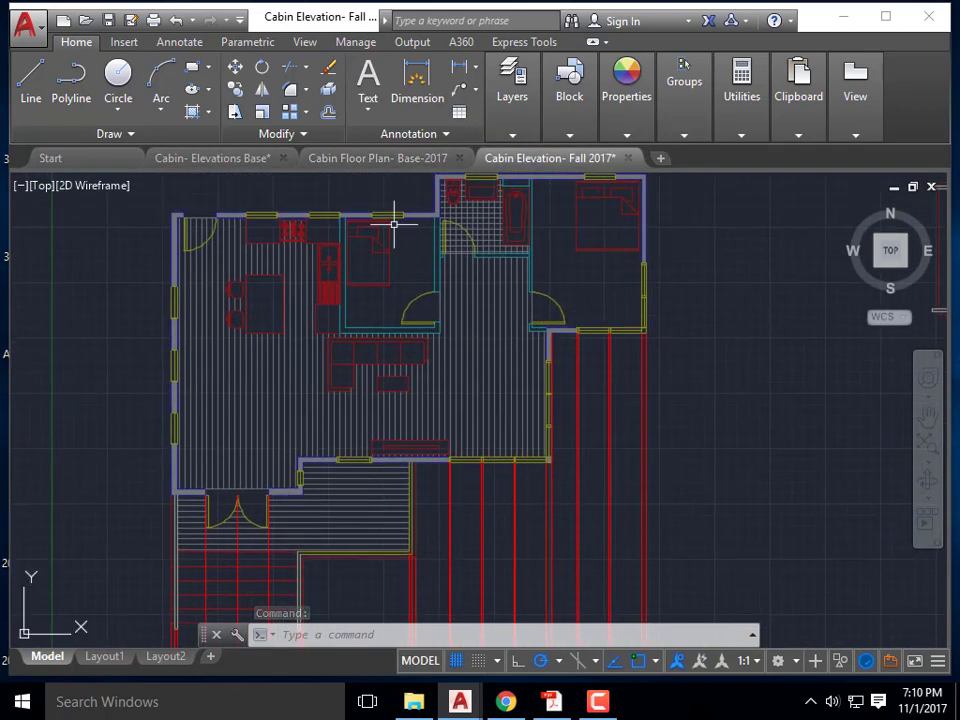
middle_click_drag(392, 346, 388, 296)
scroll(408, 214, "down", 2)
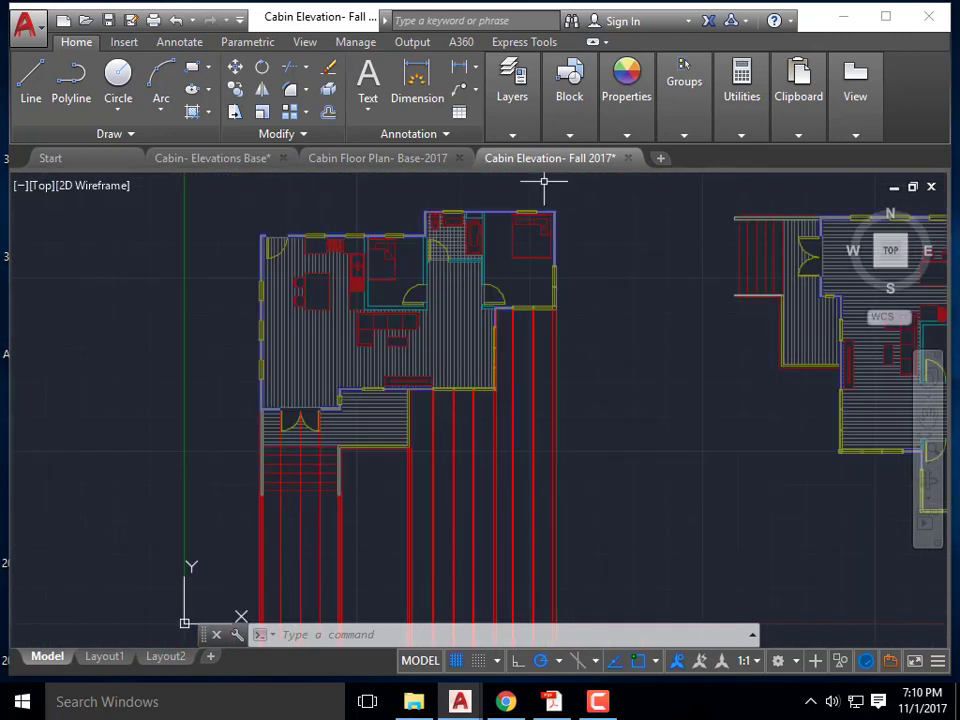
left_click(512, 134)
left_click(646, 160)
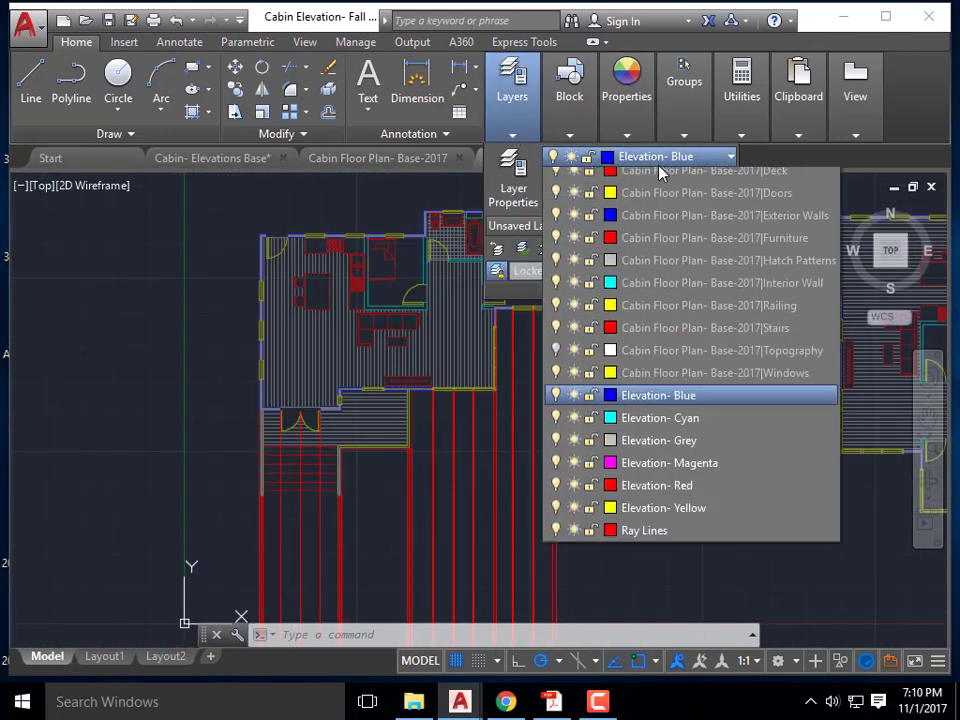
left_click(678, 495)
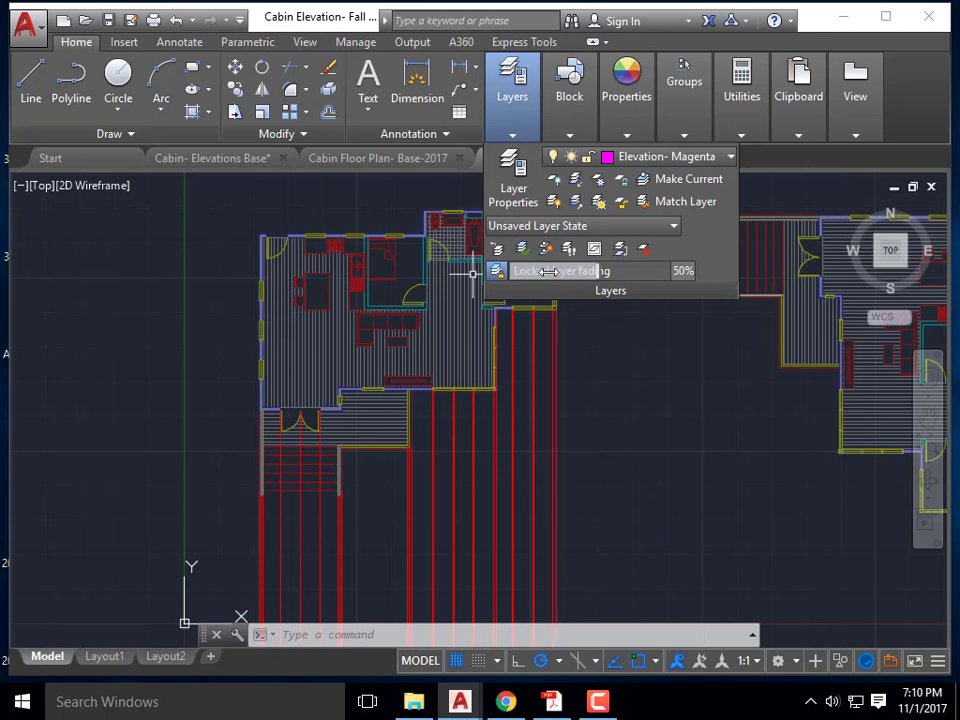
- Try a 10' vertical polyline up from the stairs' upper-left corner and erase it
scroll(559, 336, "down", 4)
scroll(463, 521, "up", 6)
scroll(414, 403, "down", 4)
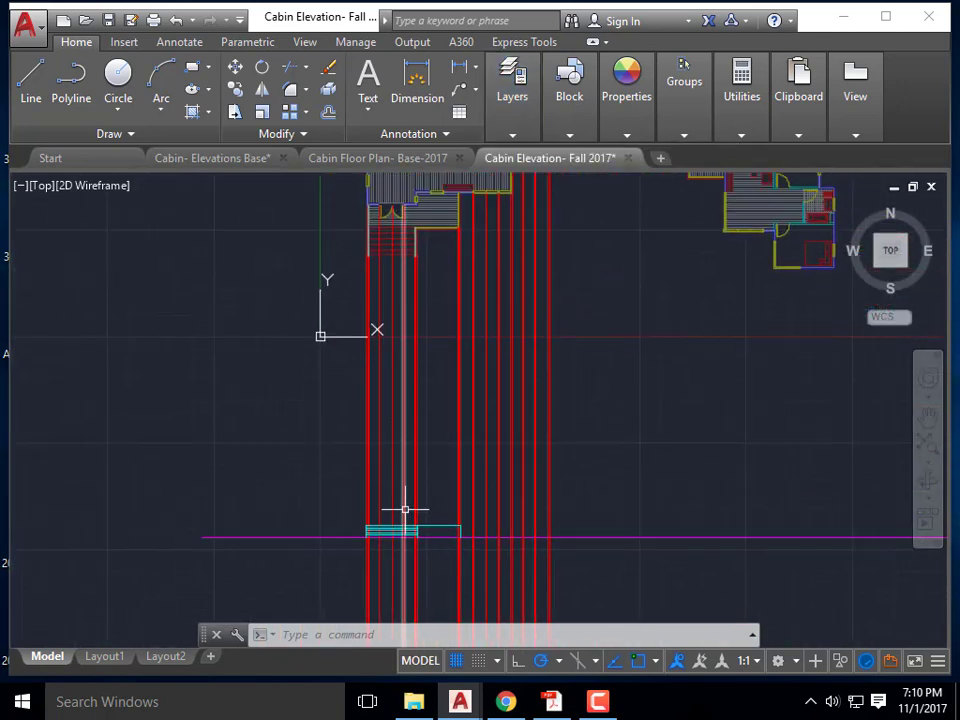
scroll(403, 510, "up", 4)
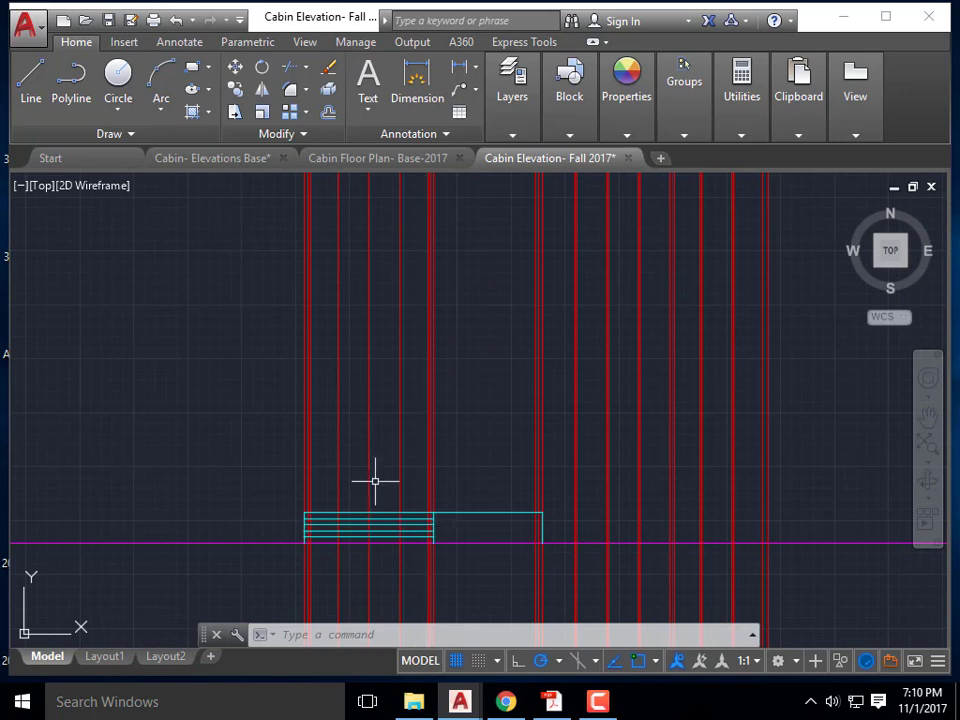
type("l")
key("Return")
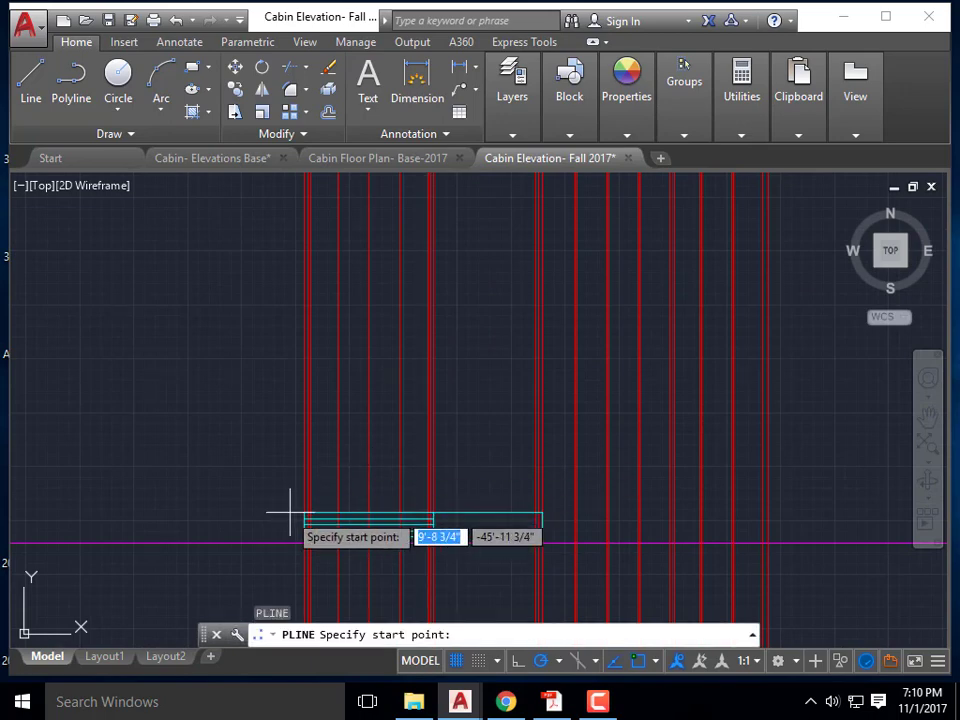
scroll(290, 510, "up", 2)
left_click(303, 514)
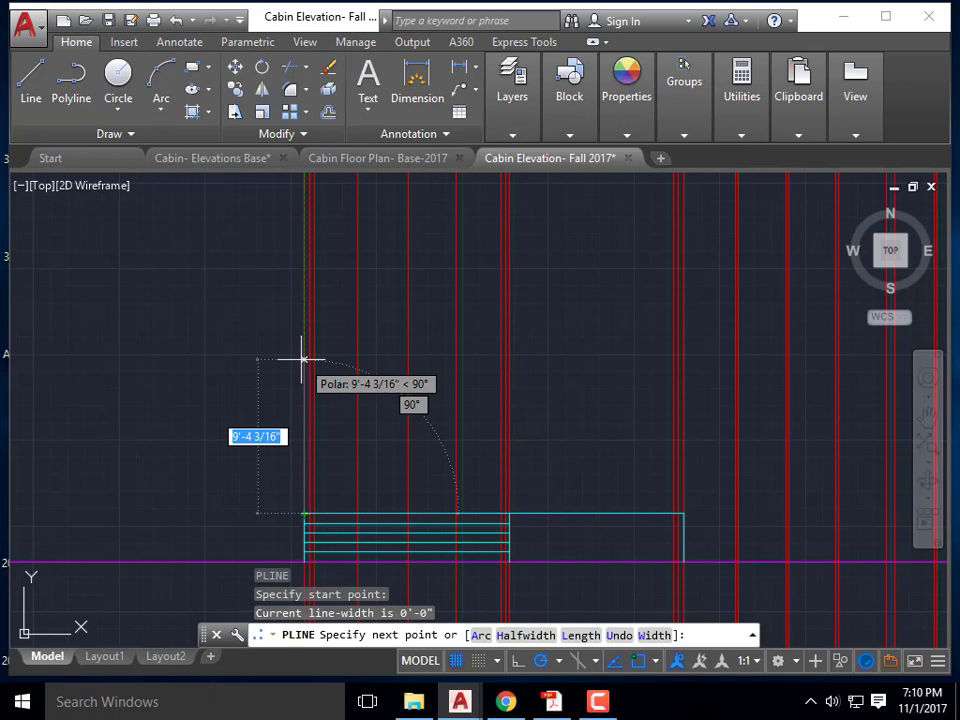
type("10'")
key("Return")
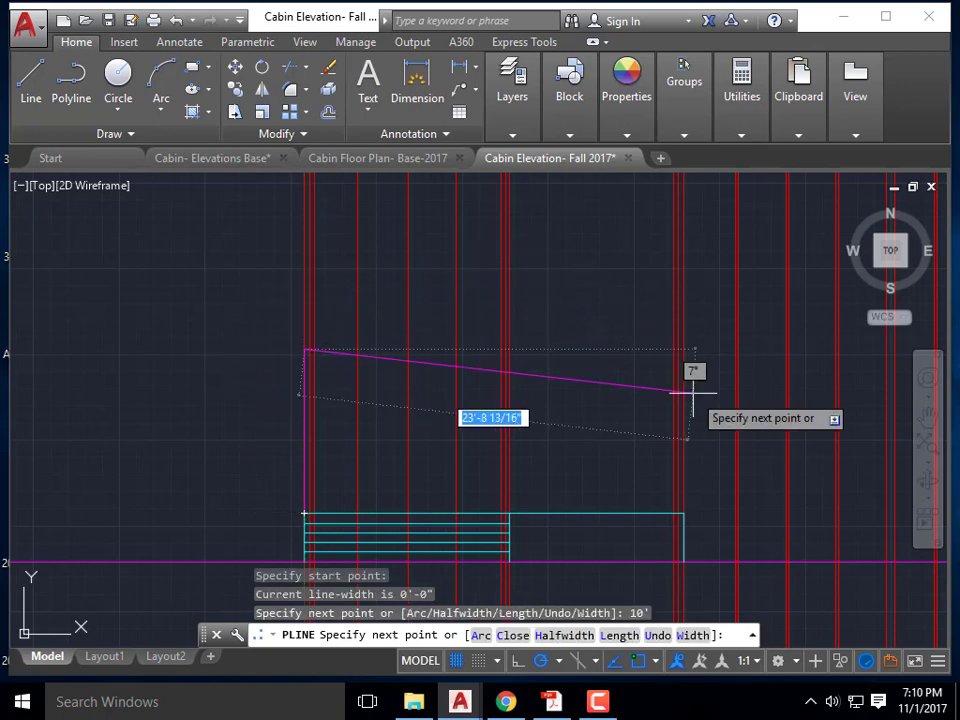
key("Escape")
key("Escape")
left_click(305, 364)
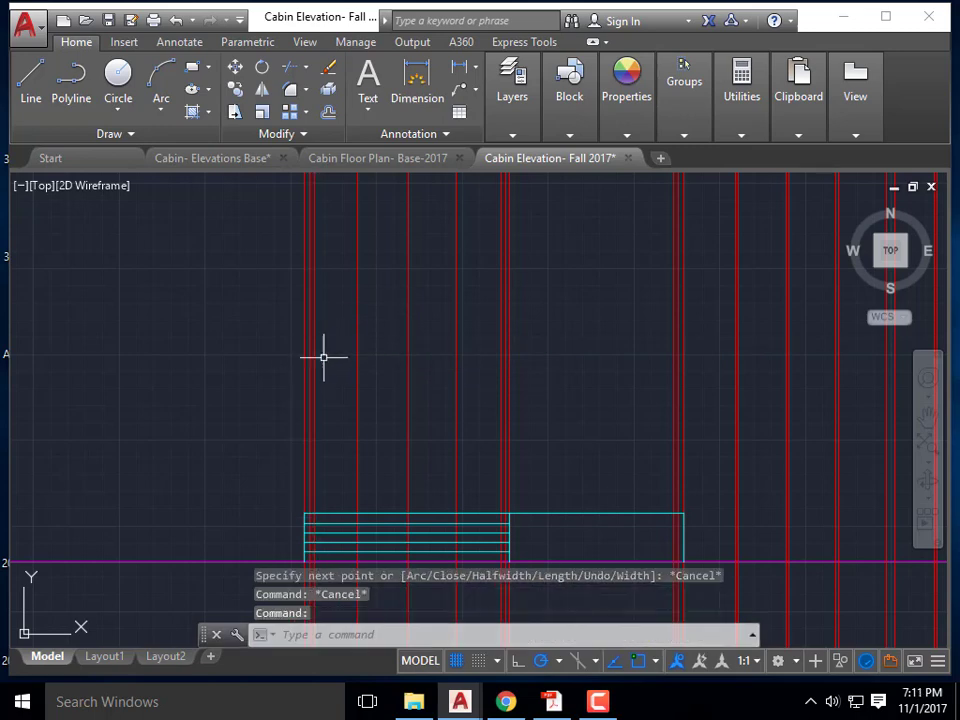
key("Delete")
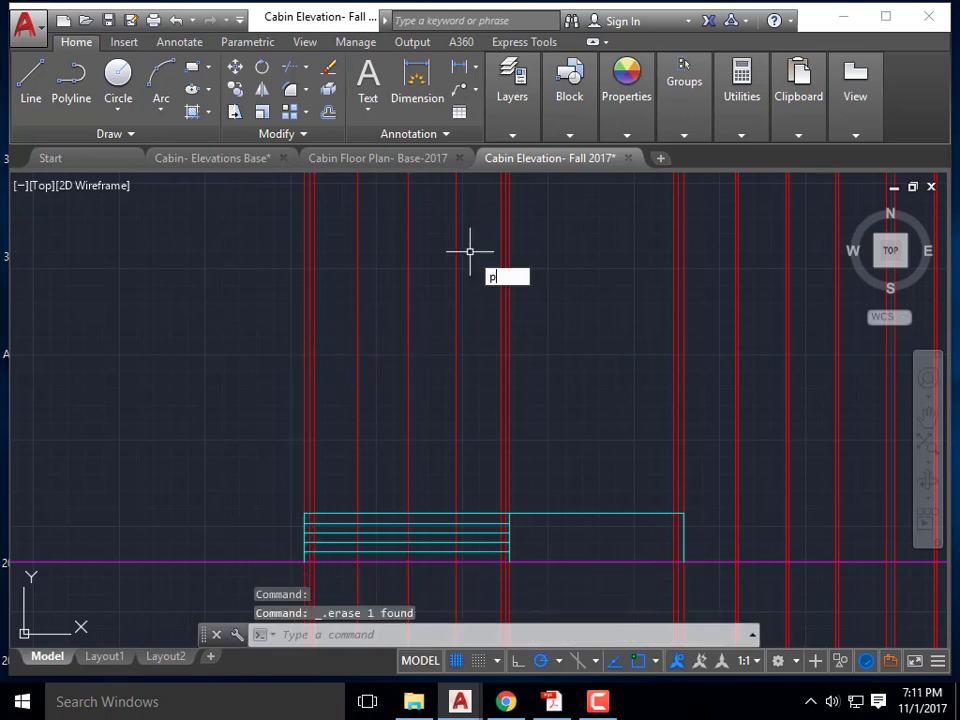
- Draw a polyline from the stairs' upper-left corner 12' straight up and horizontally across to the ray above the stairs' right edge
type("l")
key("Return")
left_click(305, 514)
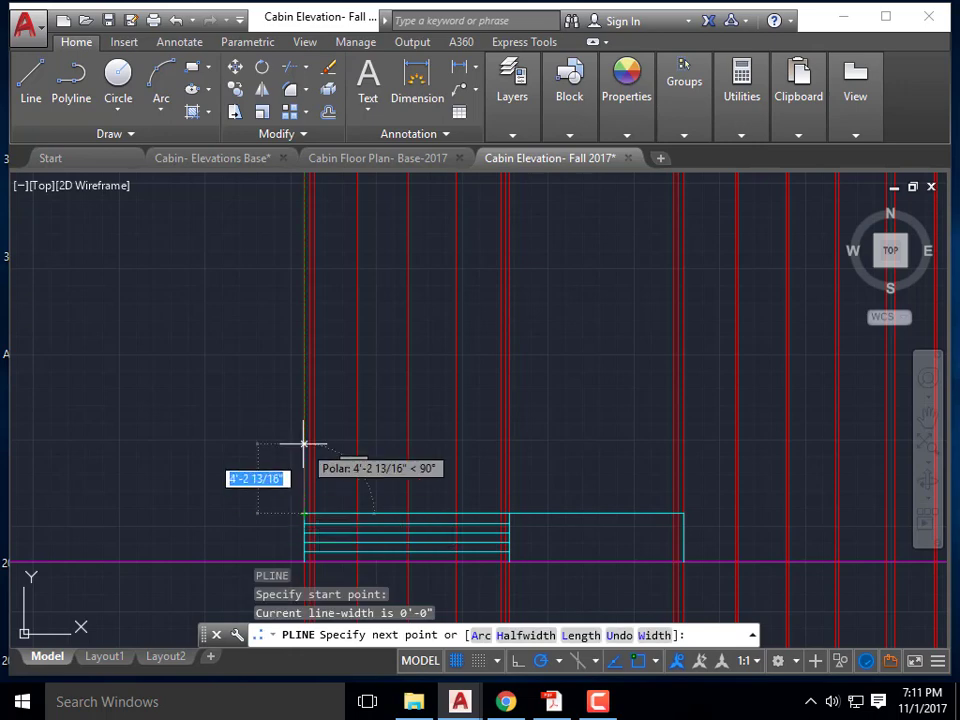
type("12")
key("Return")
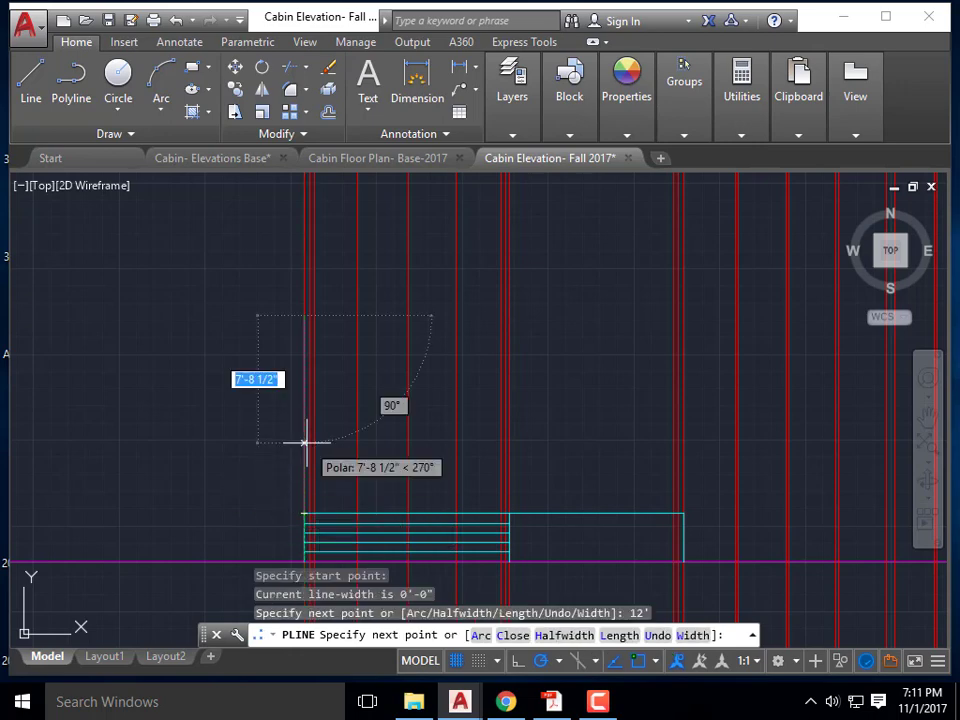
left_click(509, 316)
- Continue the wall polyline straight down to the stairs' upper-right corner, checking the entry wall corner in the plan
scroll(455, 322, "up", 4)
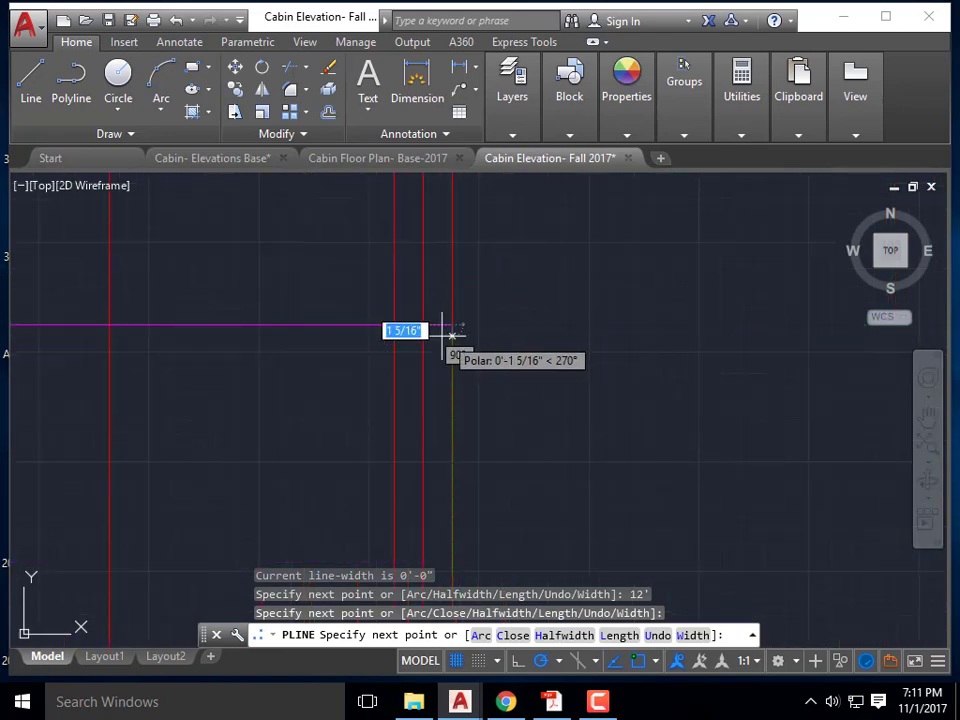
scroll(452, 300, "down", 10)
middle_click_drag(467, 264, 467, 517)
middle_click_drag(501, 347, 498, 480)
scroll(470, 338, "up", 6)
scroll(446, 320, "down", 3)
scroll(415, 248, "up", 3)
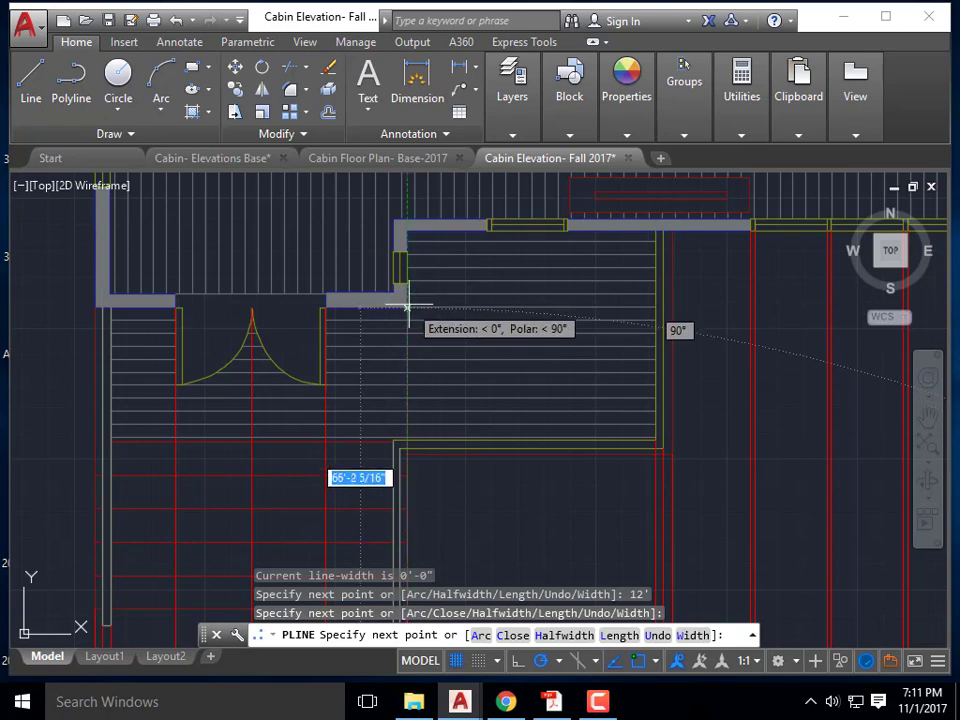
scroll(407, 290, "down", 5)
scroll(422, 343, "up", 8)
middle_click_drag(334, 467, 475, 368)
left_click(371, 513)
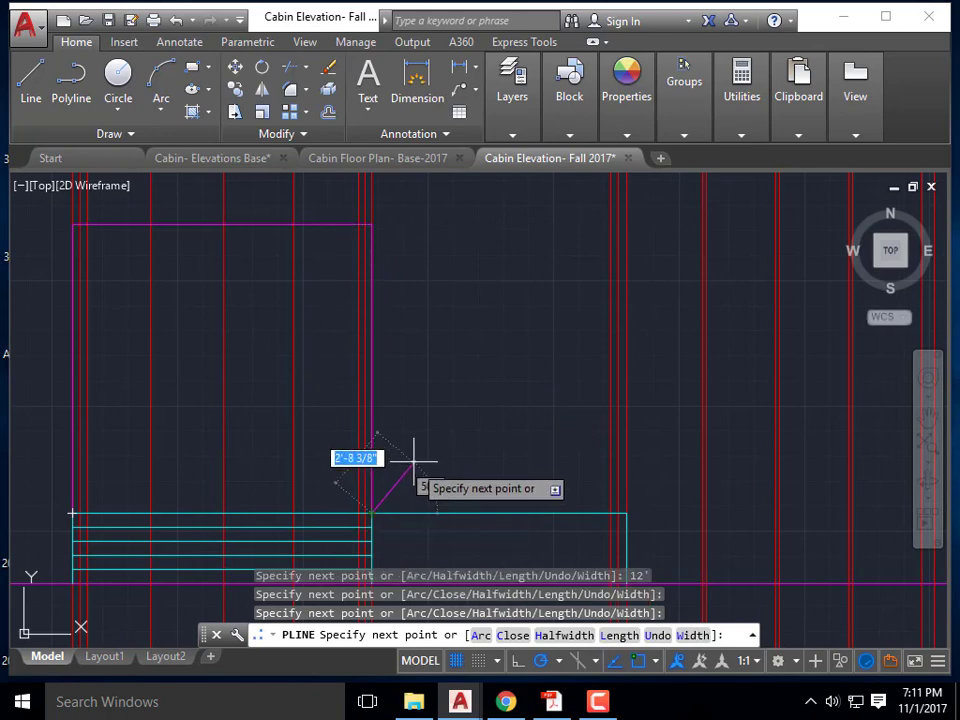
- End the magenta wall polyline and make the Elevation- Blue layer current
key("Escape")
key("Escape")
scroll(438, 437, "down", 6)
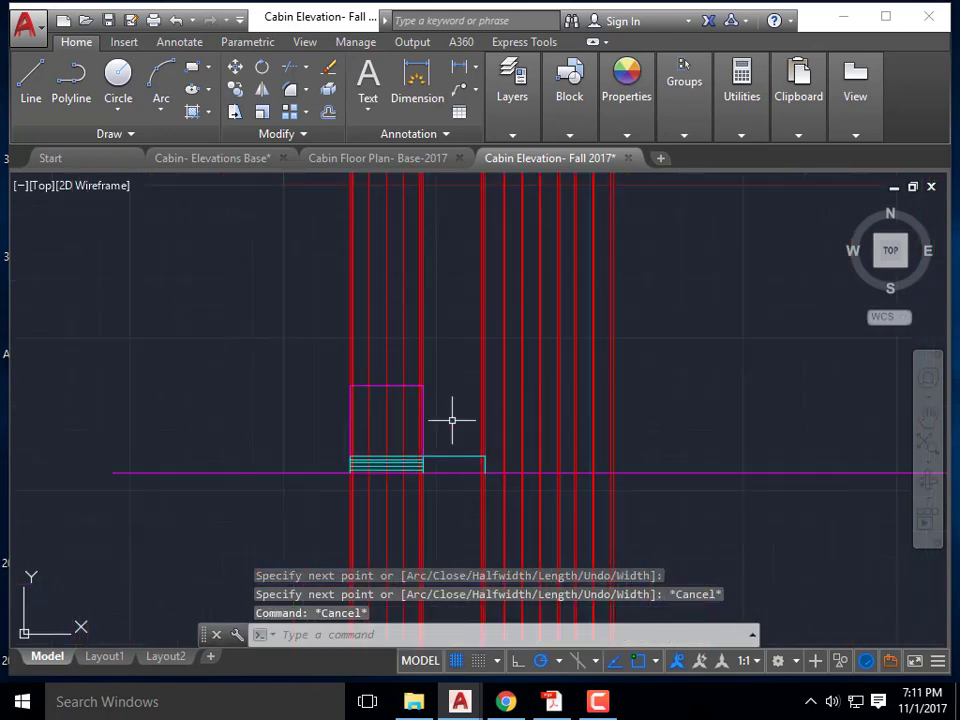
scroll(400, 430, "up", 4)
scroll(484, 380, "down", 6)
middle_click_drag(477, 207, 454, 354)
scroll(458, 352, "up", 5)
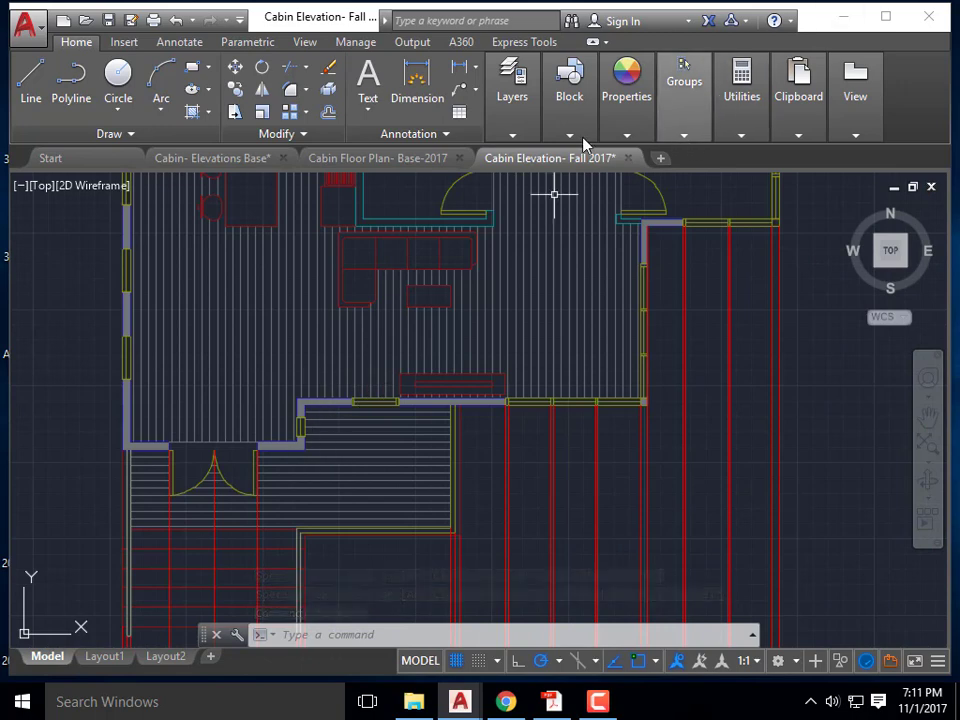
mouse_move(510, 143)
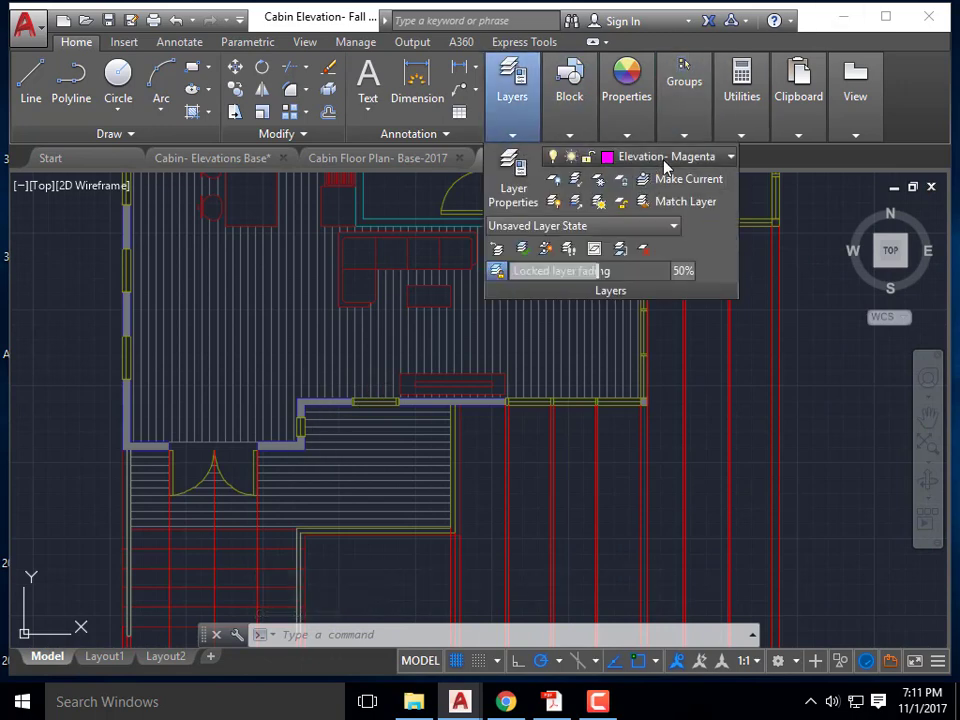
left_click(729, 158)
left_click(709, 435)
scroll(456, 291, "down", 6)
scroll(409, 488, "up", 3)
middle_click_drag(475, 358, 377, 534)
middle_click_drag(383, 374, 374, 214)
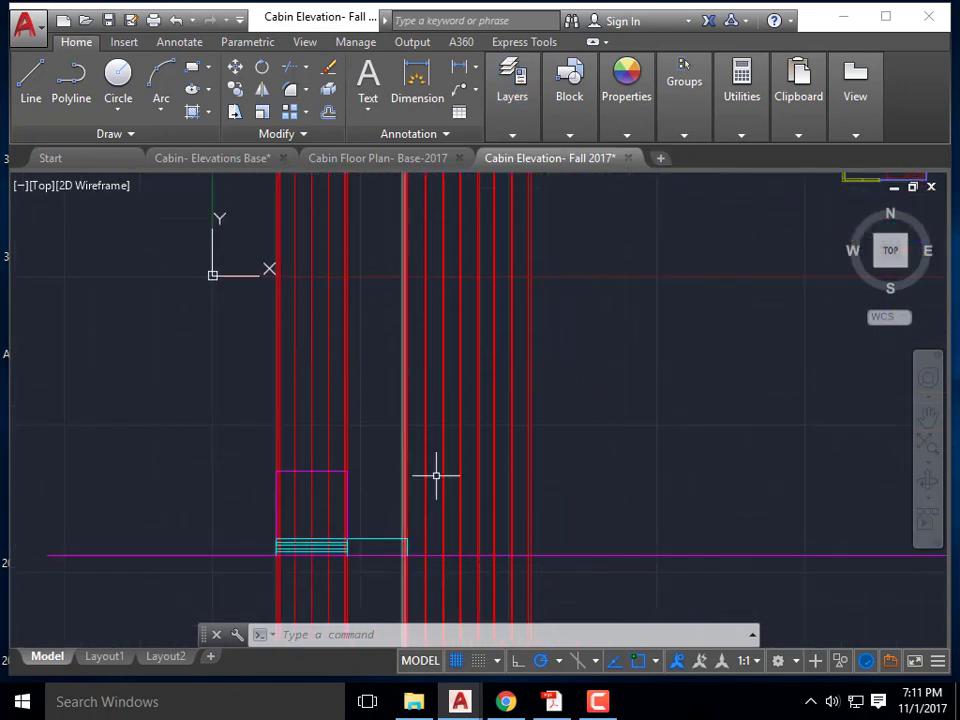
scroll(370, 510, "up", 4)
scroll(412, 392, "down", 4)
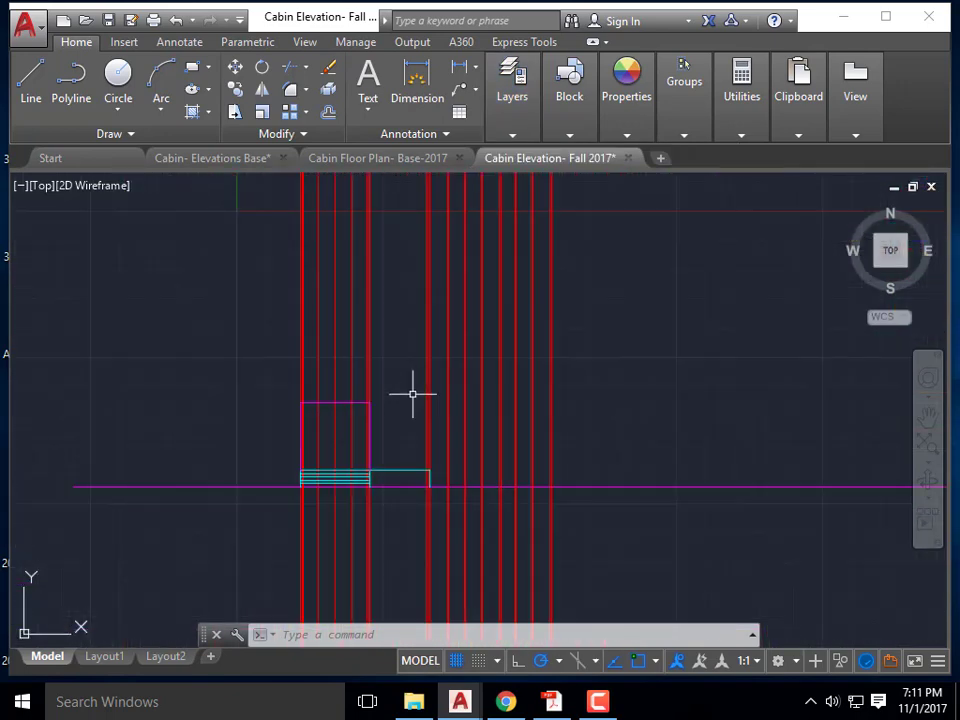
scroll(402, 436, "up", 2)
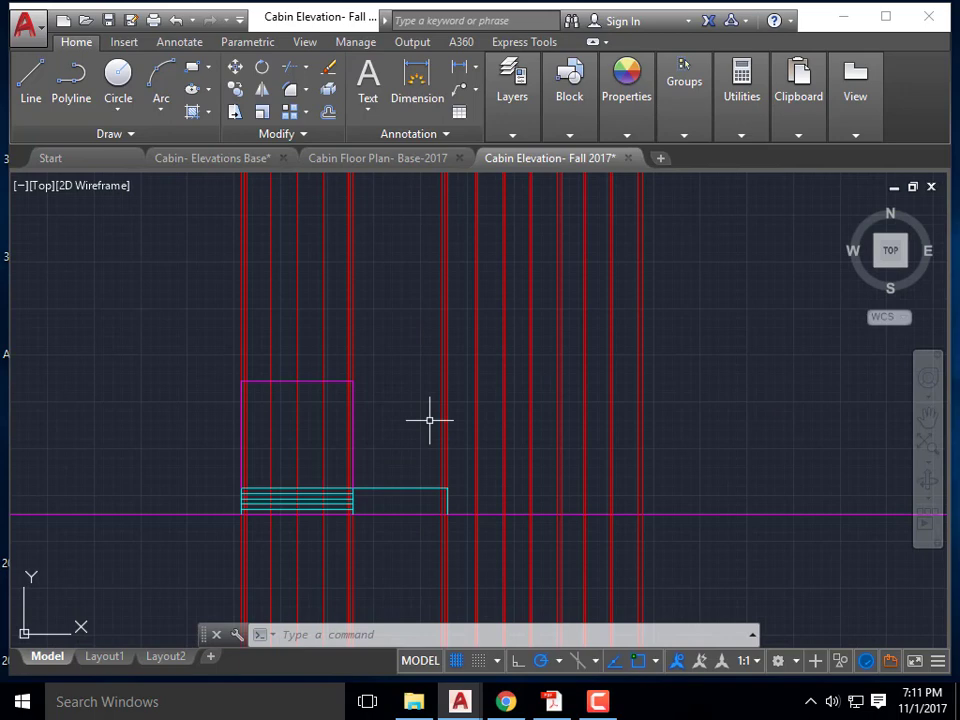
type("l")
key("Escape")
key("Escape")
key("Escape")
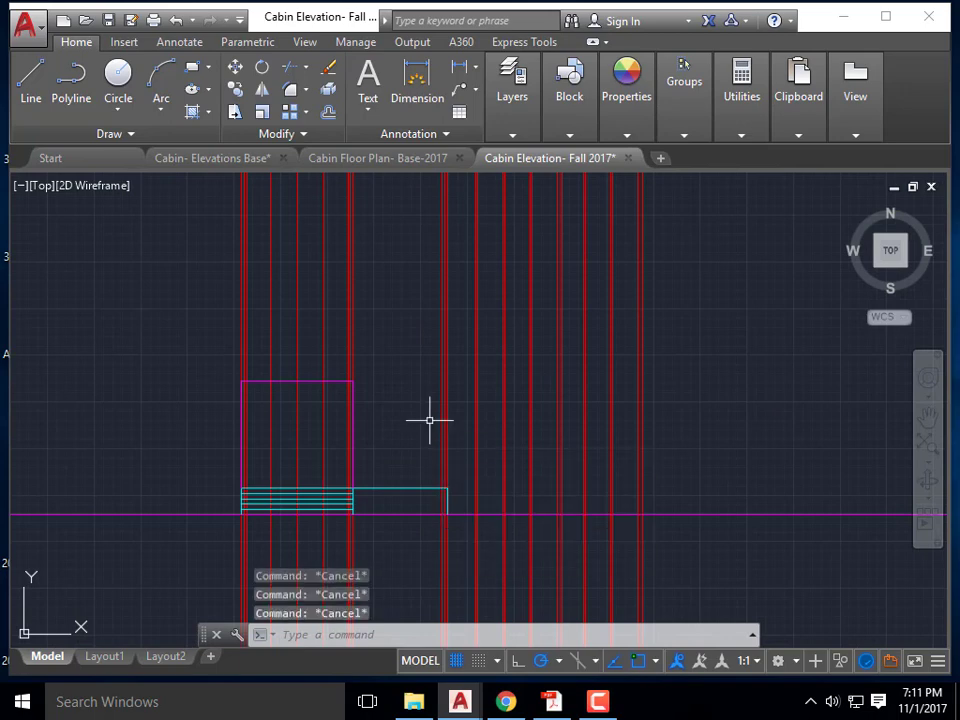
- Start a polyline on the magenta wall's right edge, 3' below its upper-right corner
type("pl")
key("Return")
scroll(362, 390, "up", 4)
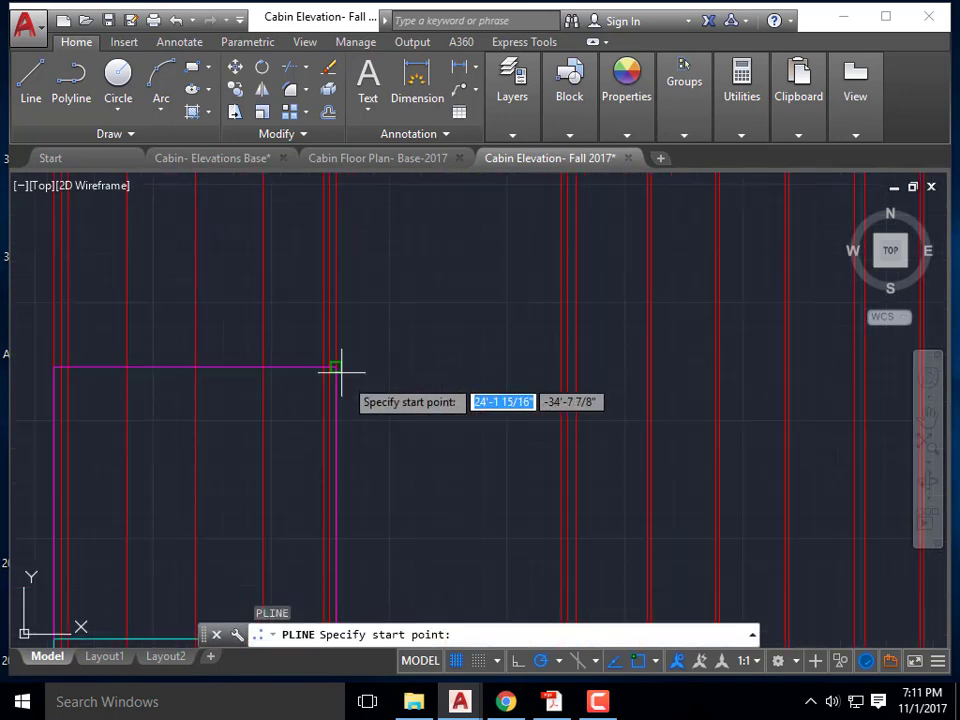
type("3")
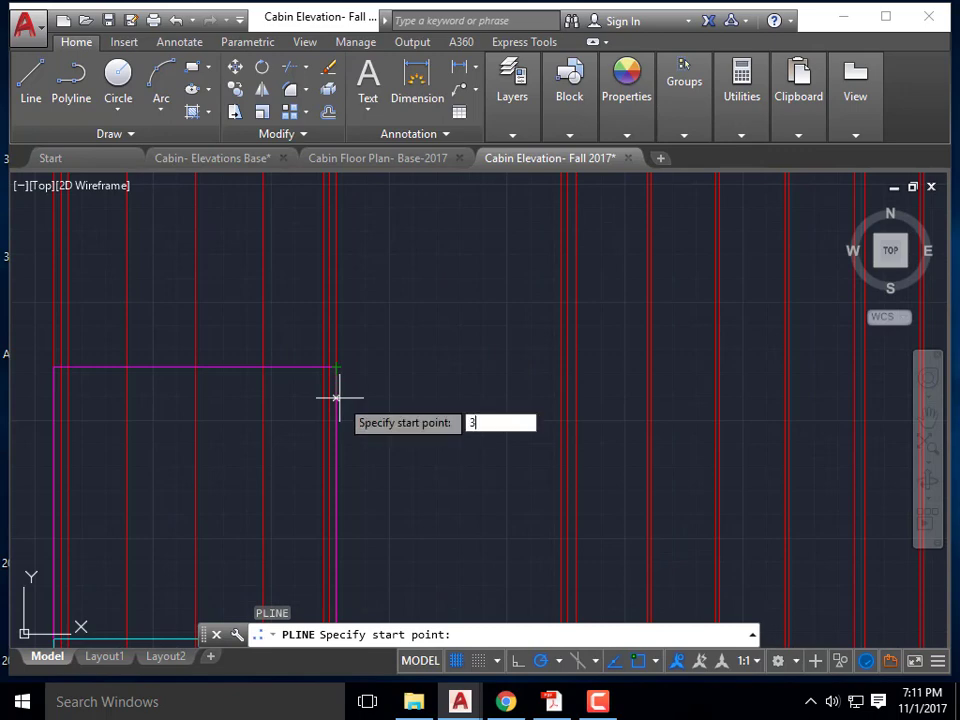
type("'")
key("Return")
- Continue the blue polyline horizontally about 23'-4" to the outer ray of the middle wall's right corner and straight down to the ground line
scroll(410, 455, "down", 4)
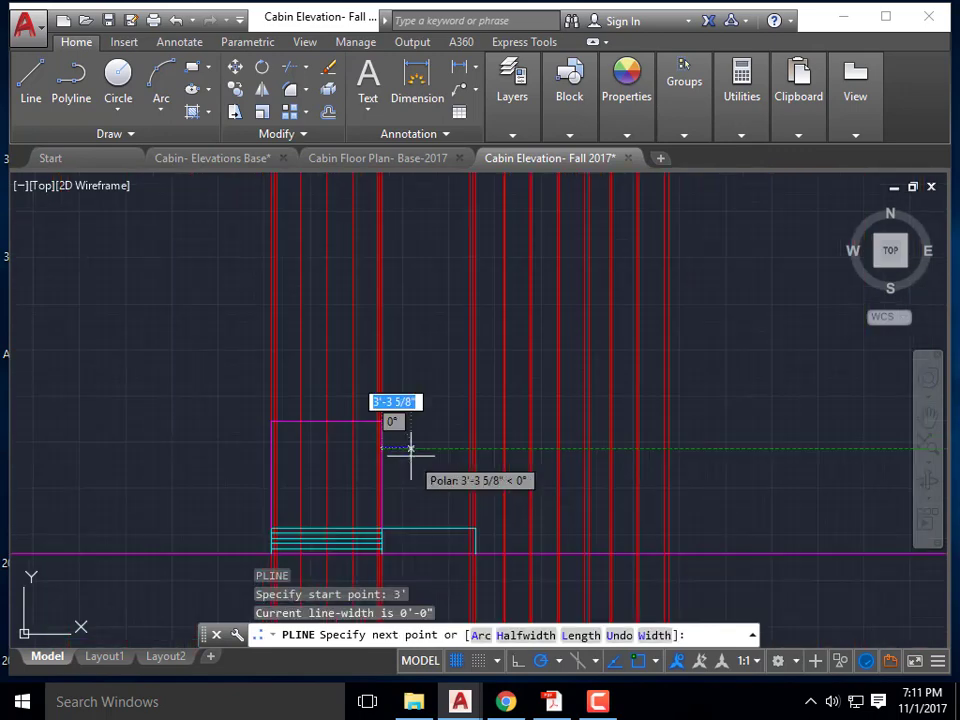
scroll(430, 250, "up", 6)
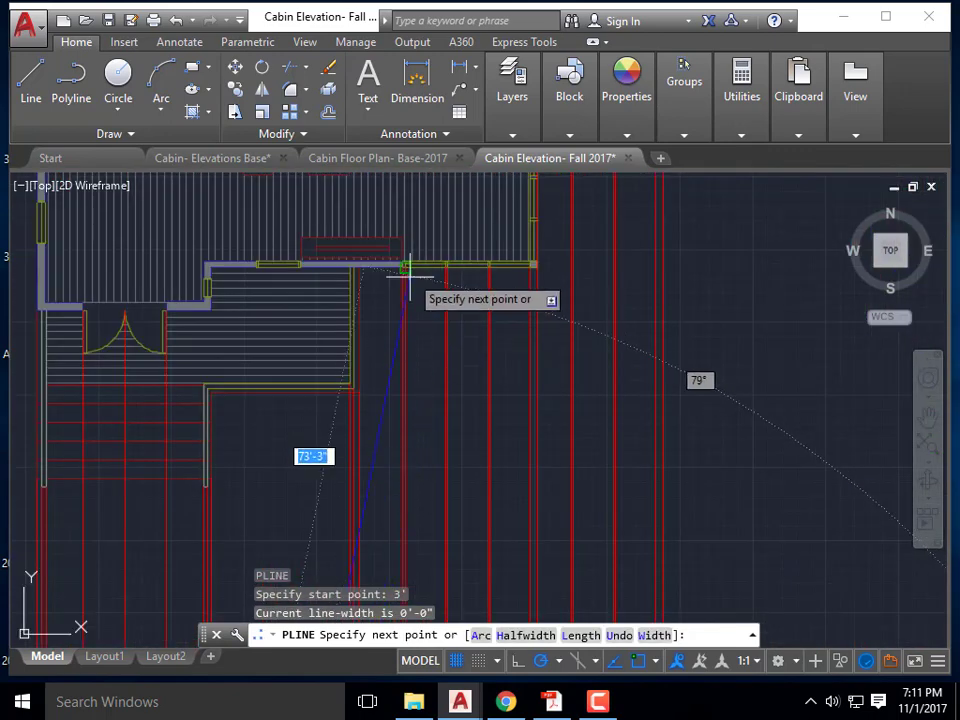
scroll(410, 270, "down", 2)
scroll(493, 280, "down", 4)
middle_click_drag(494, 486, 489, 219)
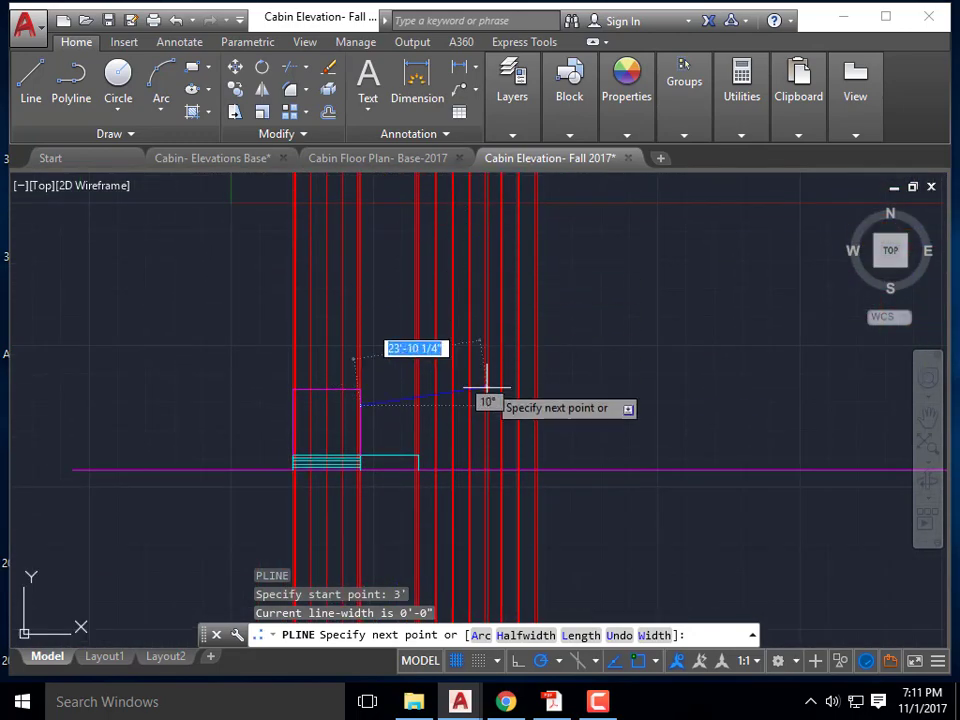
scroll(489, 410, "up", 2)
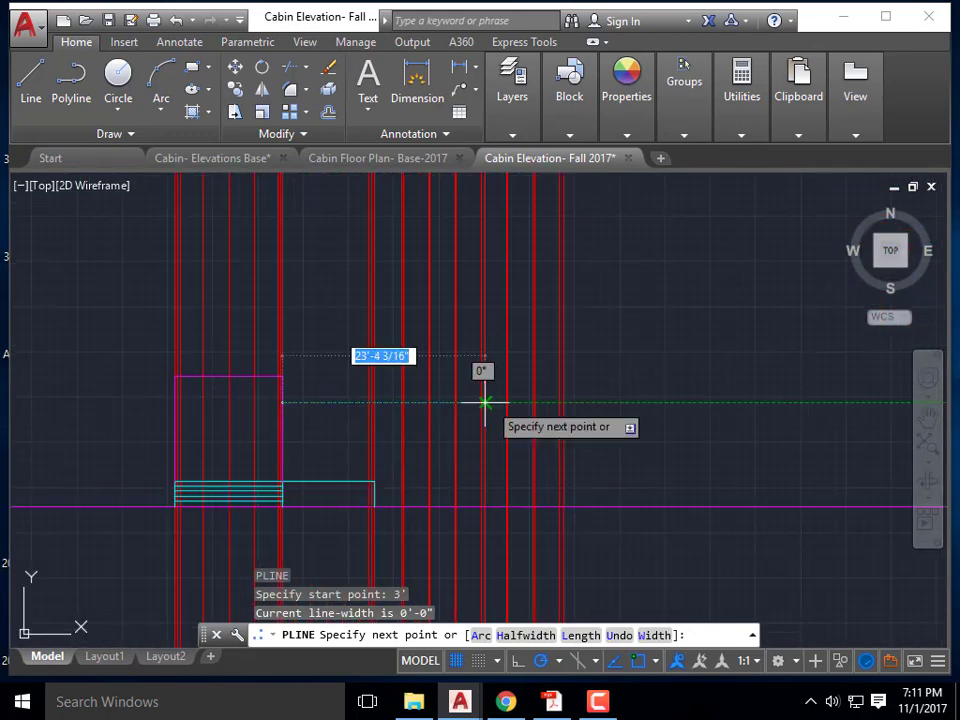
left_click(487, 507)
key("Escape")
- Check the rearmost wall in the floor plan and make the Elevation- Yellow layer current
scroll(625, 454, "down", 4)
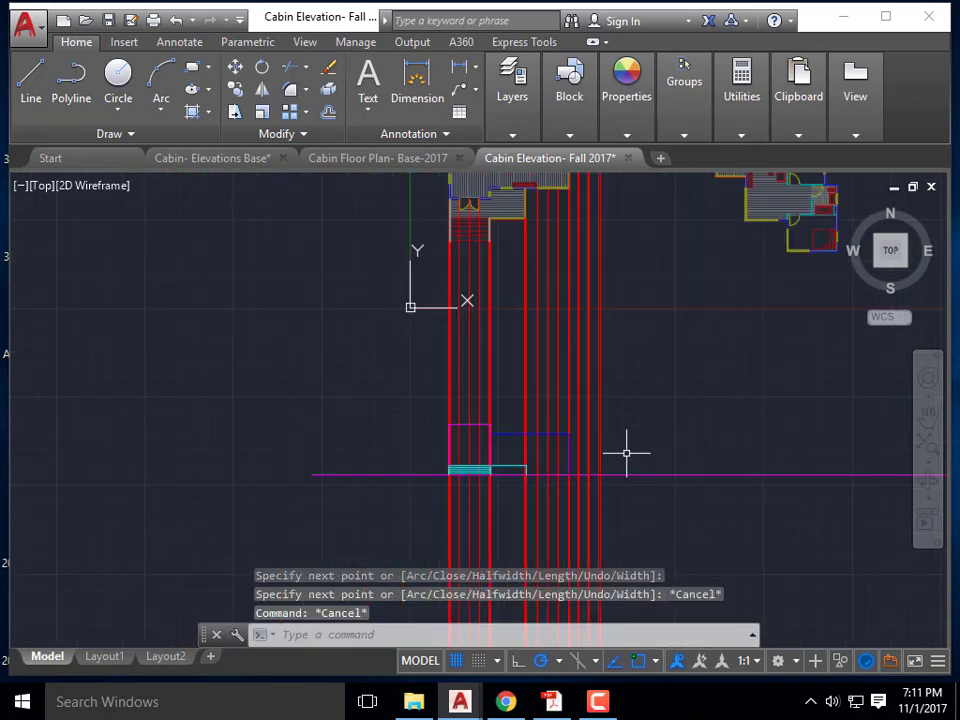
middle_click_drag(613, 398, 595, 416)
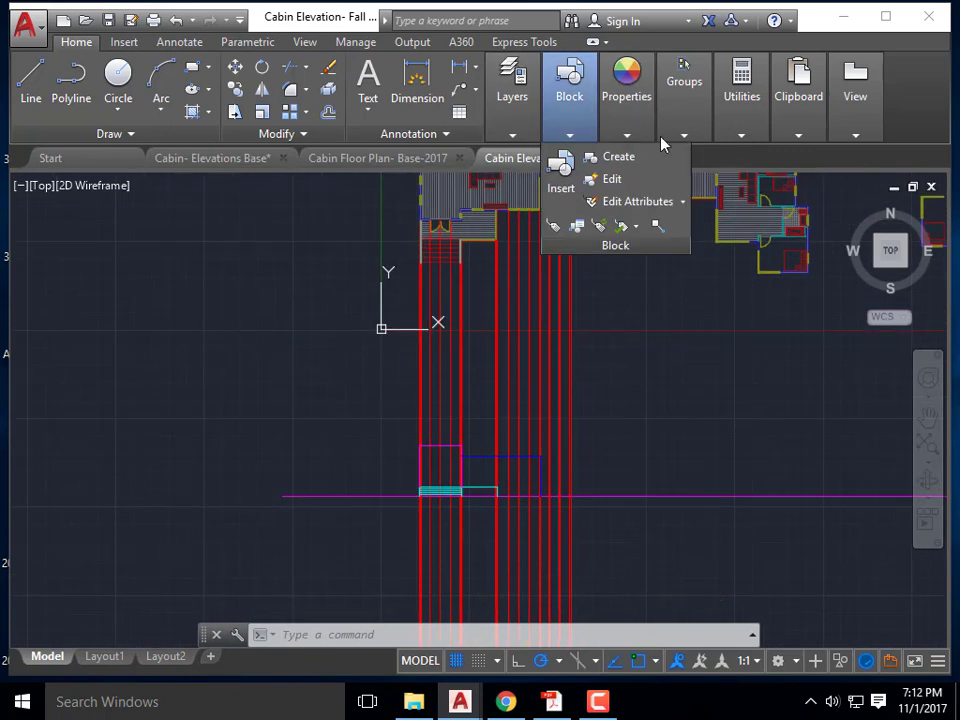
middle_click_drag(612, 266, 597, 371)
scroll(544, 301, "up", 4)
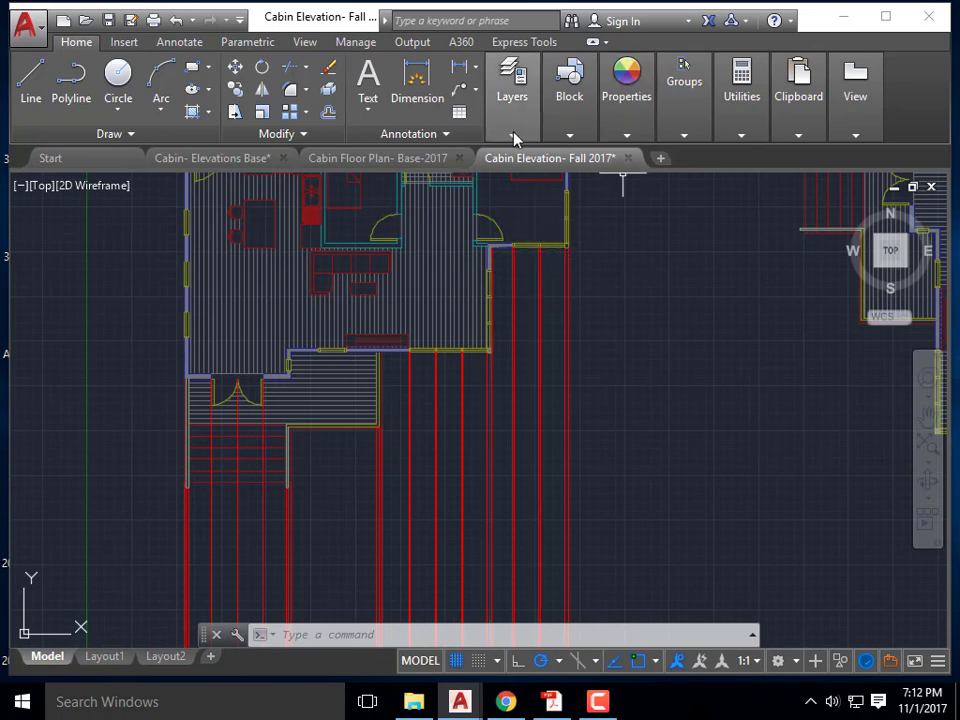
mouse_move(568, 125)
mouse_move(512, 110)
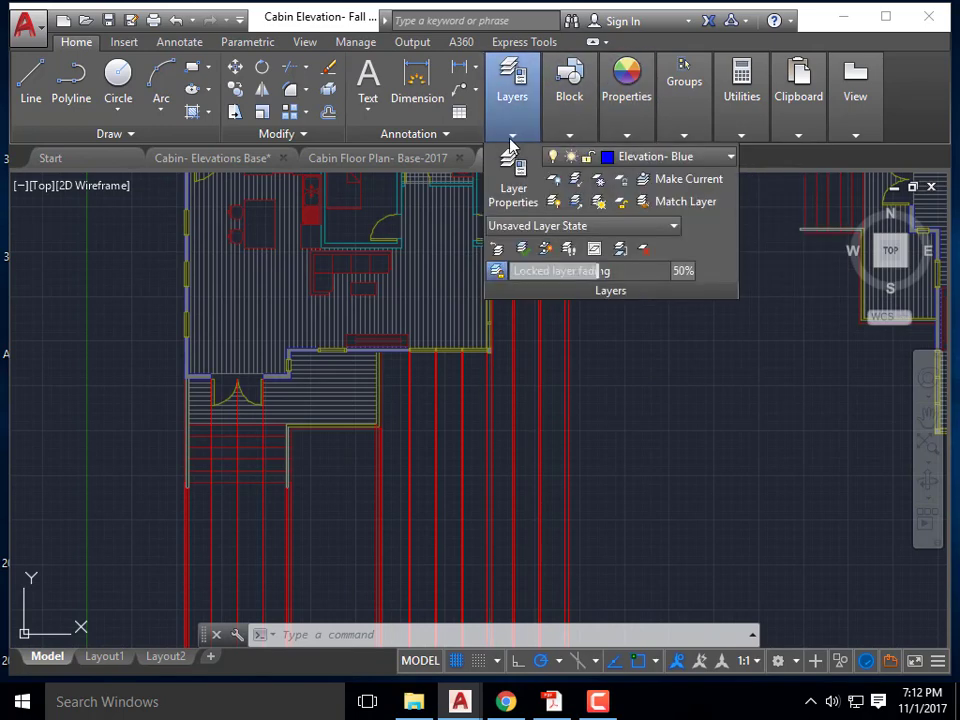
left_click(606, 156)
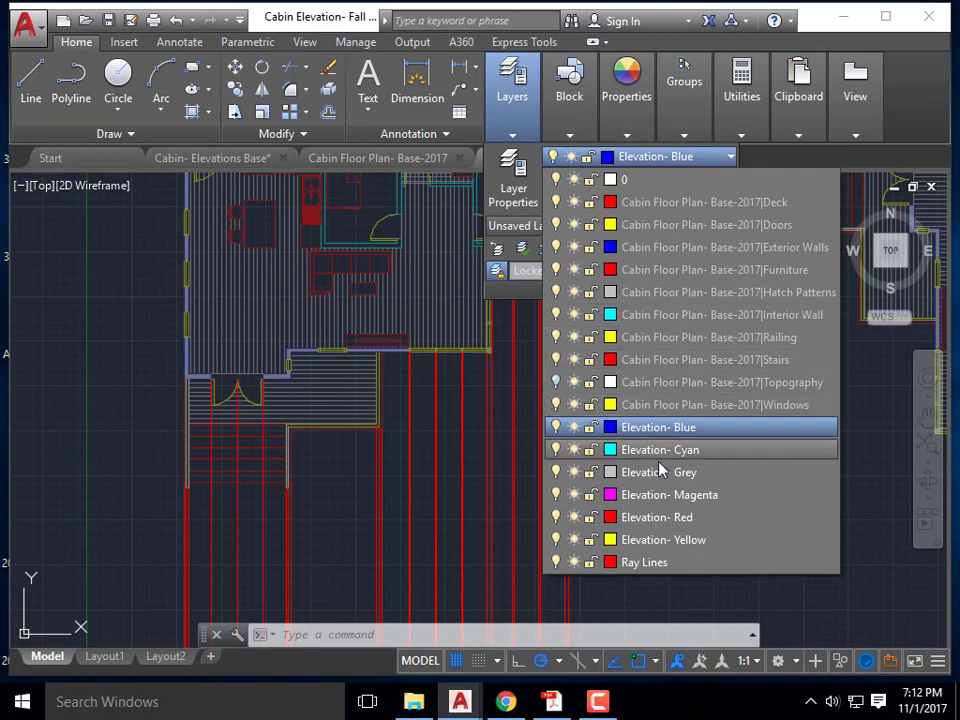
left_click(654, 540)
- Draw a polyline from the blue wall's upper-right corner 2' up, horizontally to the outermost right ray, and straight down to the ground line
scroll(561, 319, "down", 6)
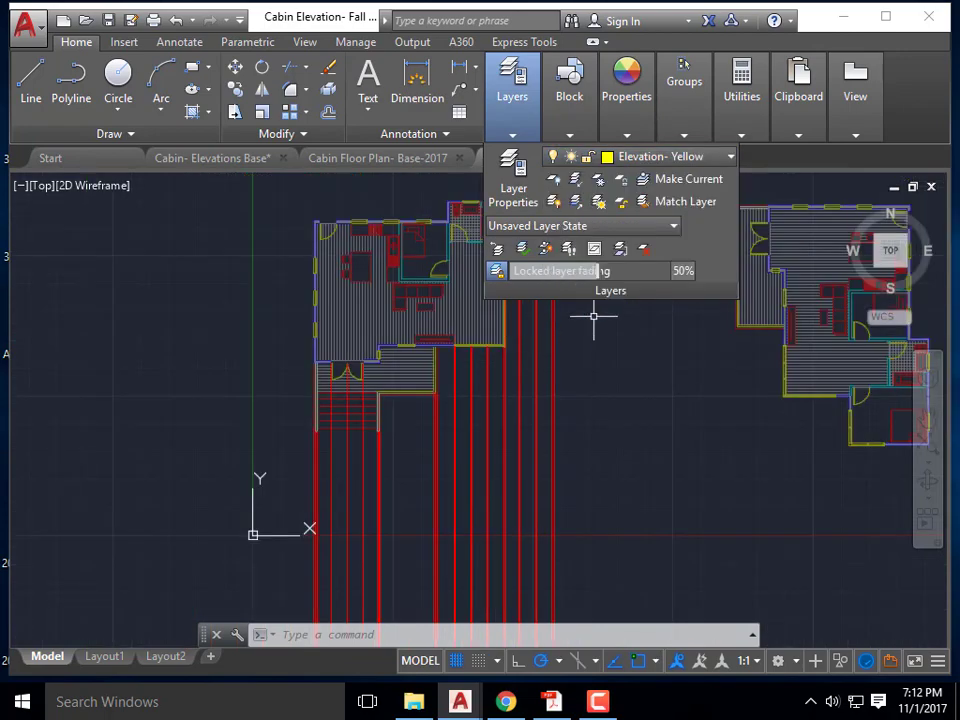
scroll(689, 414, "up", 3)
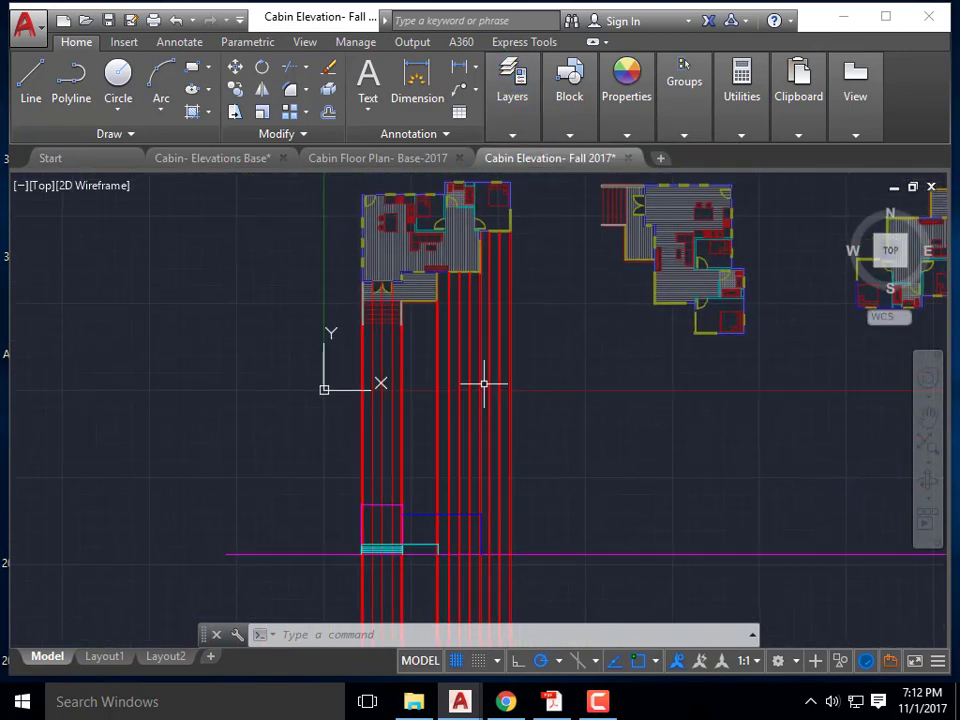
scroll(507, 527, "up", 4)
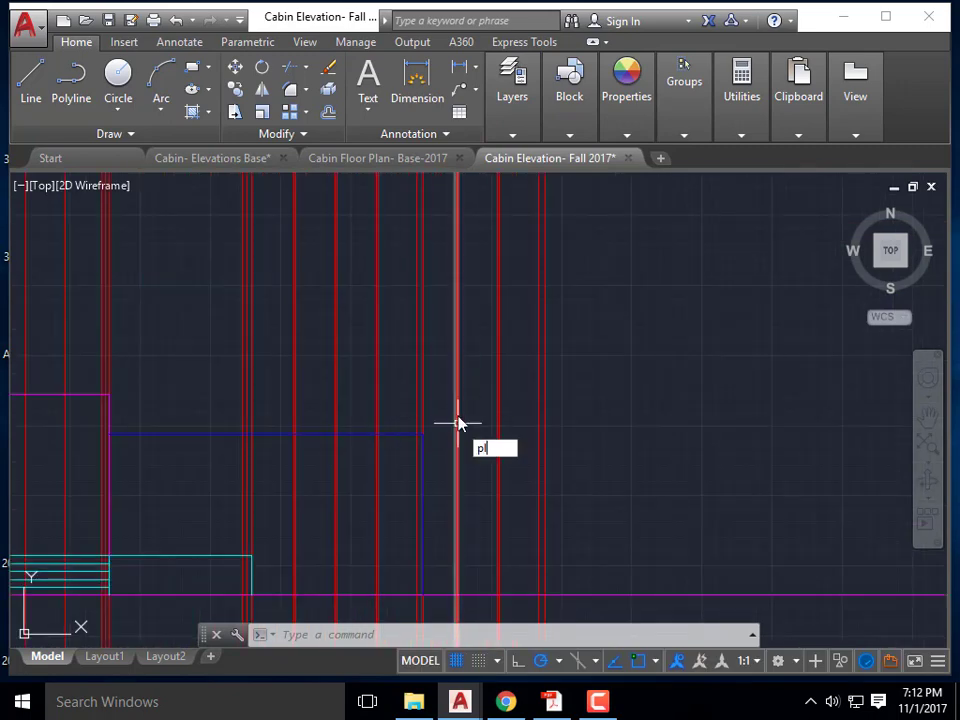
key("Return")
left_click(422, 433)
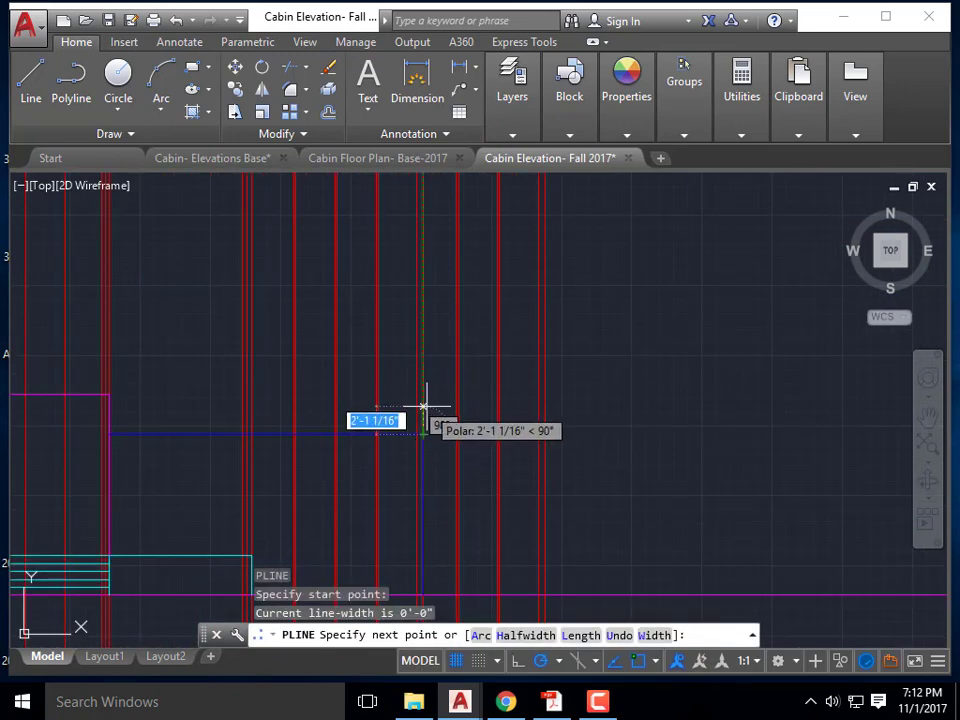
type("2'")
key("Return")
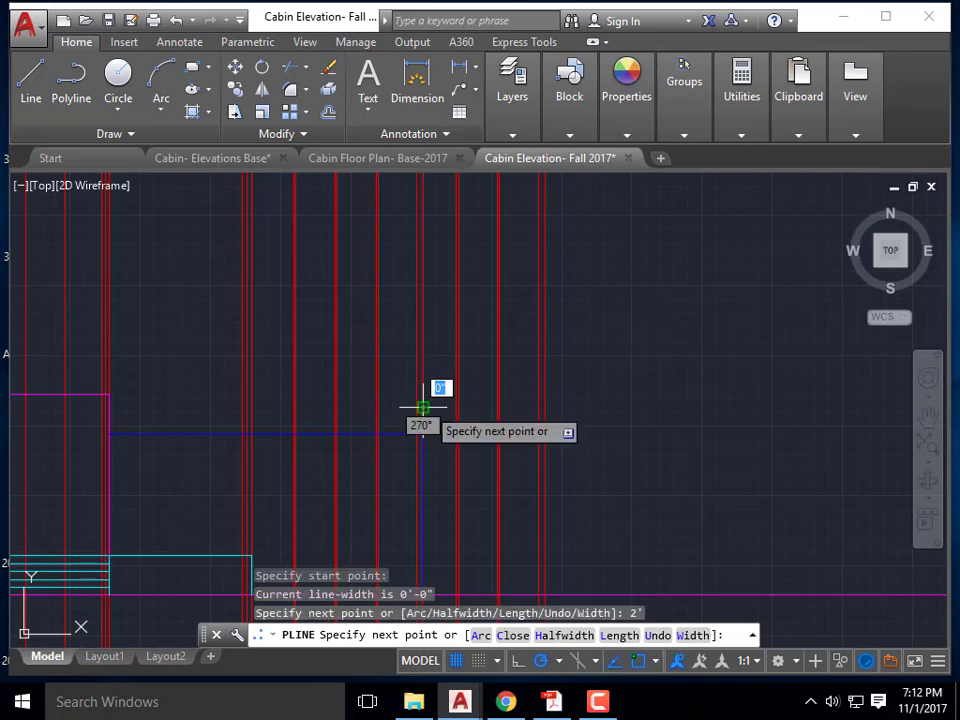
left_click(544, 408)
middle_click_drag(544, 516, 548, 395)
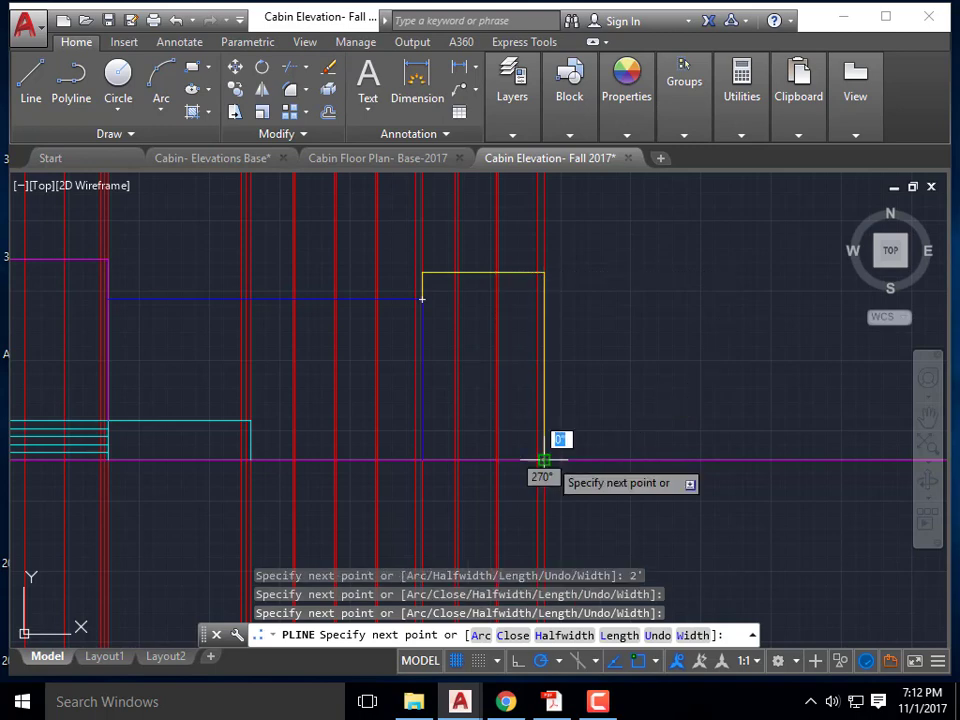
key("Escape")
- Turn off the Ray Lines layer
scroll(583, 395, "down", 5)
left_click(630, 115)
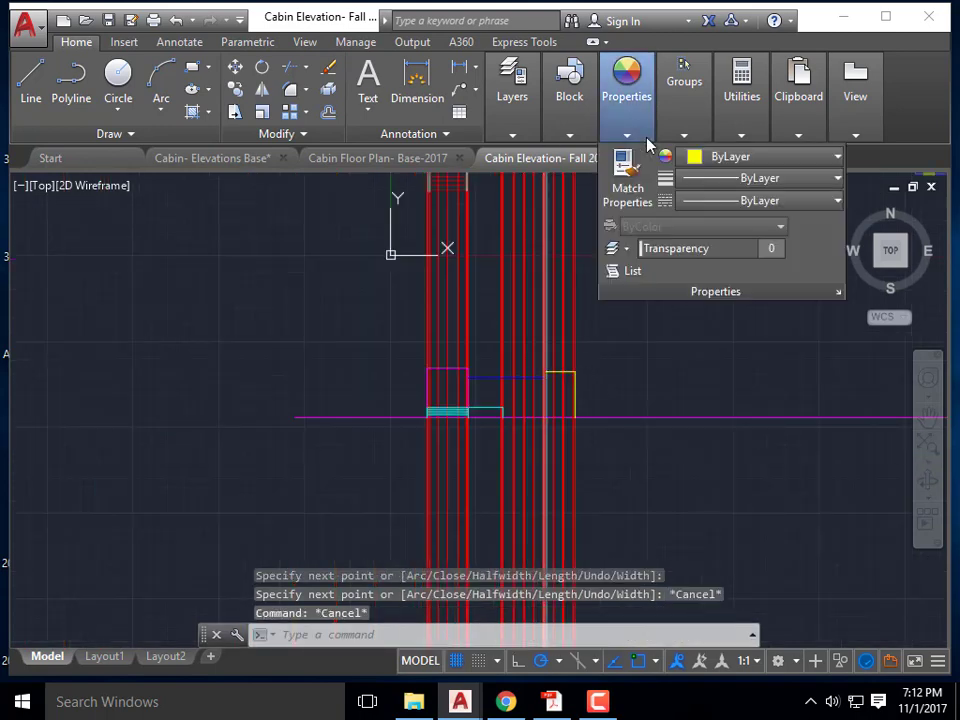
left_click(517, 138)
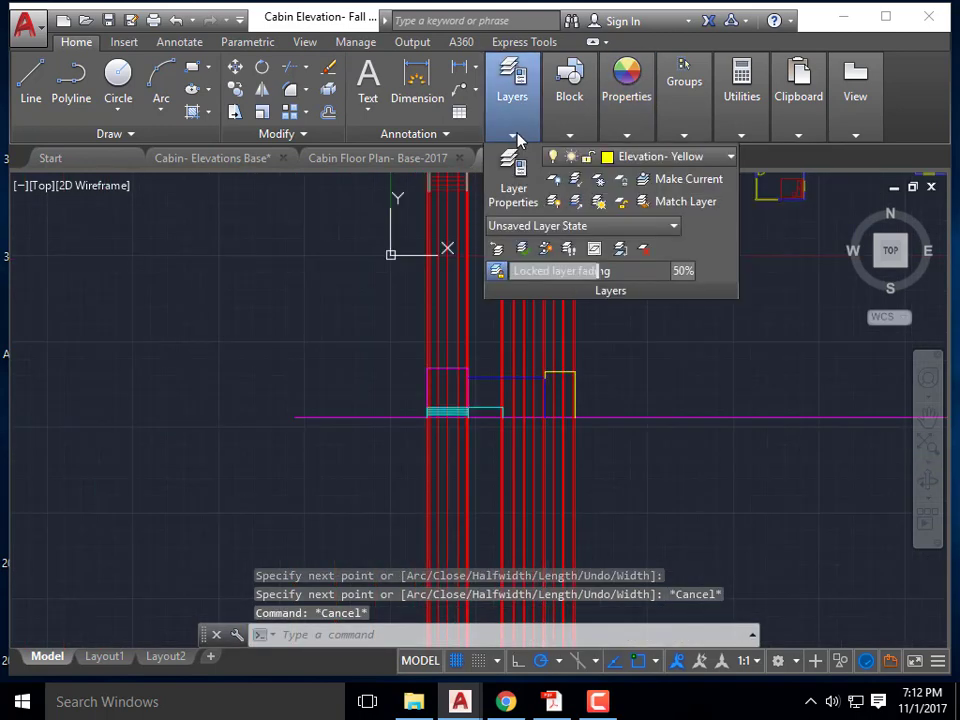
left_click(665, 157)
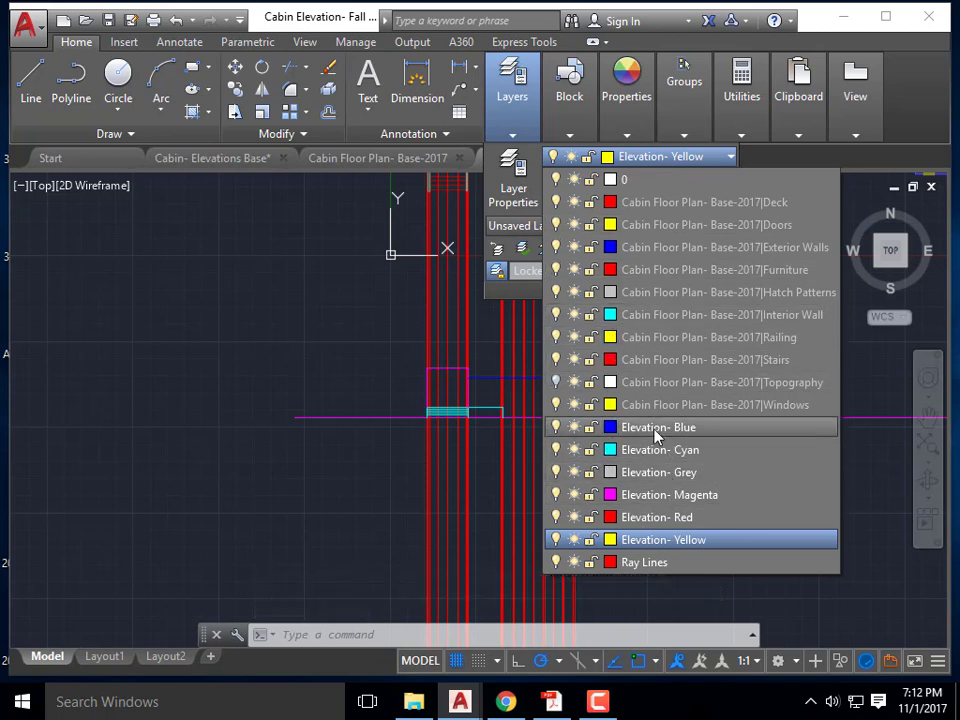
left_click(557, 563)
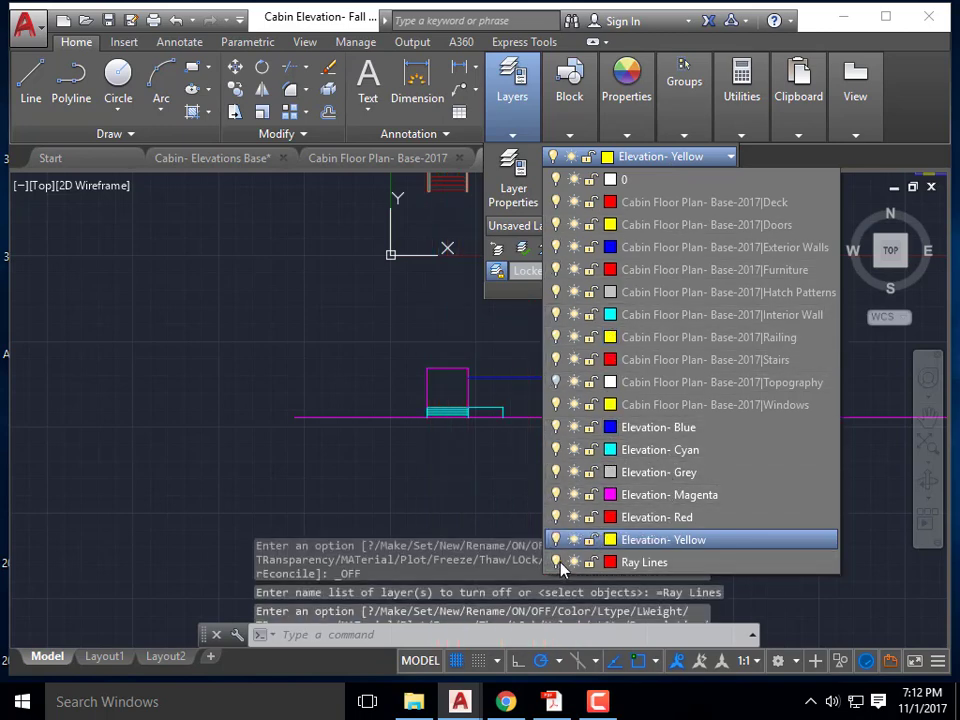
- Examine the magenta, blue and yellow wall outlines of the elevation in relation to the floor plans above
scroll(403, 456, "down", 3)
scroll(440, 490, "up", 5)
scroll(354, 449, "up", 2)
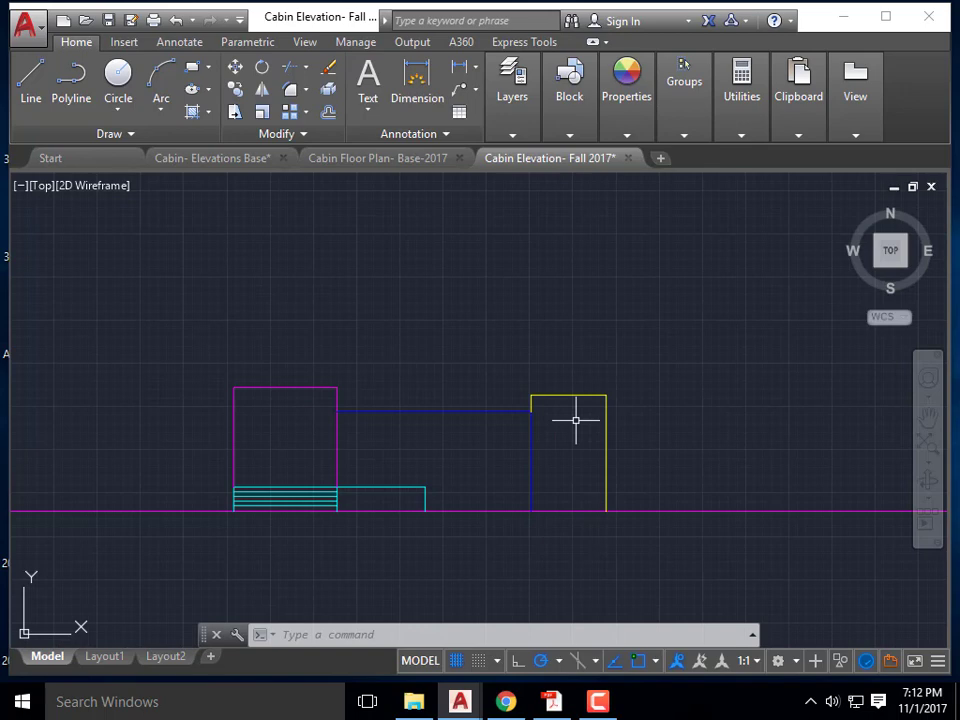
scroll(383, 373, "down", 2)
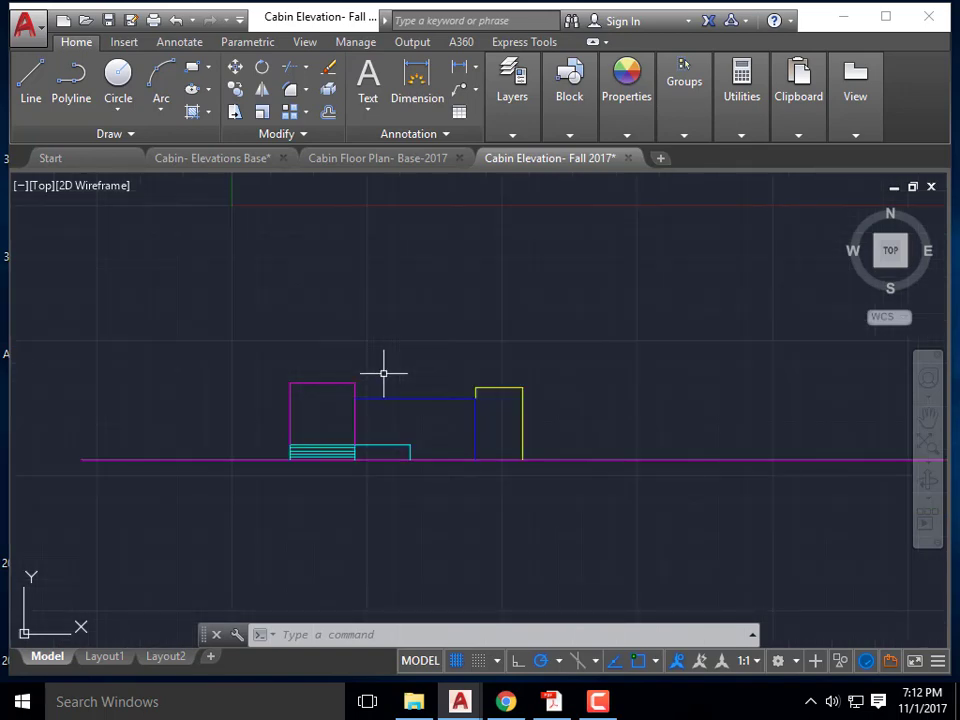
middle_click_drag(385, 314, 399, 392)
scroll(398, 391, "down", 2)
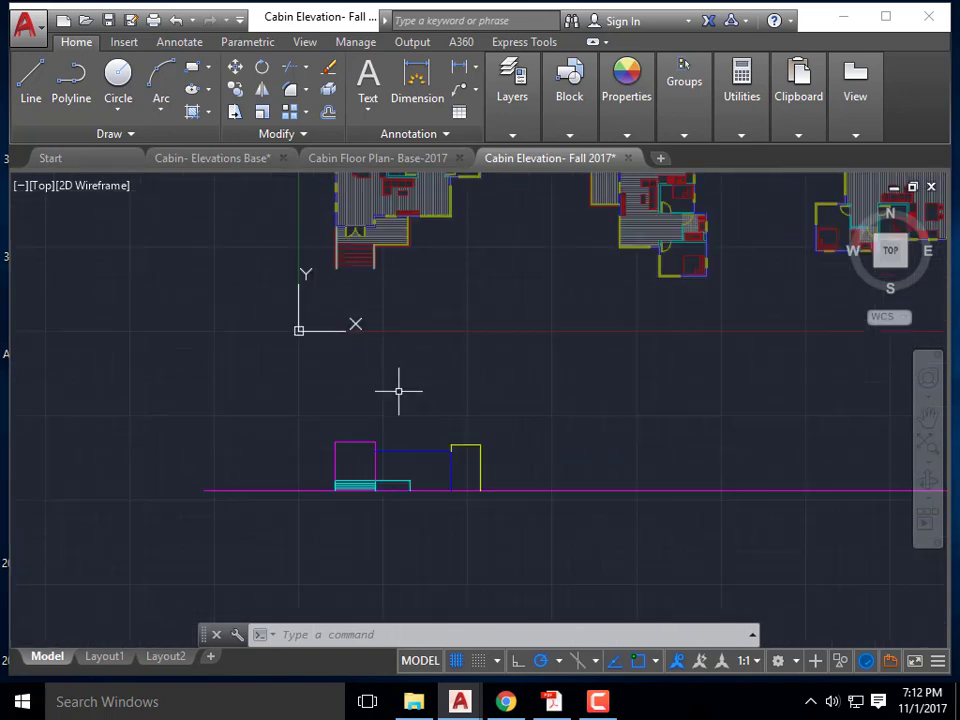
scroll(408, 449, "up", 2)
scroll(276, 495, "up", 2)
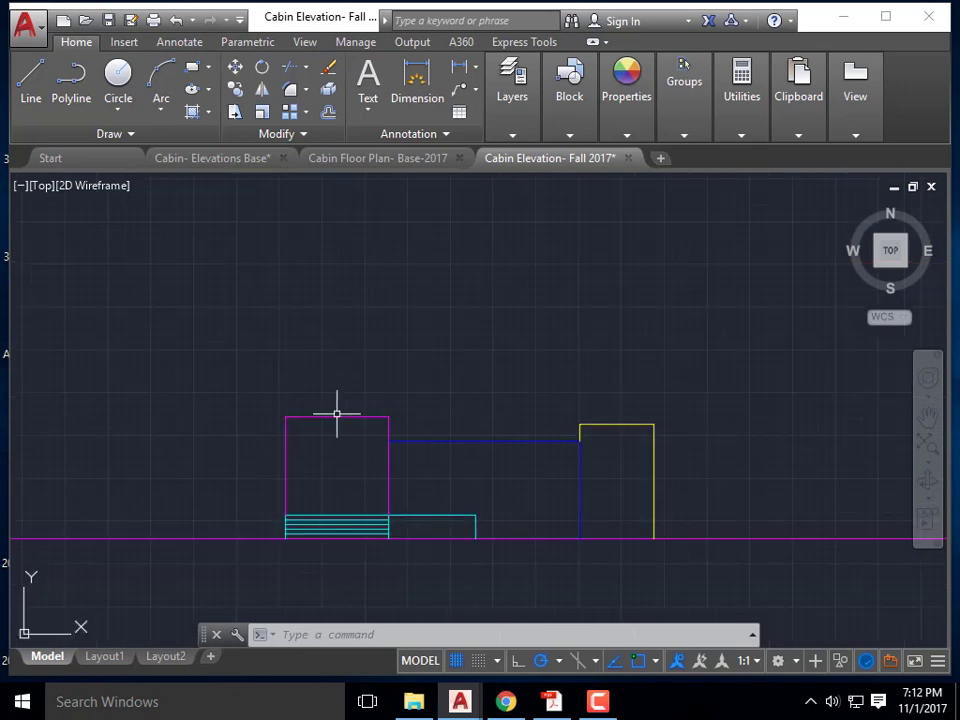
middle_click_drag(384, 459, 296, 429)
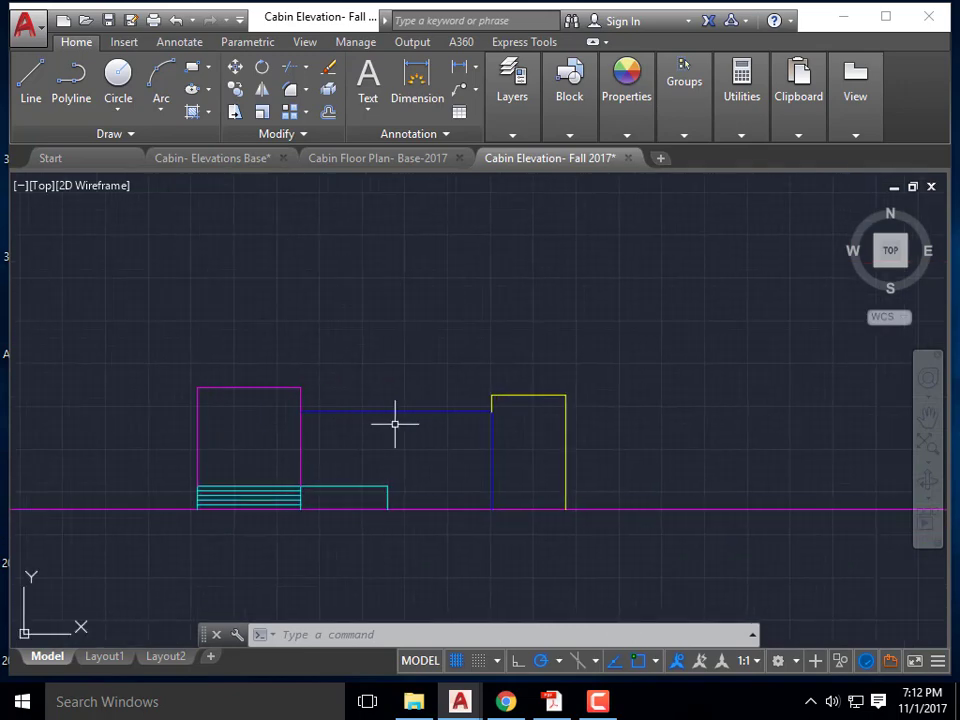
scroll(395, 424, "down", 1)
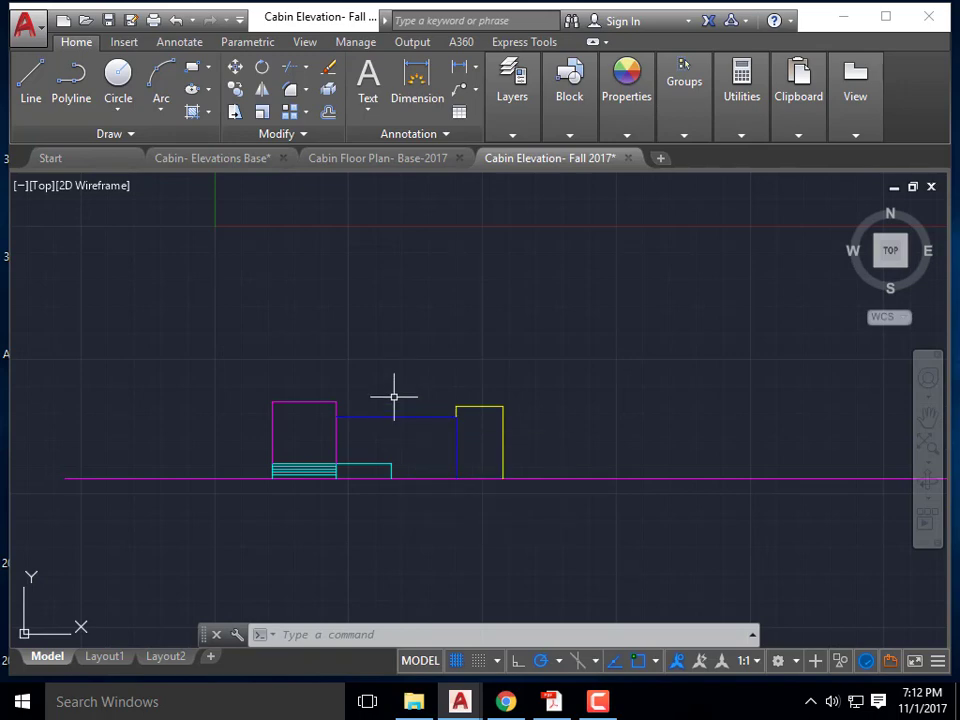
scroll(393, 395, "down", 2)
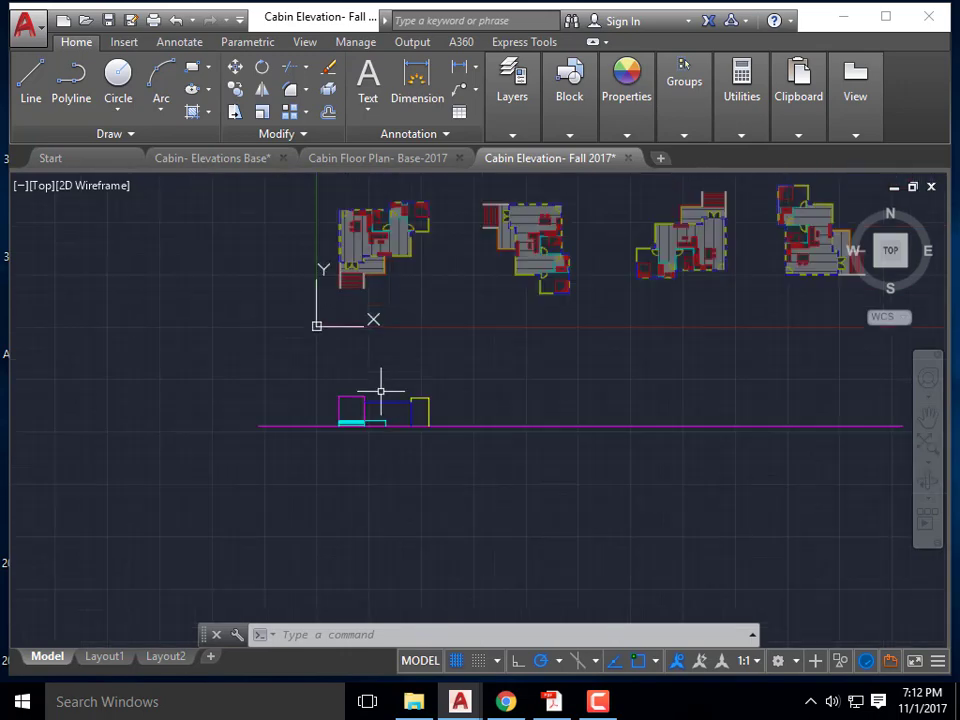
- Turn the Ray Lines layer back on
scroll(381, 392, "up", 1)
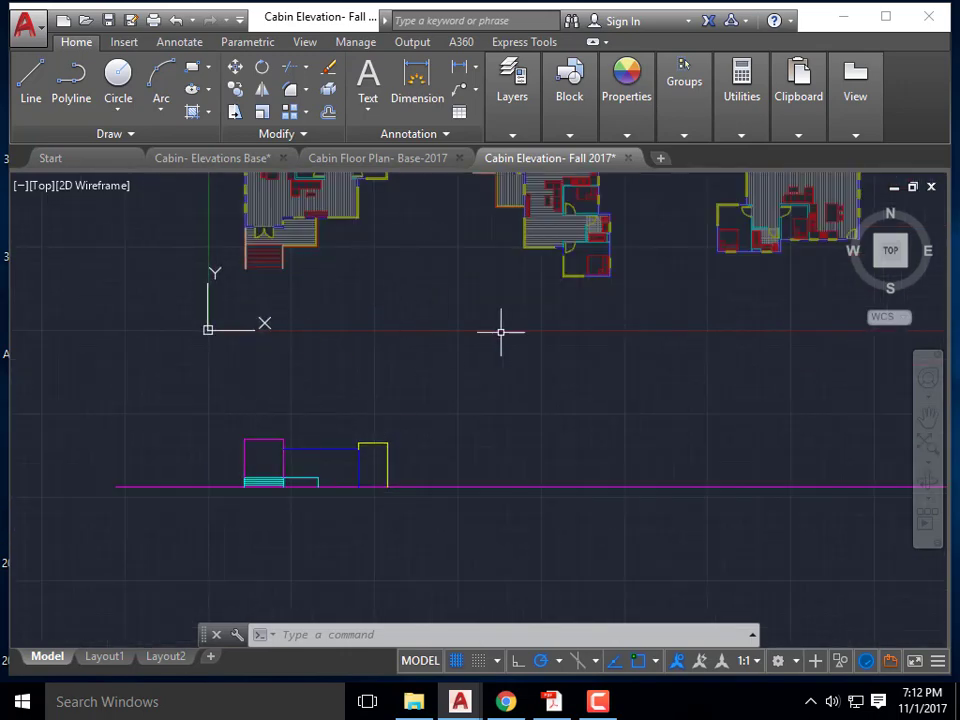
scroll(250, 480, "up", 2)
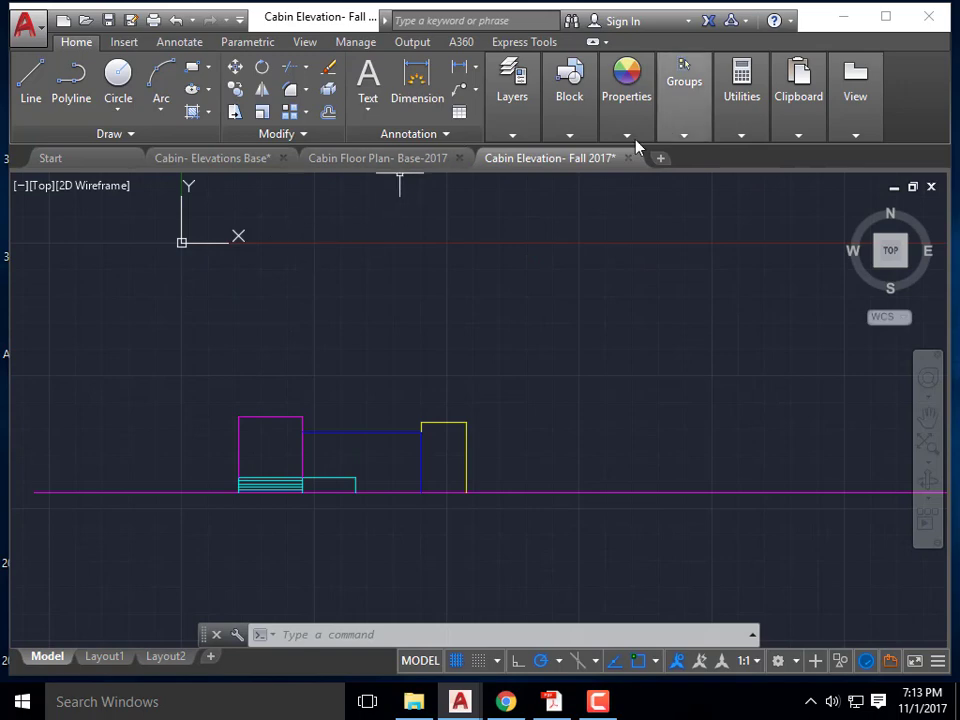
mouse_move(520, 145)
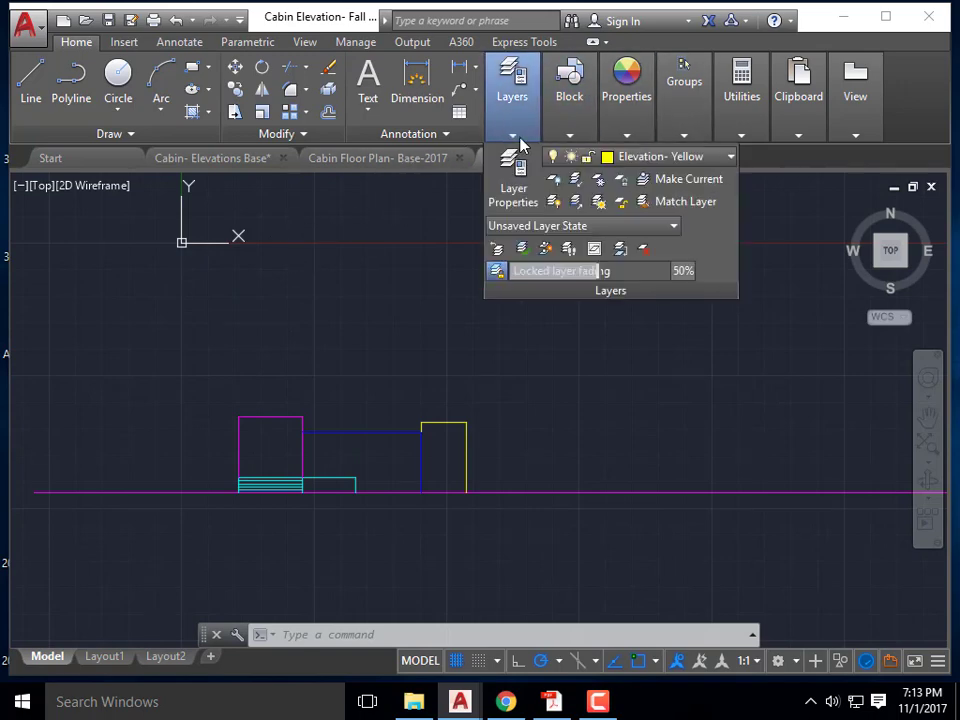
left_click(648, 158)
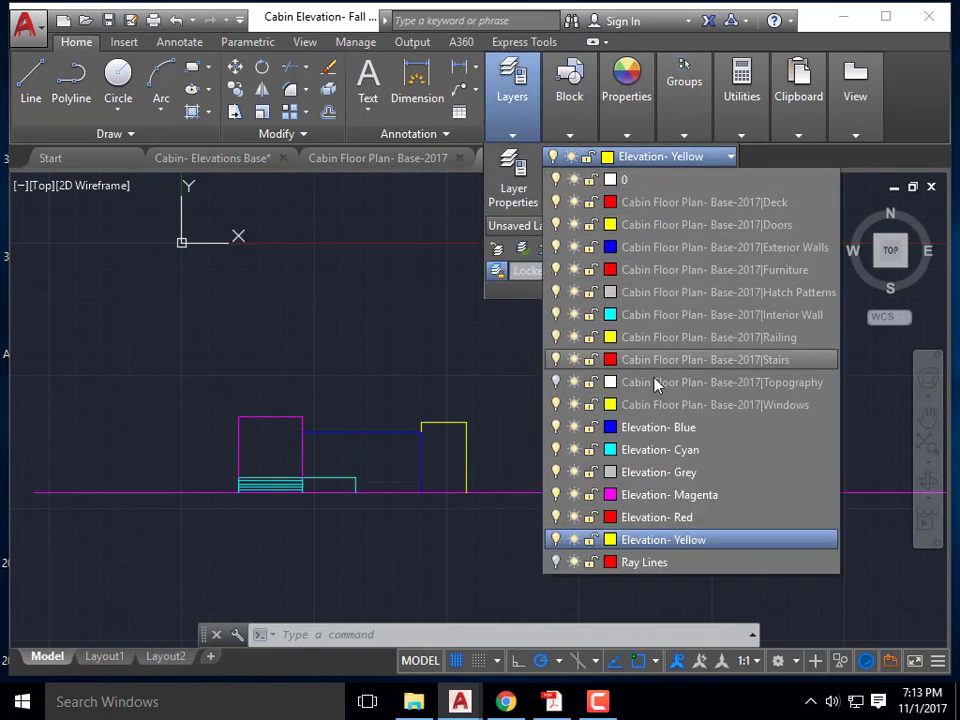
left_click(556, 561)
scroll(425, 336, "down", 3)
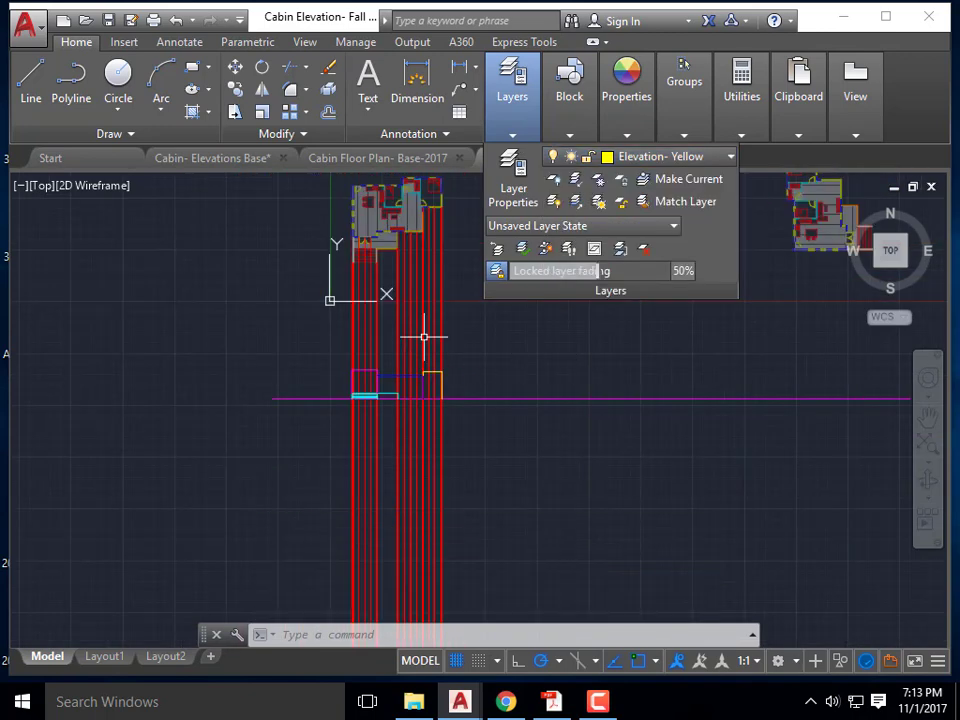
- Make the Elevation- Cyan layer current for drawing the entry doors
scroll(437, 251, "up", 4)
scroll(272, 237, "up", 2)
scroll(272, 233, "down", 2)
mouse_move(287, 508)
middle_mouse_down()
mouse_move(291, 377)
mouse_move(270, 433)
middle_mouse_up()
scroll(270, 497, "up", 4)
mouse_move(558, 140)
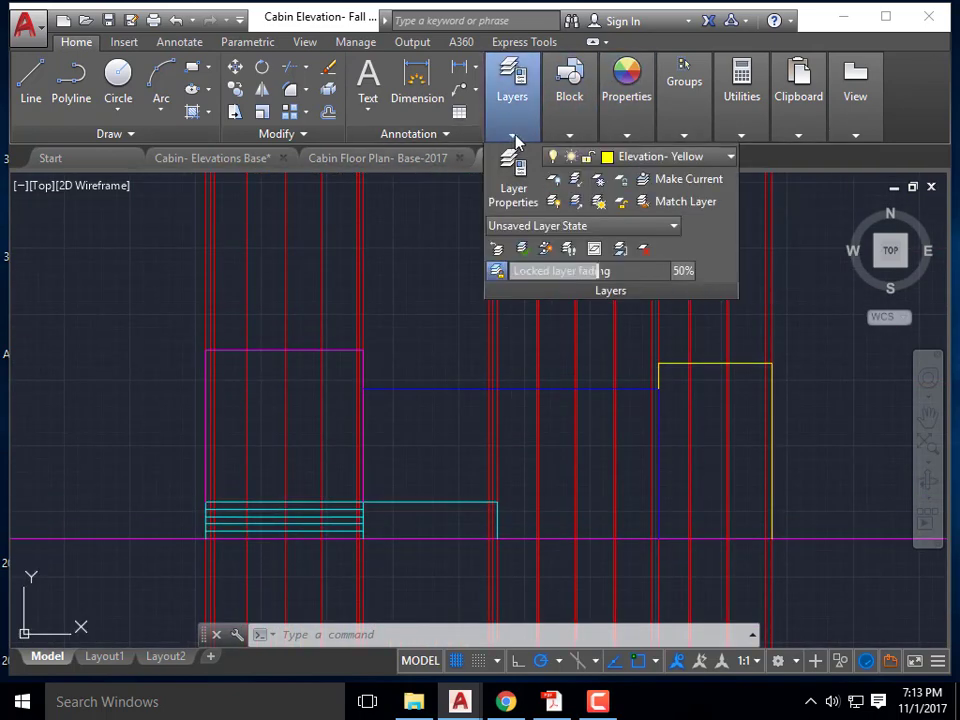
mouse_move(512, 125)
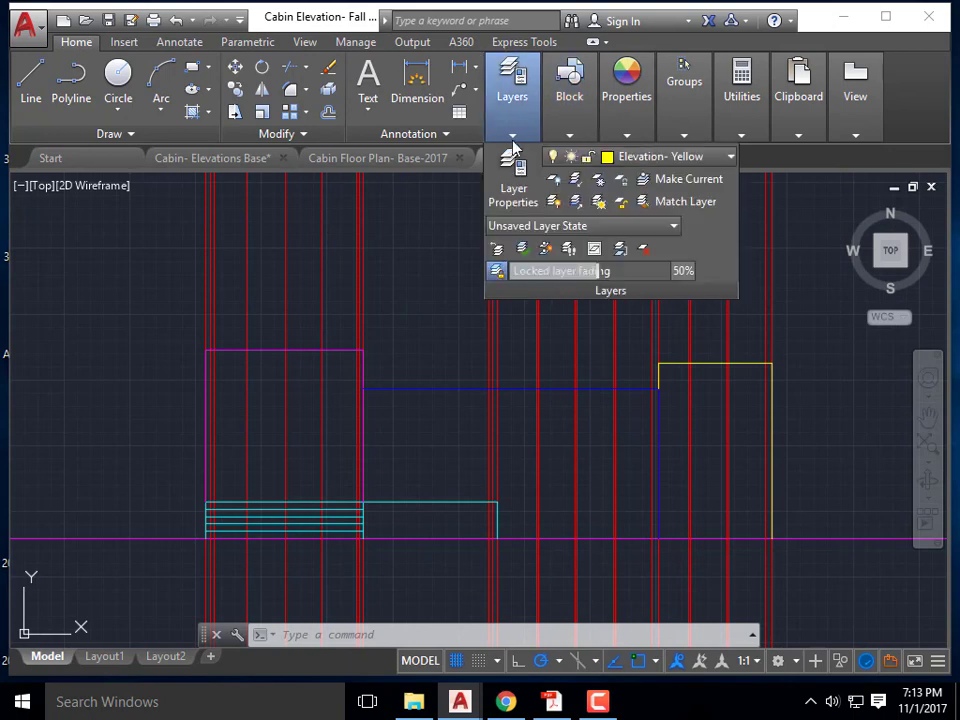
left_click(621, 156)
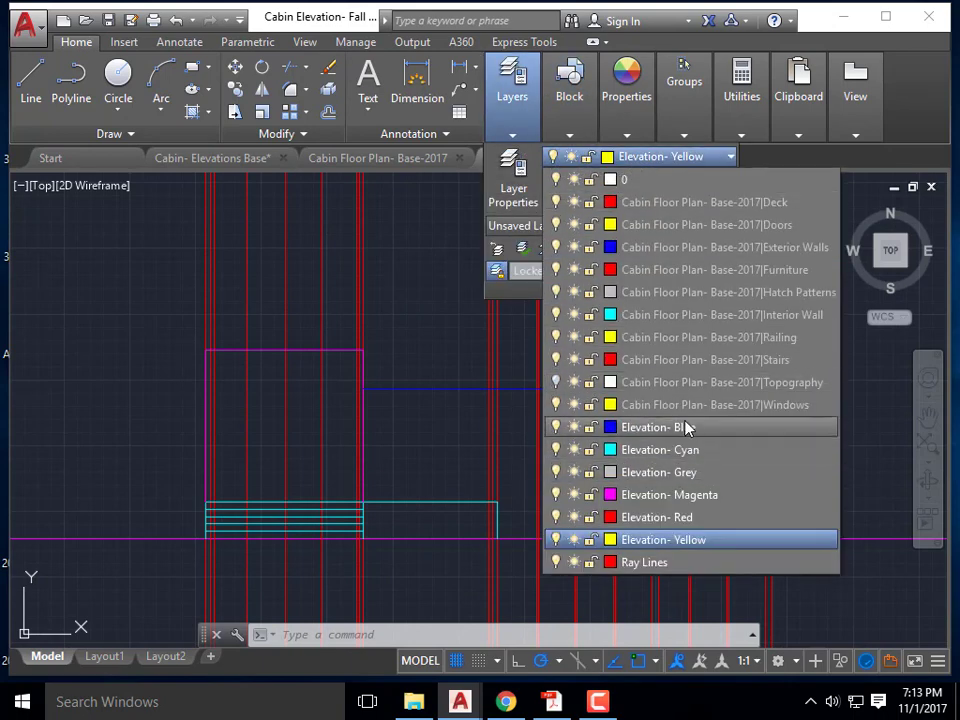
left_click(688, 450)
- Draw a polyline door outline on the magenta wall: 7' up from the deck along the left door ray, across to the right door ray, and down
scroll(300, 490, "up", 4)
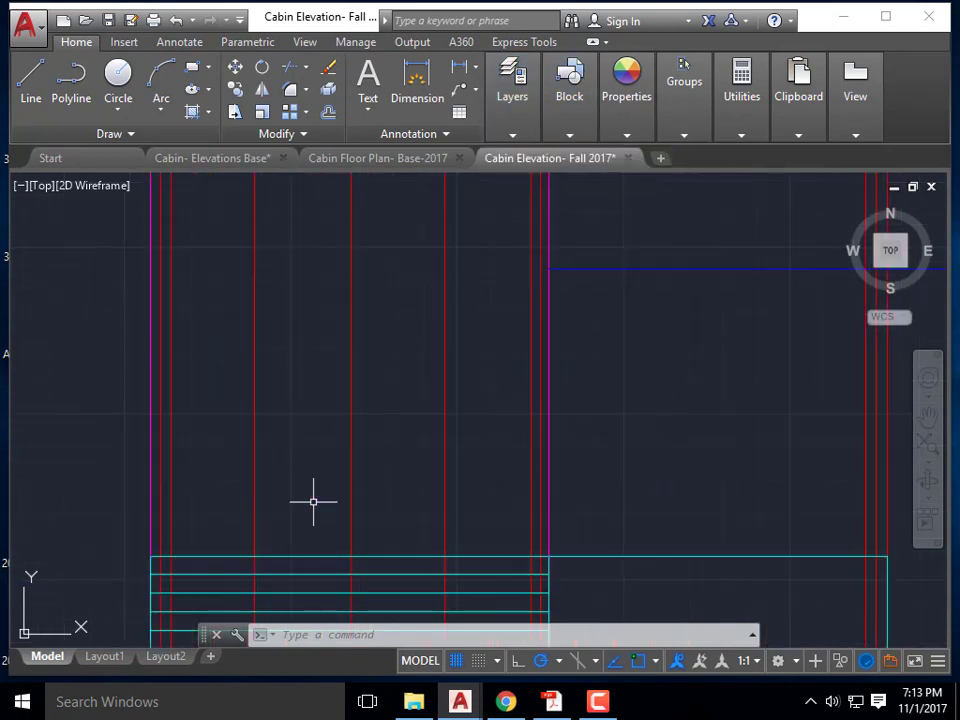
key("Return")
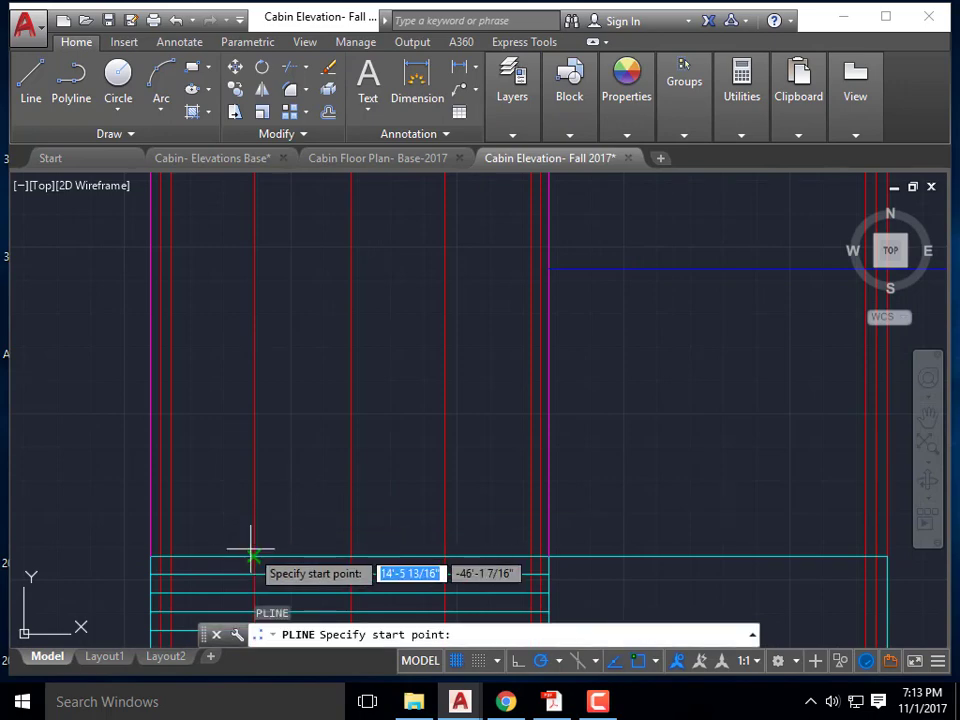
left_click(253, 556)
type("7")
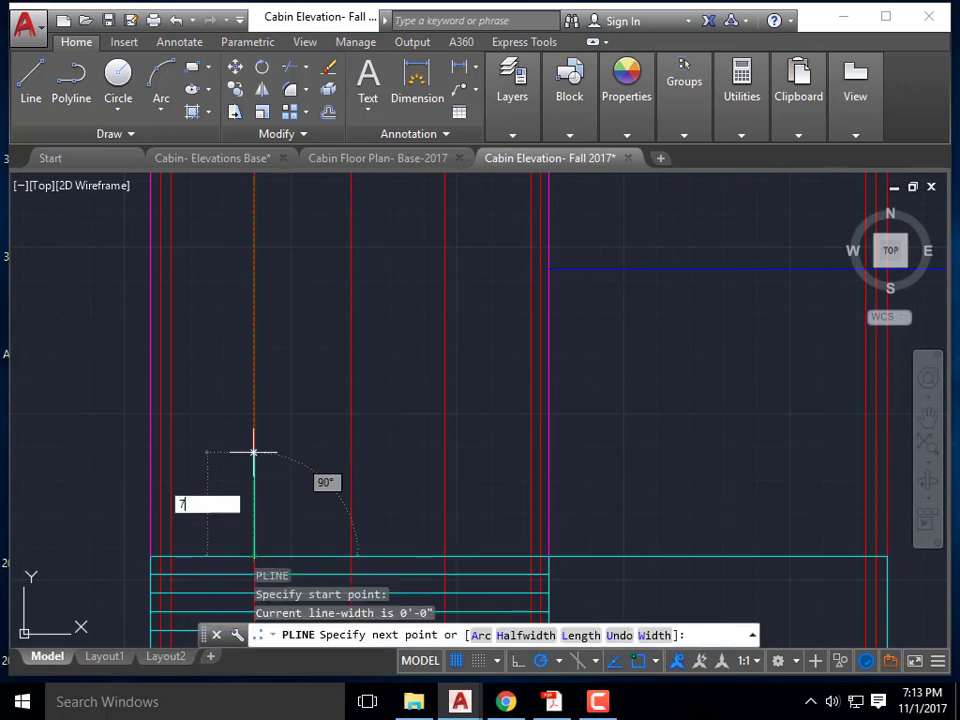
key("Return")
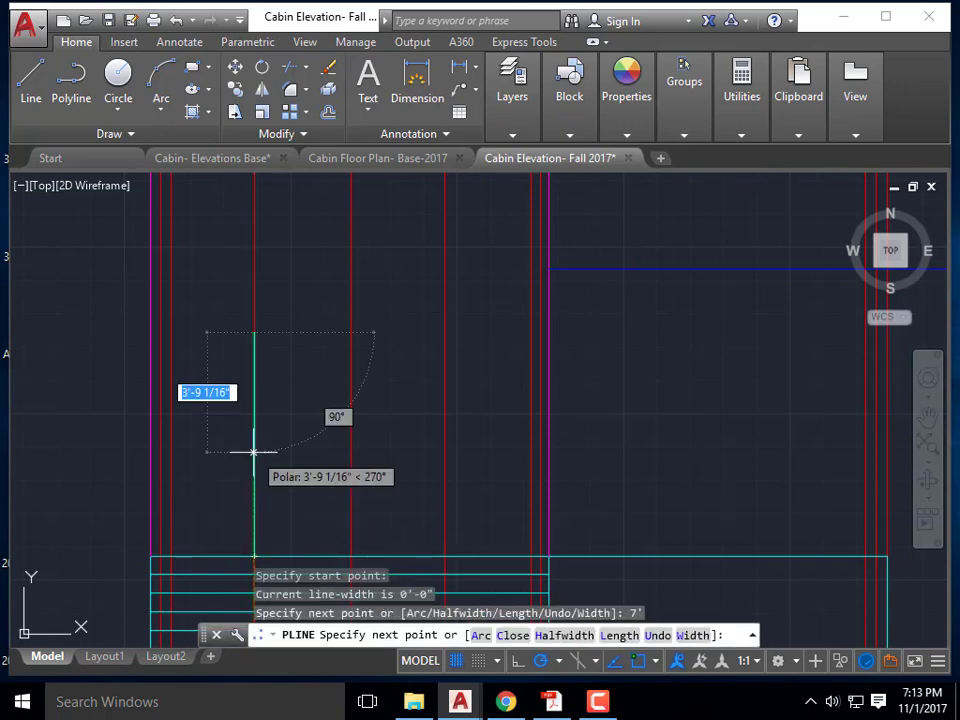
left_click(444, 332)
left_click(444, 555)
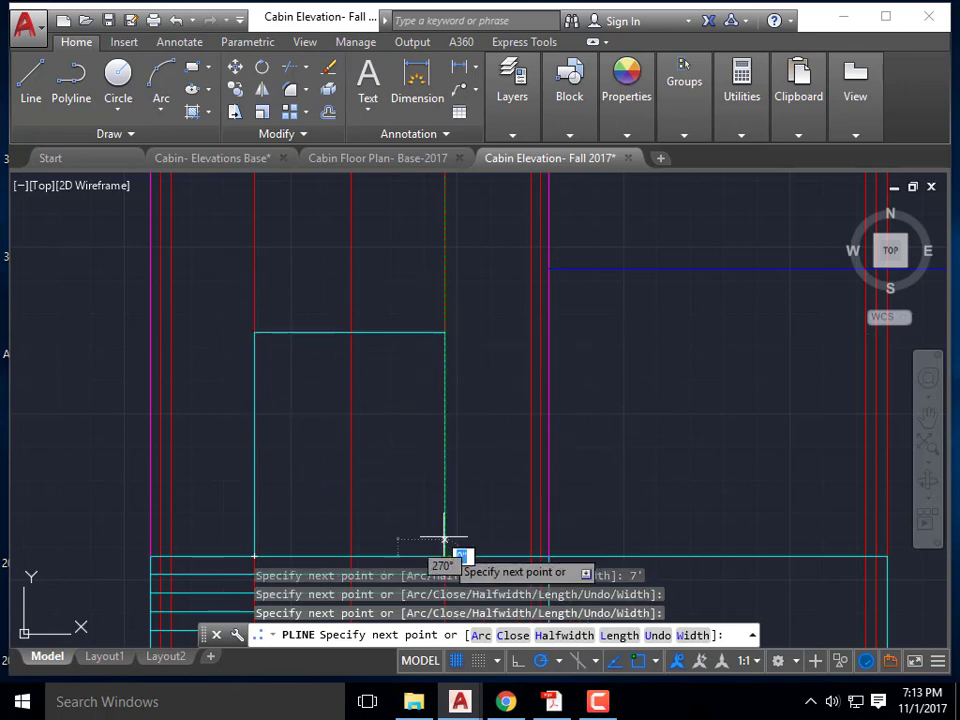
key("Escape")
- Offset the door outline 2" outward
scroll(426, 428, "down", 6)
scroll(392, 407, "up", 4)
scroll(407, 429, "up", 2)
middle_click_drag(407, 429, 378, 370)
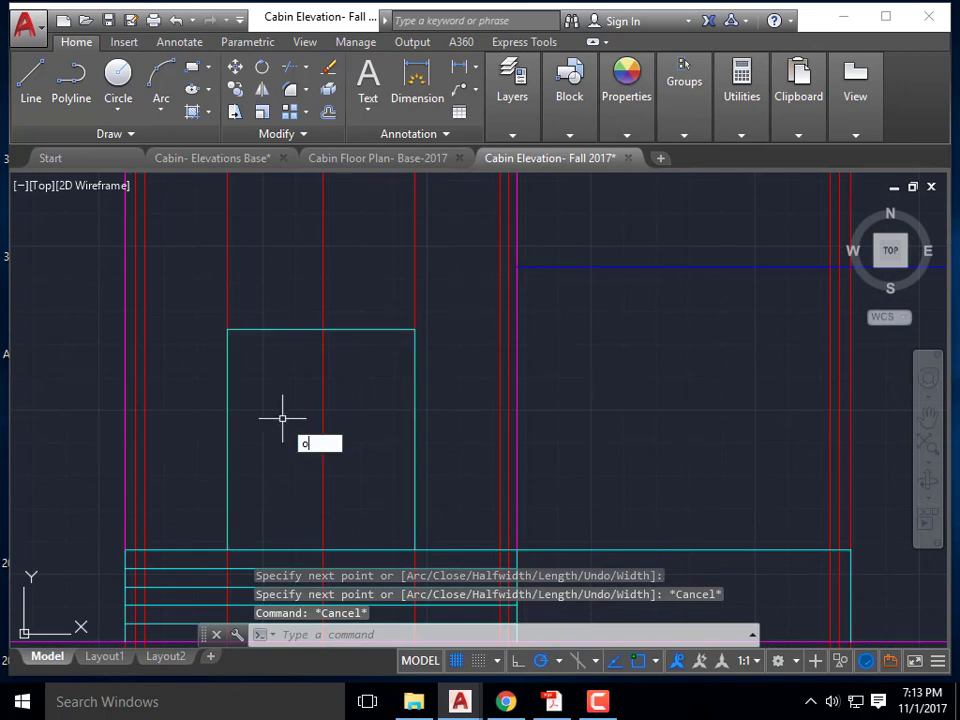
key("Return")
type("2")
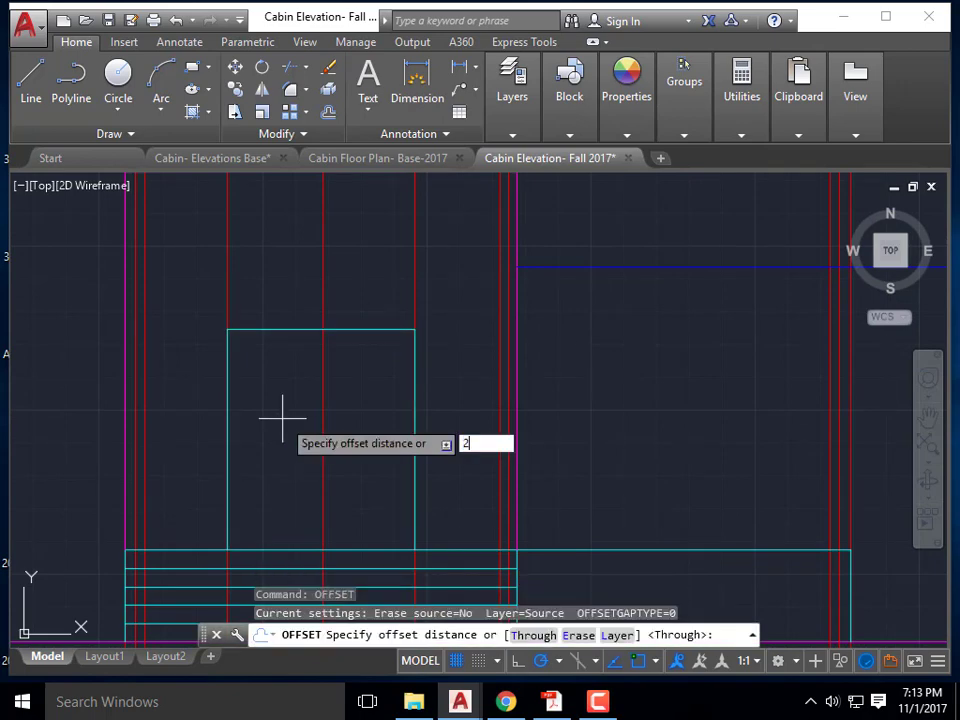
type("\"")
key("Return")
left_click(306, 328)
left_click(308, 301)
scroll(308, 301, "down", 4)
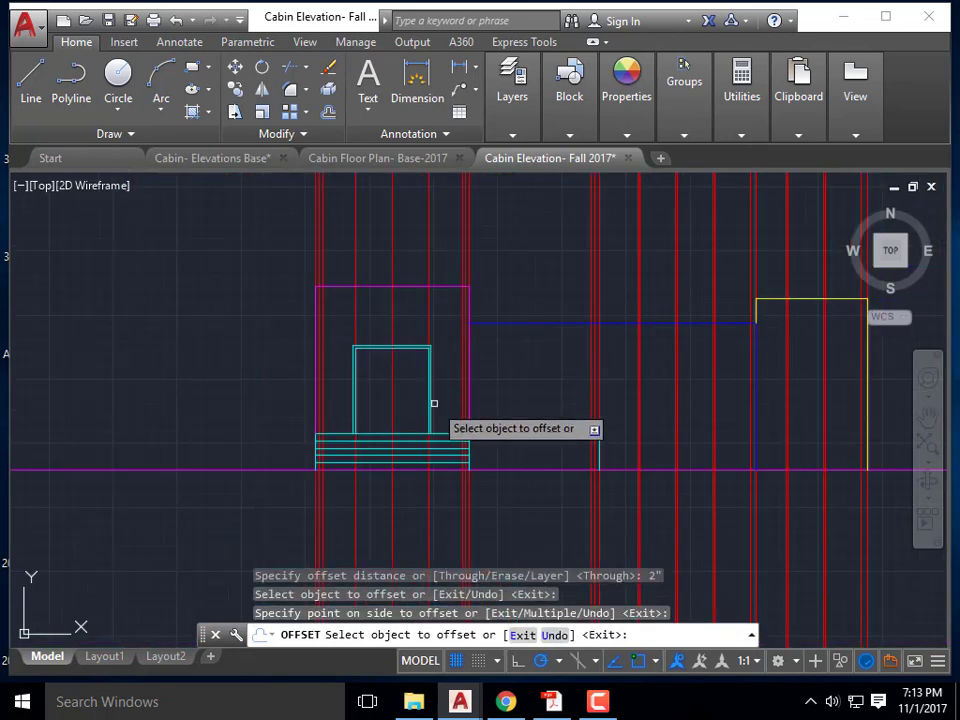
scroll(369, 326, "up", 6)
key("Escape")
- Offset the original door outline 2" inward to form the frame, and delete the outer offset outline
key("Return")
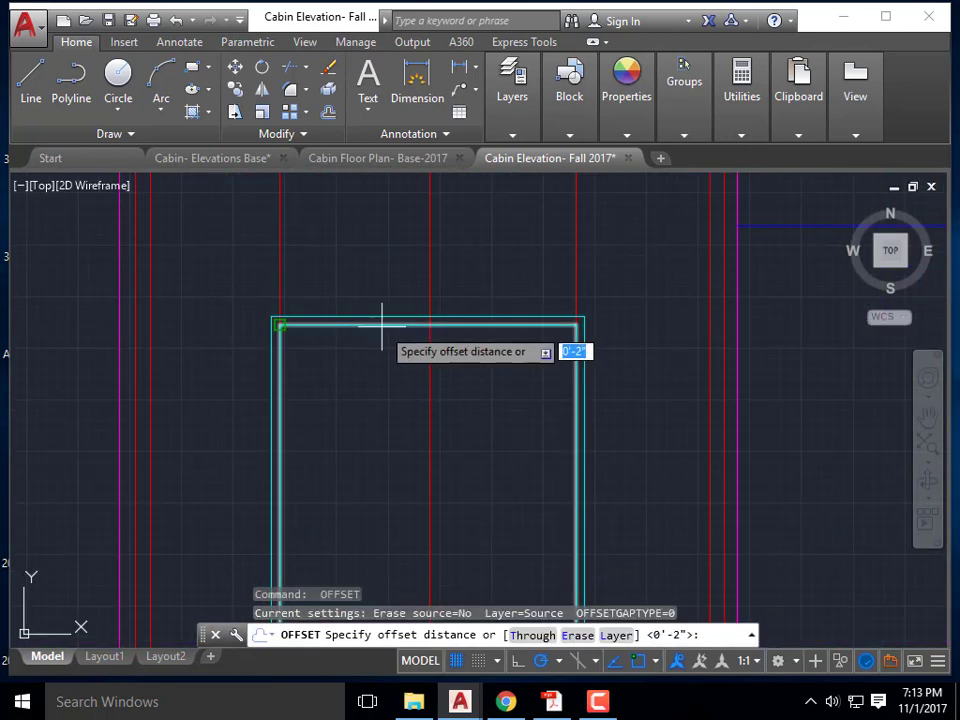
key("Return")
left_click(384, 323)
left_click(384, 364)
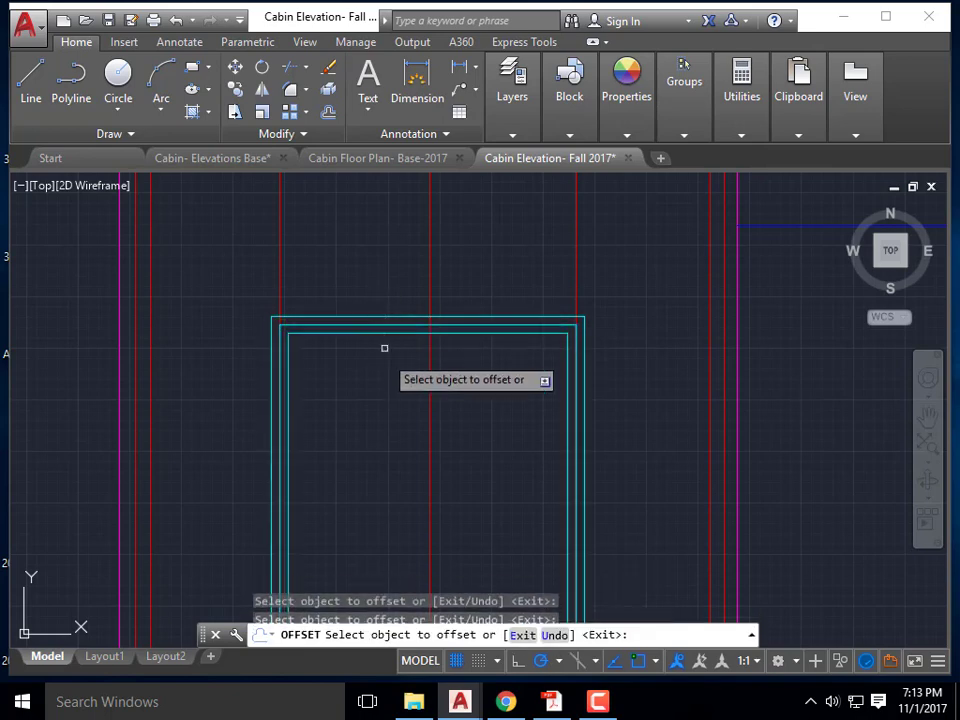
key("Escape")
key("Escape")
left_click(428, 317)
key("Delete")
- Draw a vertical line along the centre door ray from the inner frame's top edge down to the deck
scroll(426, 304, "down", 4)
scroll(501, 390, "up", 4)
key("Return")
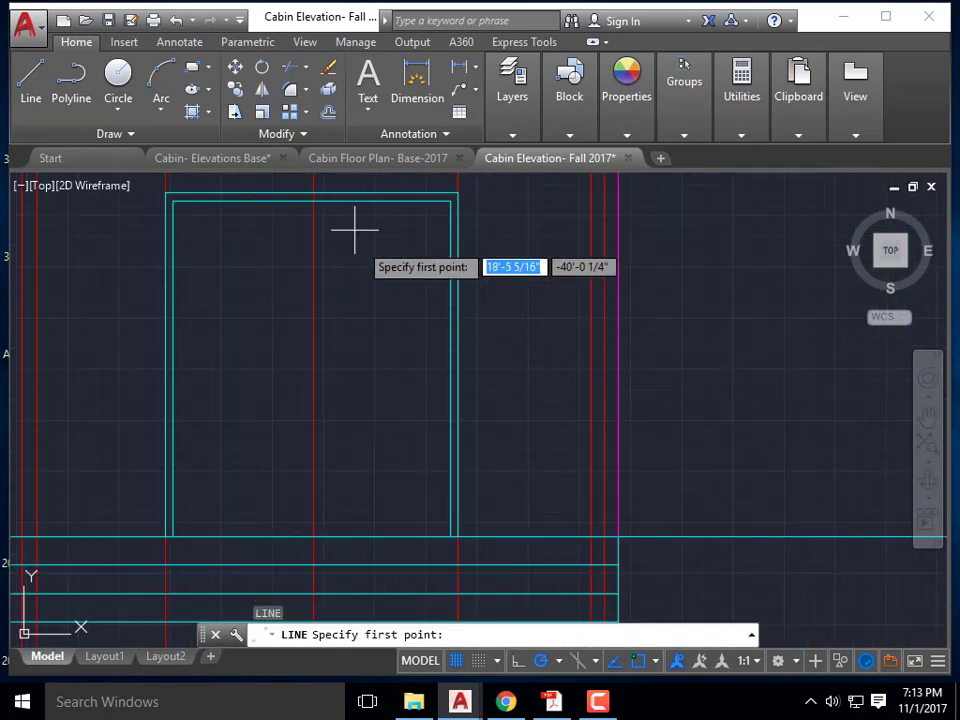
left_click(314, 201)
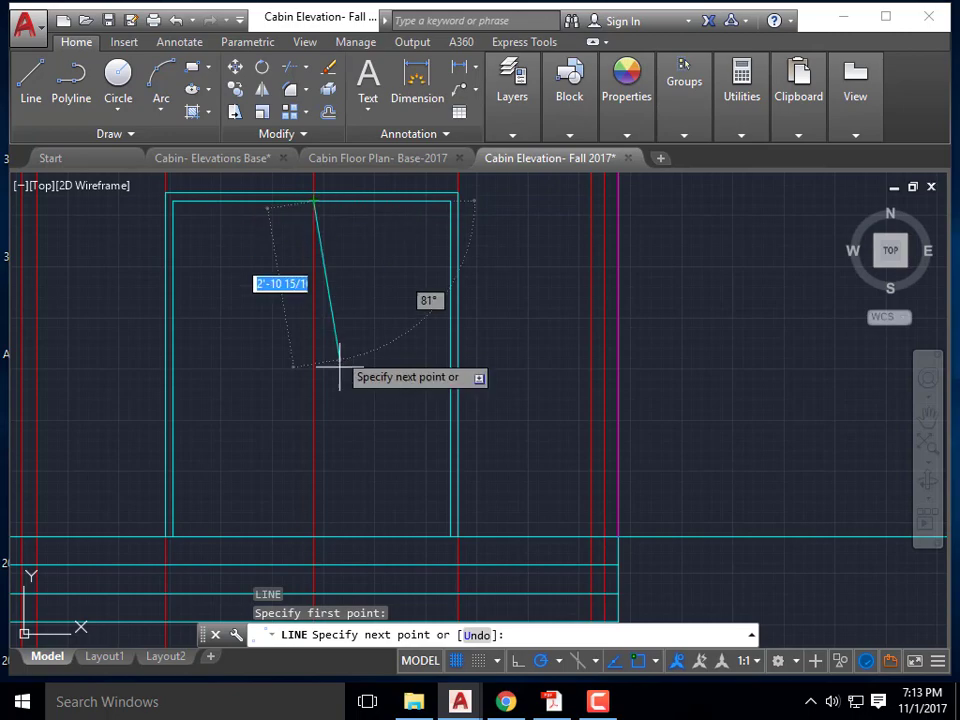
left_click(313, 536)
key("Escape")
scroll(494, 471, "down", 4)
scroll(386, 388, "up", 4)
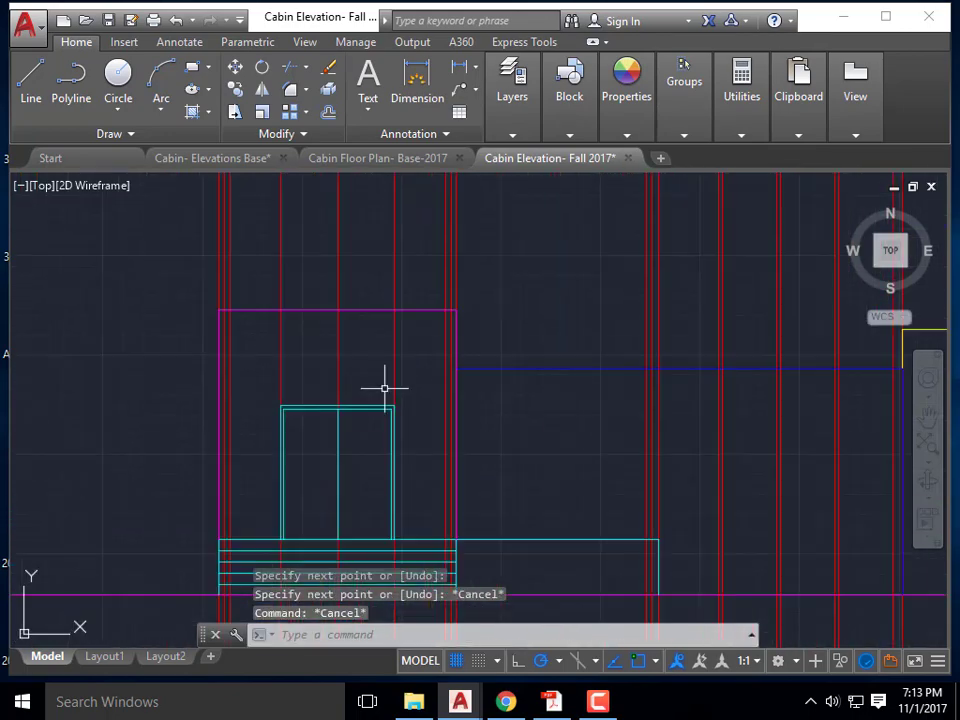
- Trace the left door leaf with a closed polyline along the inner frame, the centre line and the deck line
scroll(313, 399, "down", 4)
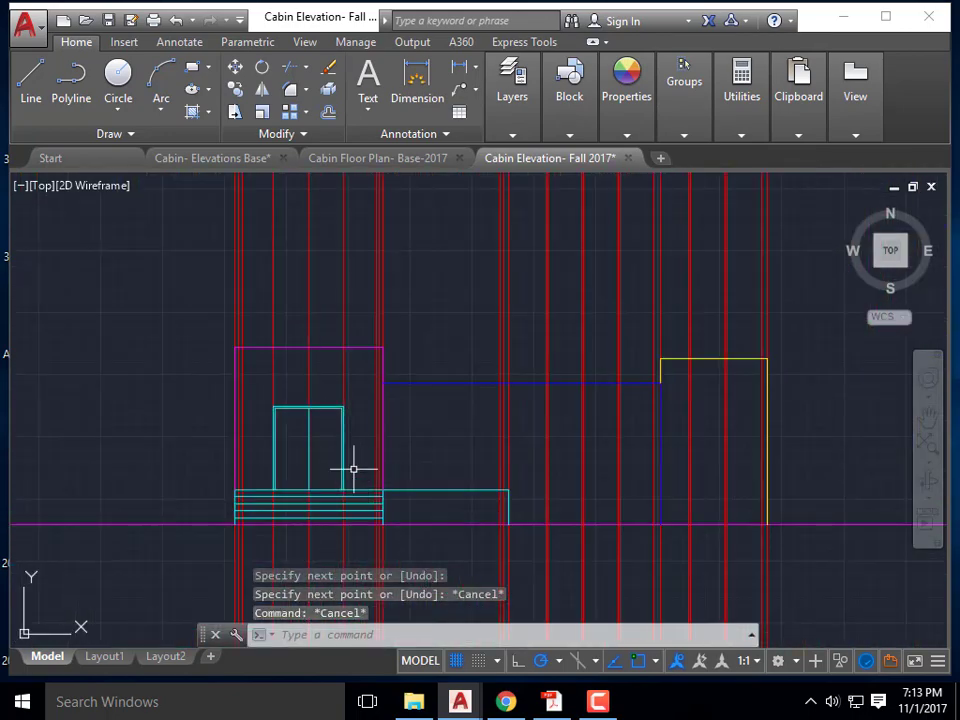
scroll(313, 425, "up", 4)
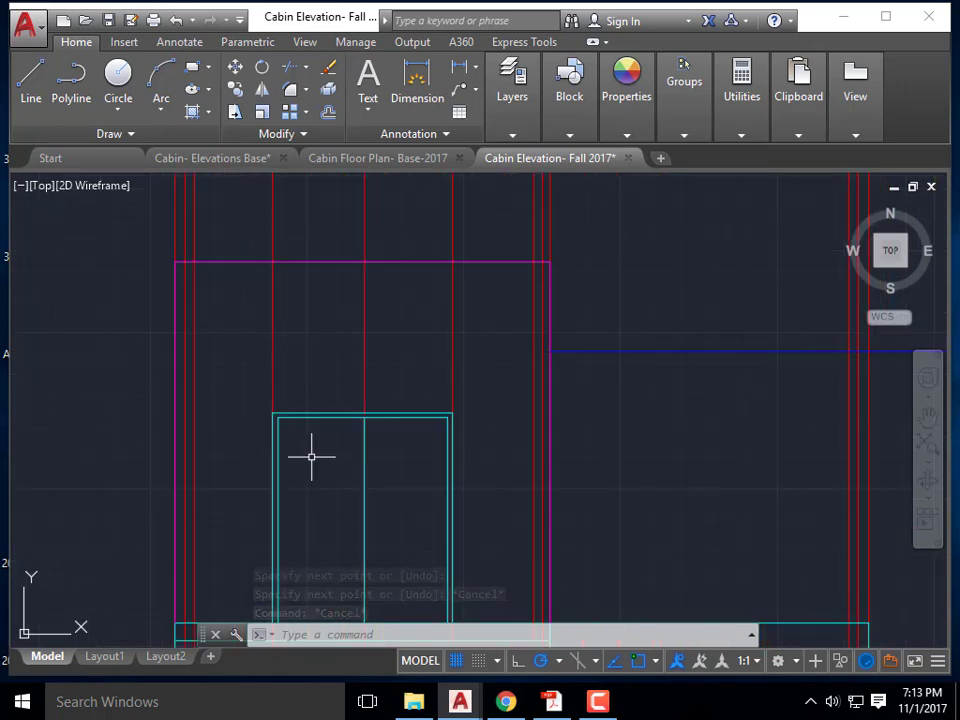
scroll(368, 543, "up", 3)
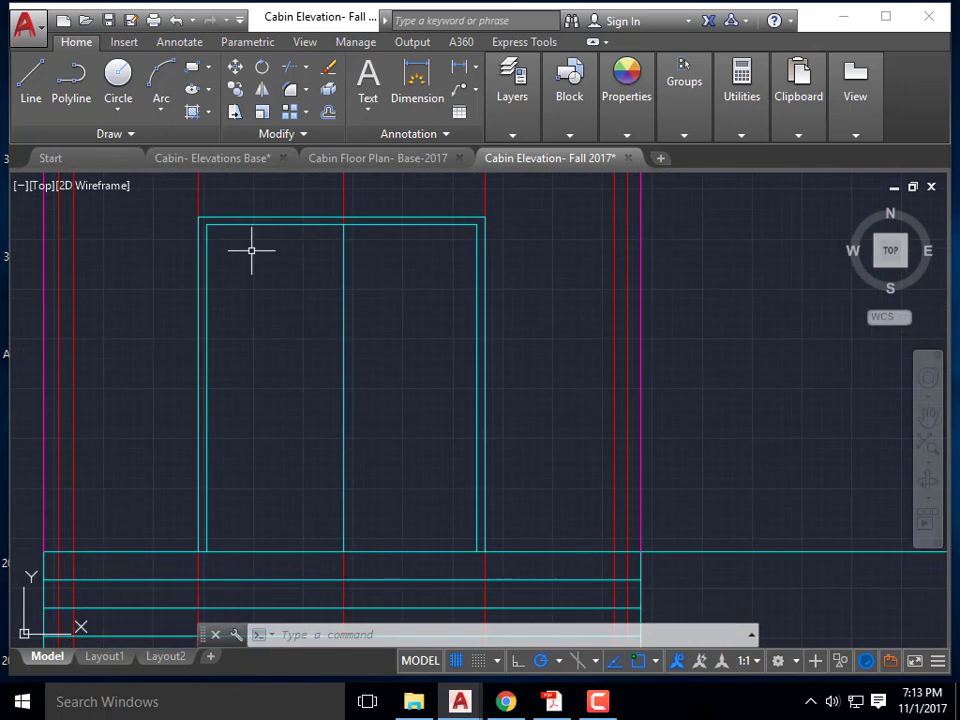
scroll(266, 437, "down", 2)
scroll(285, 497, "up", 2)
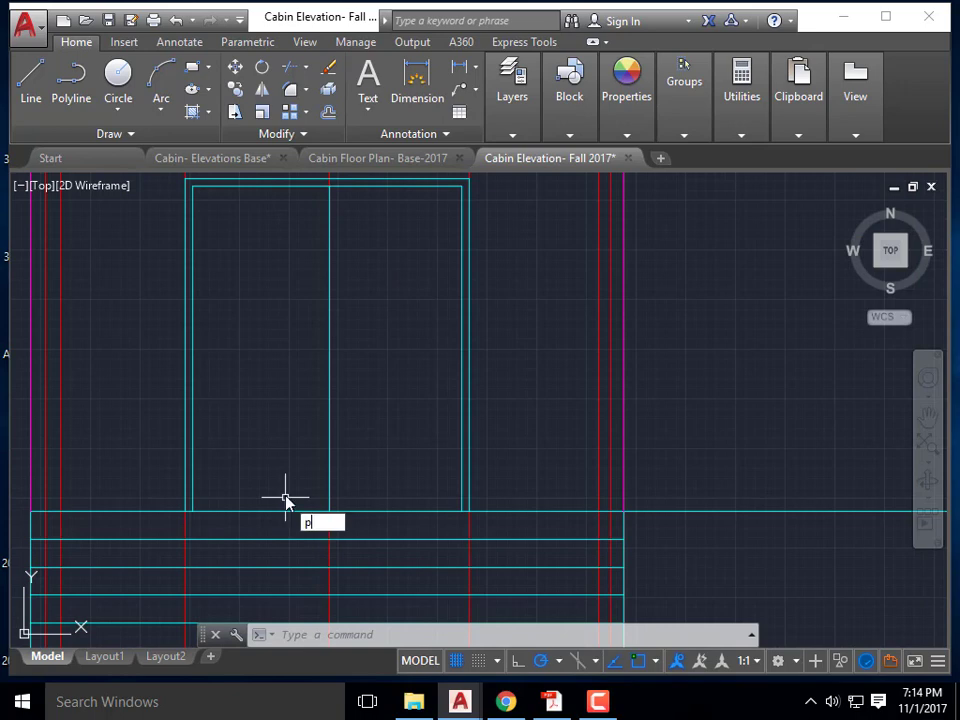
type("l")
key("Return")
left_click(190, 184)
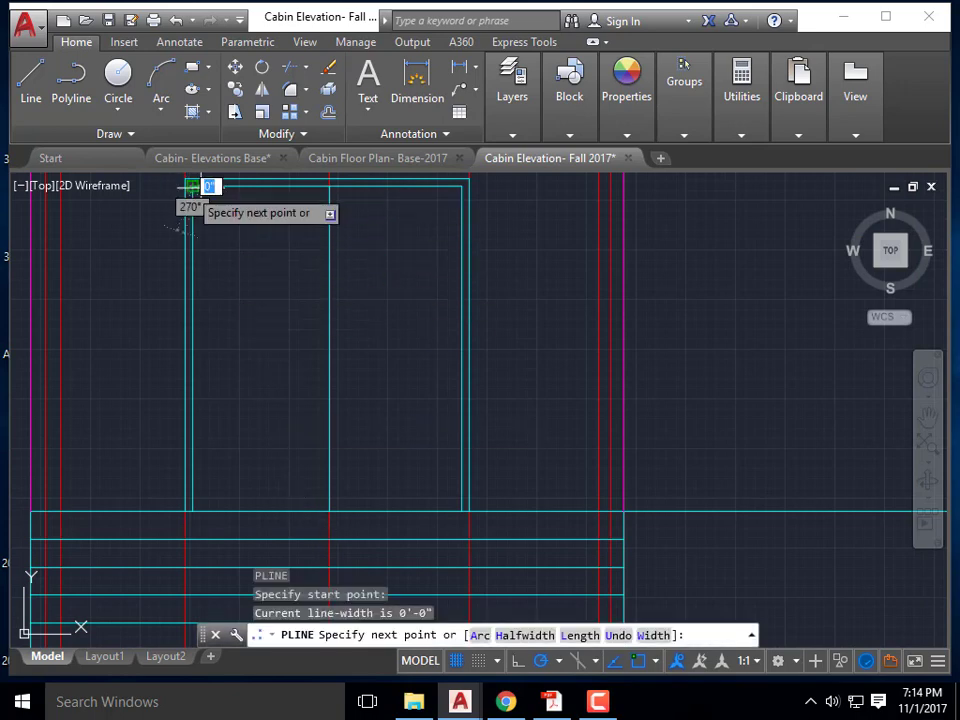
left_click(328, 184)
left_click(328, 511)
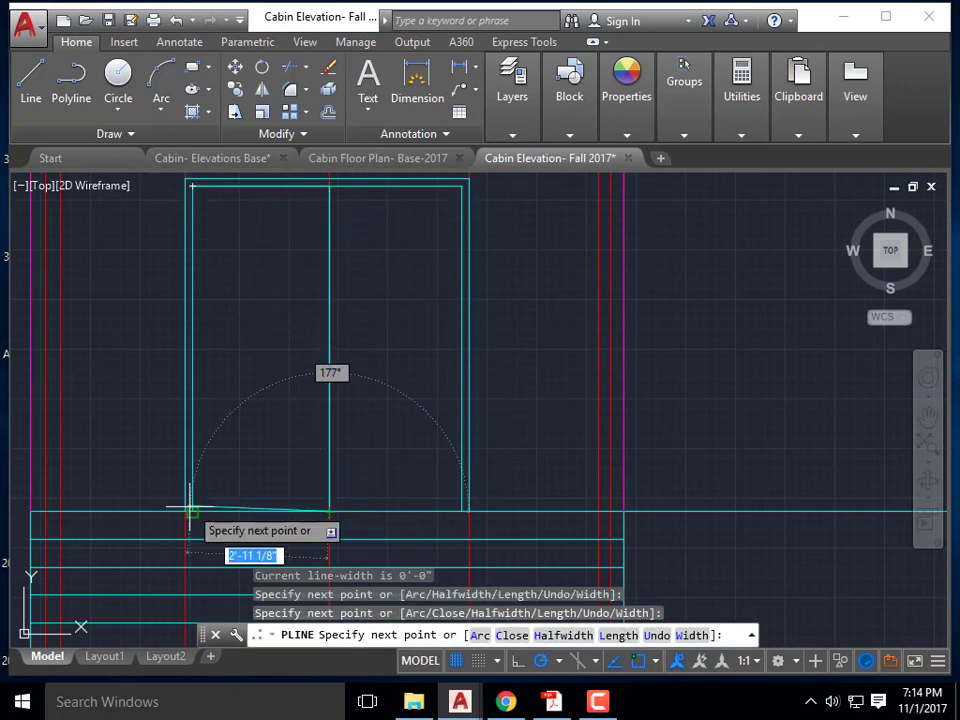
key("Escape")
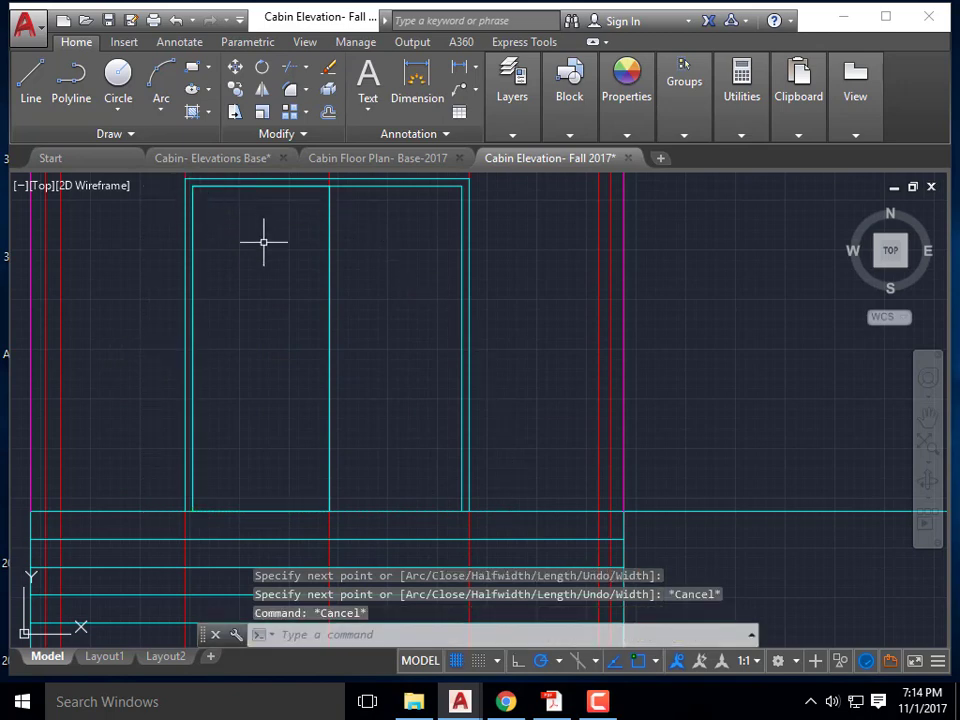
- Offset the left door leaf's outline 8" inward to create its glass panel
key("Return")
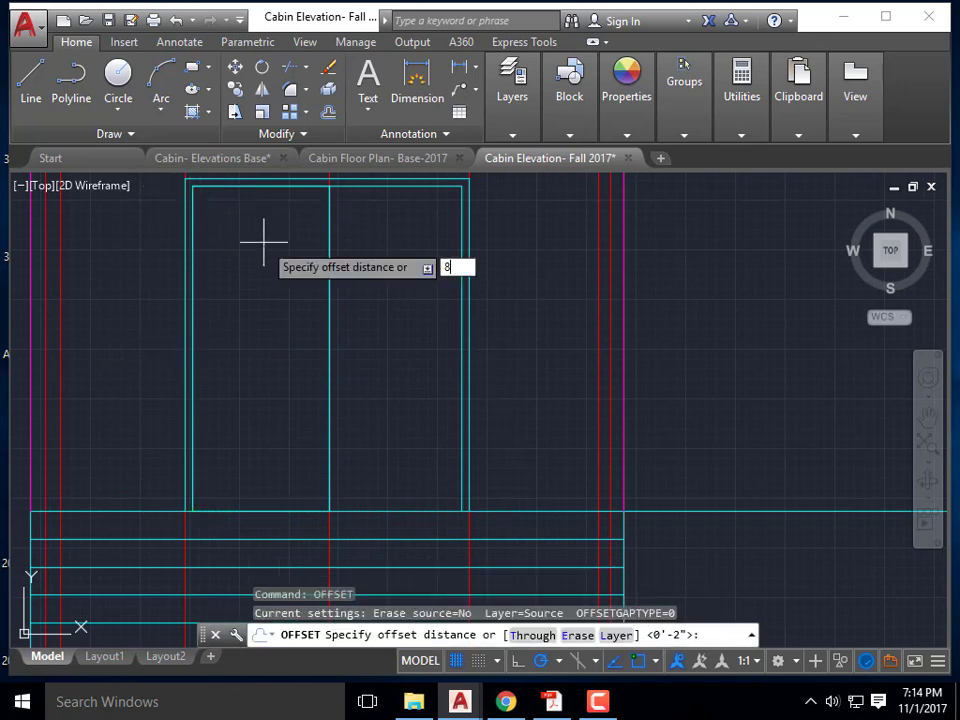
key("Return")
left_click(193, 253)
left_click(268, 289)
key("Escape")
scroll(300, 390, "down", 5)
scroll(314, 385, "up", 4)
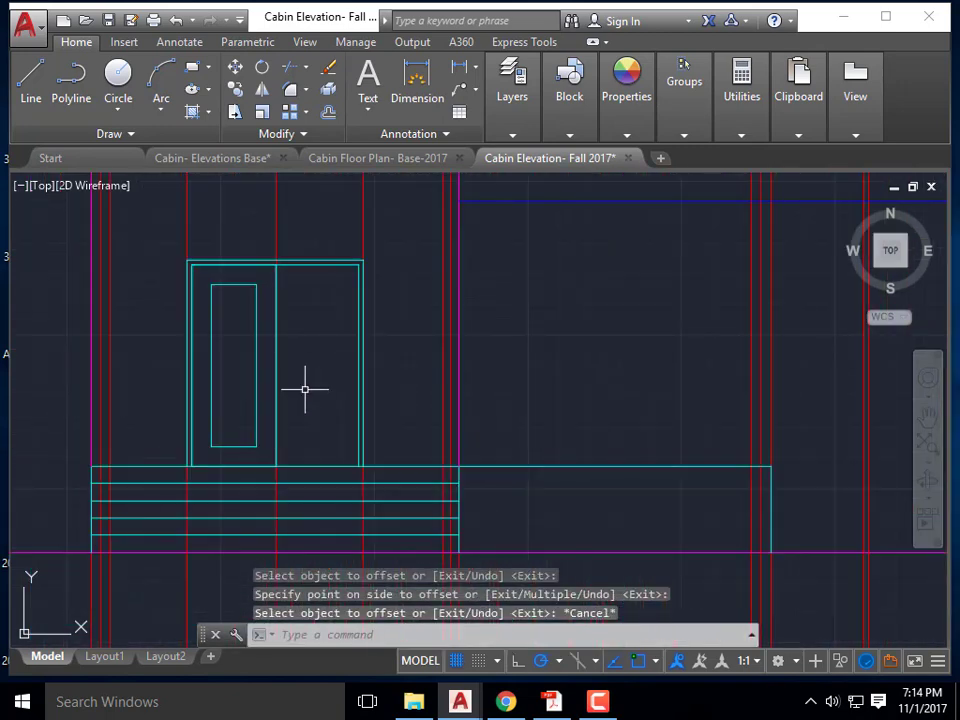
scroll(287, 460, "up", 2)
key("Escape")
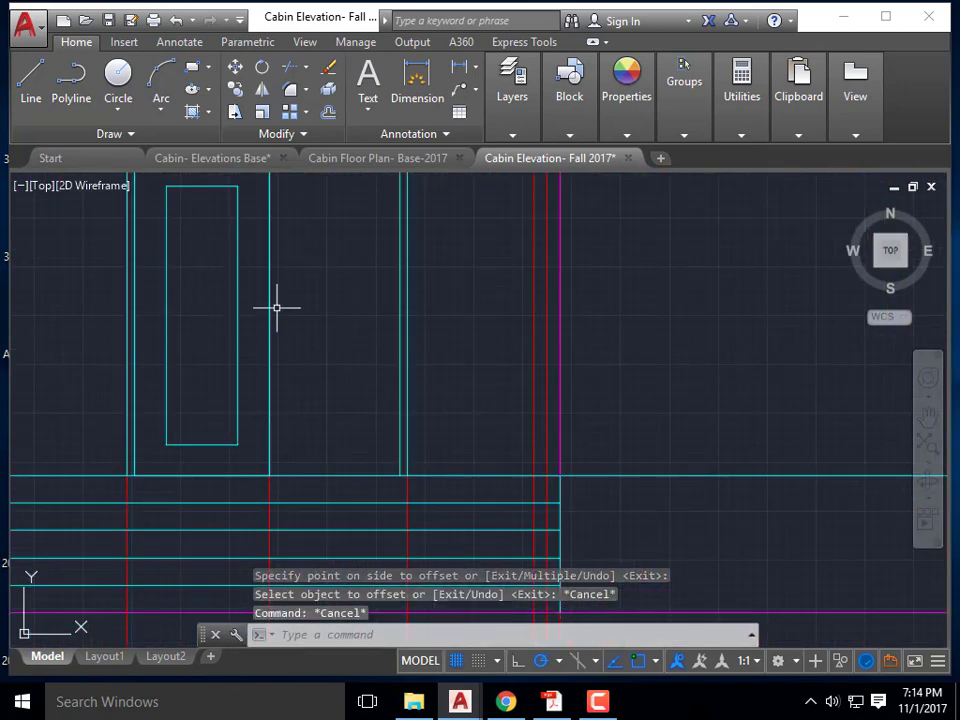
- Copy the left door leaf's outline horizontally from its lower-right corner to the inner frame's right side at deck level
left_click(268, 315)
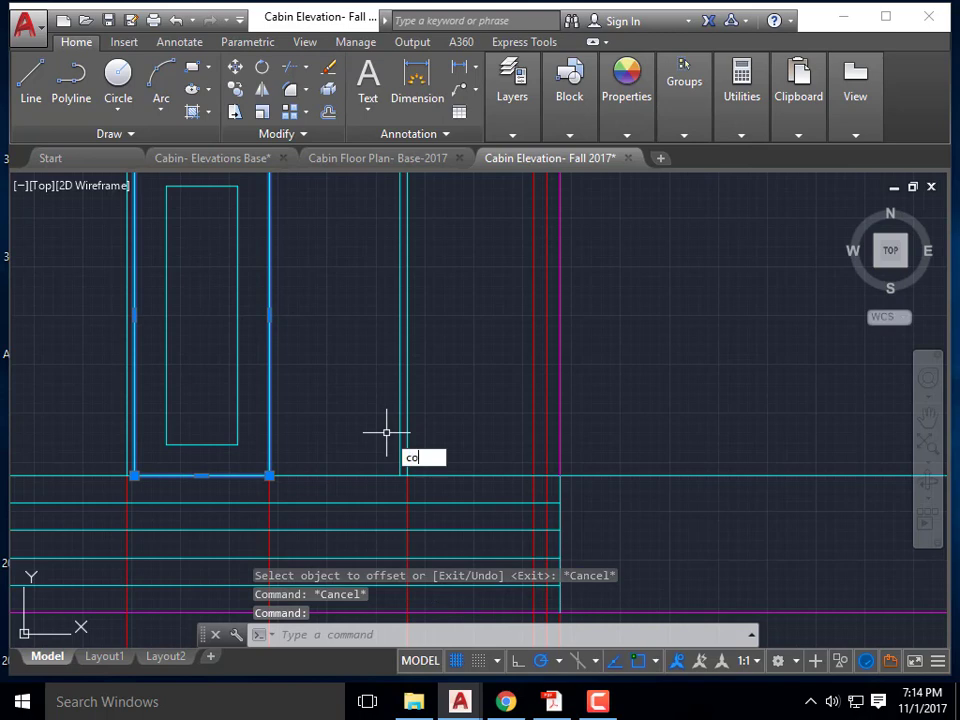
type("co")
key("Return")
left_click(268, 475)
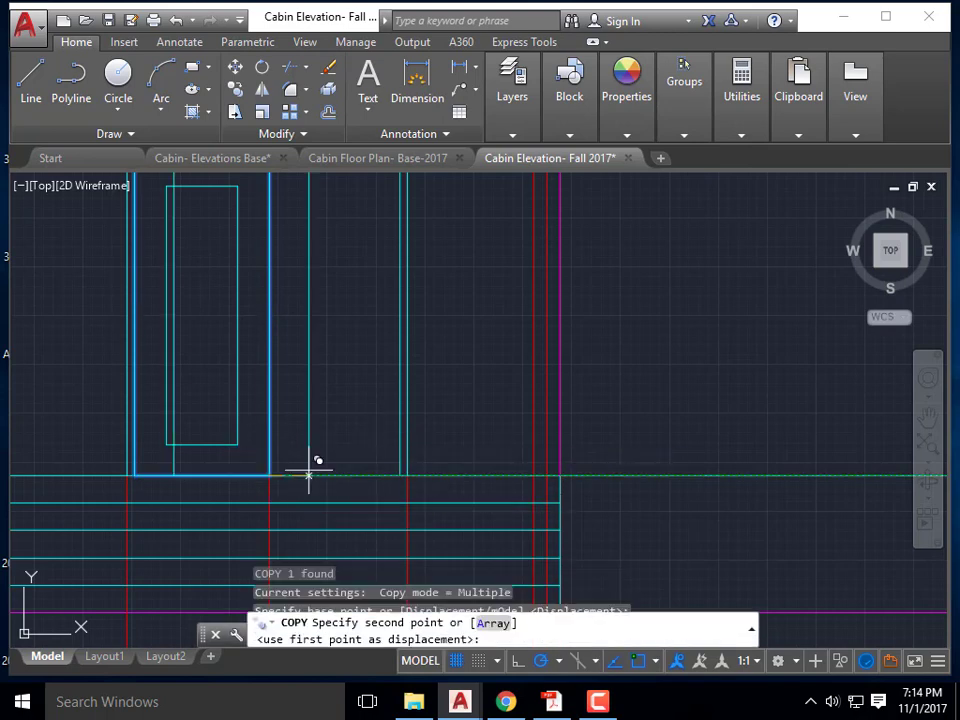
left_click(390, 475)
key("Escape")
scroll(264, 467, "up", 1)
left_click(268, 455)
left_click(262, 447)
scroll(285, 302, "up", 2)
middle_click_drag(284, 299, 309, 461)
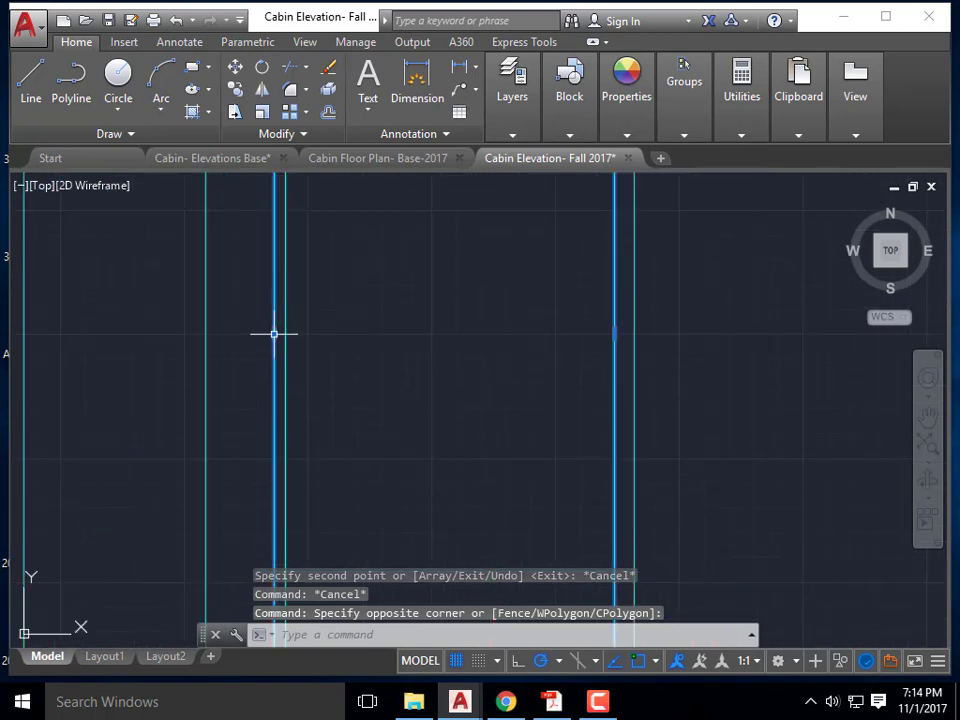
left_click(272, 326)
key("Escape")
scroll(391, 352, "down", 1)
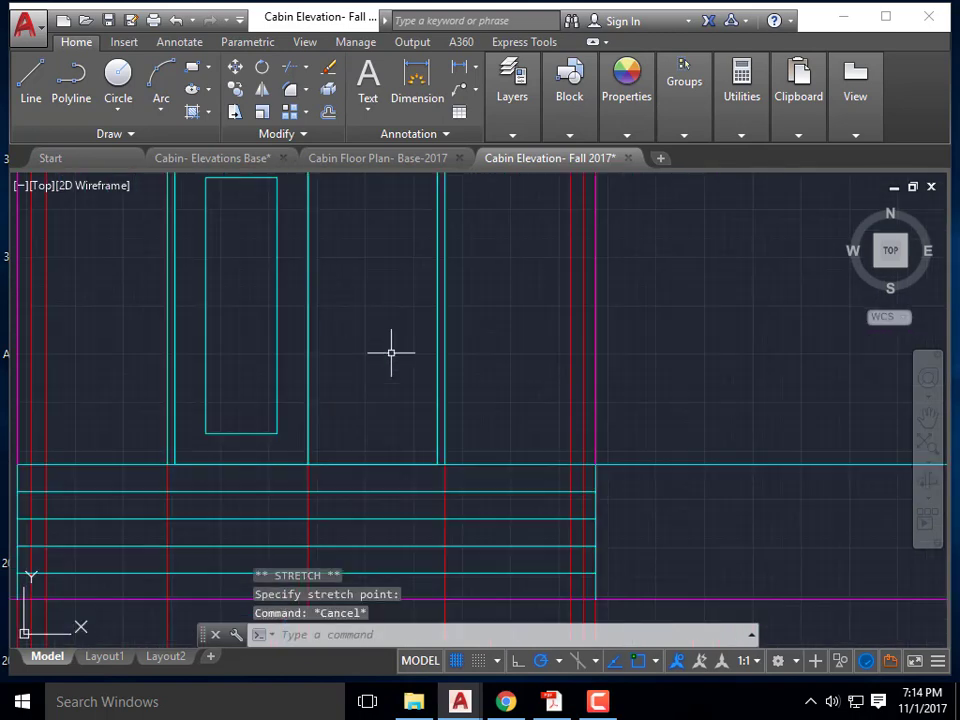
- Offset the right door leaf's outline 8" inward to create its glass panel
key("Return")
key("Return")
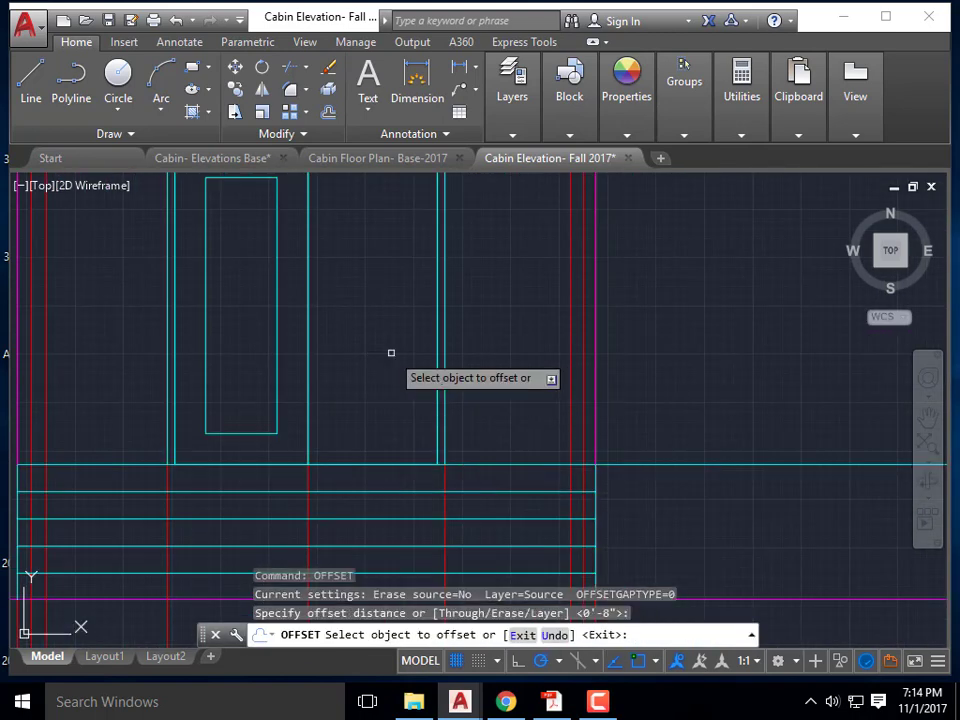
left_click(311, 356)
left_click(319, 343)
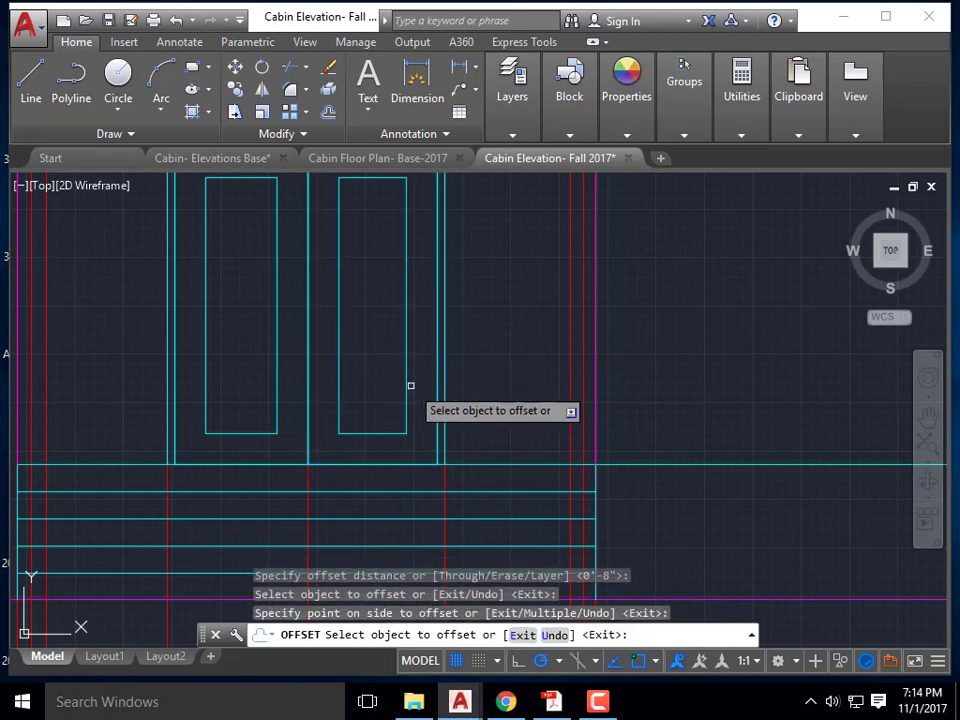
key("Escape")
scroll(684, 429, "down", 3)
key("Escape")
scroll(530, 410, "down", 2)
scroll(514, 444, "up", 4)
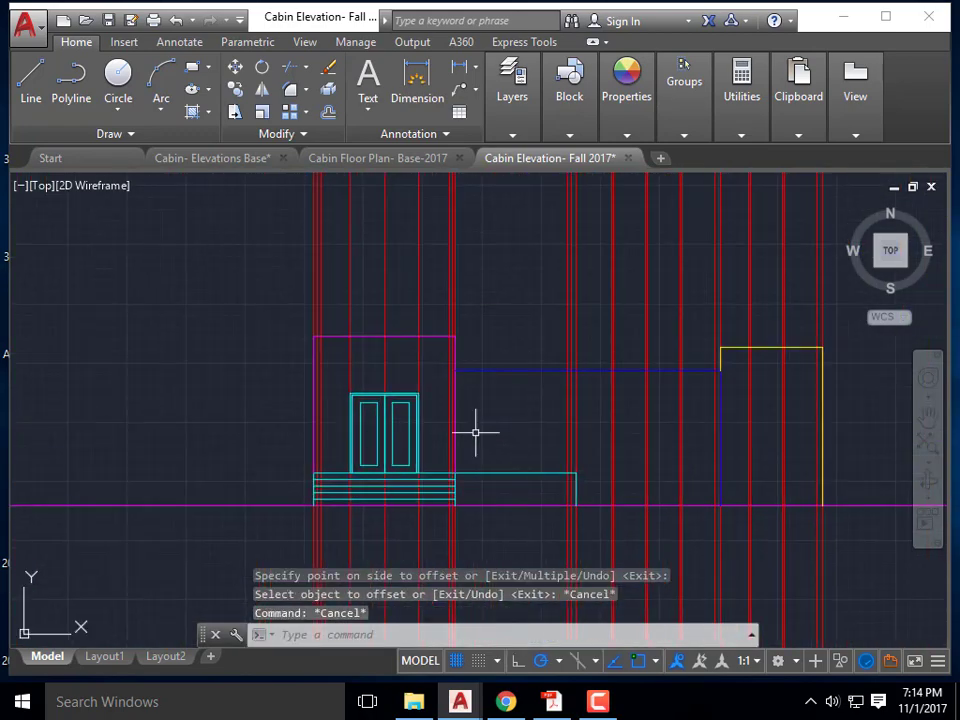
scroll(300, 370, "down", 4)
middle_click_drag(429, 407, 396, 439)
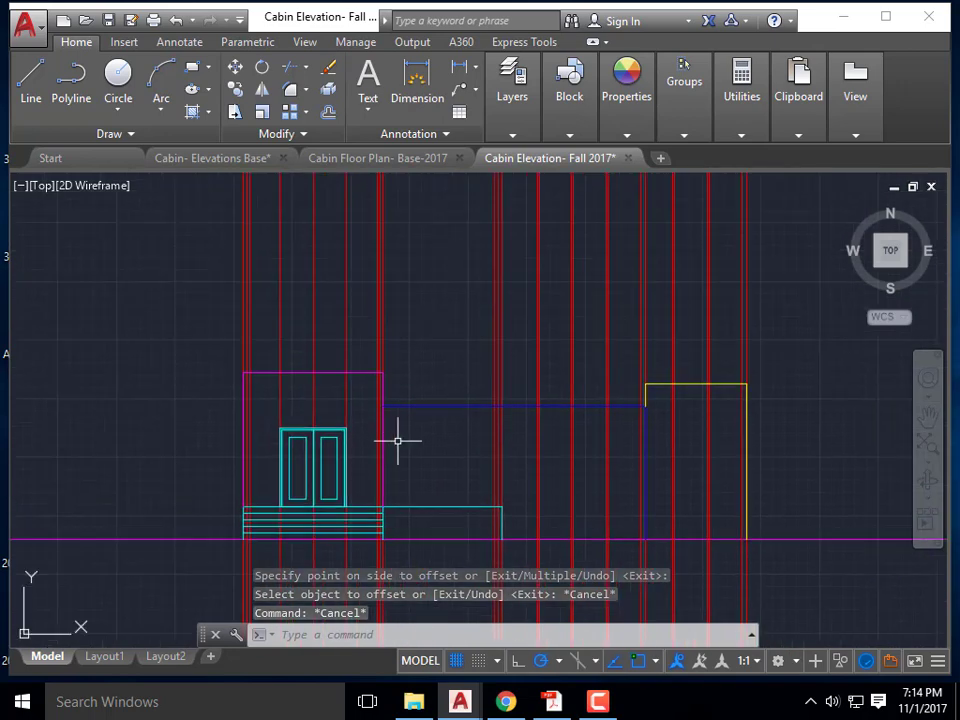
- On the Elevation- Magenta layer, draw a 1' high roof fascia polyline atop the entry wall section, overhanging it 2' on each side
left_click(528, 108)
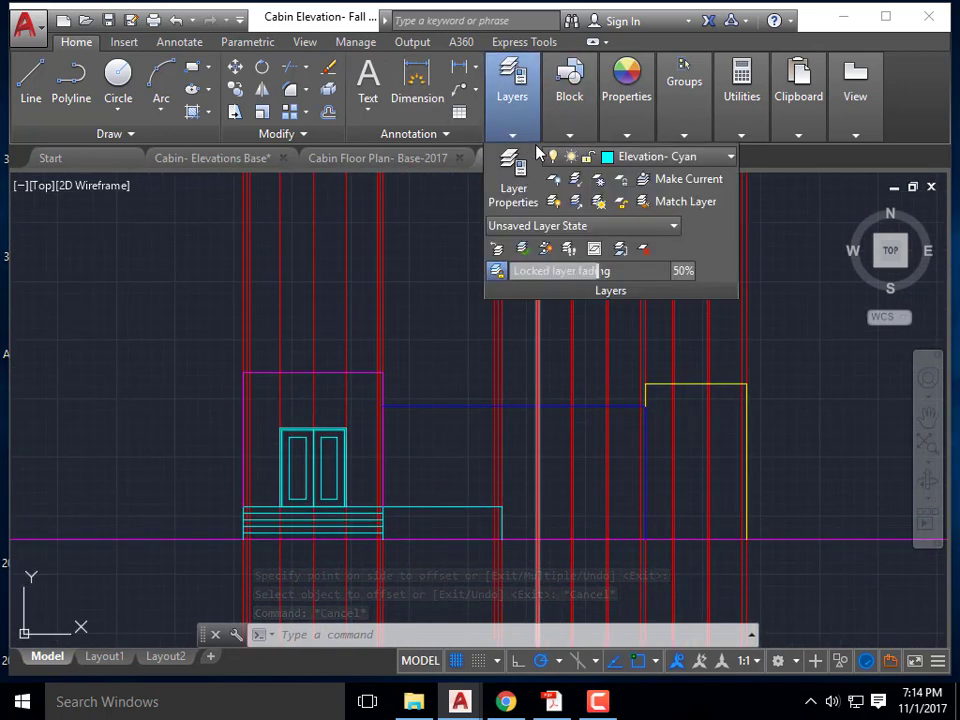
left_click(645, 156)
left_click(688, 505)
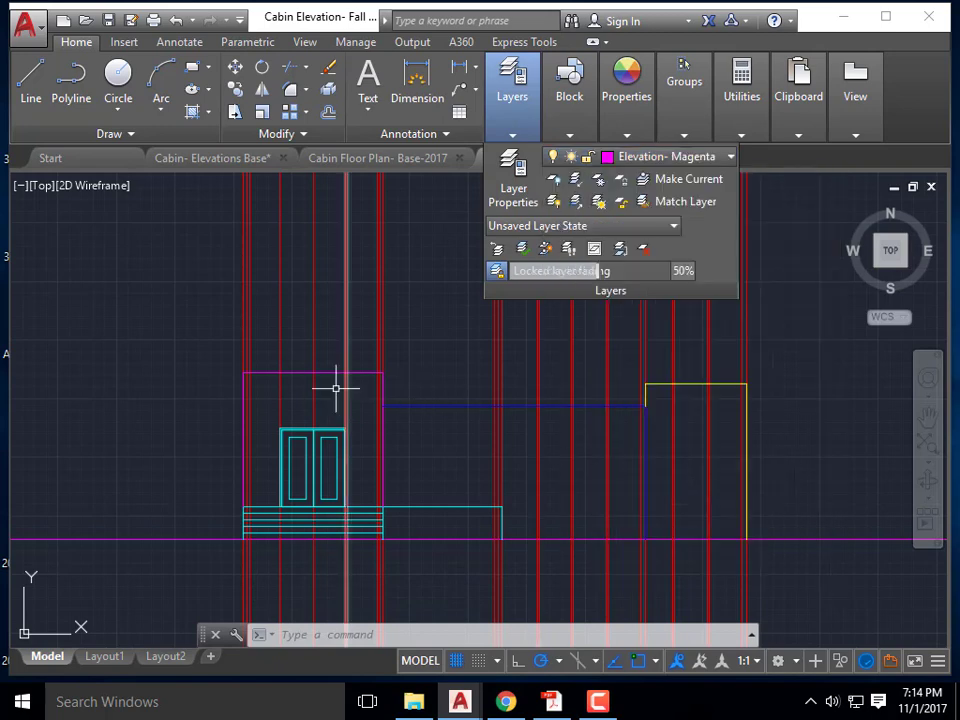
scroll(355, 385, "up", 2)
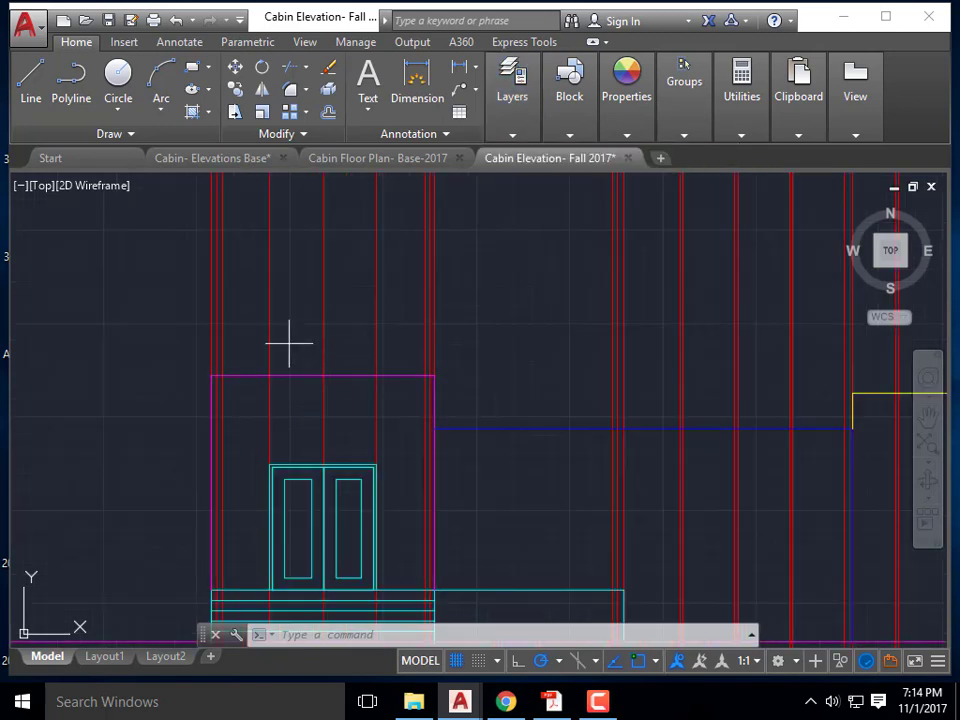
key("Return")
left_click(211, 376)
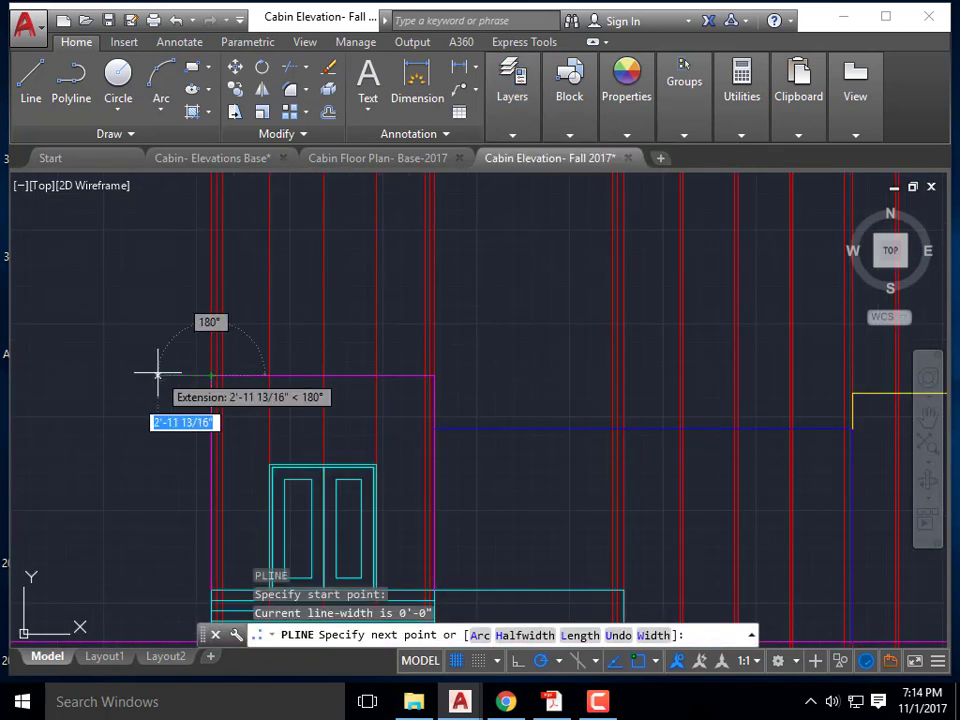
type("2'")
key("Return")
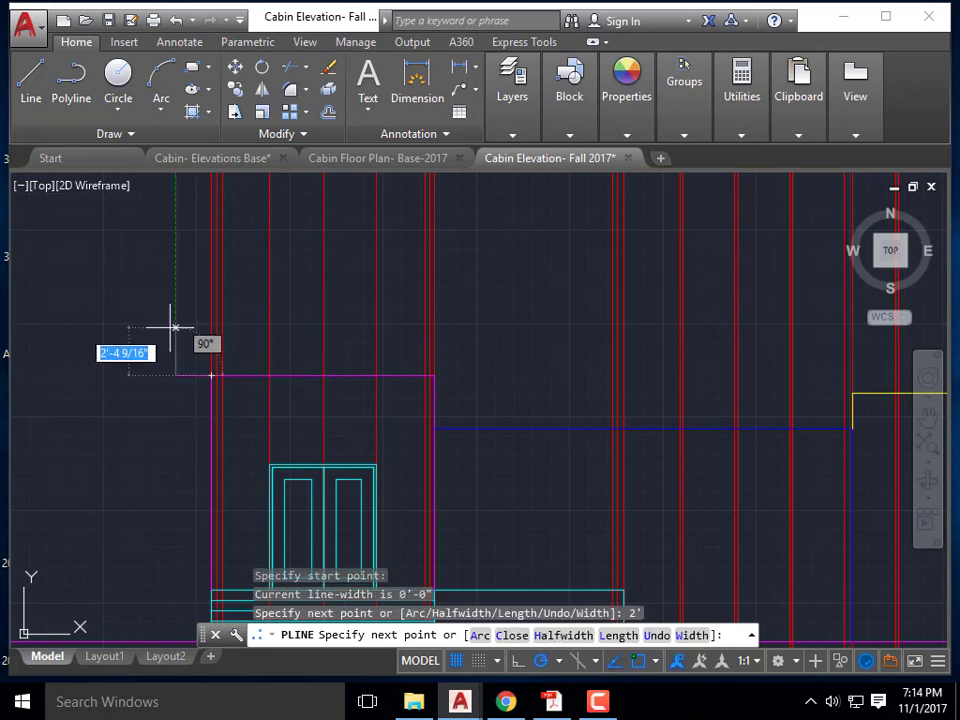
type("1'")
key("Return")
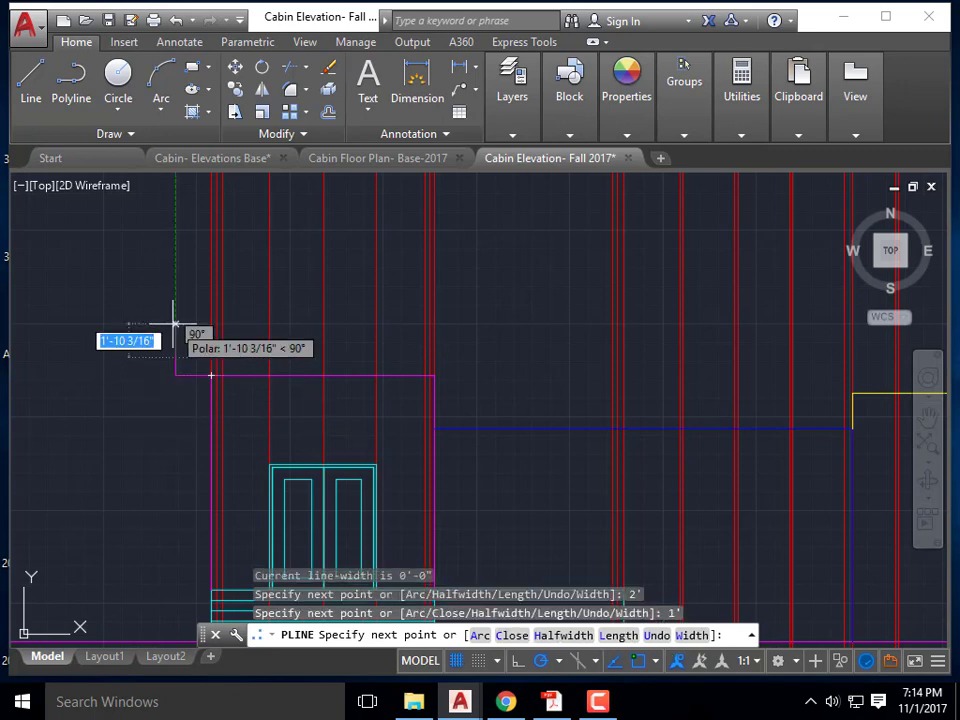
left_click(434, 355)
type("2'")
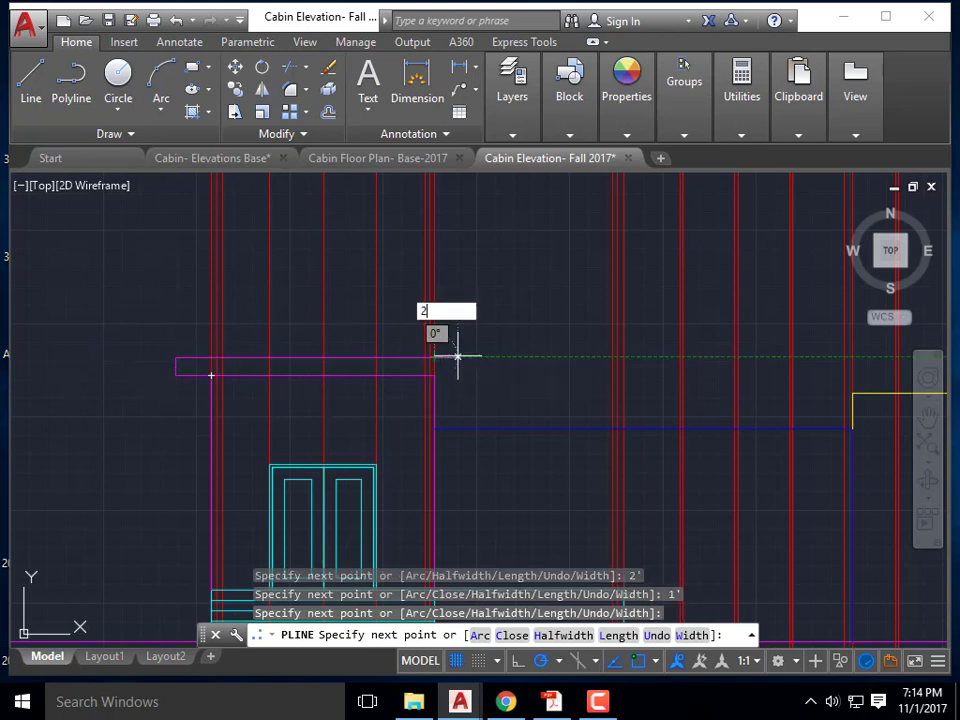
key("Return")
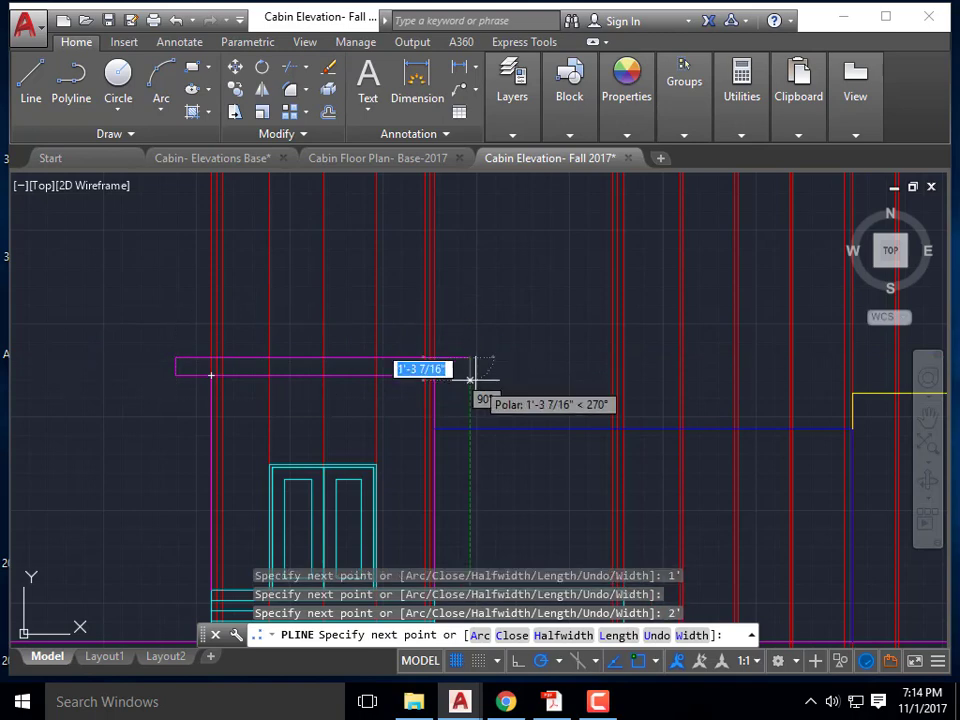
type("1'")
key("Return")
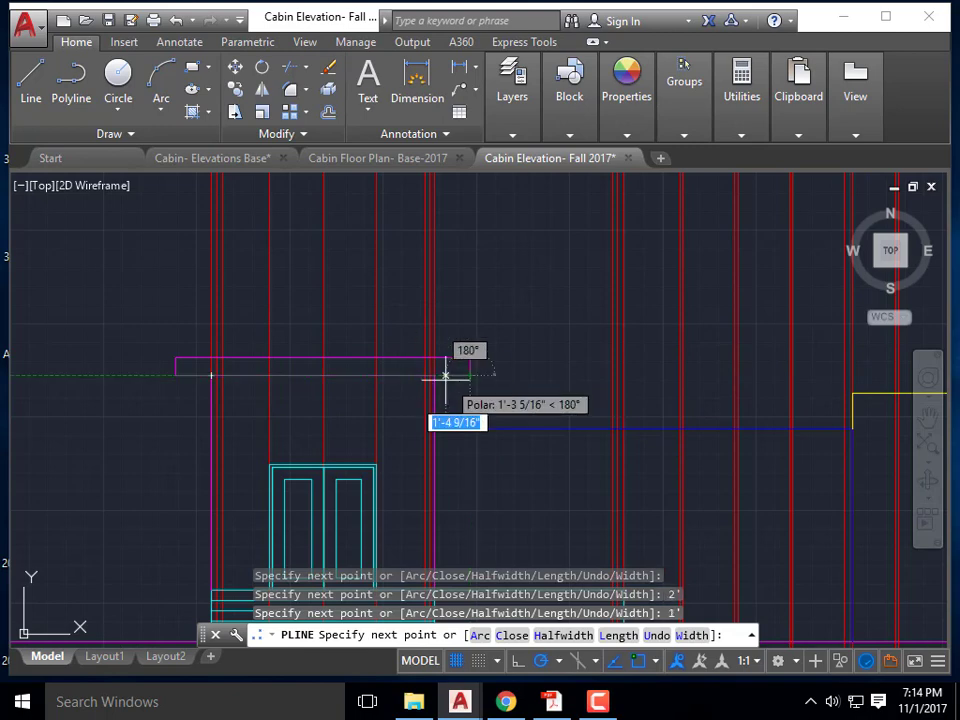
key("Escape")
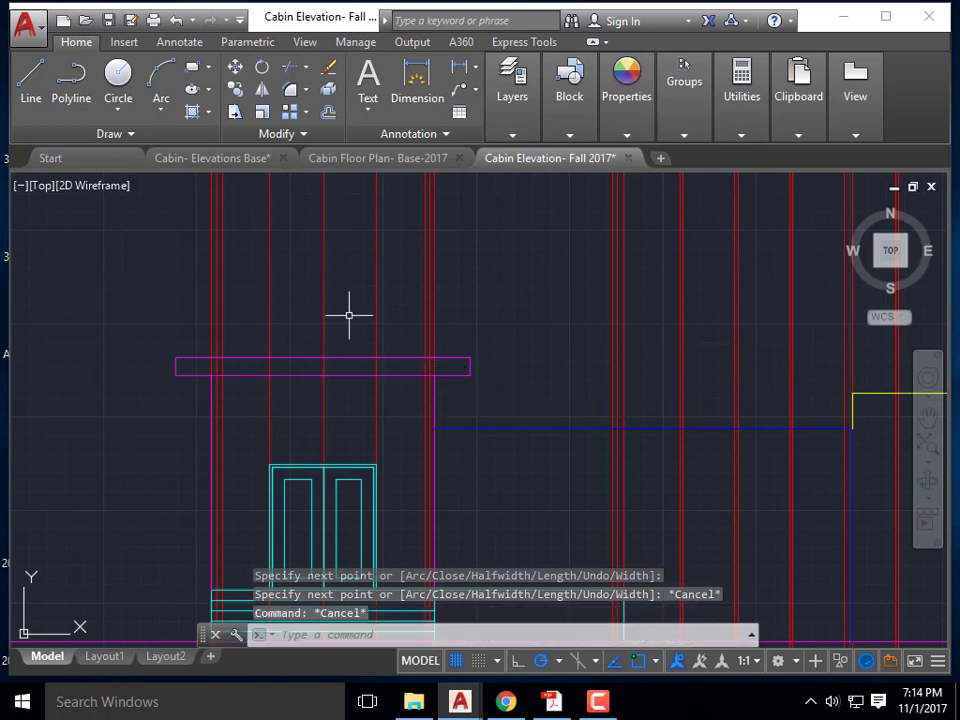
- Examine the front elevation against its ray lines, the rotated floor plans and the window openings in the front plan
scroll(350, 317, "down", 5)
scroll(321, 273, "up", 4)
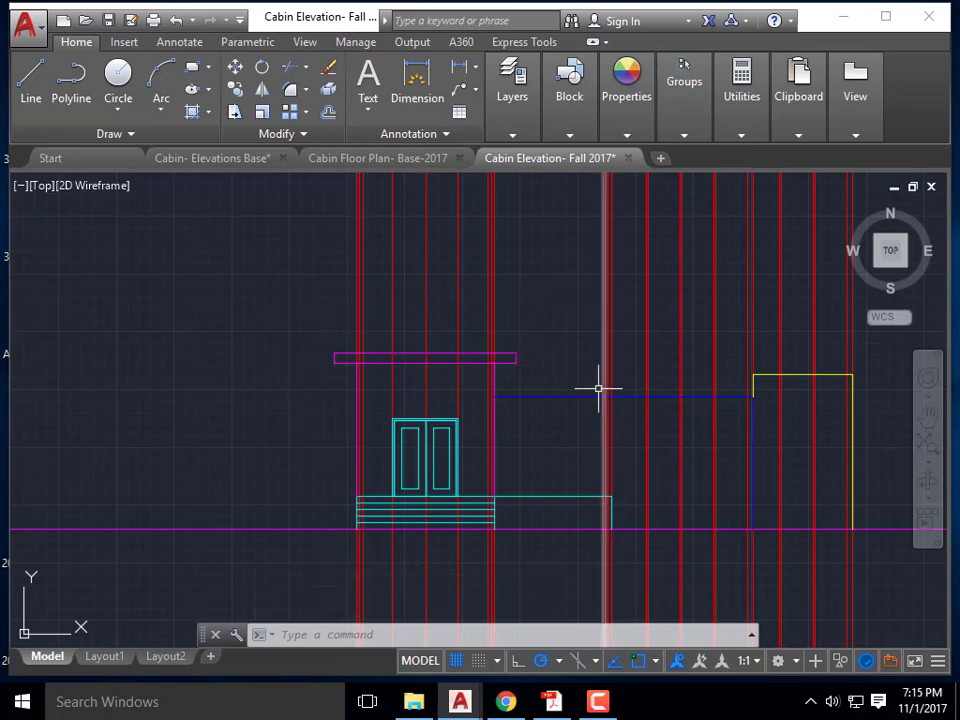
middle_click_drag(575, 372, 326, 311)
scroll(705, 470, "down", 2)
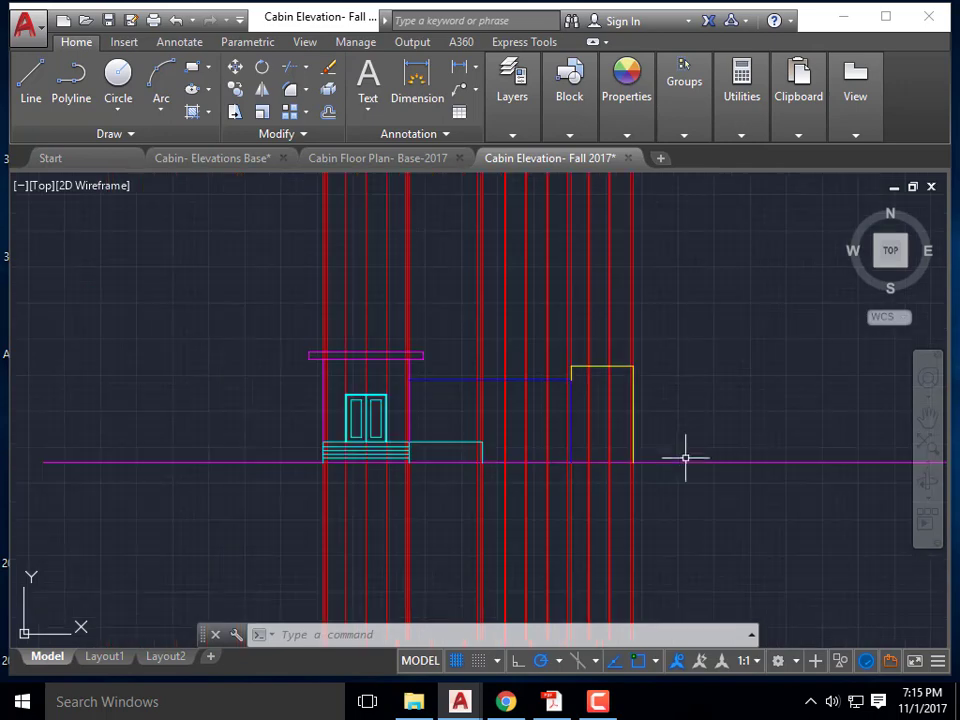
scroll(645, 461, "up", 2)
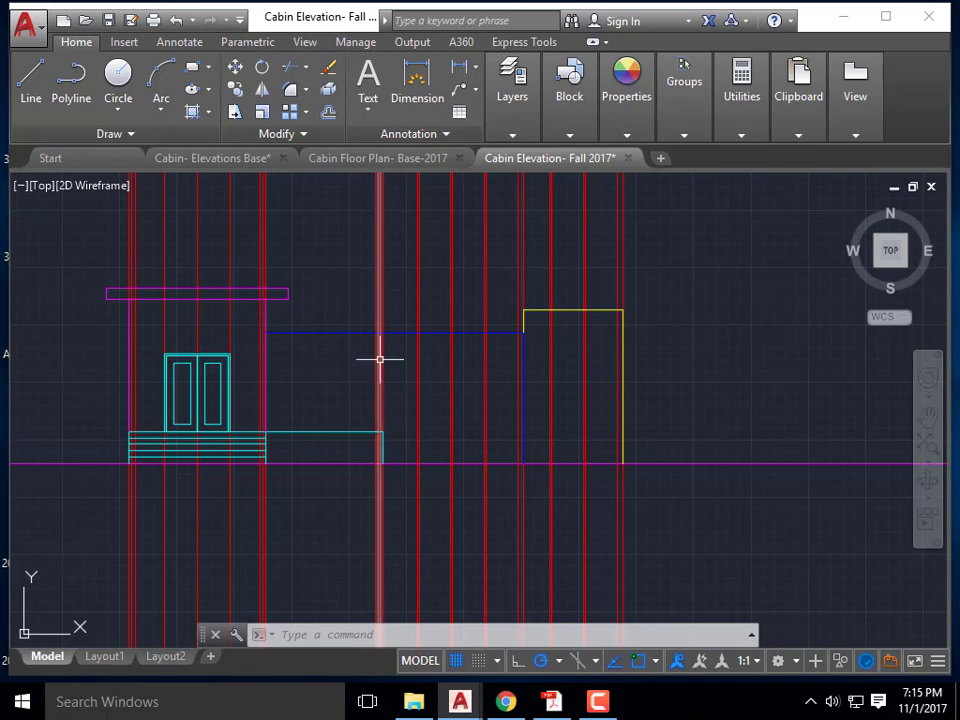
scroll(381, 358, "down", 5)
scroll(361, 445, "down", 4)
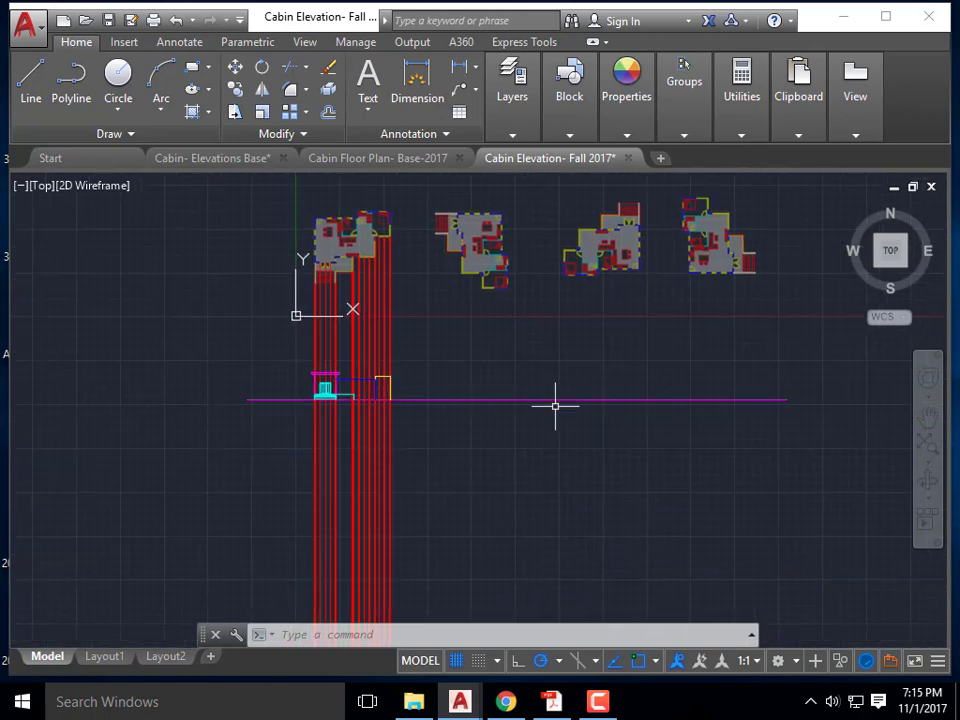
scroll(459, 205, "up", 3)
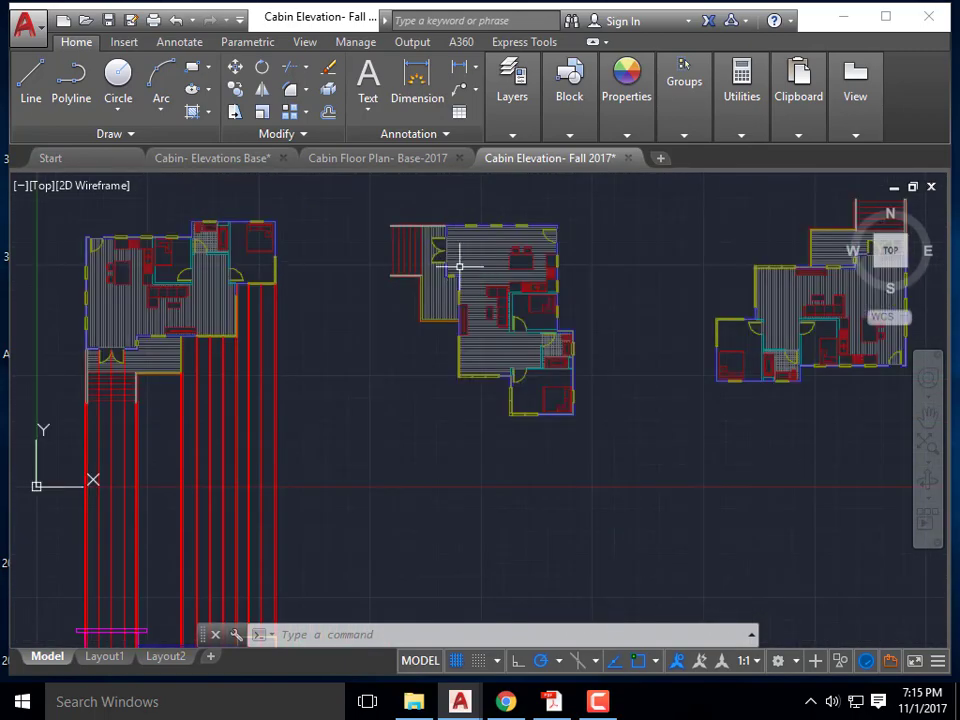
scroll(400, 340, "down", 4)
scroll(482, 388, "up", 4)
scroll(484, 441, "down", 4)
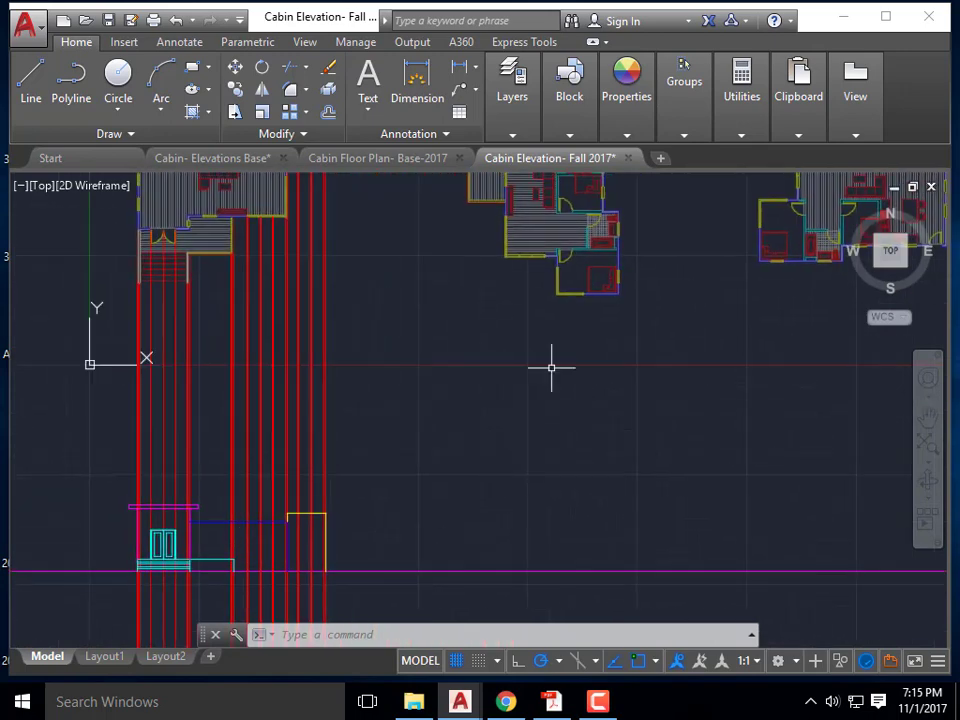
scroll(481, 282, "up", 2)
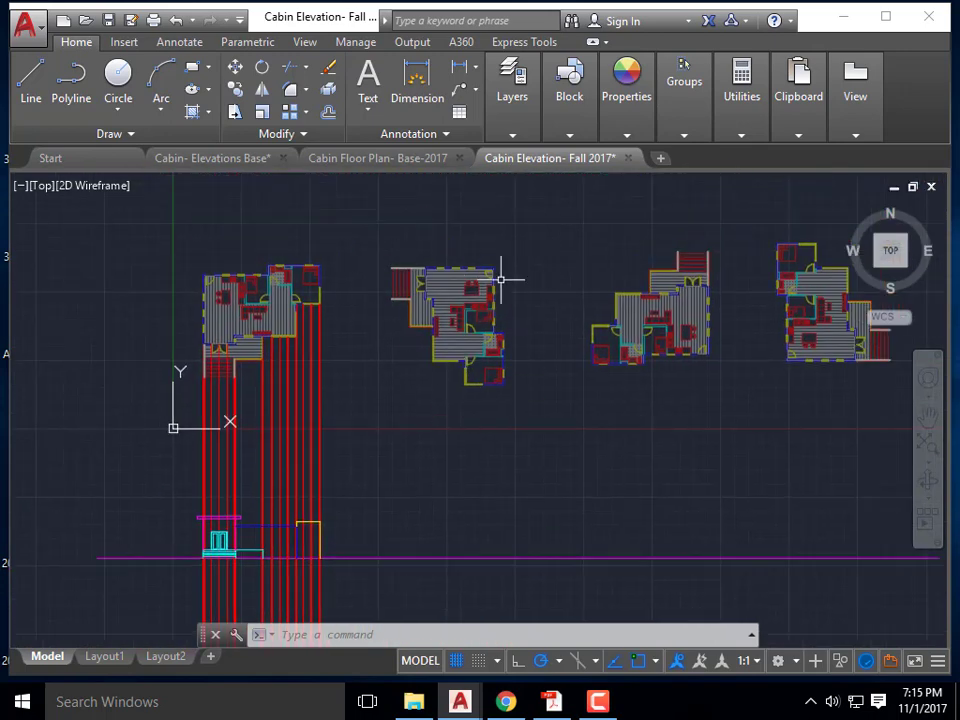
middle_click_drag(449, 398, 446, 333)
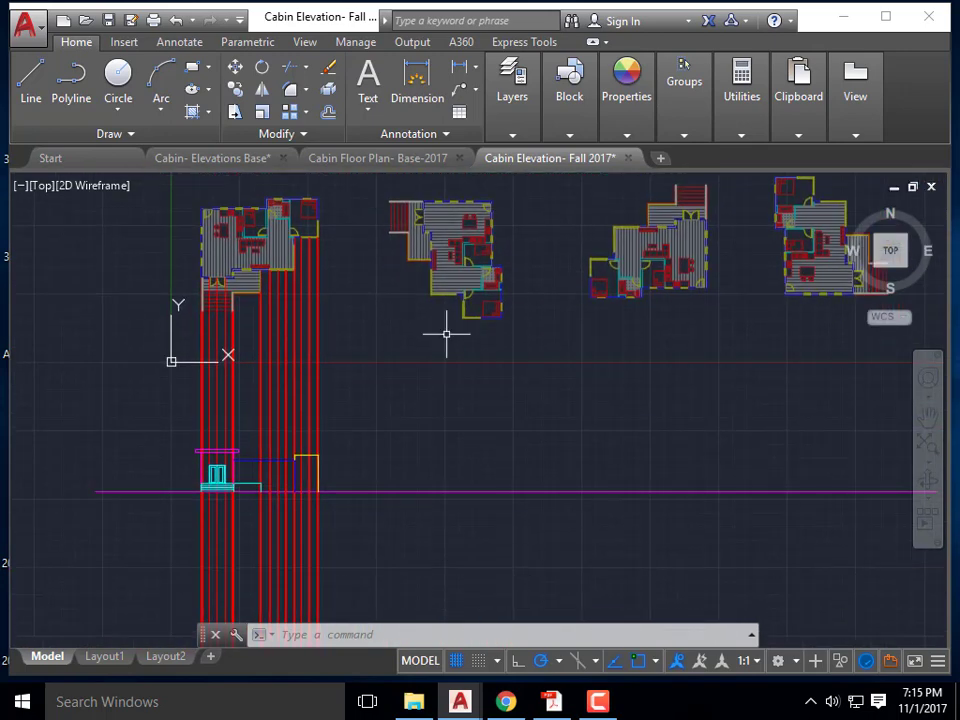
scroll(306, 435, "up", 2)
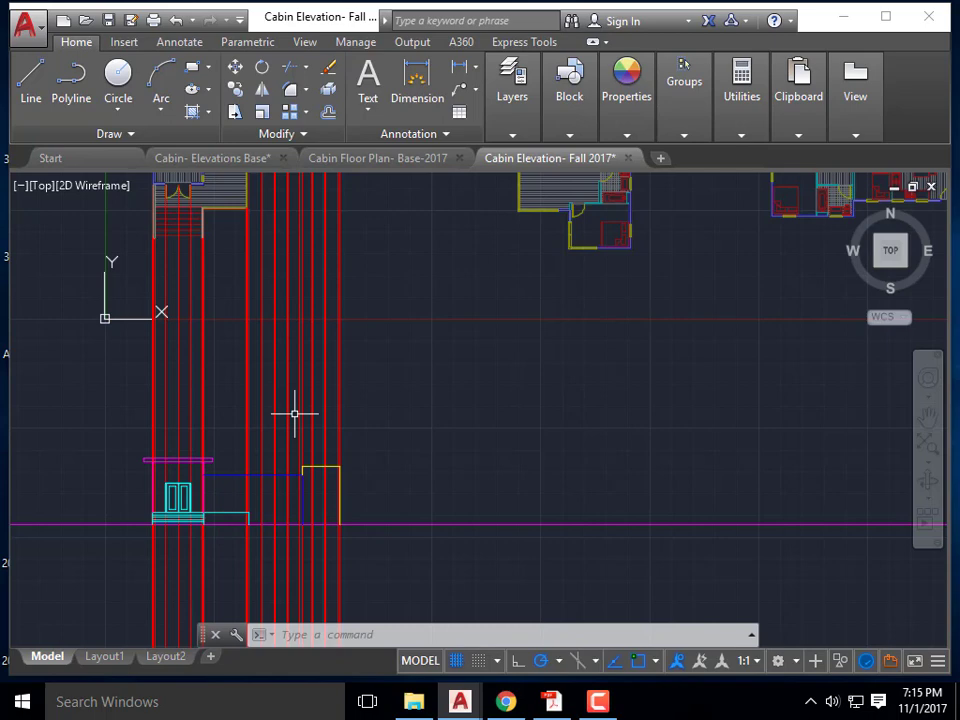
scroll(324, 336, "down", 2)
scroll(317, 347, "up", 5)
scroll(347, 240, "up", 4)
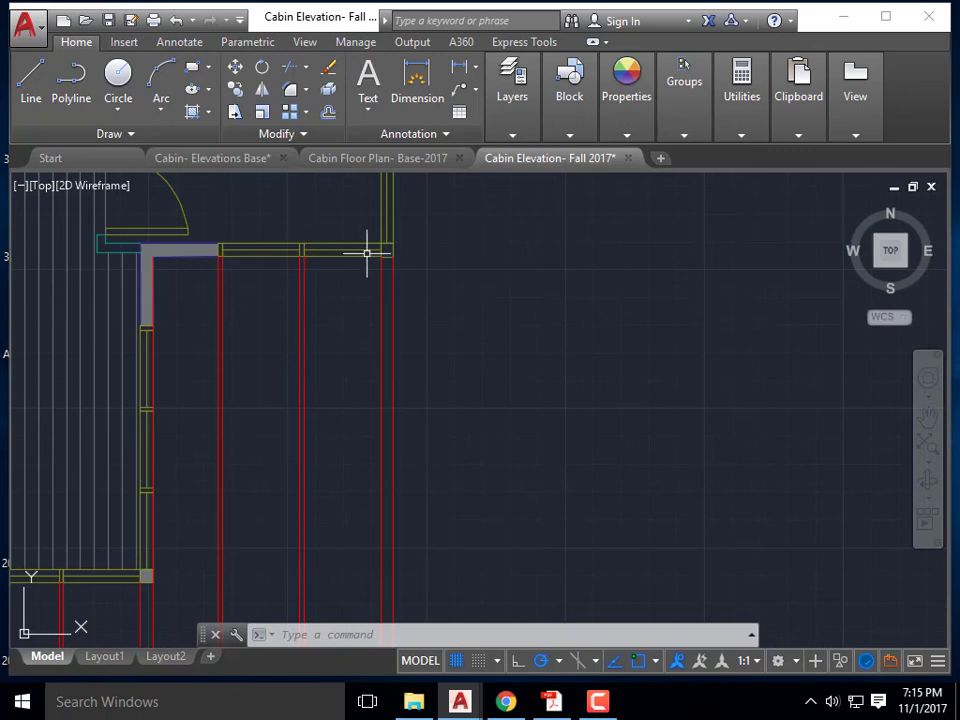
scroll(340, 300, "down", 3)
scroll(356, 315, "up", 1)
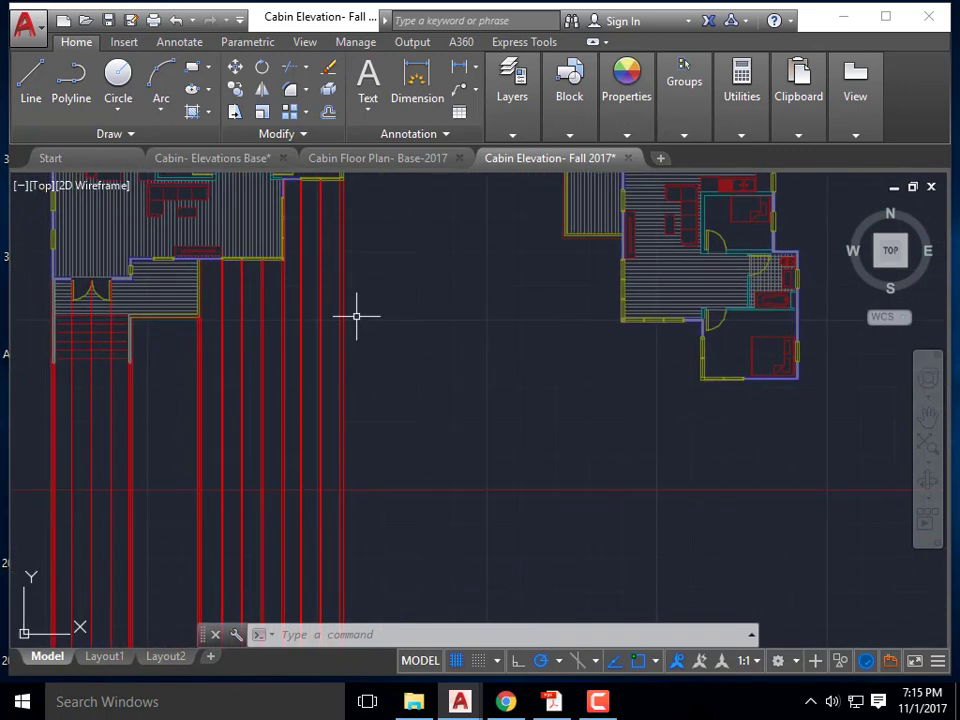
- In the Cabin- Elevations Base drawing, select the pane grid and the left part of the head trim of the cyan nine-pane window
left_click(197, 158)
scroll(467, 420, "up", 4)
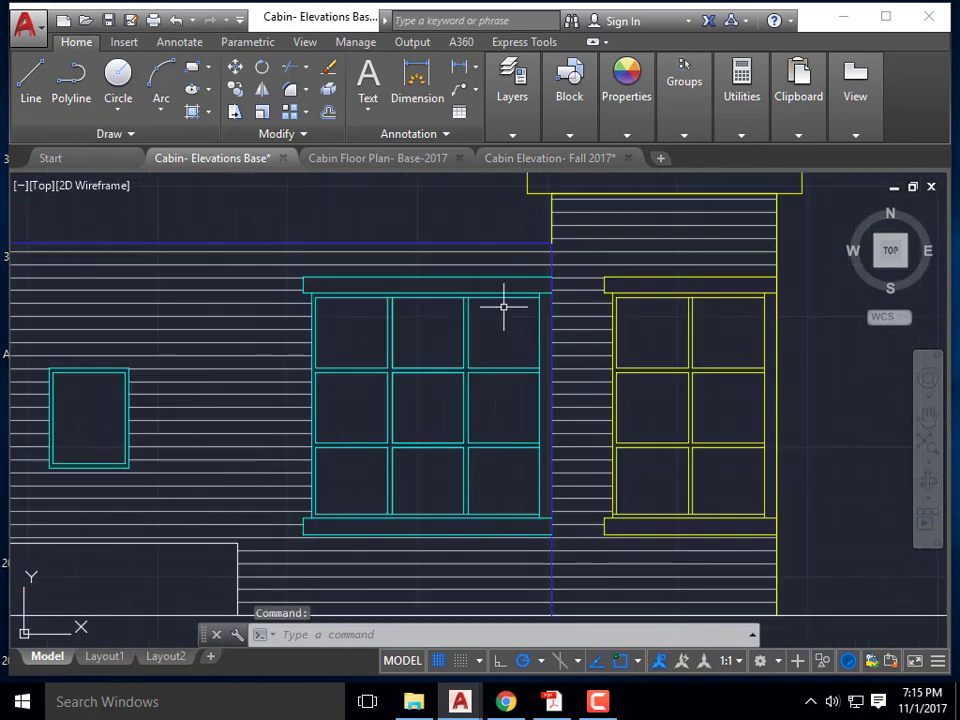
scroll(454, 430, "down", 2)
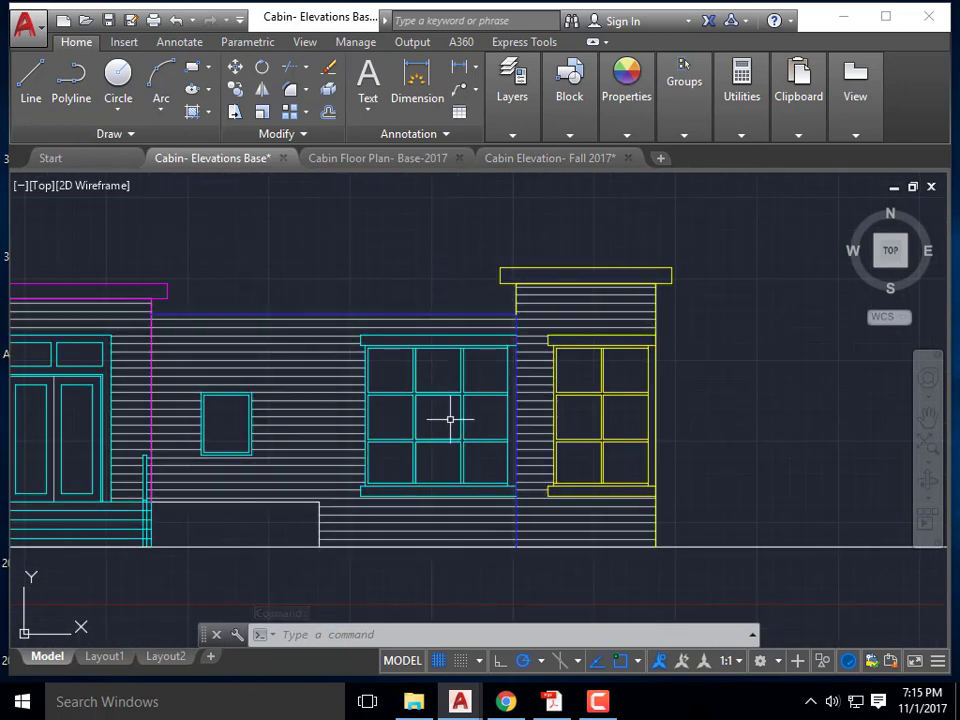
scroll(461, 371, "up", 4)
scroll(426, 325, "down", 2)
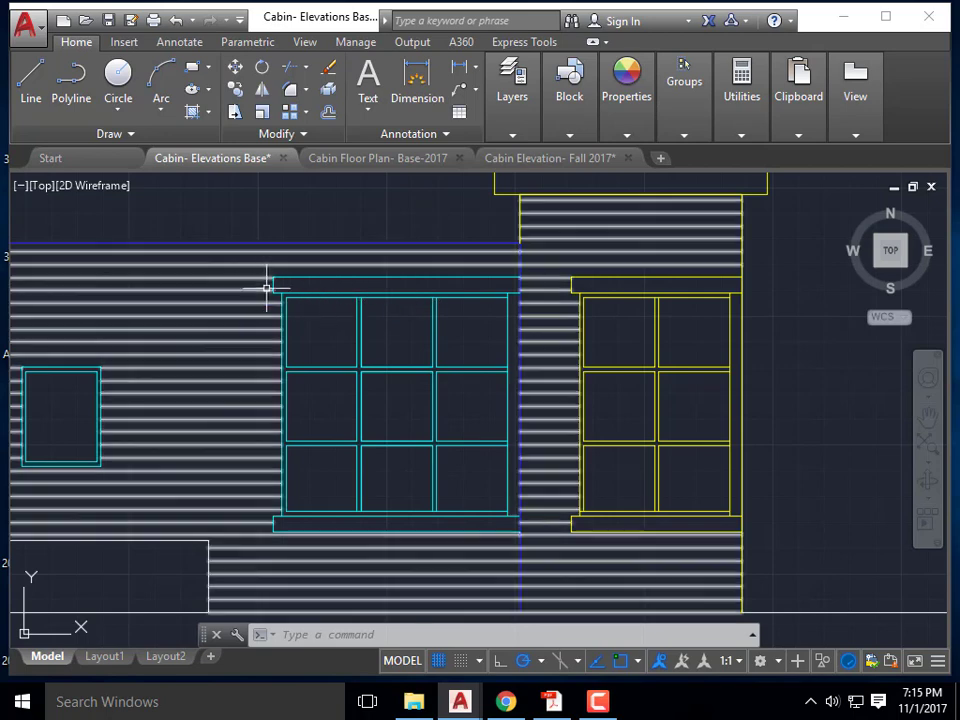
left_click(514, 520)
scroll(514, 520, "up", 2)
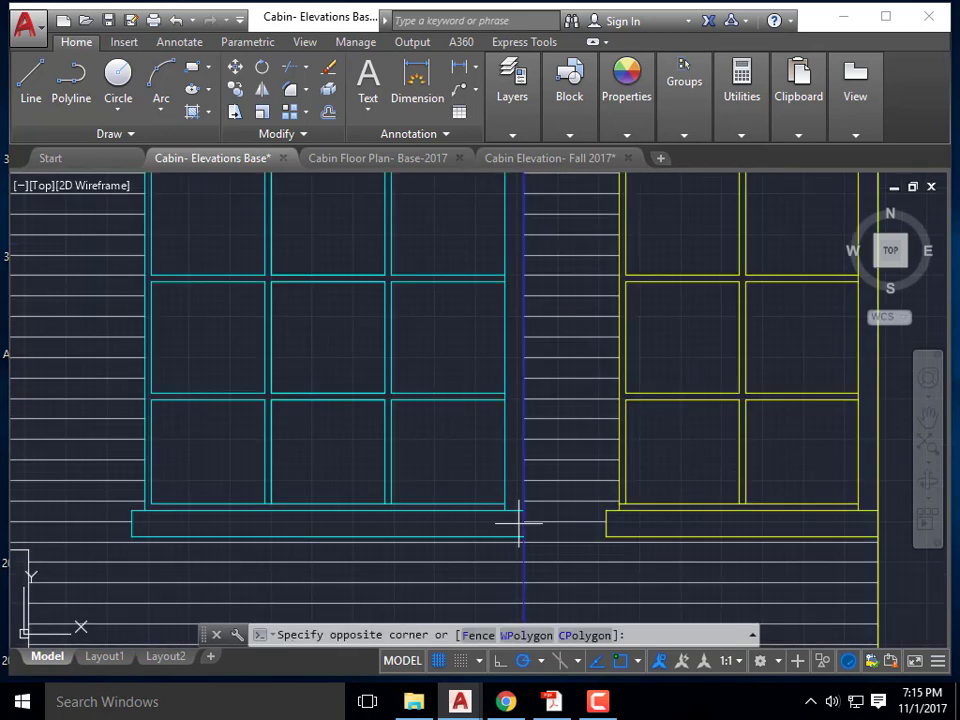
scroll(514, 520, "down", 2)
left_click(312, 280)
scroll(300, 283, "up", 3)
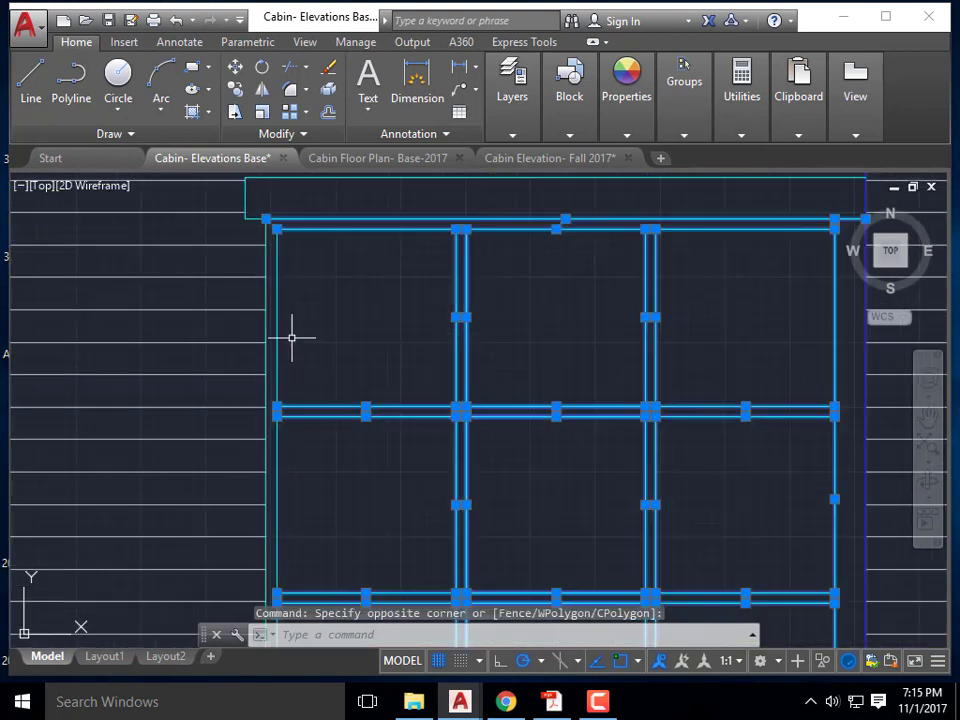
left_click(269, 311)
left_click(269, 228)
left_click(253, 220)
left_click(255, 219)
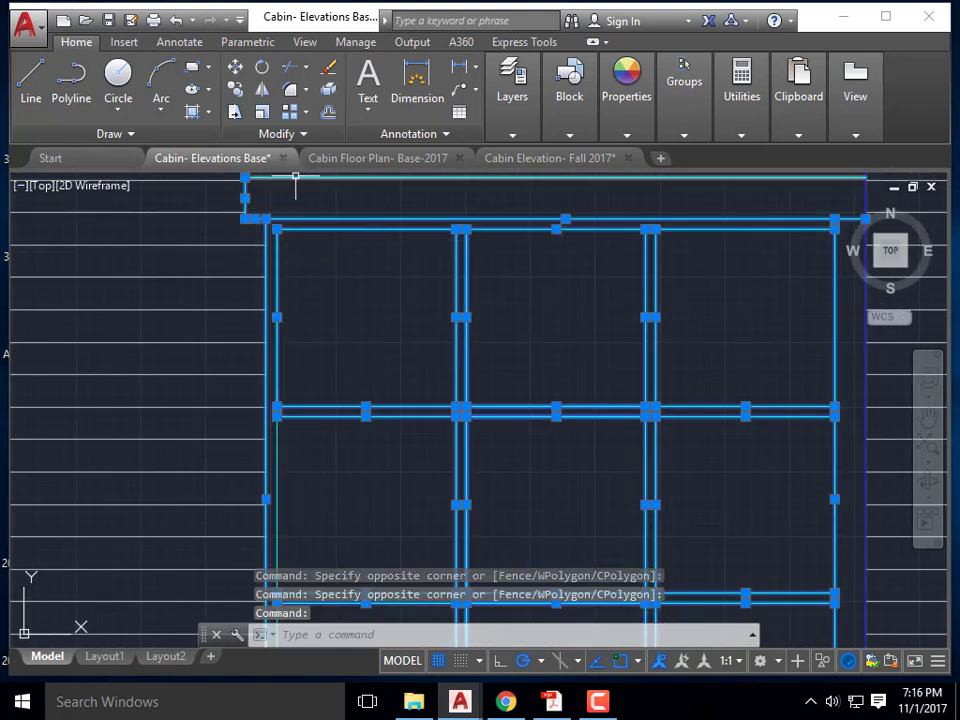
- Add the sill trim outline below the cyan nine-pane window to the selection
scroll(405, 263, "down", 3)
scroll(585, 459, "up", 4)
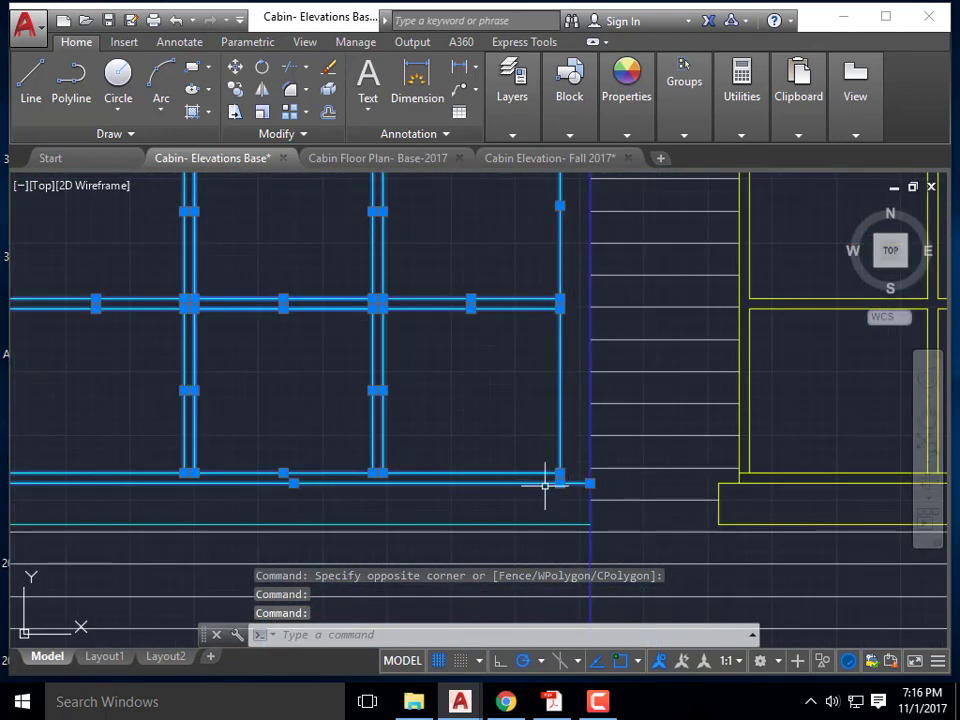
left_click(566, 522)
scroll(568, 476, "down", 2)
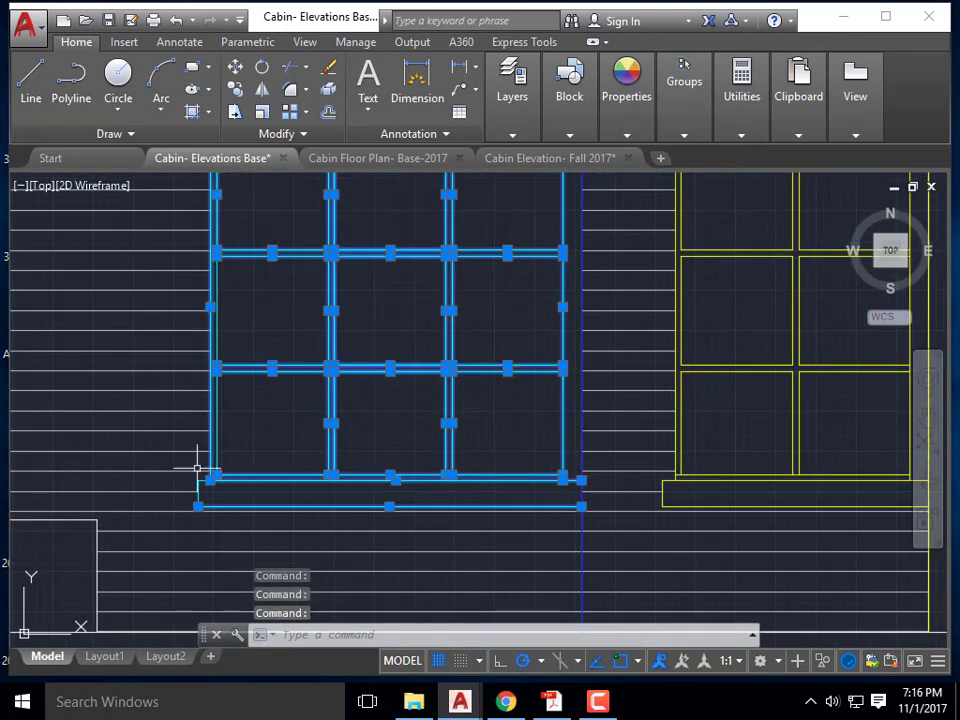
scroll(214, 475, "up", 2)
left_click(212, 482)
left_click(375, 486)
scroll(422, 501, "down", 3)
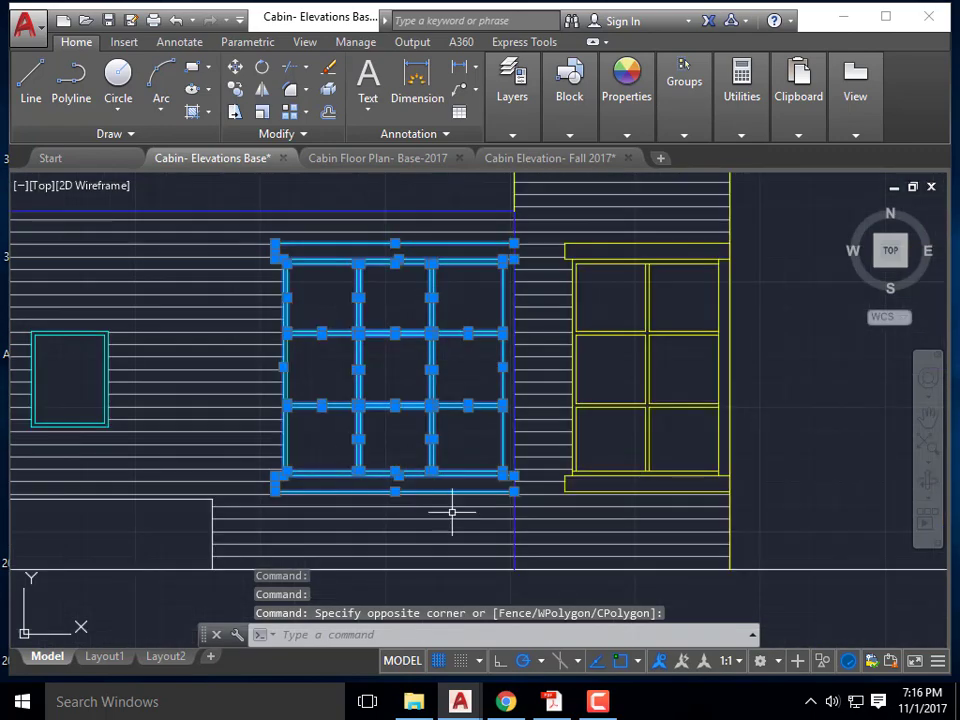
- Add the missing left pane edges to the selection, copy the whole window, and switch to the Cabin Elevation- Fall 2017 drawing
scroll(303, 430, "up", 3)
left_click(278, 388)
left_click(257, 394)
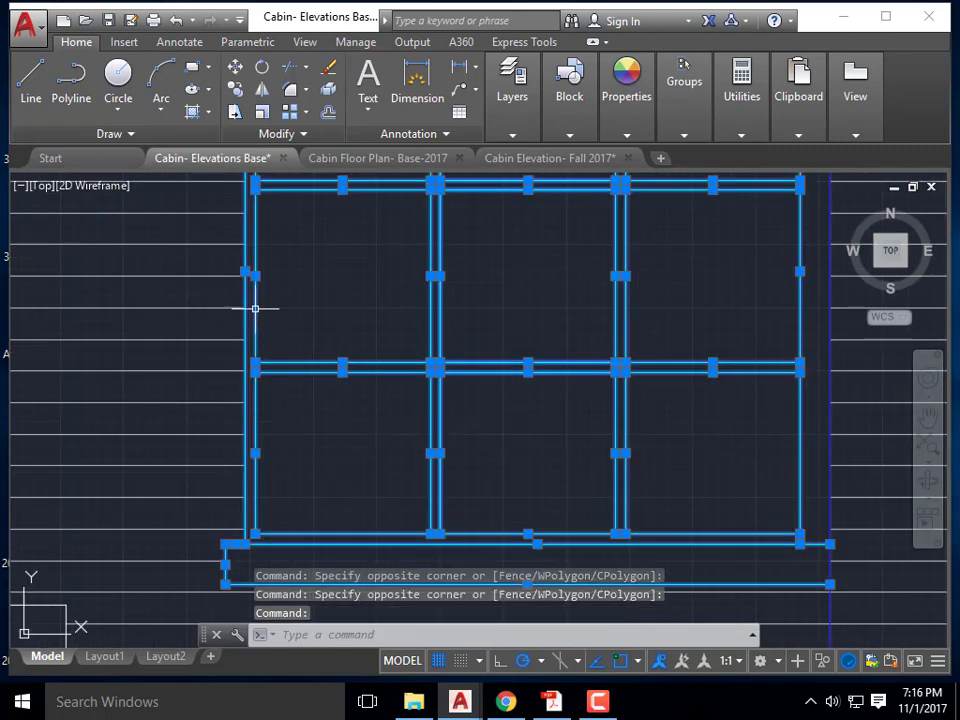
middle_click_drag(312, 435, 335, 504)
scroll(348, 293, "down", 2)
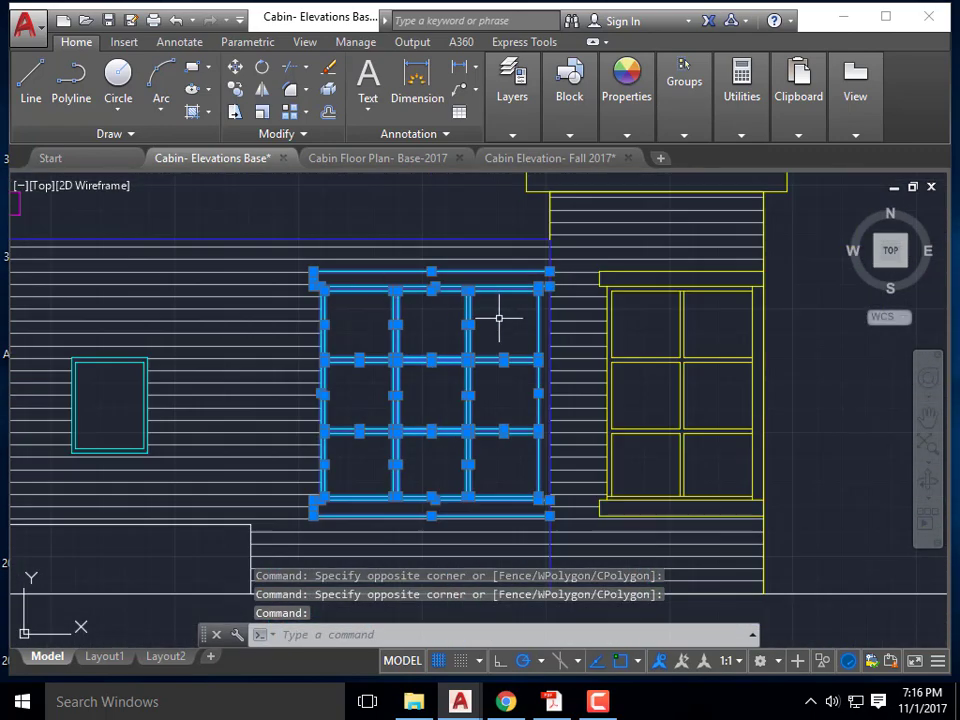
key("ctrl+c")
left_click(589, 160)
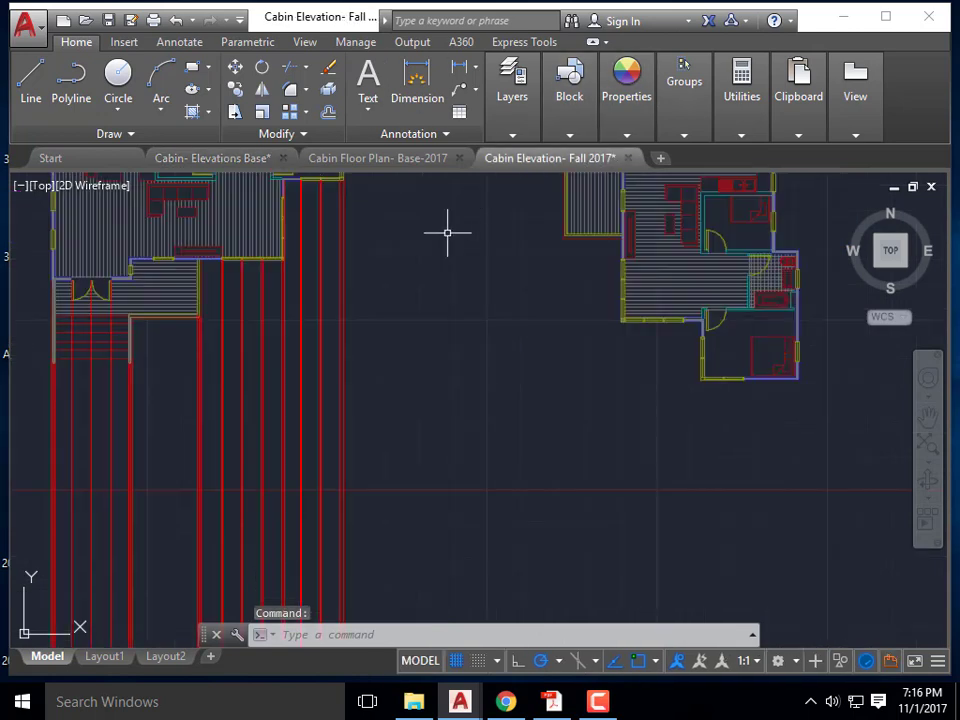
- Paste the copied nine-pane window as a block in the empty space beside the front elevation
middle_click_drag(448, 391, 445, 342)
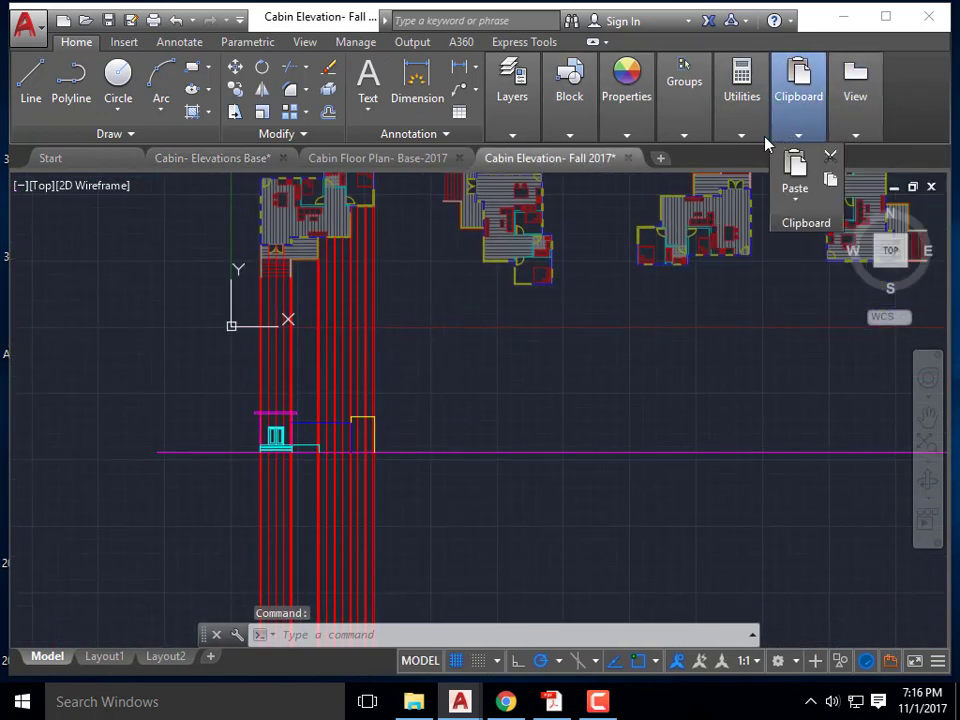
left_click(796, 202)
left_click(830, 270)
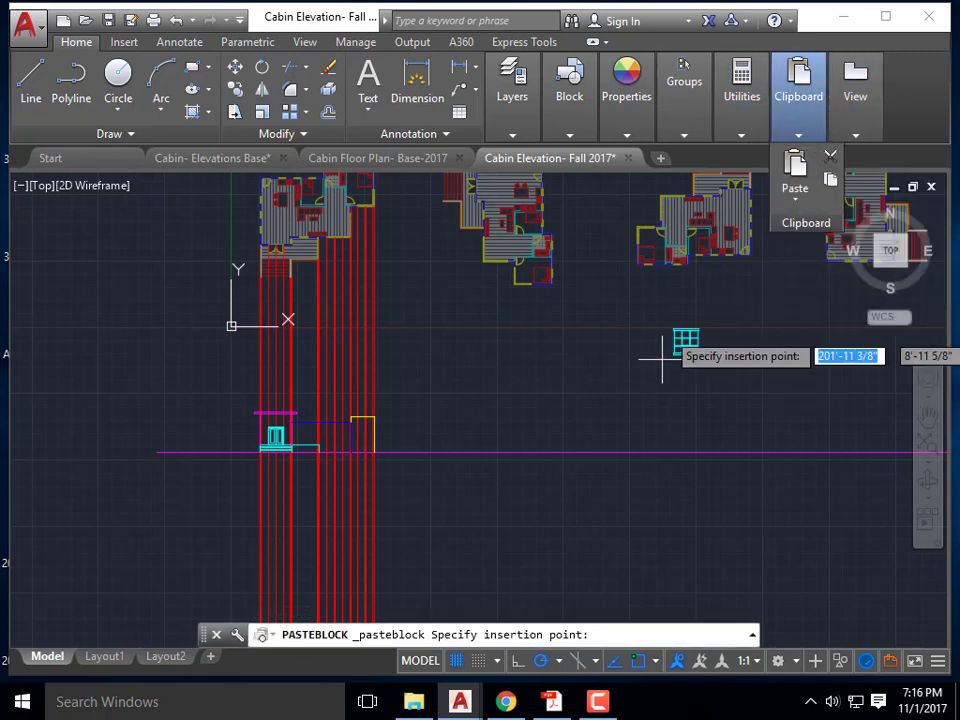
scroll(399, 400, "up", 4)
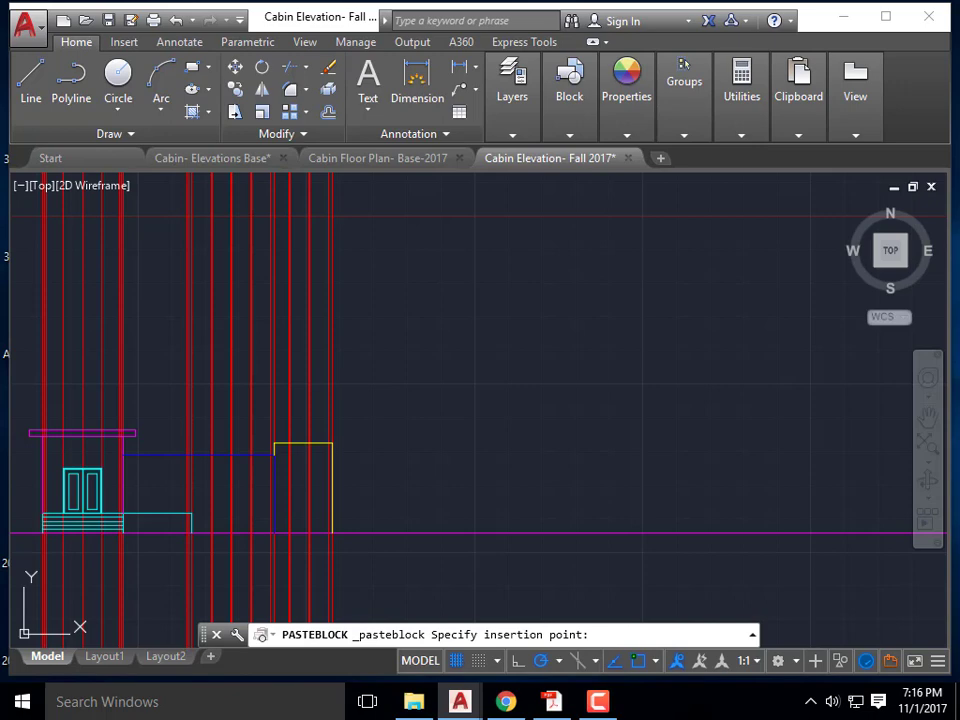
scroll(370, 320, "down", 4)
left_click(370, 320)
- Assign the pasted window block to the Elevation- Red layer and clear the selection
scroll(375, 343, "up", 4)
left_click(439, 331)
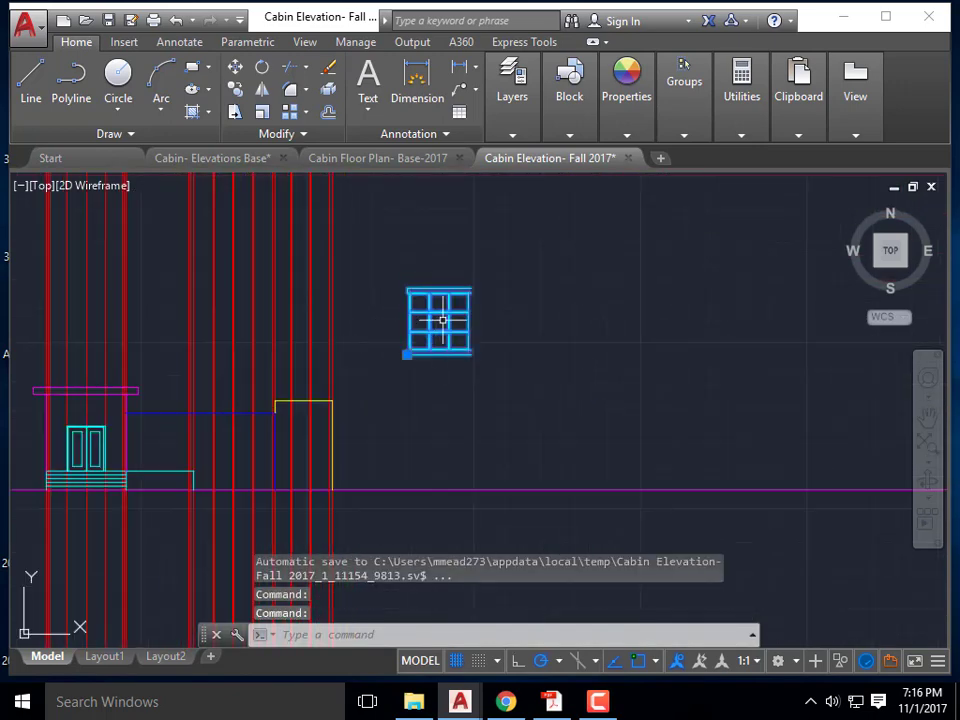
mouse_move(514, 120)
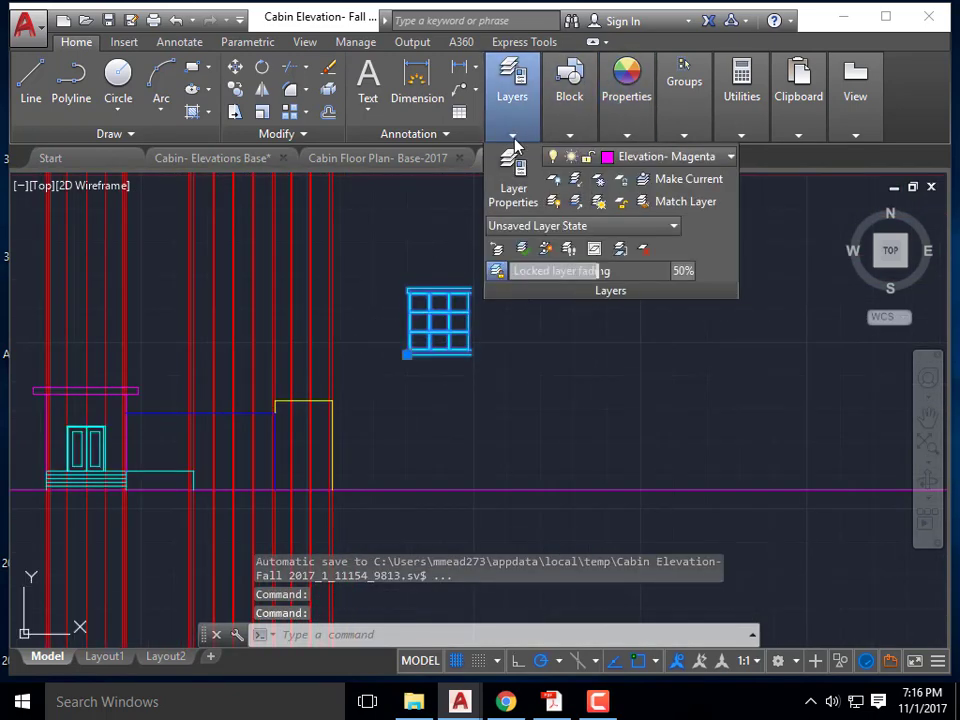
left_click(665, 156)
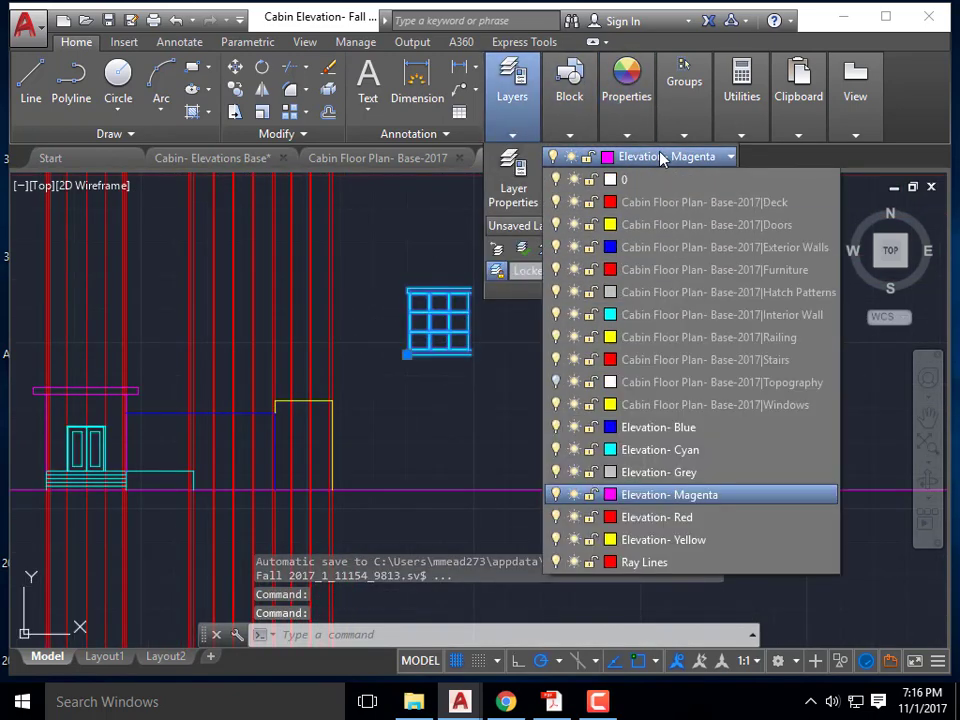
left_click(680, 517)
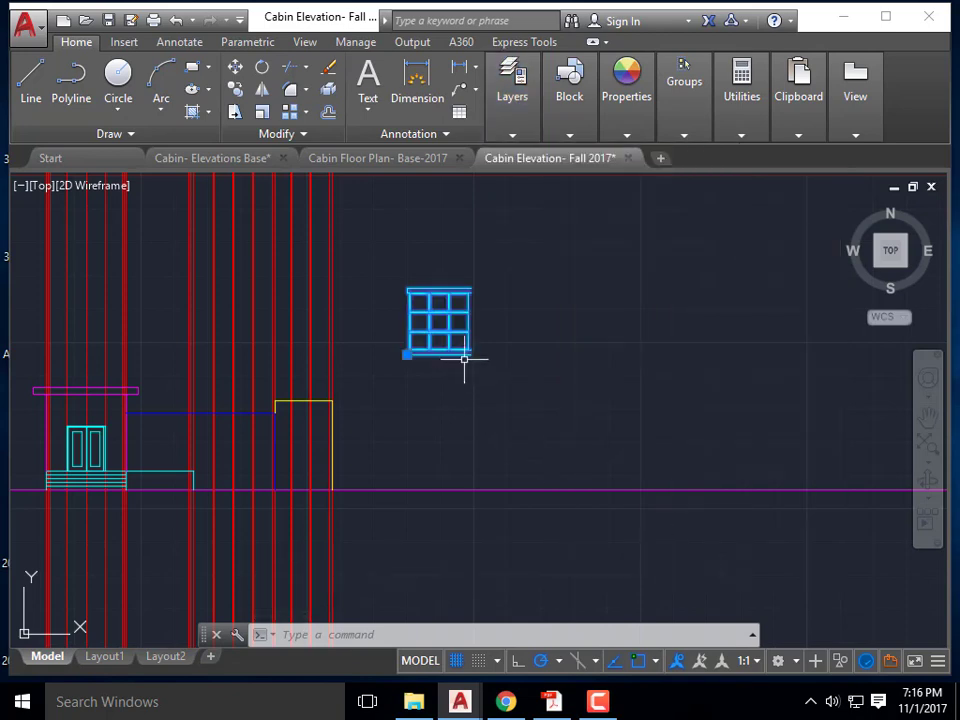
key("Escape")
key("Escape")
- Delete the pasted window block
scroll(426, 390, "up", 4)
left_click(580, 273)
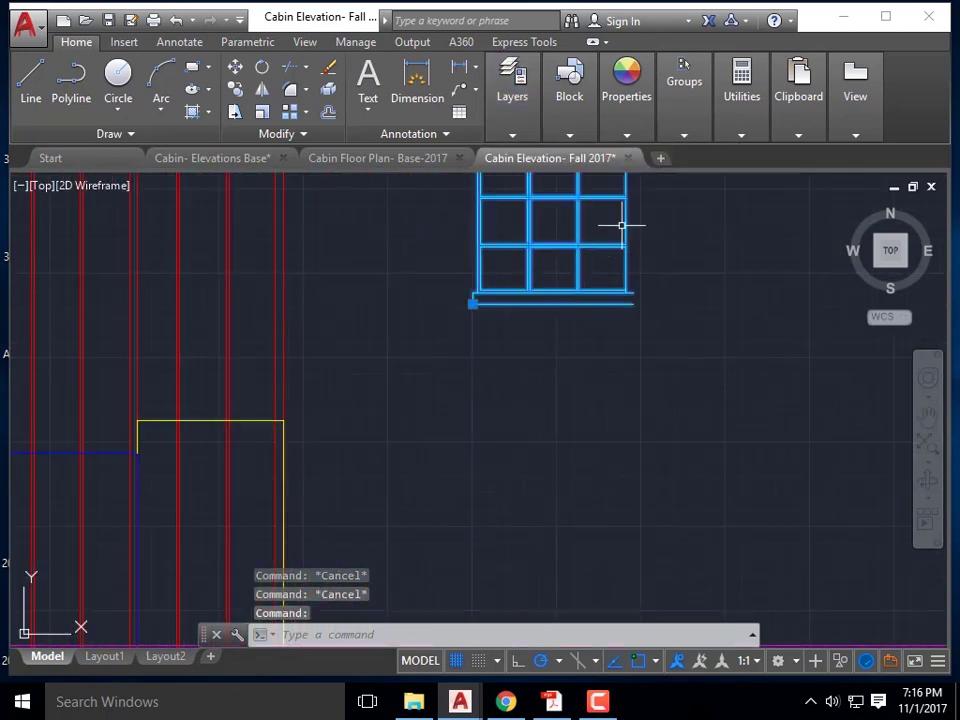
middle_click_drag(664, 213, 588, 303)
key("Delete")
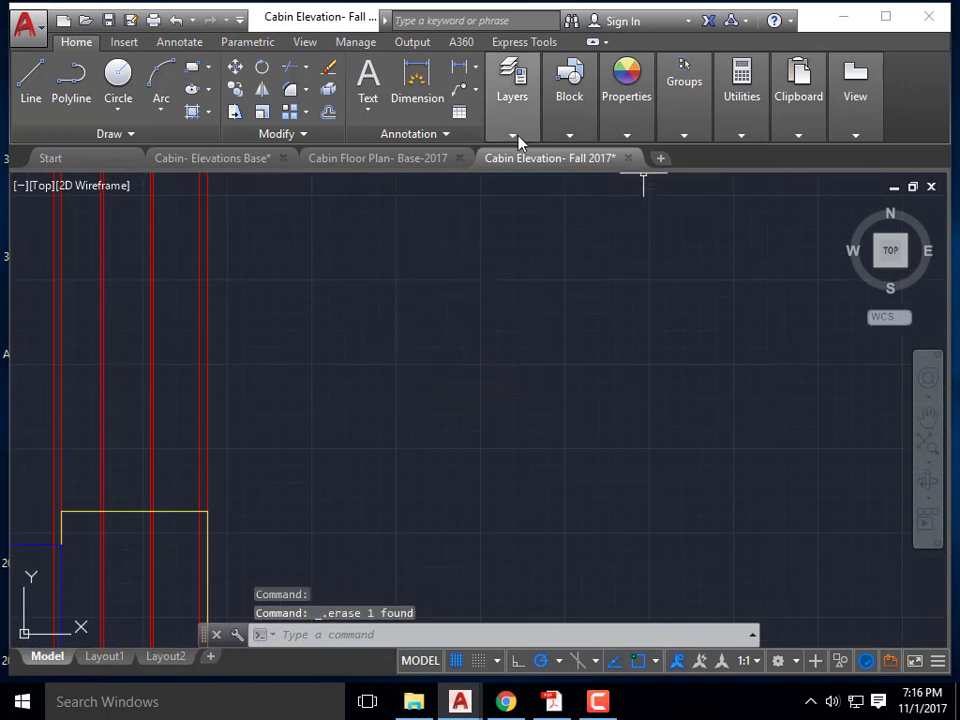
- Make Elevation- Red the current layer
mouse_move(513, 110)
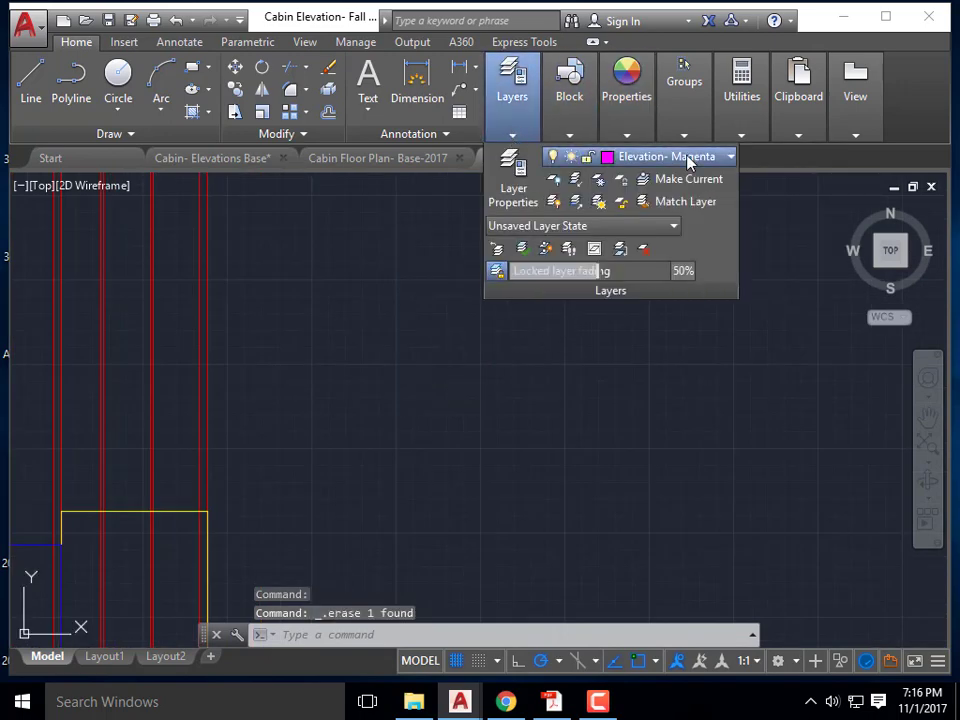
left_click(688, 158)
left_click(677, 518)
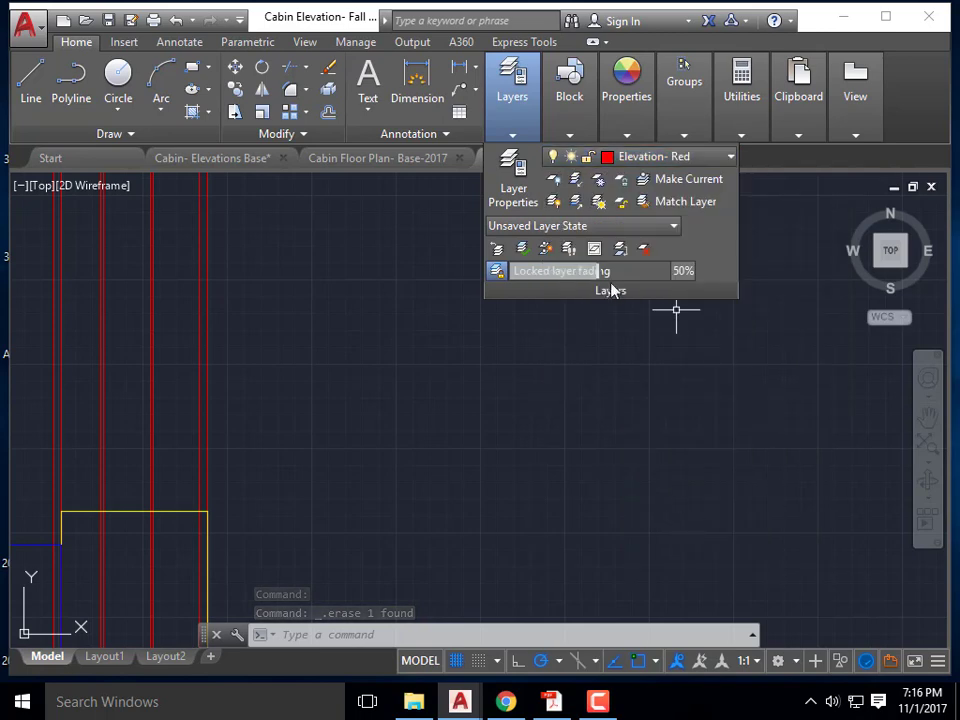
key("Escape")
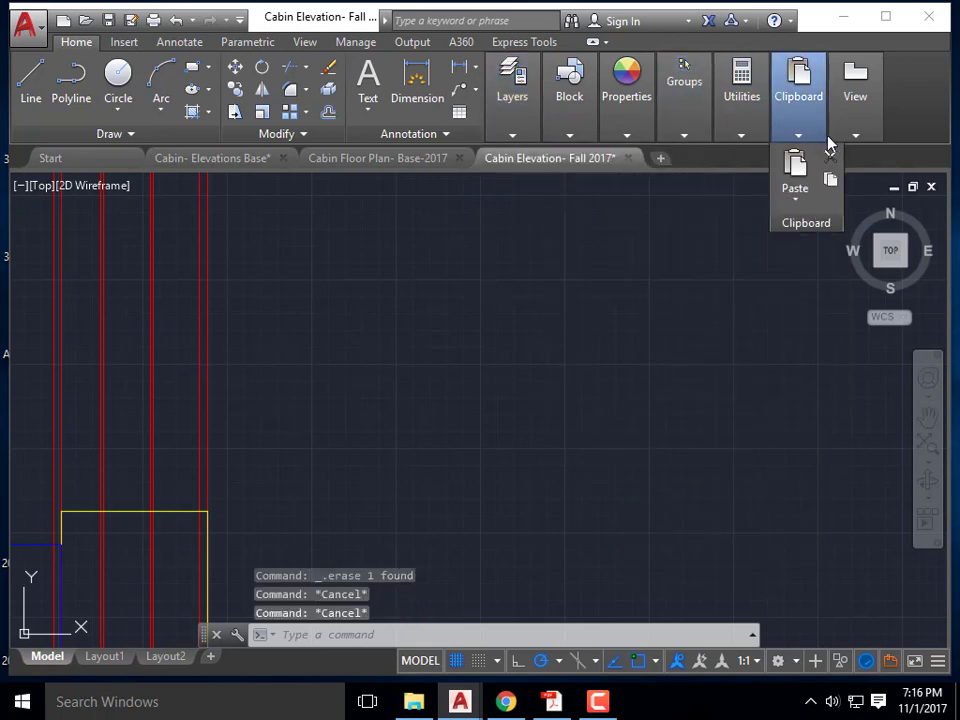
- With Elevation- Red current, paste the copied window as a block in the empty space beside the front elevation
mouse_move(812, 158)
left_click(796, 200)
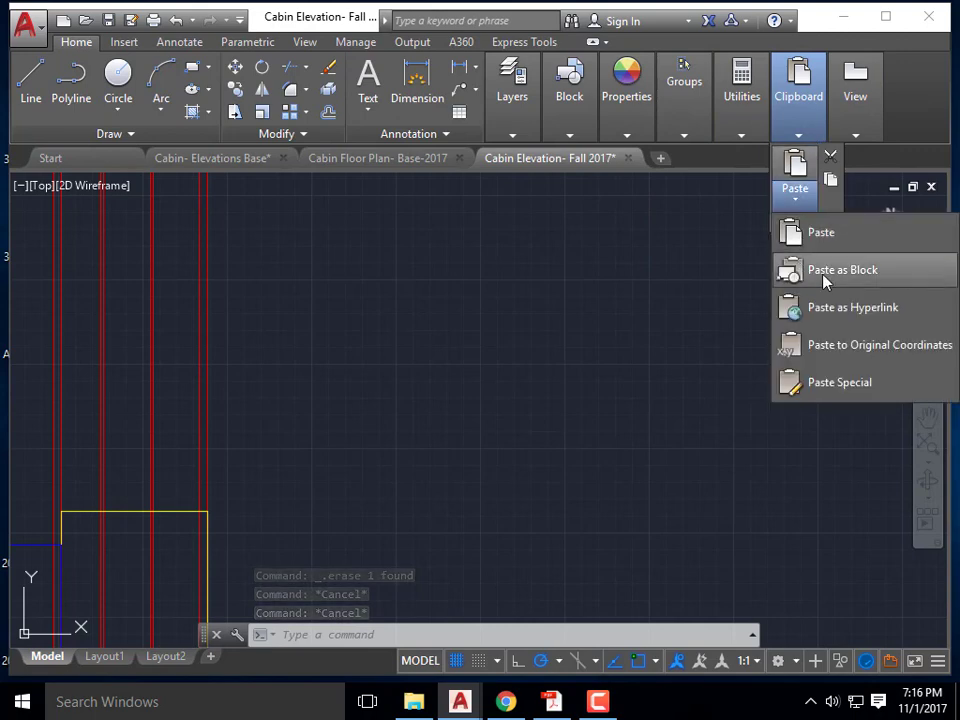
left_click(825, 275)
scroll(407, 439, "down", 8)
scroll(397, 451, "up", 5)
left_click(411, 390)
key("Escape")
key("Escape")
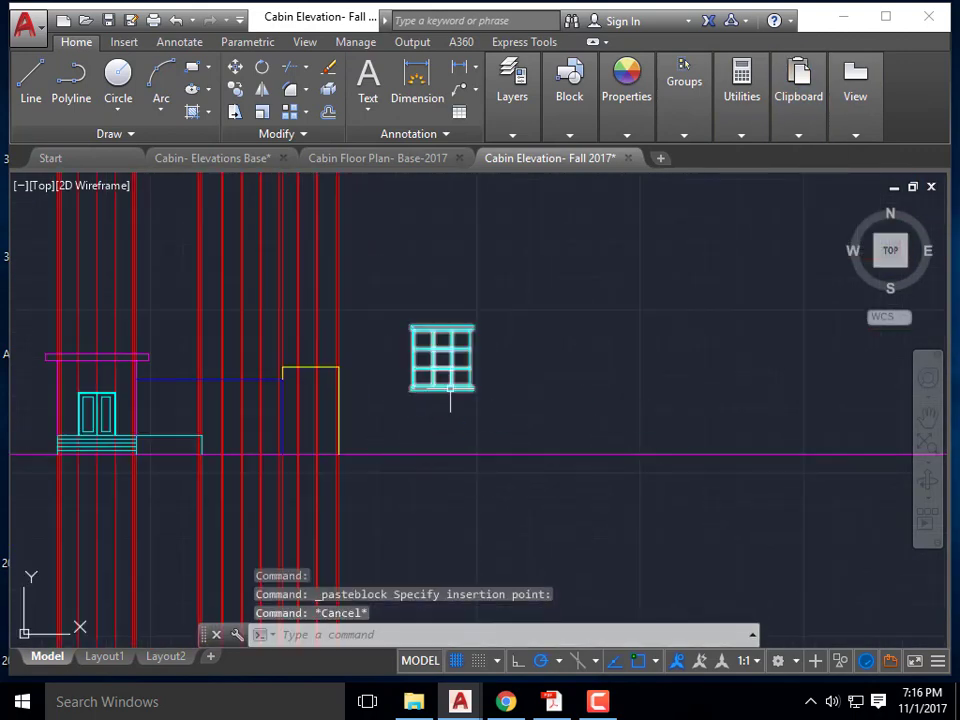
- Move the window block by the right end of its head trim to the upper right corner of the blue wall
left_click(441, 348)
type("m")
key("Return")
scroll(455, 322, "up", 5)
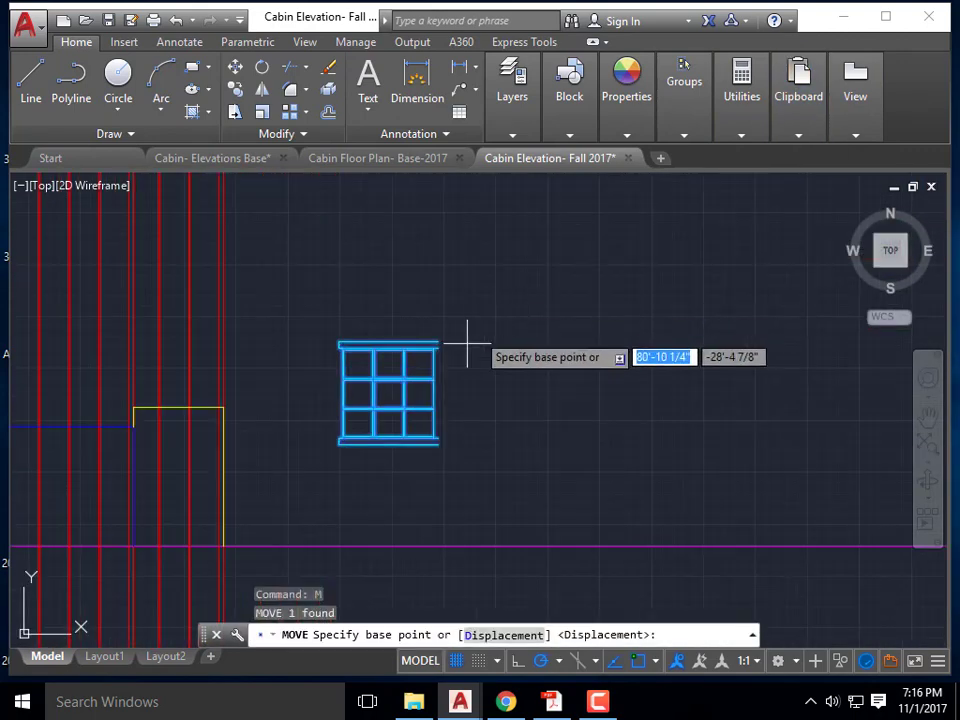
left_click(436, 326)
scroll(574, 229, "down", 5)
scroll(439, 253, "up", 7)
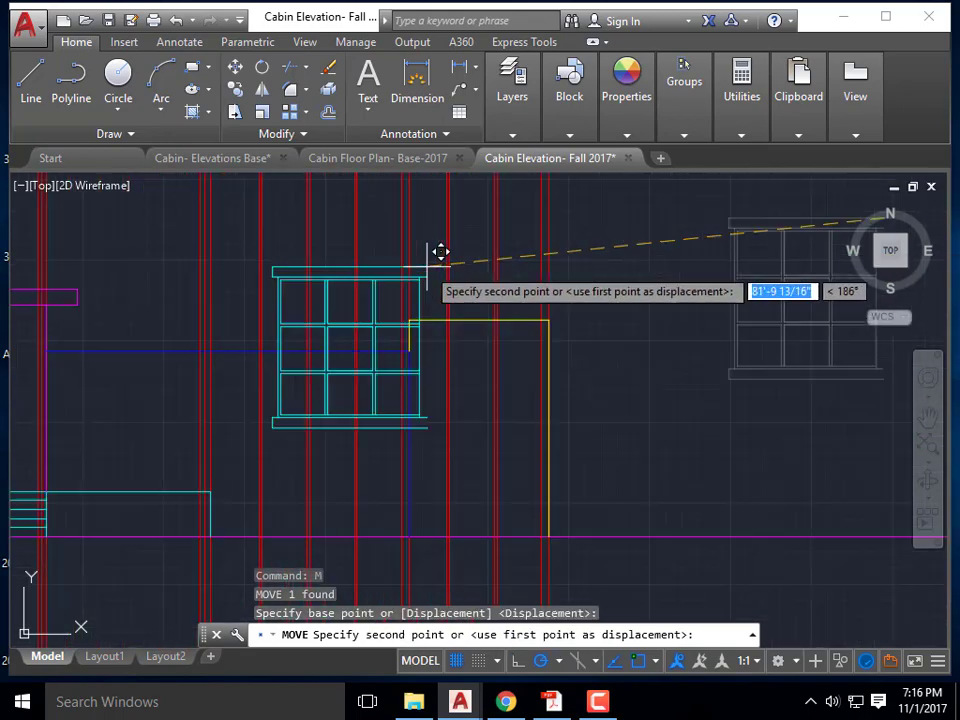
left_click(399, 354)
scroll(459, 300, "down", 2)
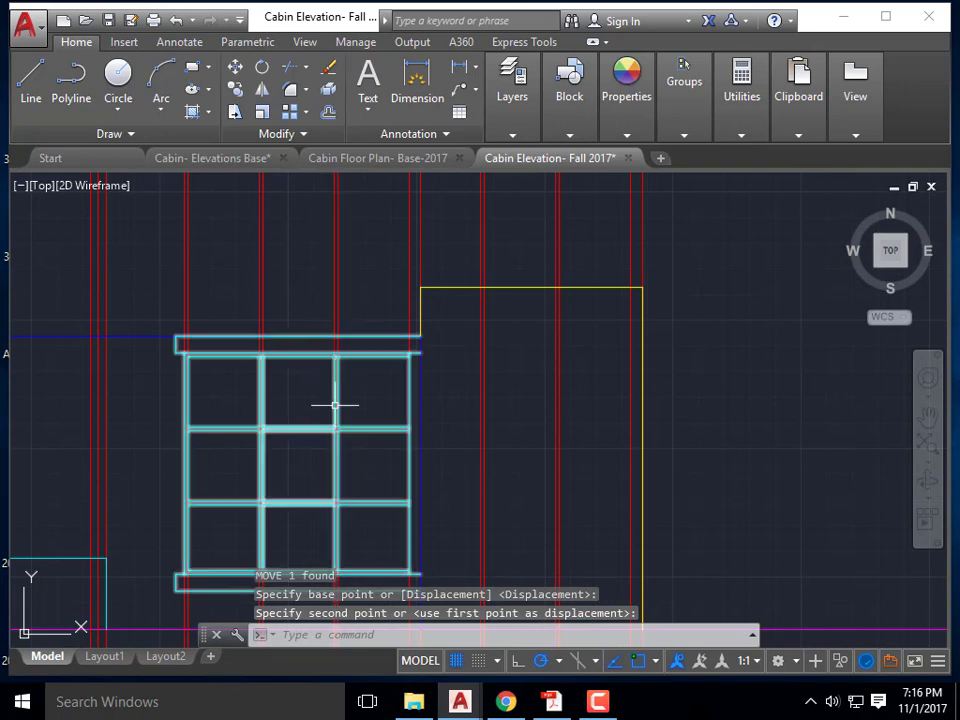
- Move the window block down from the right end of its sill to the blue wall's lower corner on the ground line
scroll(317, 433, "down", 2)
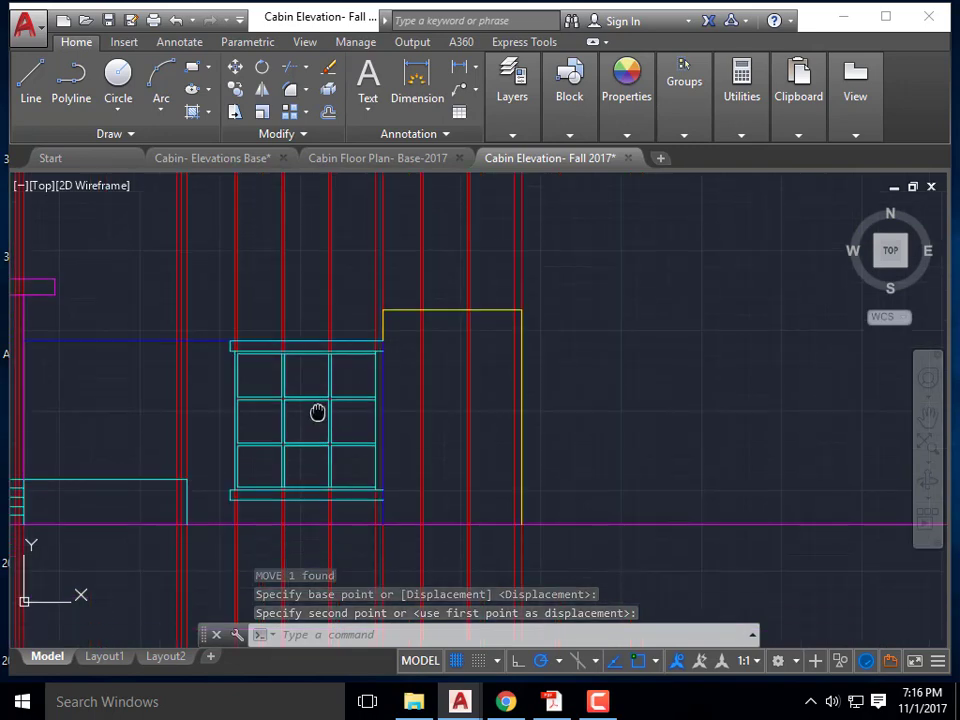
middle_click_drag(317, 433, 326, 355)
scroll(380, 188, "up", 4)
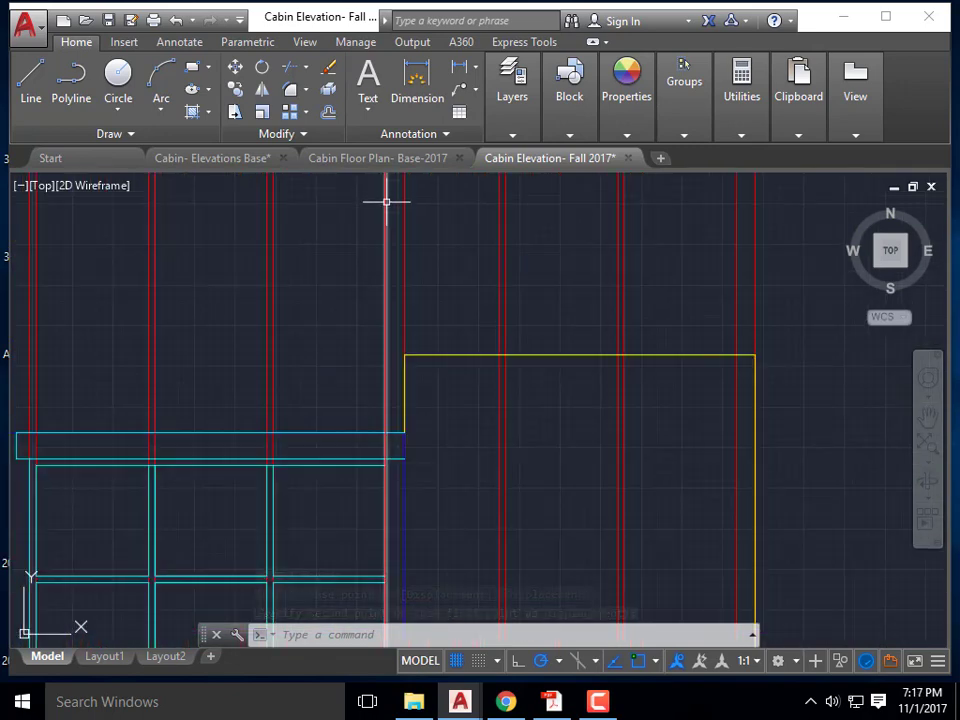
middle_click_drag(394, 351, 386, 259)
scroll(386, 261, "down", 2)
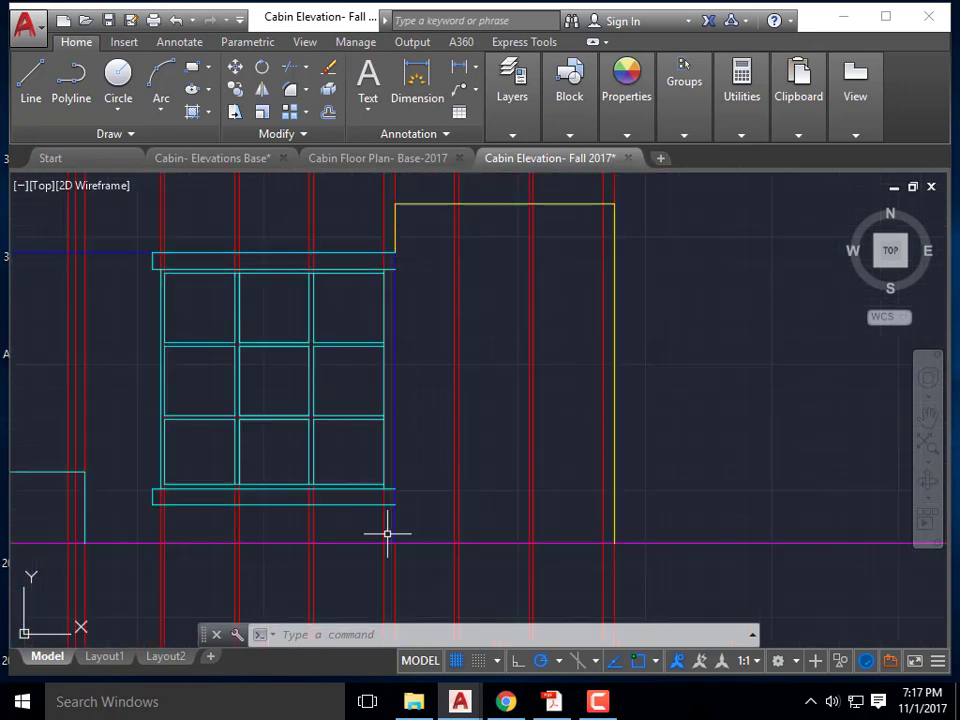
scroll(409, 514, "down", 2)
middle_click_drag(422, 495, 369, 424)
scroll(369, 409, "up", 2)
left_click(369, 416)
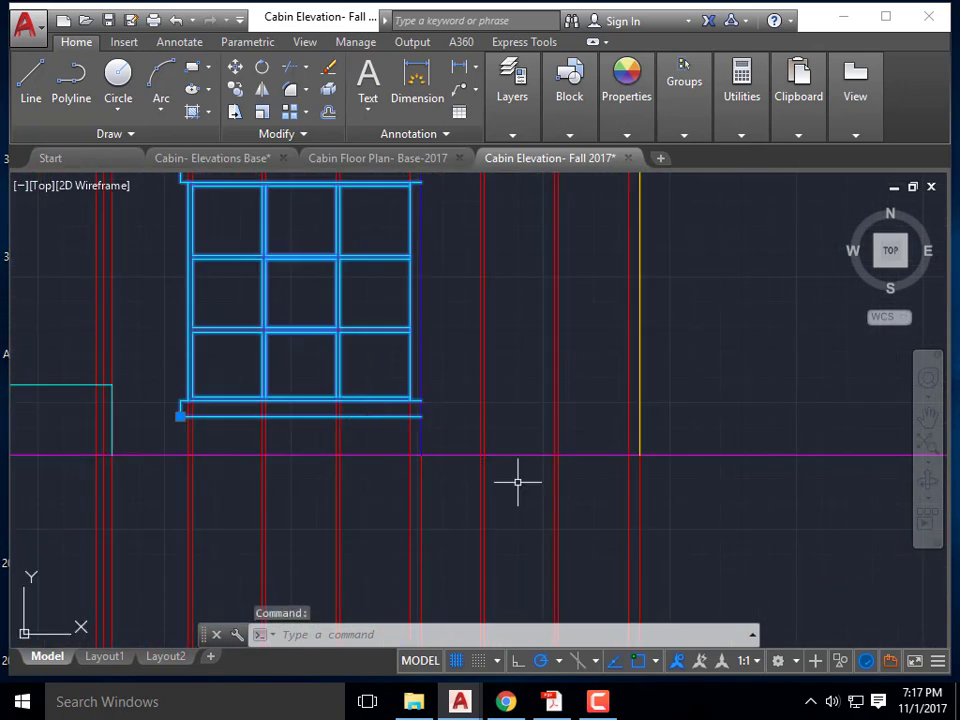
key("Return")
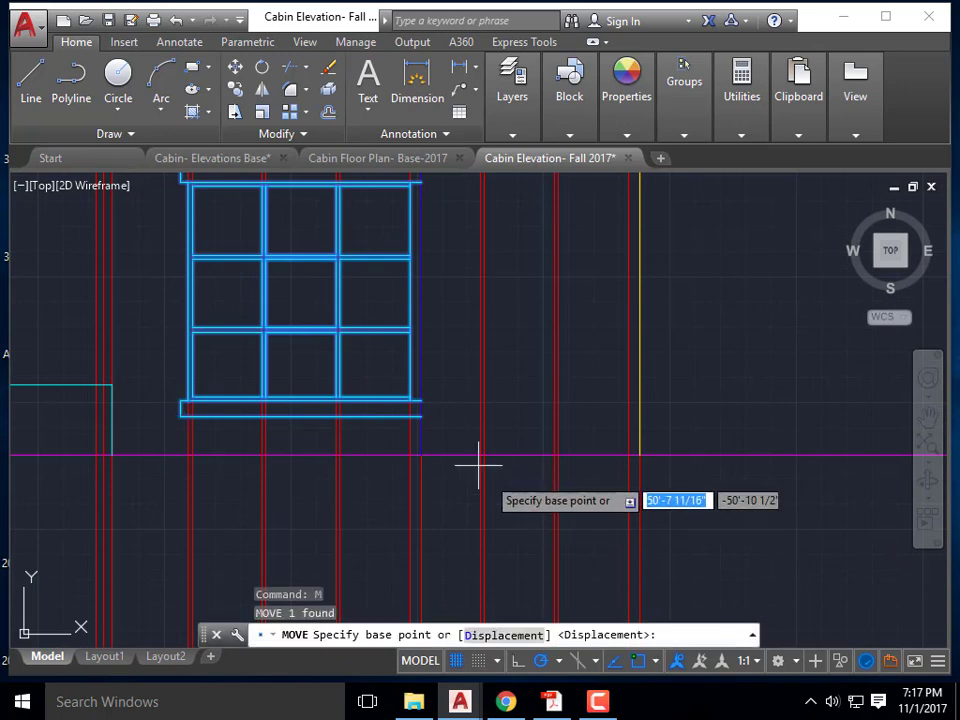
left_click(421, 416)
left_click(422, 454)
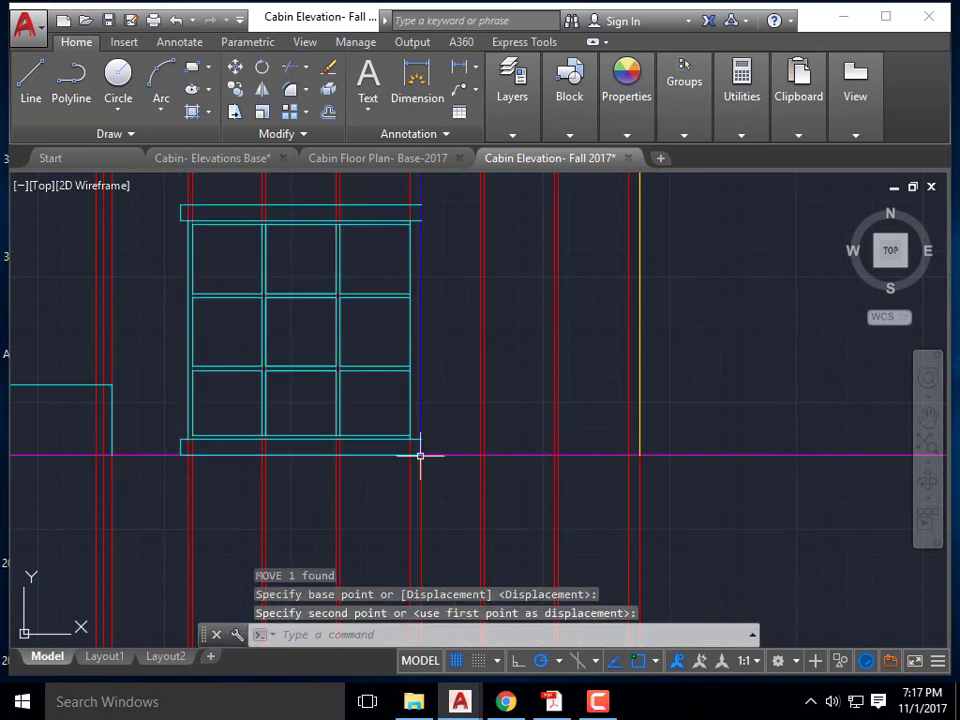
- Check the placed window against the elevation's ray lines and compare it with the completed front elevation in the Cabin- Elevations Base drawing
scroll(489, 393, "down", 4)
scroll(430, 320, "up", 4)
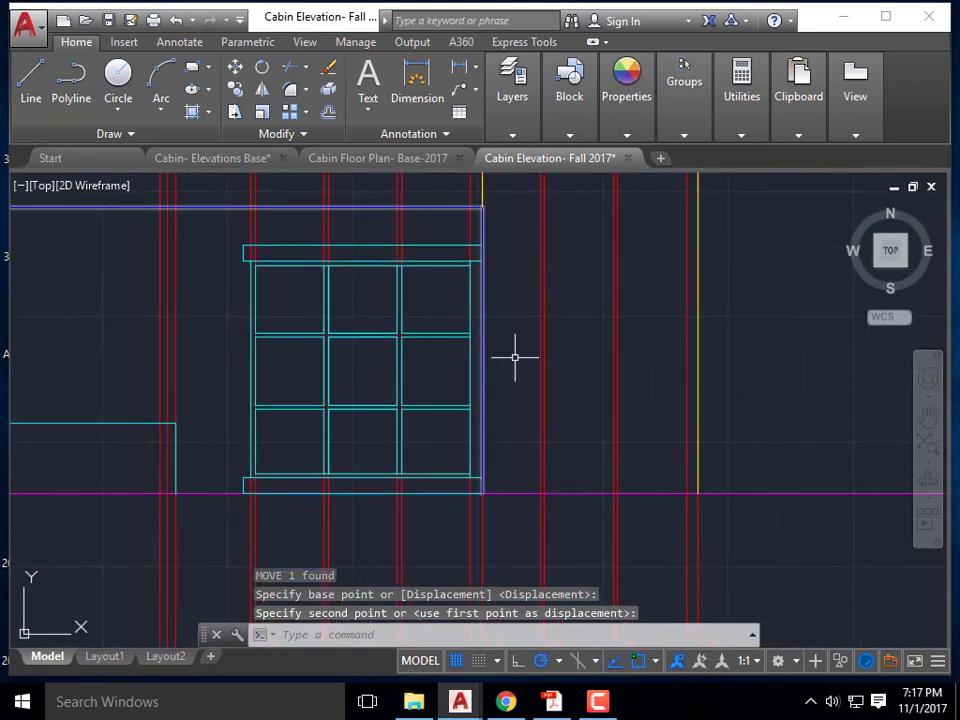
scroll(409, 325, "down", 4)
scroll(487, 304, "up", 2)
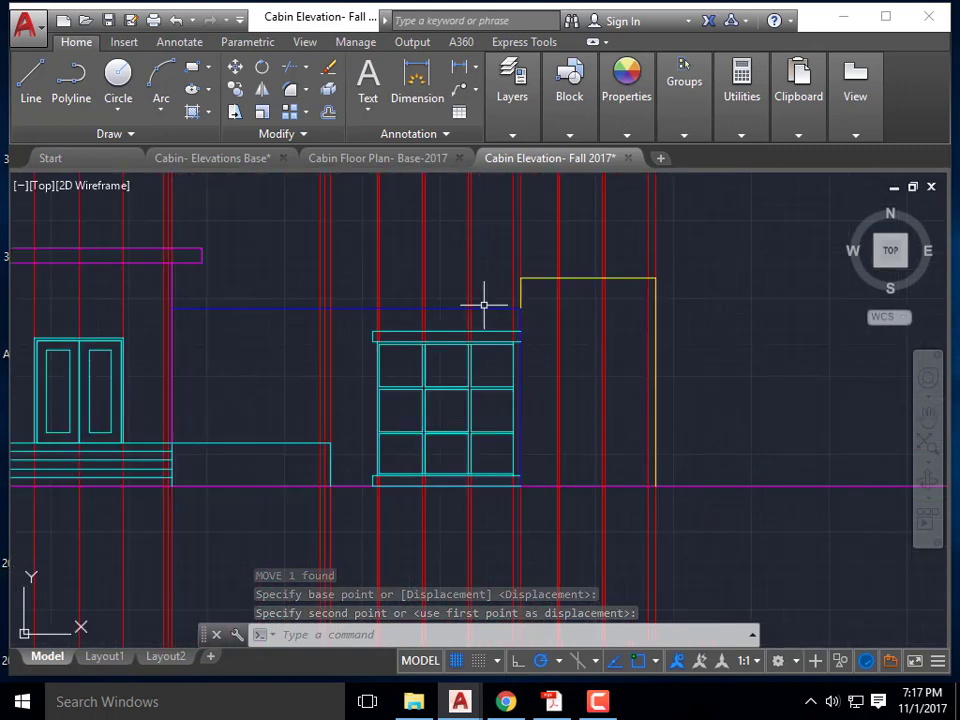
middle_click_drag(485, 392, 449, 392)
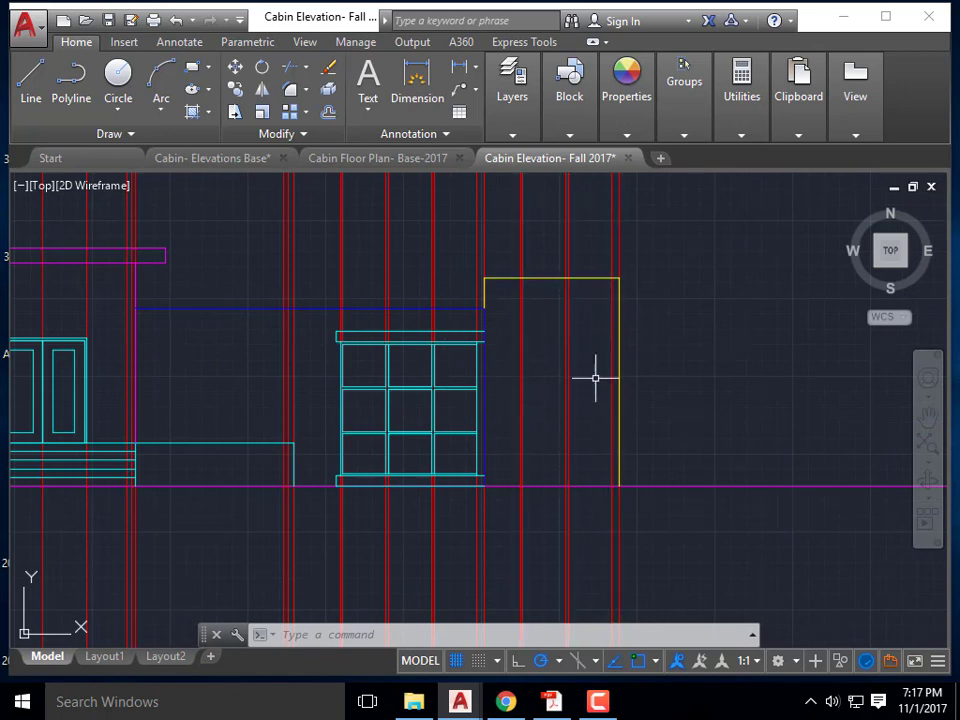
scroll(586, 398, "down", 2)
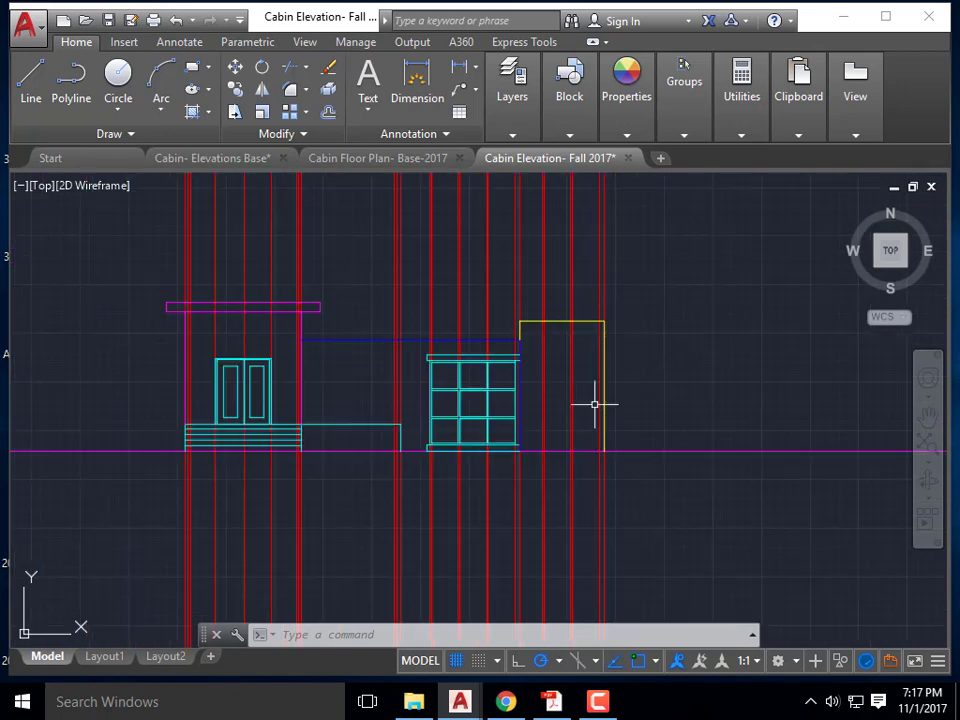
left_click(233, 157)
scroll(550, 312, "down", 4)
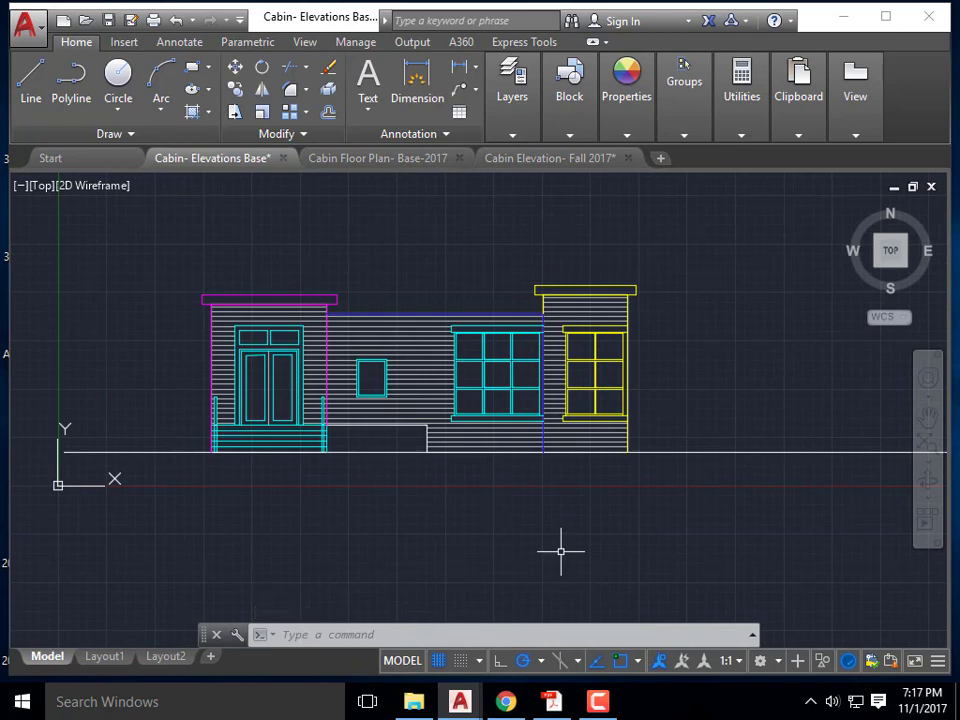
scroll(111, 360, "up", 5)
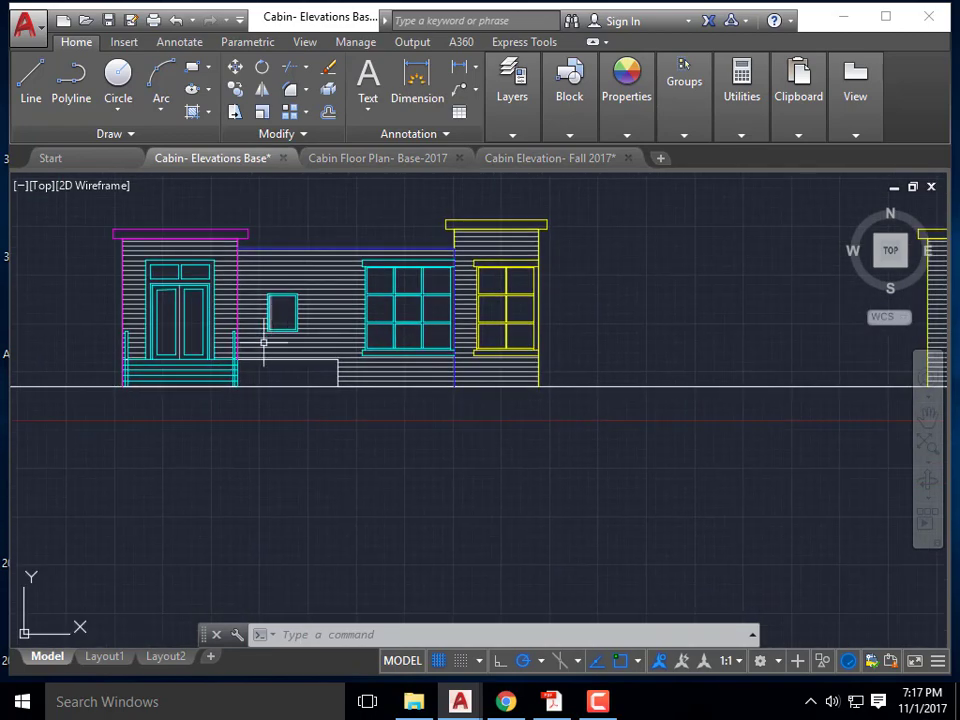
- Delete the horizontal siding hatch from the walls of the completed front elevation
scroll(111, 390, "down", 2)
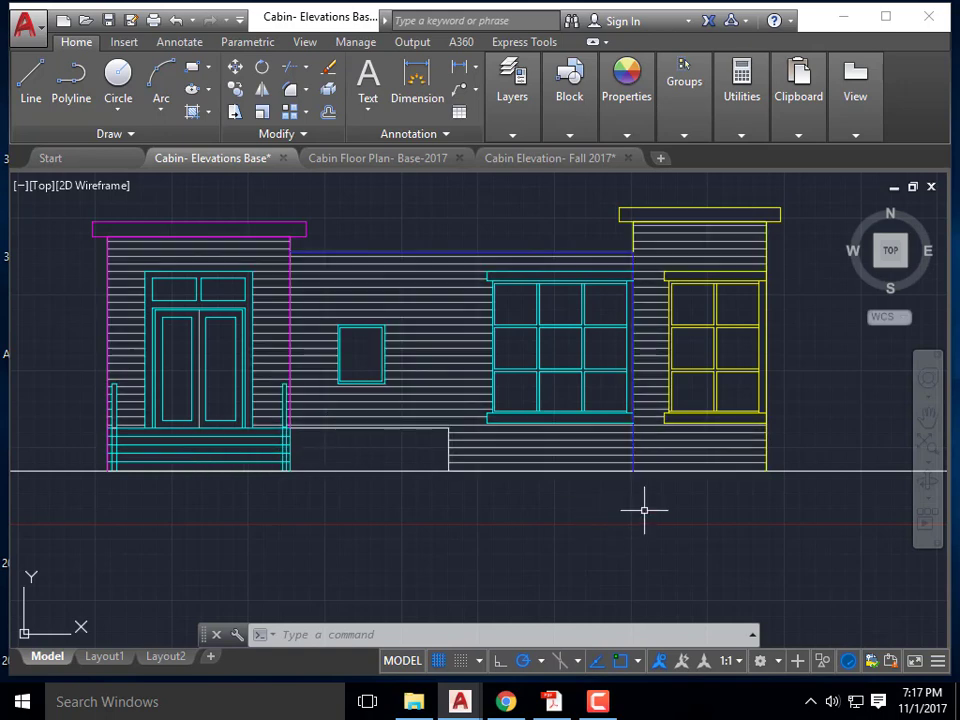
middle_click_drag(643, 511, 539, 509)
scroll(340, 440, "down", 2)
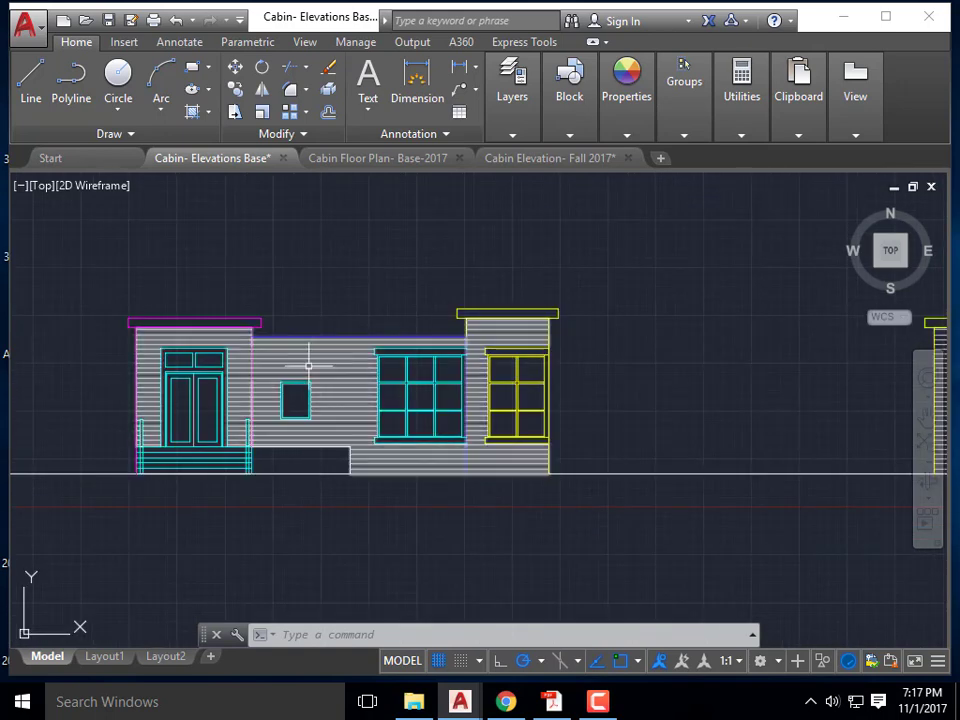
scroll(310, 378, "up", 4)
scroll(431, 364, "down", 3)
left_click(448, 366)
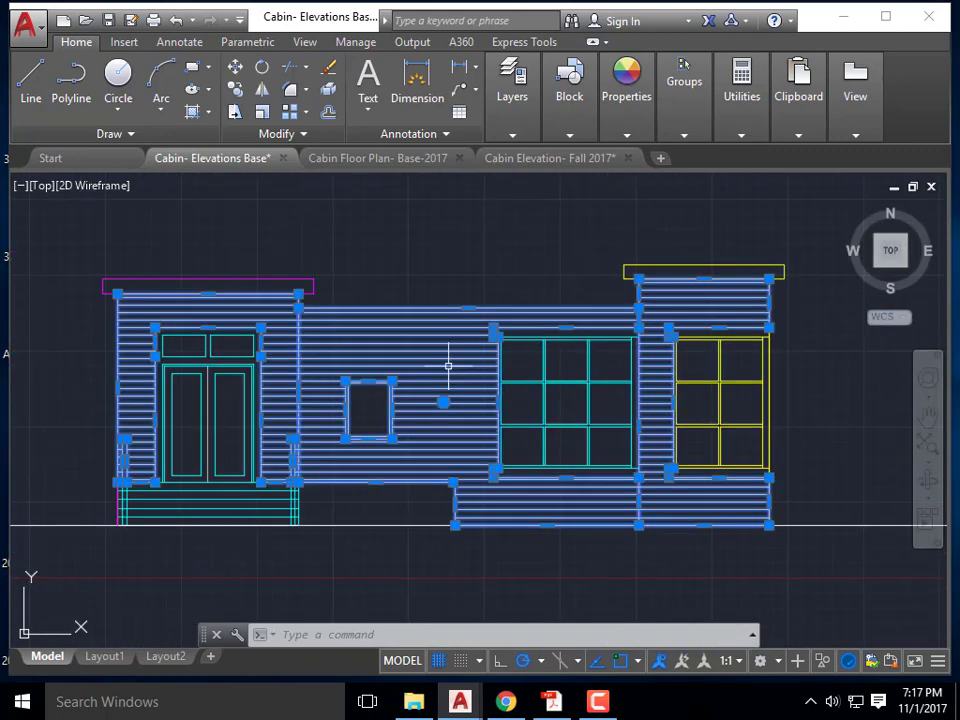
key("Delete")
- Hatch the entry wall, middle wall and yellow wall areas of the front elevation, leaving doors and windows clear
scroll(530, 462, "down", 5)
middle_click_drag(669, 455, 589, 428)
scroll(380, 418, "up", 4)
middle_click_drag(456, 474, 400, 391)
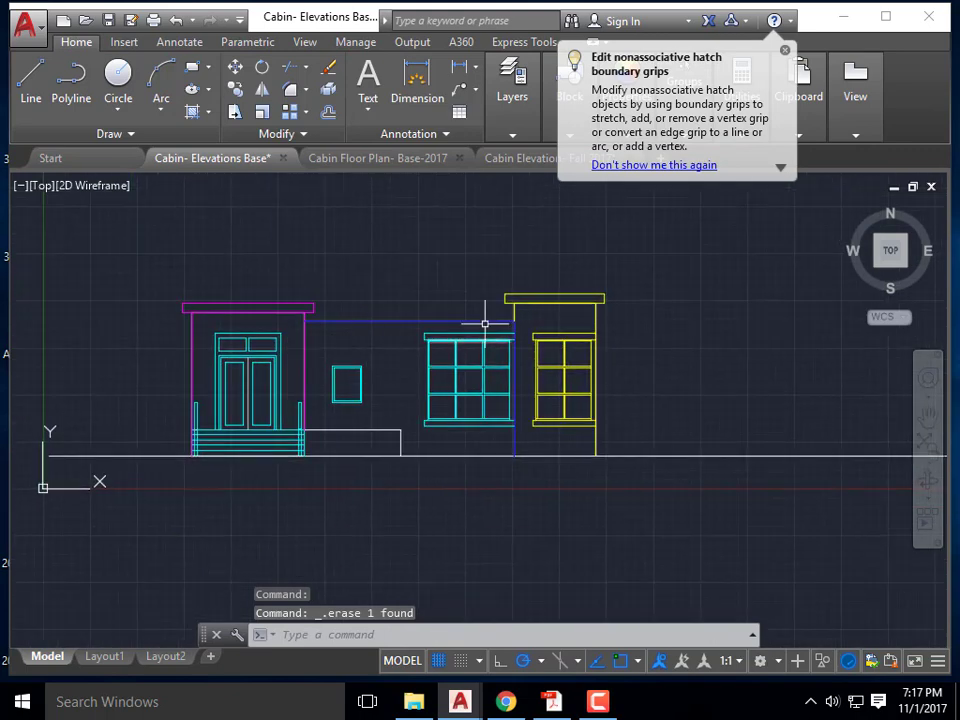
scroll(395, 362, "up", 2)
middle_click_drag(392, 360, 418, 354)
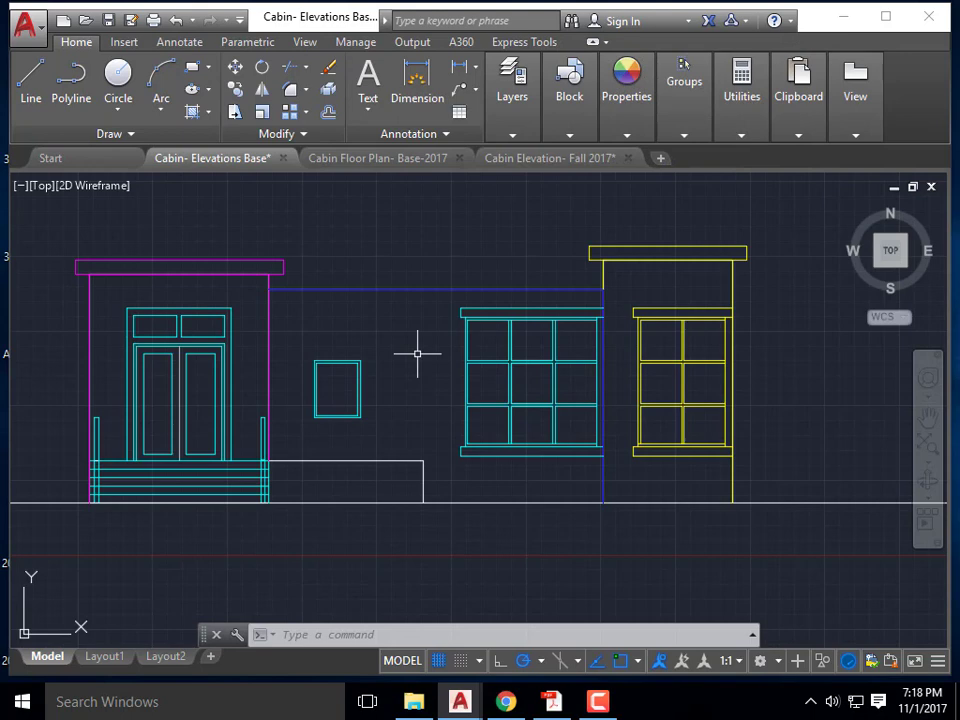
left_click(513, 138)
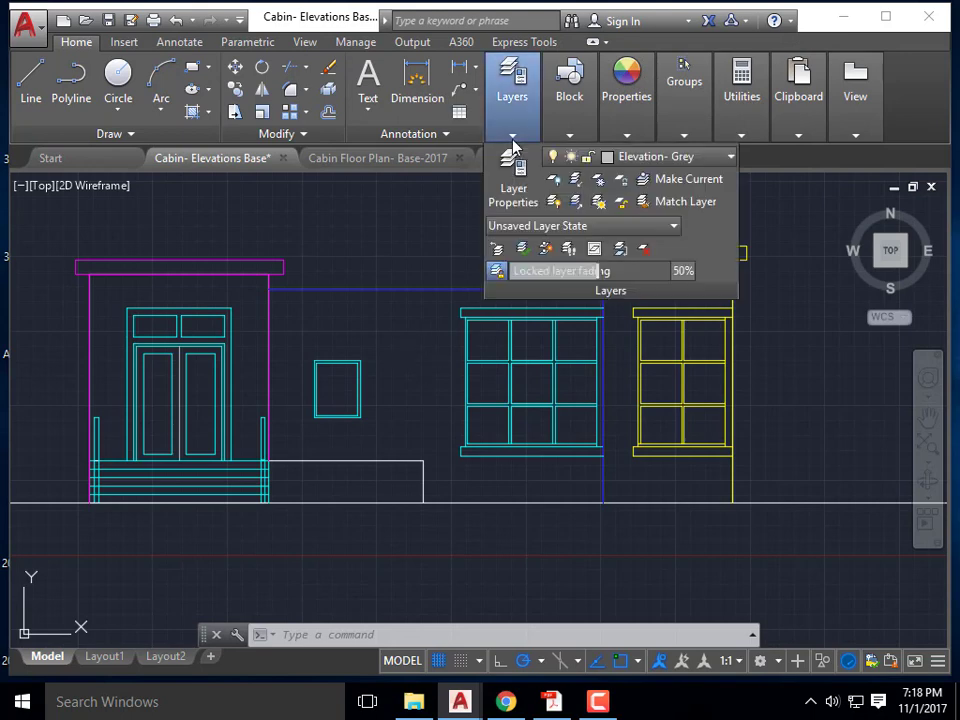
left_click(626, 156)
left_click(705, 474)
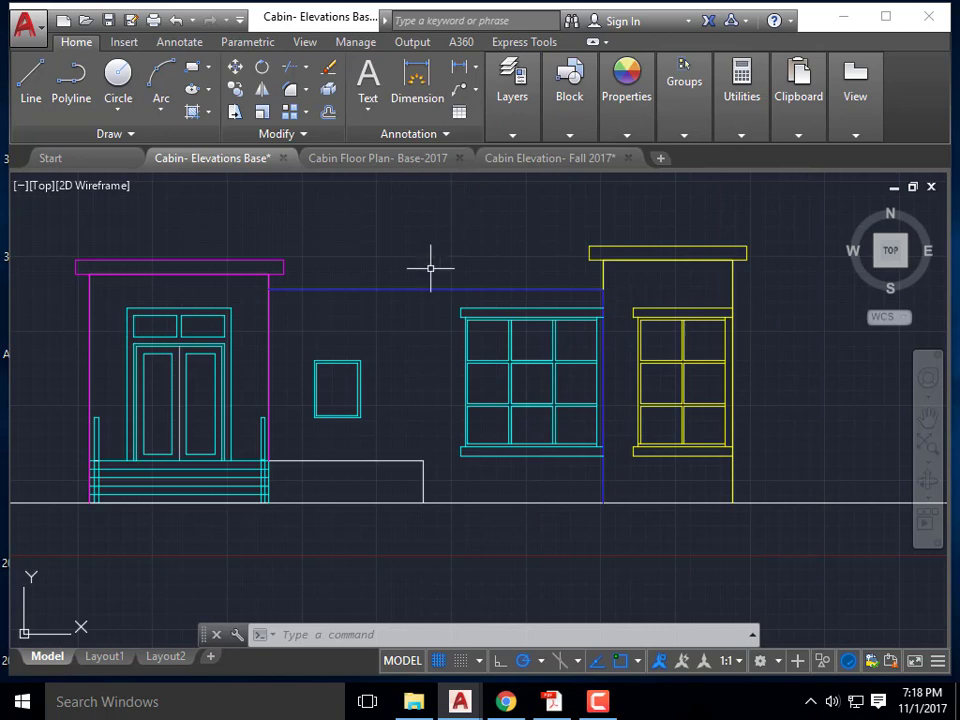
middle_click_drag(373, 311, 453, 316)
mouse_move(238, 160)
type("hatch")
key("Return")
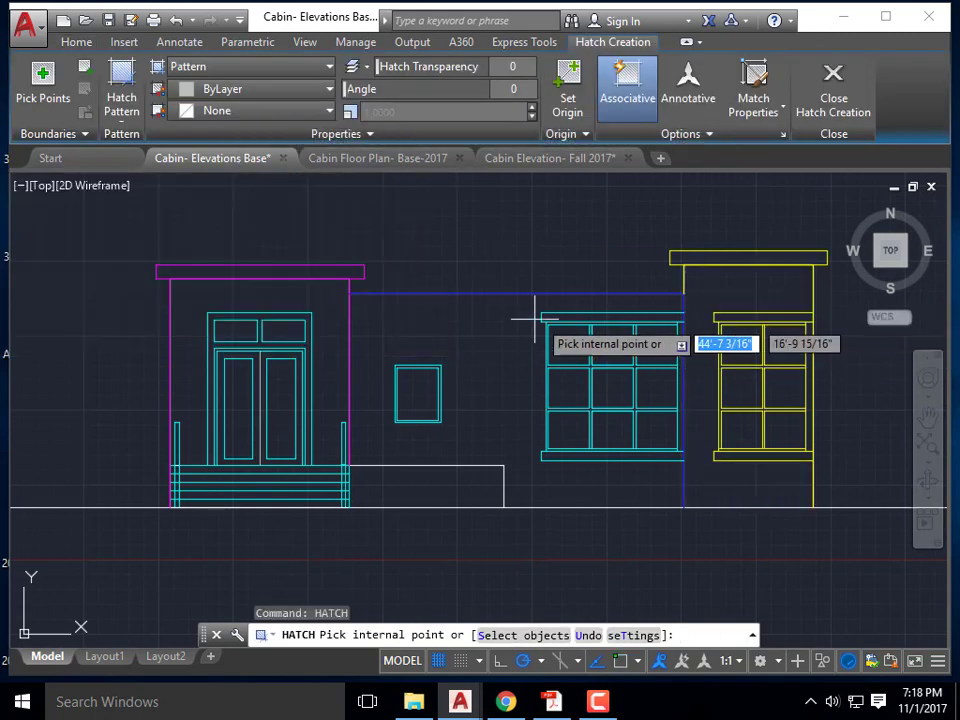
left_click(487, 352)
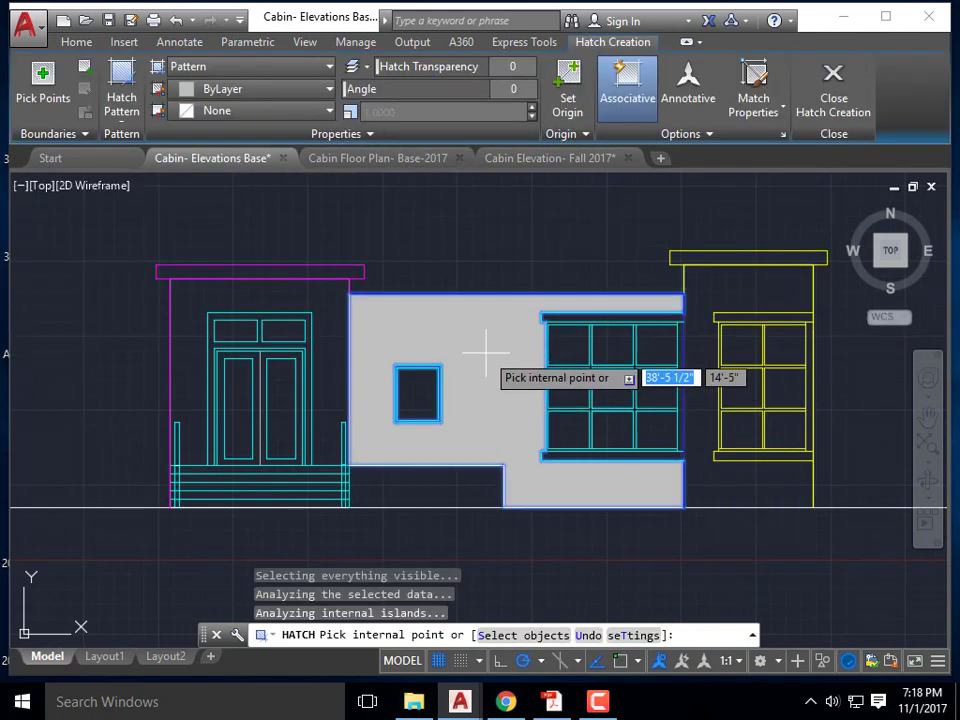
left_click(726, 288)
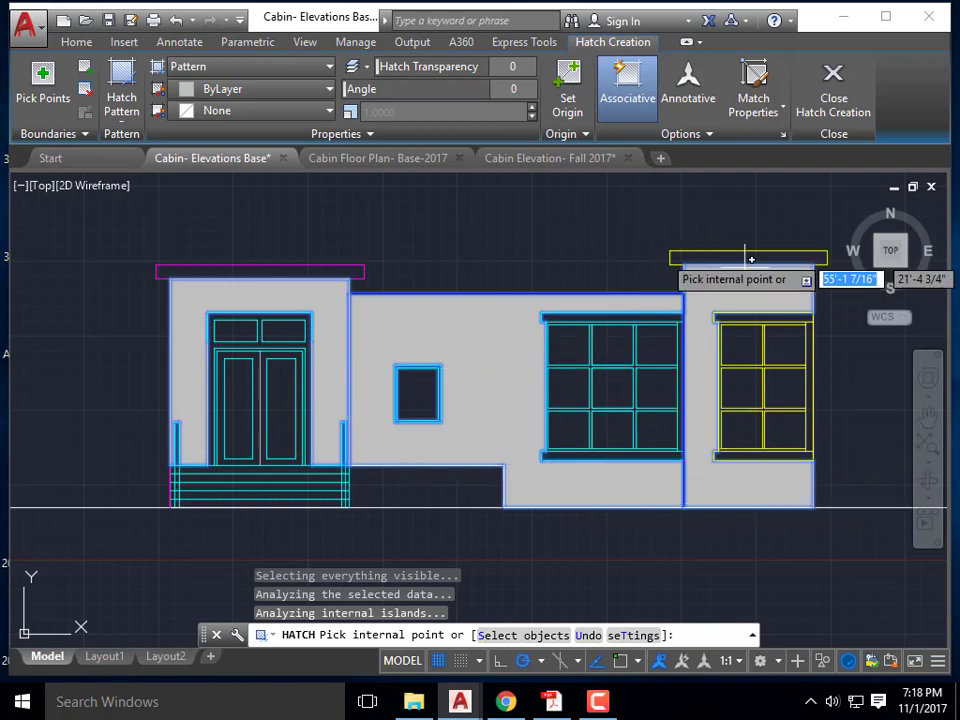
key("Return")
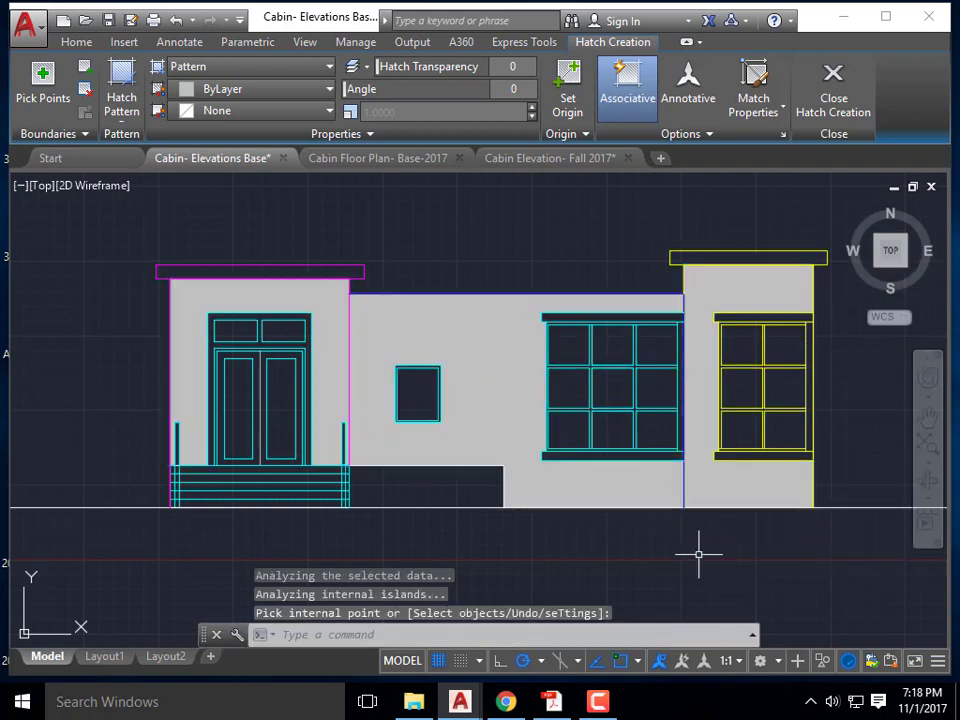
- Set the new wall hatch's scale to 50, try an angle of 45, and set the angle to 315 for horizontal siding
left_click(491, 386)
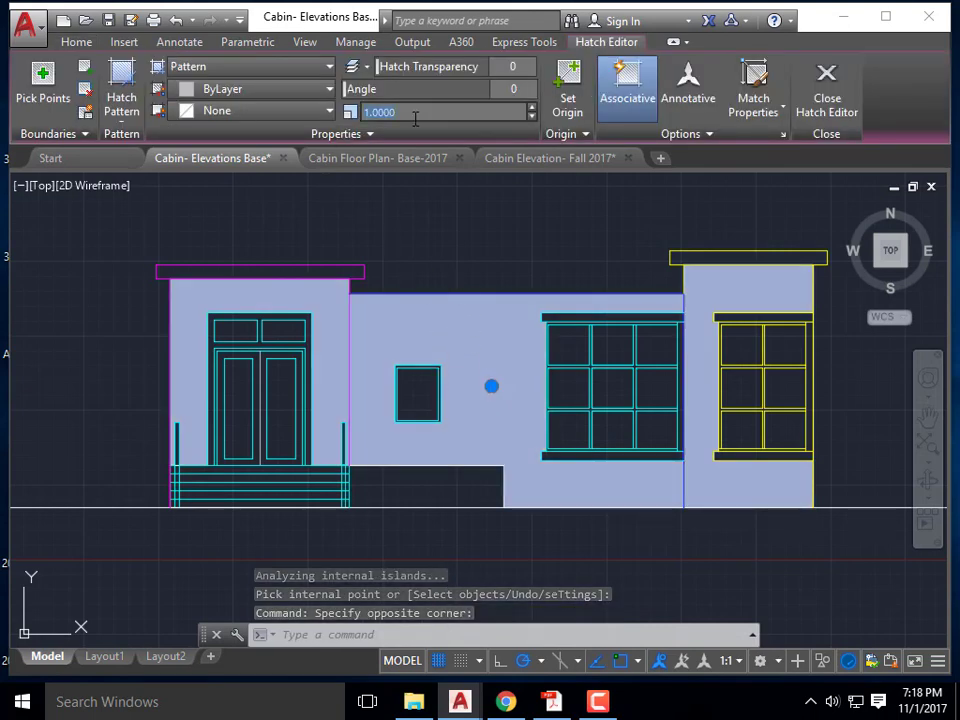
left_click(415, 118)
type("50")
key("Return")
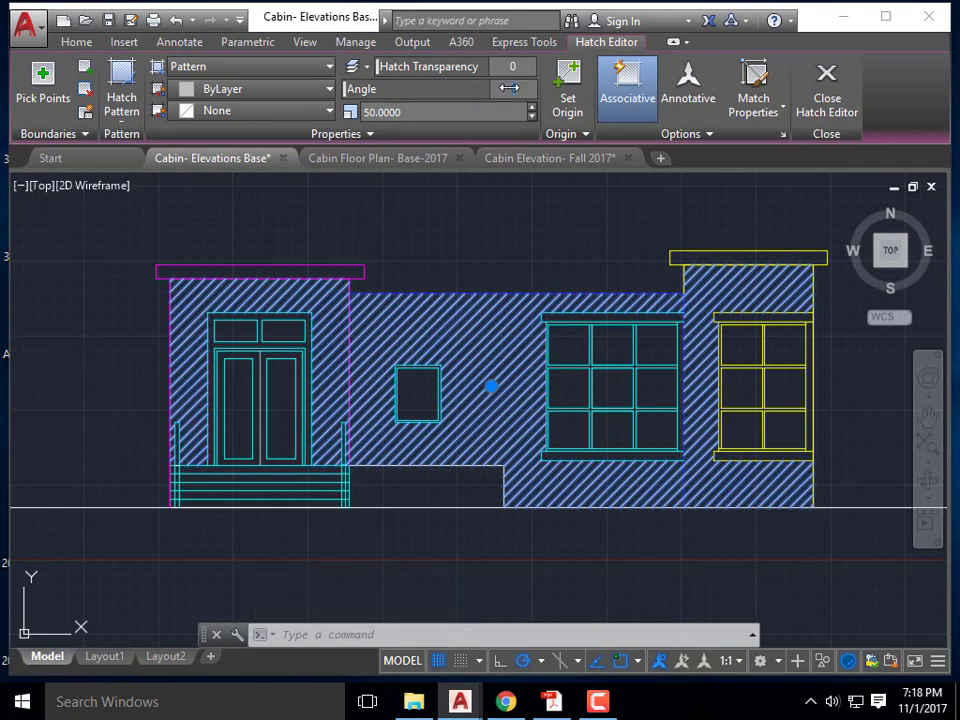
type("45")
key("Return")
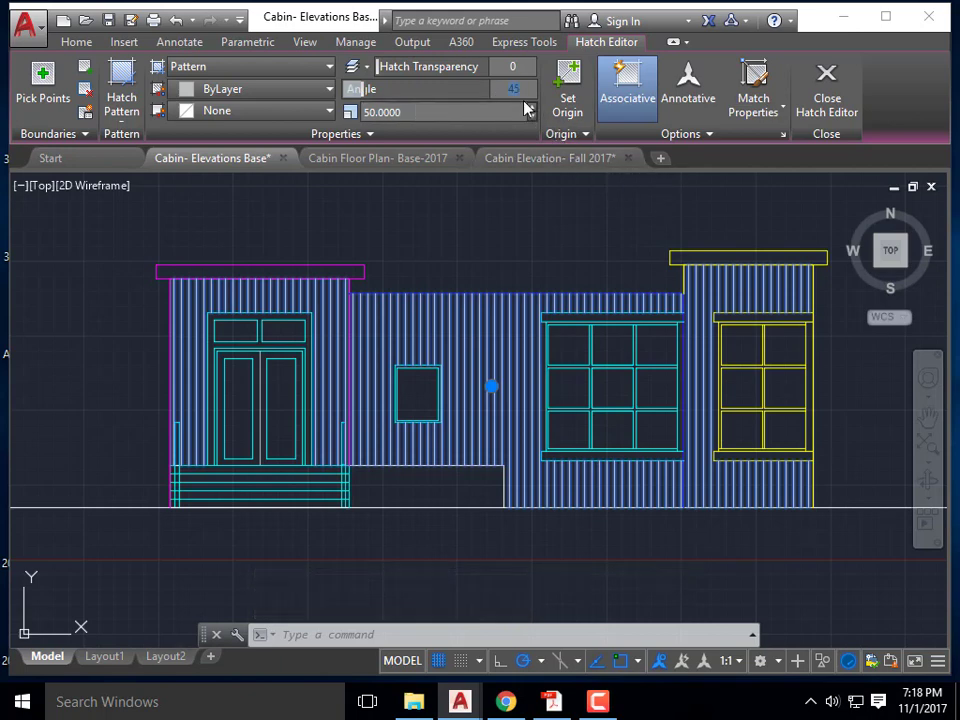
key("Return")
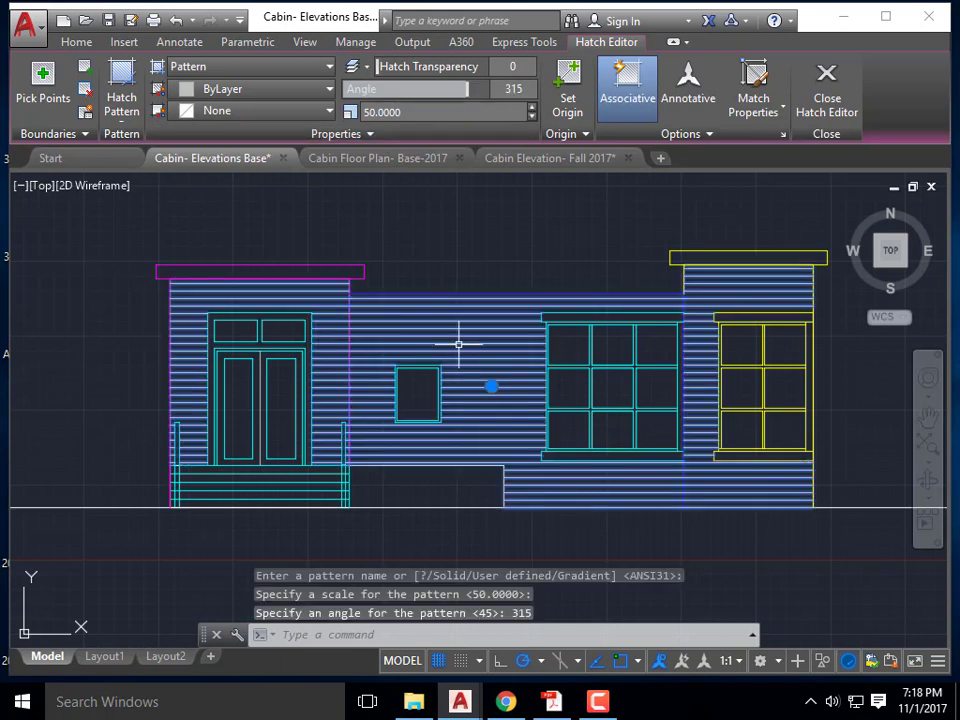
key("Escape")
key("Escape")
- Copy the front and side elevations to the clipboard, leaving the ground line out of the selection
scroll(470, 350, "down", 4)
mouse_move(557, 454)
middle_mouse_down()
mouse_move(520, 497)
mouse_move(439, 491)
middle_mouse_up()
scroll(480, 490, "down", 2)
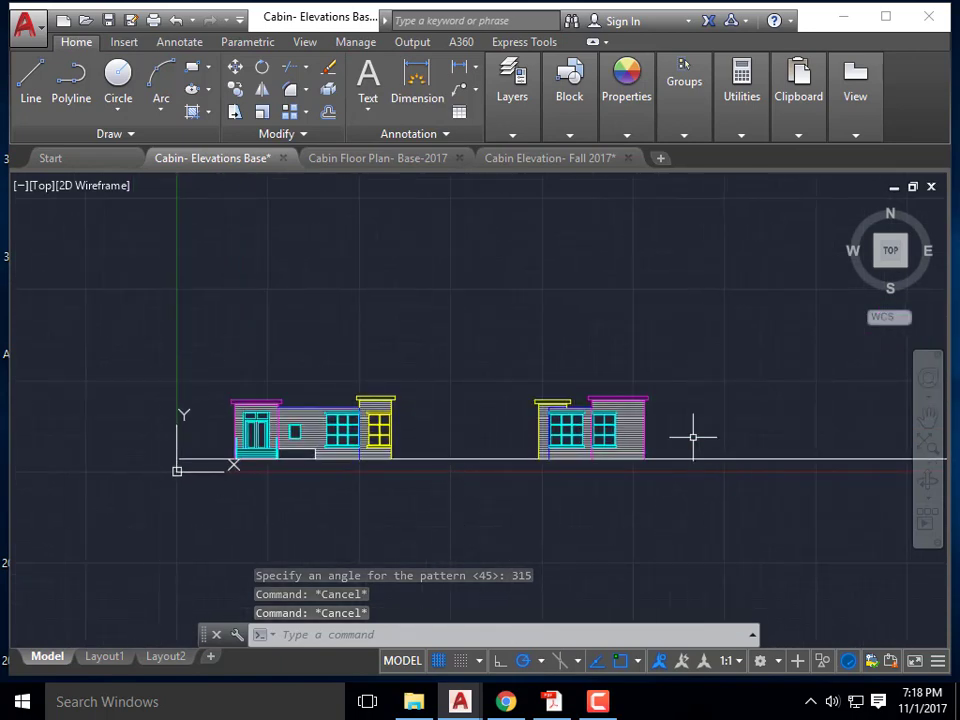
scroll(608, 461, "up", 4)
scroll(765, 465, "down", 4)
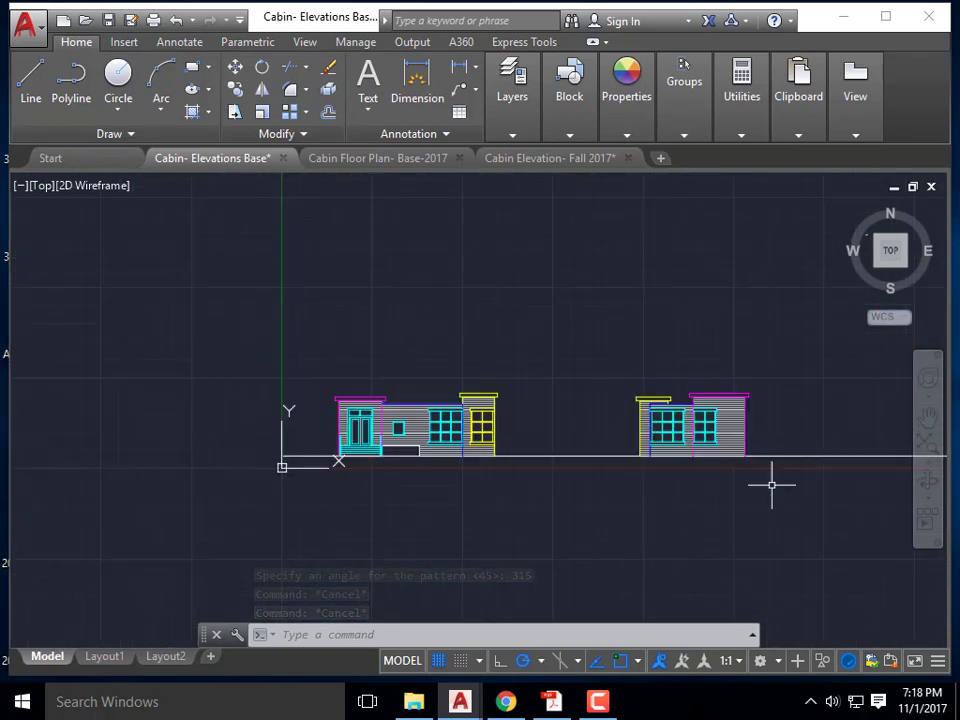
left_click(771, 485)
left_click(321, 370)
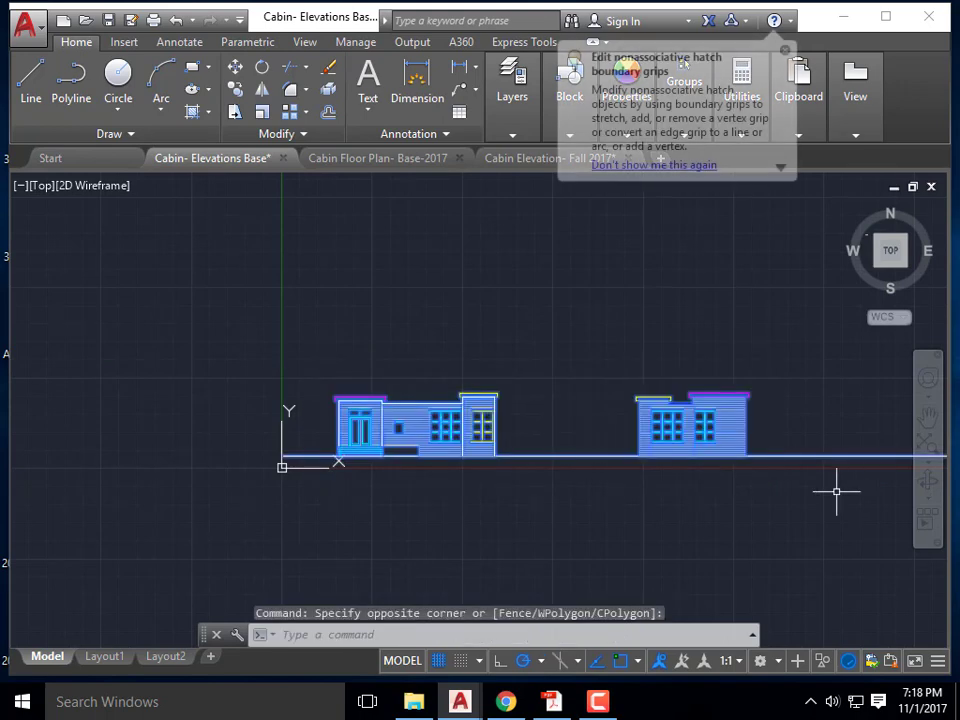
left_click(838, 507, "shift")
left_click(804, 411, "shift")
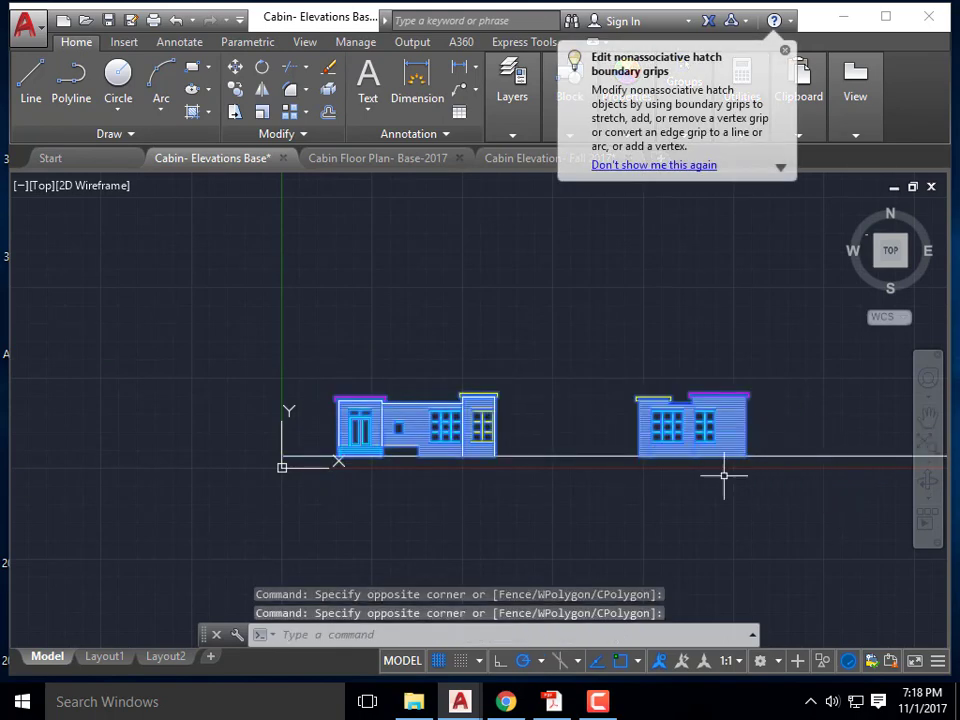
key("ctrl+c")
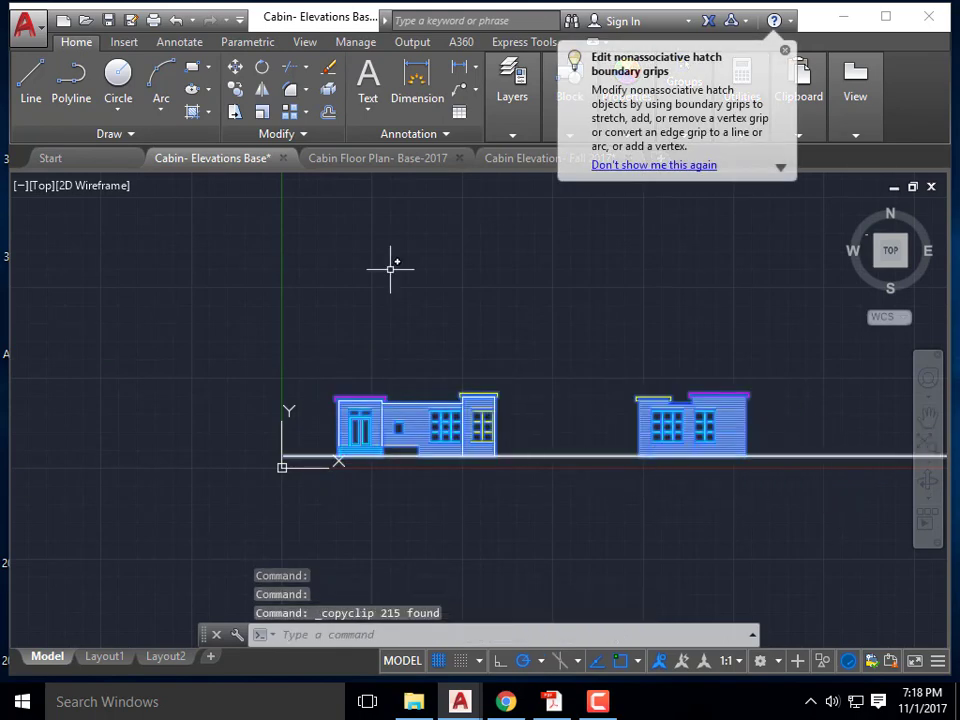
- In the Cabin Elevation- Fall 2017 drawing, erase the partly drawn front elevation while keeping the ray lines and the magenta ground line
left_click(515, 160)
scroll(538, 300, "down", 6)
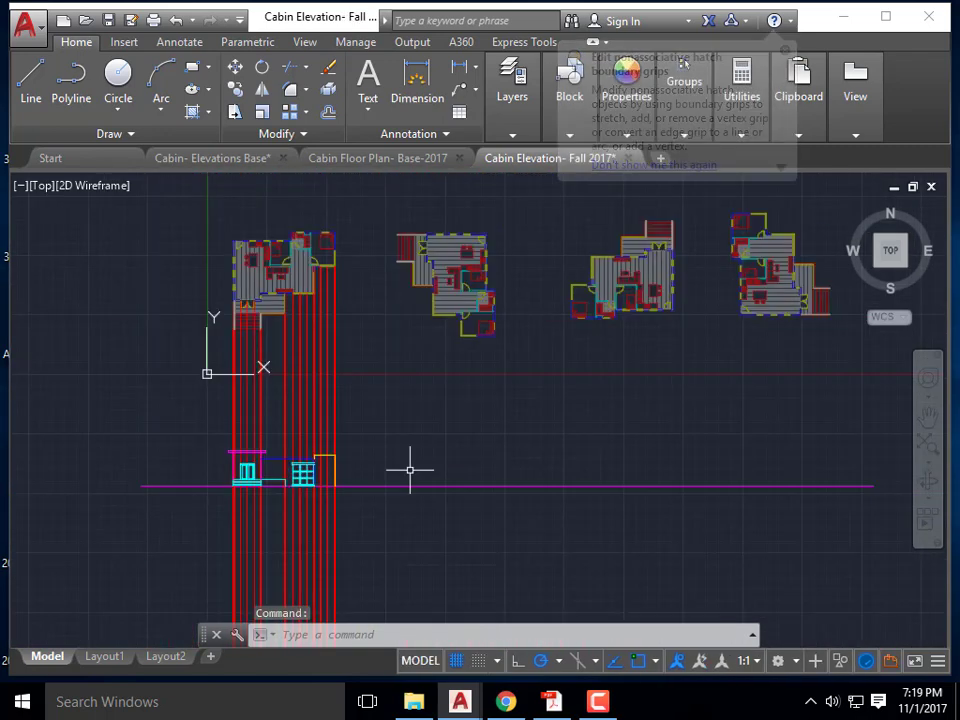
scroll(340, 484, "up", 2)
middle_click_drag(358, 514, 568, 493)
left_click(584, 502)
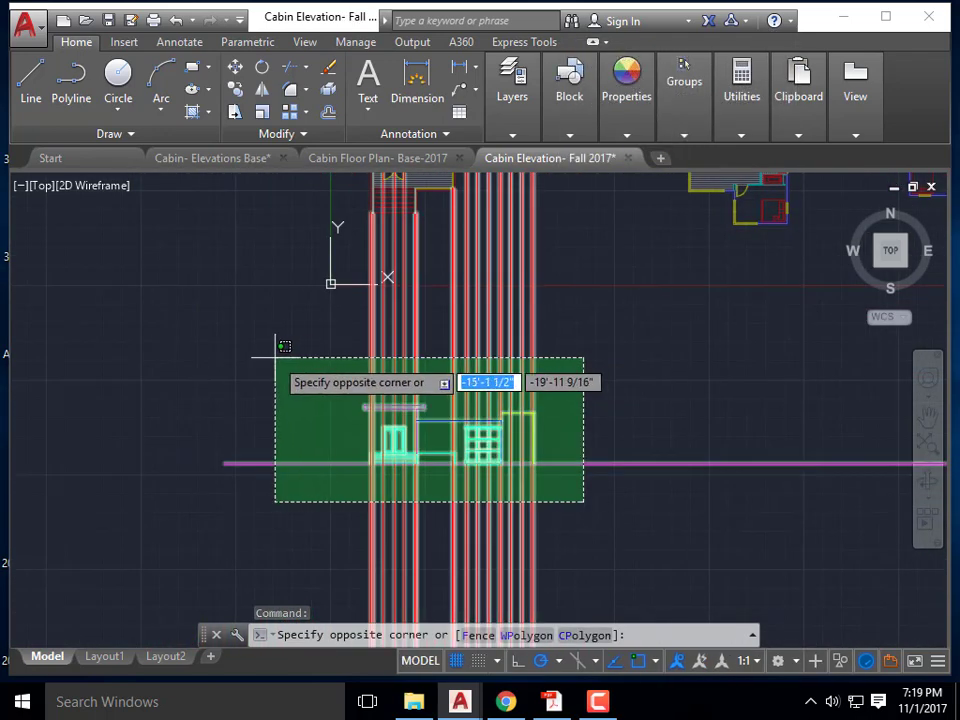
left_click(276, 356)
left_click(562, 370, "shift")
left_click(186, 299, "shift")
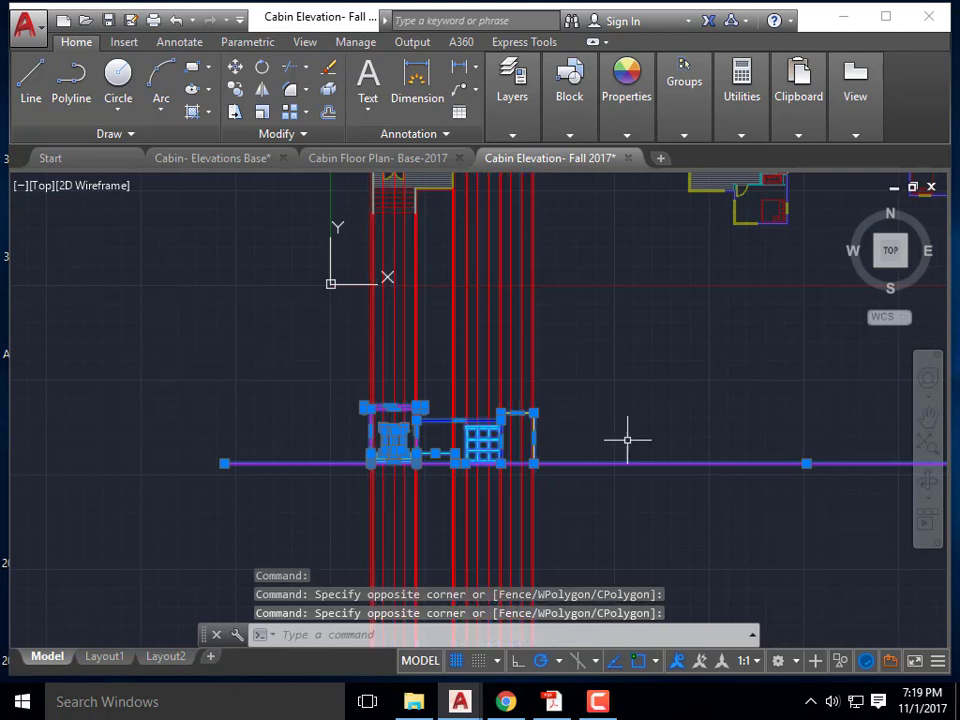
left_click(658, 494, "shift")
left_click(622, 411, "shift")
key("Delete")
- Paste the copied elevations as a block in the empty space below the ground line, beside the ray lines
scroll(440, 400, "down", 4)
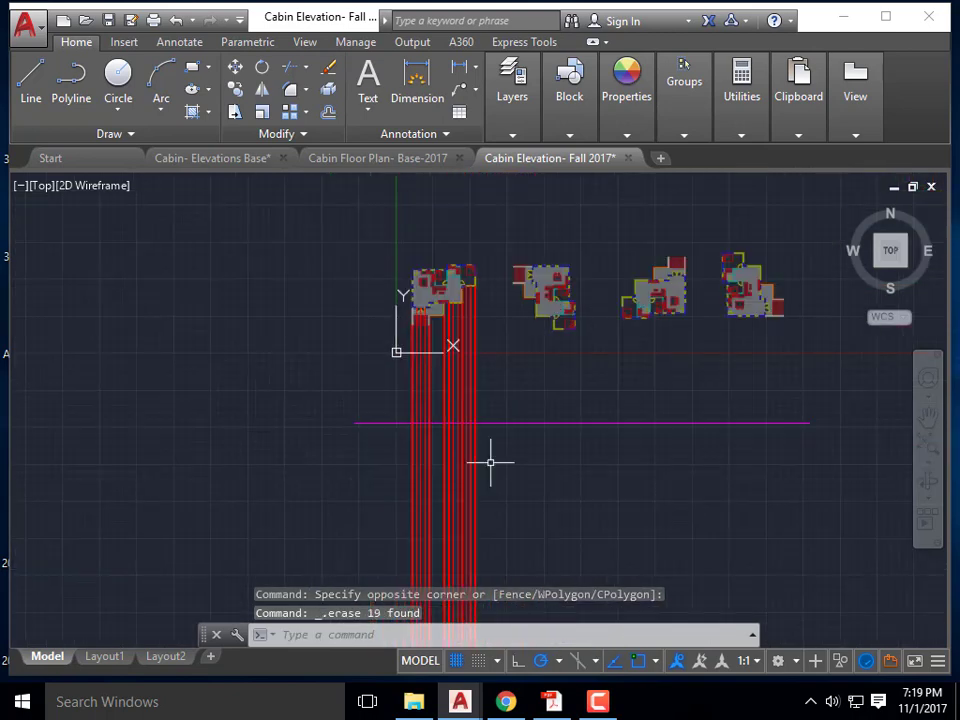
left_click(820, 128)
left_click(796, 196)
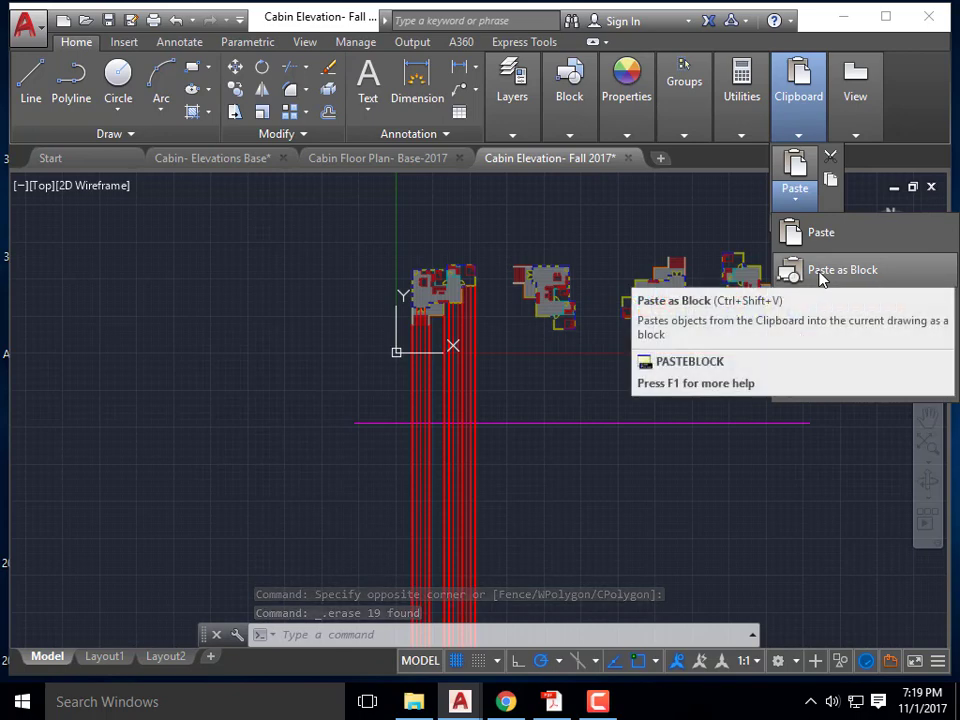
left_click(820, 279)
scroll(565, 470, "up", 2)
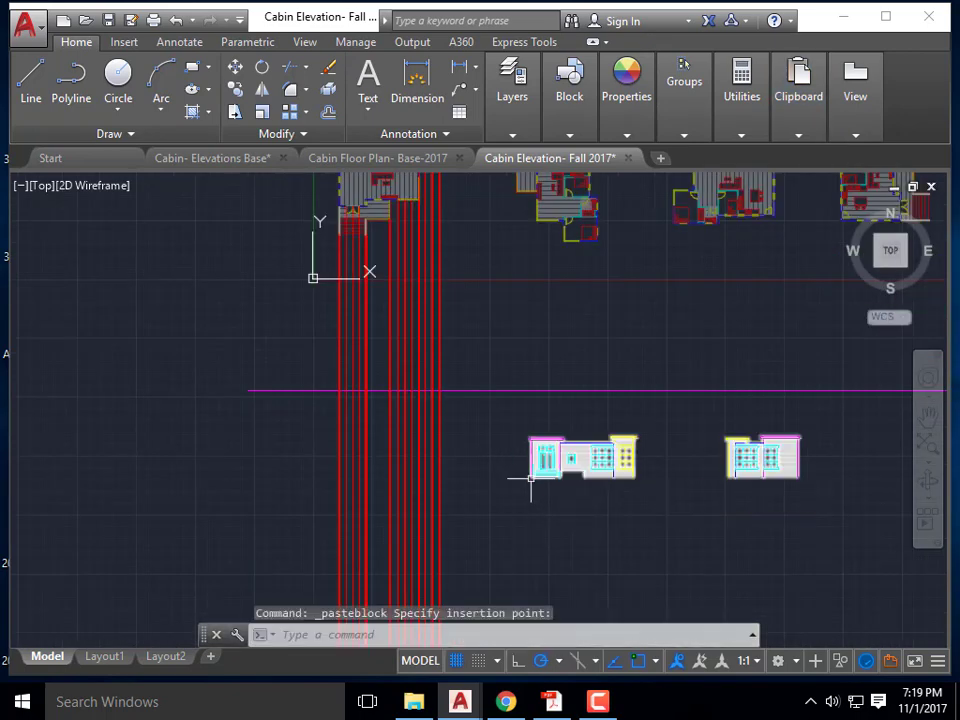
left_click(530, 477)
- Move the elevations block by the front elevation's lower left corner to where the leftmost ray line meets the ground line
type("m")
key("Return")
scroll(530, 484, "up", 5)
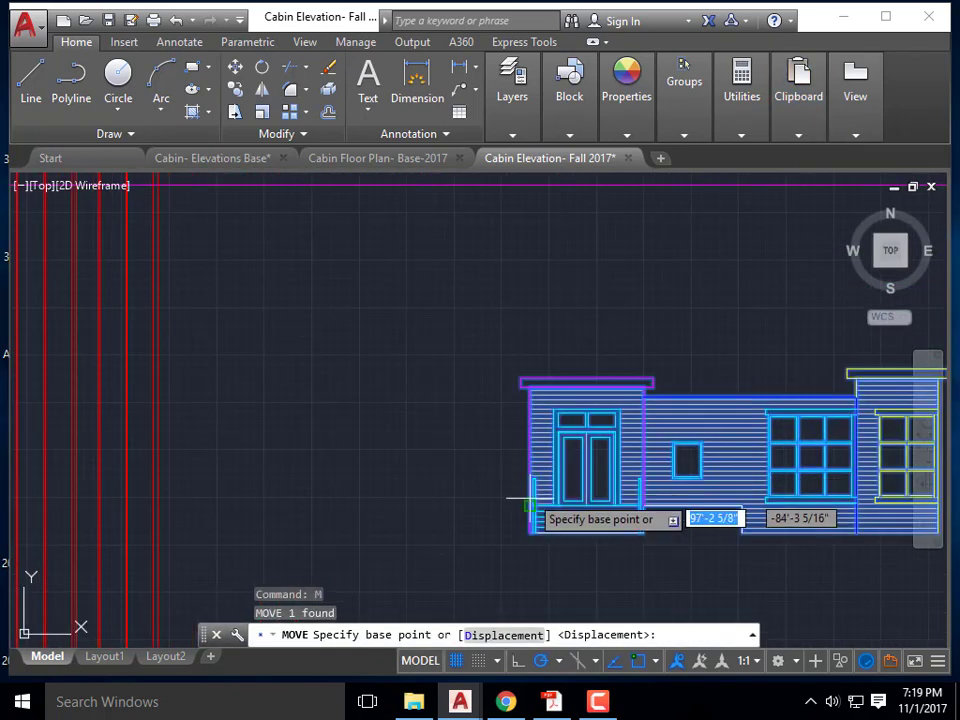
left_click(528, 526)
scroll(289, 343, "down", 5)
scroll(163, 427, "up", 5)
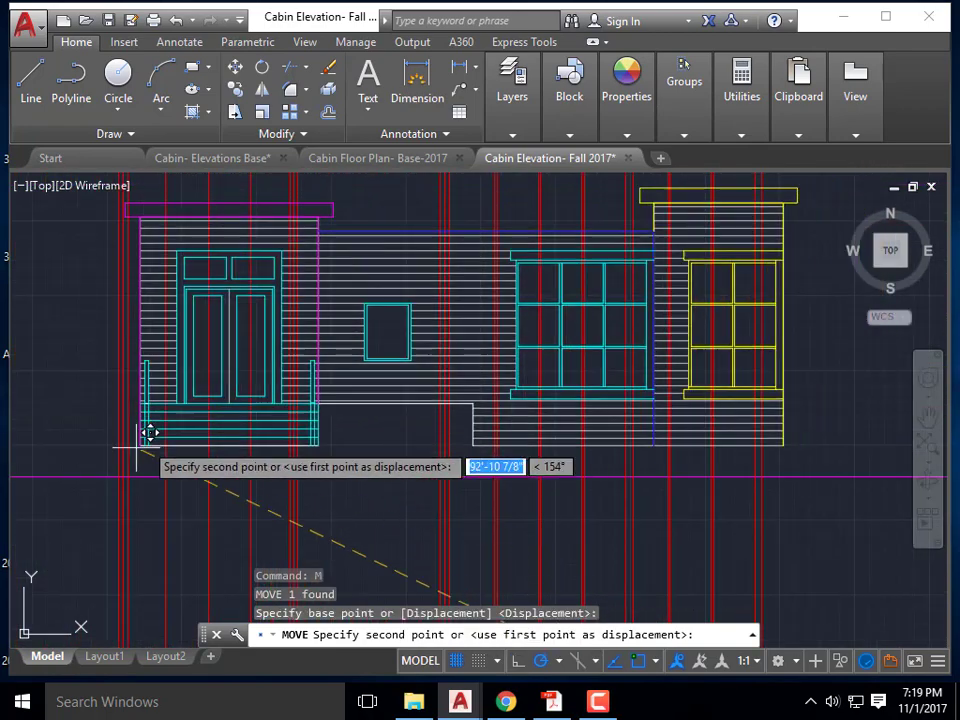
left_click(122, 470)
- Draw a vertical guide line from the side elevation's right wall up past the second floor plan
scroll(416, 405, "down", 6)
middle_click_drag(489, 304, 494, 358)
scroll(563, 430, "down", 2)
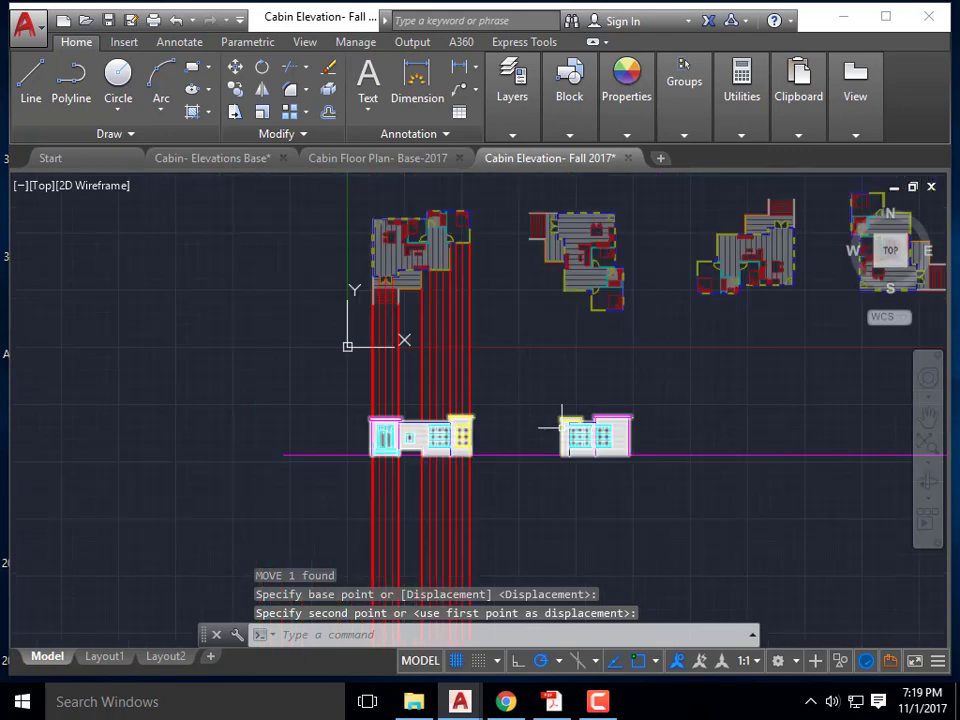
mouse_move(632, 471)
middle_mouse_down()
mouse_move(523, 557)
mouse_move(505, 506)
middle_mouse_up()
scroll(458, 490, "up", 4)
middle_click_drag(452, 231, 465, 371)
scroll(465, 371, "down", 2)
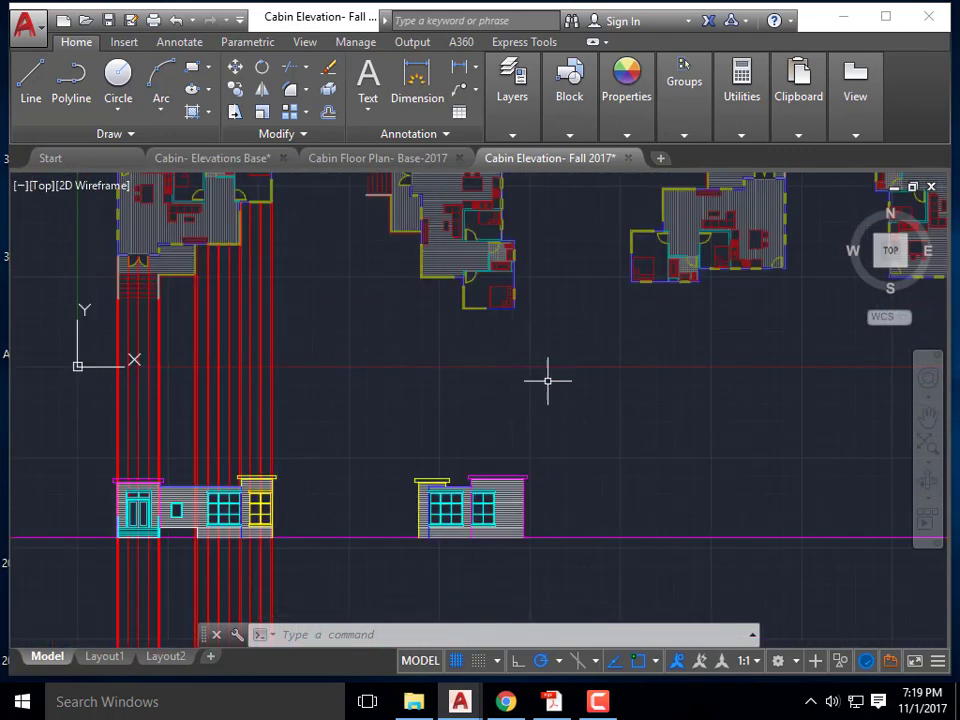
key("Escape")
key("Escape")
key("l")
key("Return")
scroll(548, 510, "up", 4)
left_click(487, 589)
scroll(489, 589, "down", 4)
key("Escape")
key("Escape")
- Move the second floor plan by its lower right corner horizontally onto the vertical guide line, and erase the guide line
scroll(461, 375, "up", 5)
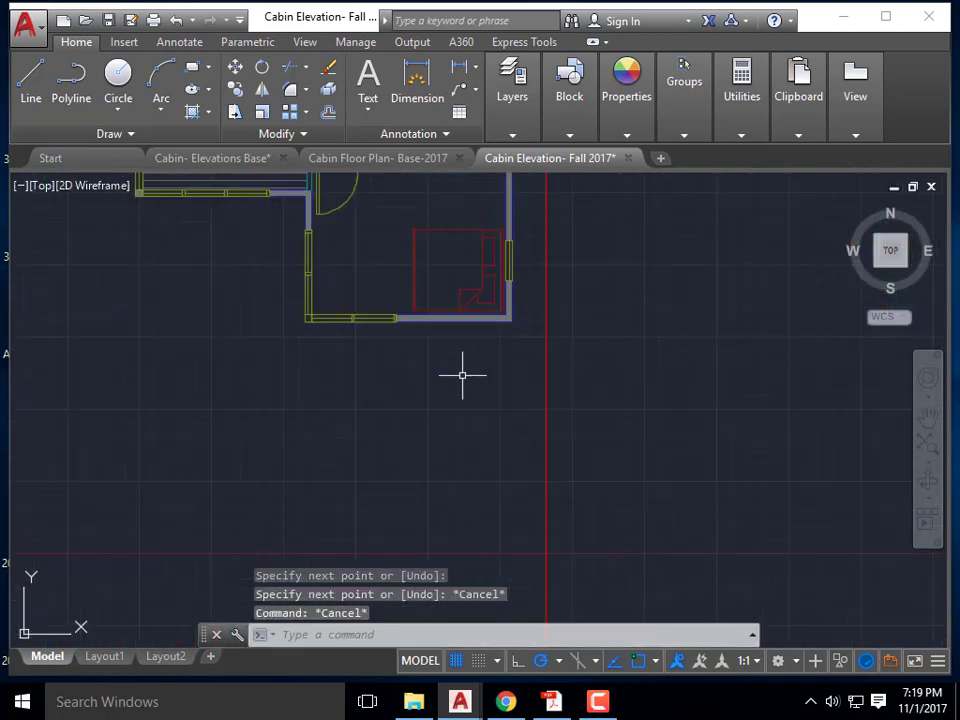
left_click_drag(506, 326, 501, 318)
key("m")
key("Return")
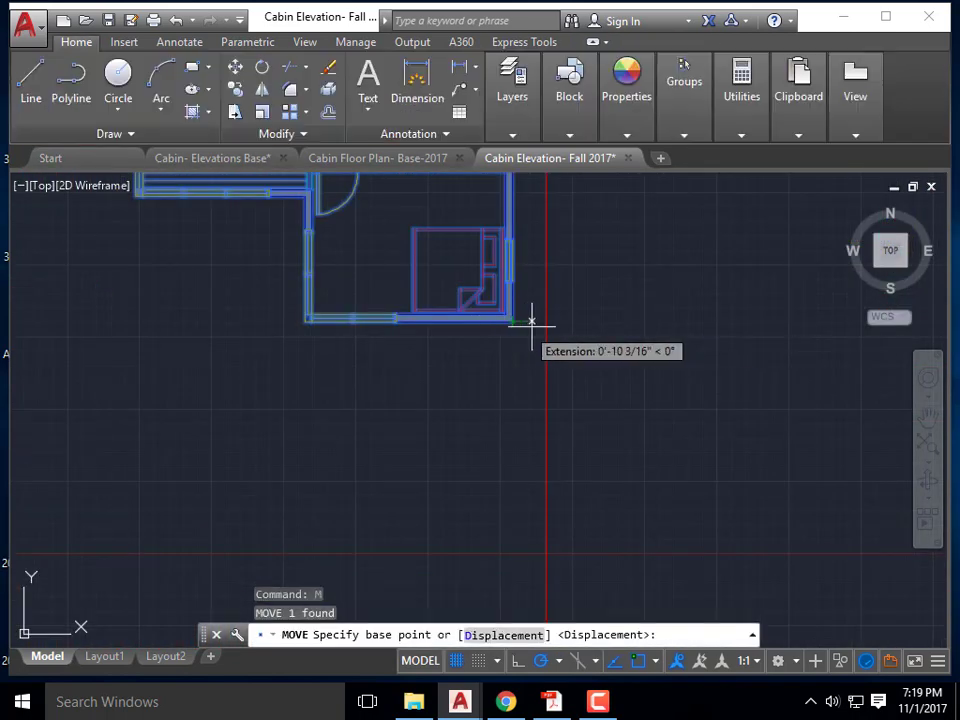
left_click(516, 321)
left_click(546, 320)
key("Escape")
left_click_drag(555, 410, 506, 381)
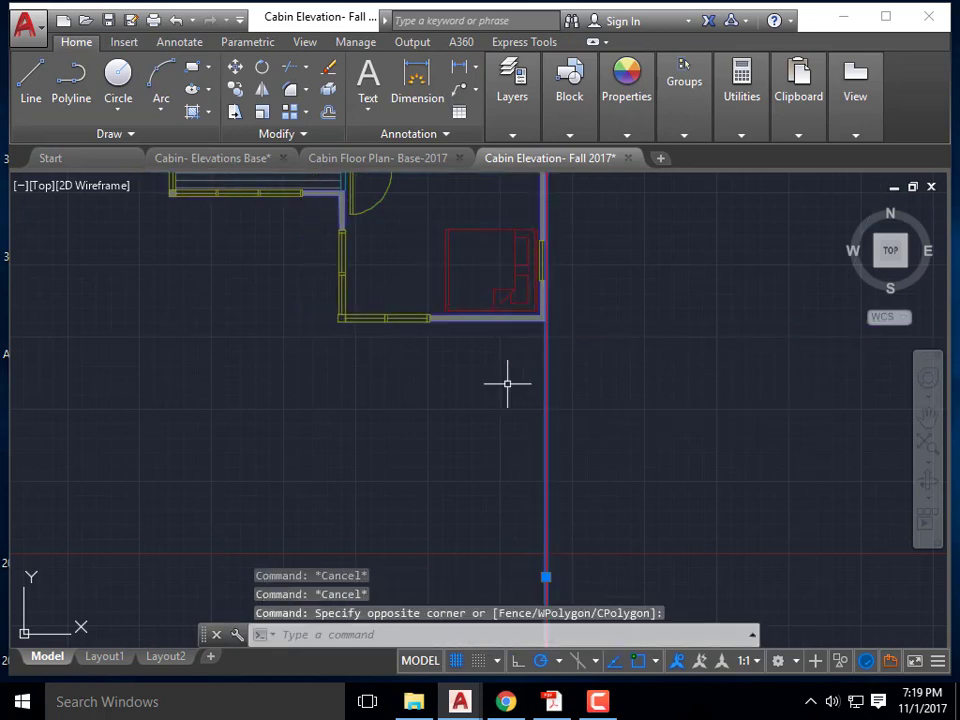
key("Delete")
scroll(583, 240, "down", 5)
- Make Ray Lines the current layer
left_click(512, 135)
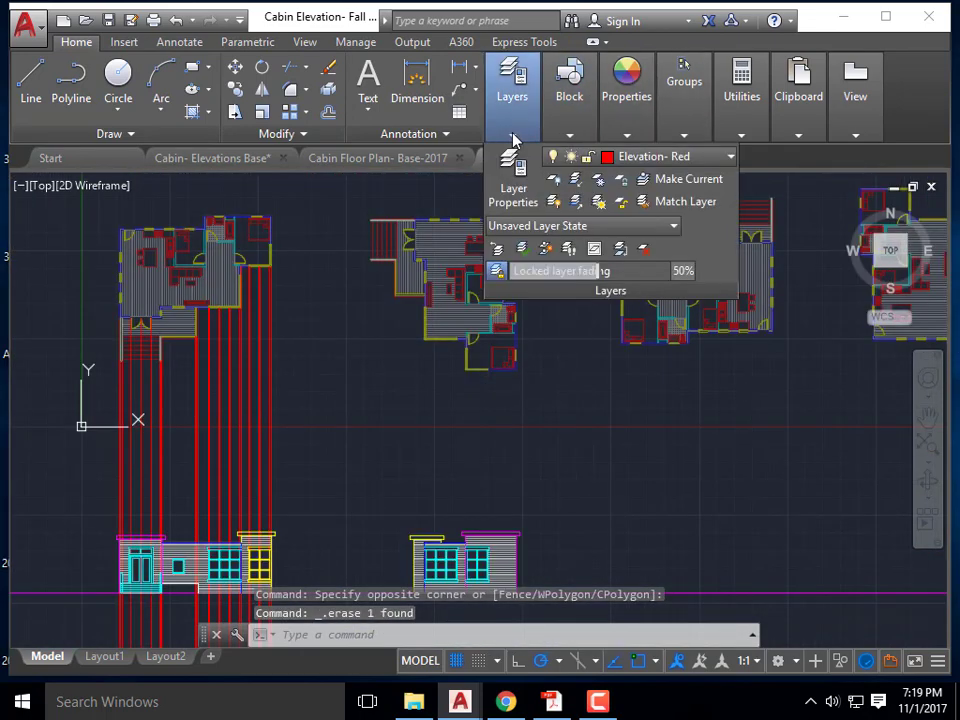
left_click(628, 158)
left_click(664, 585)
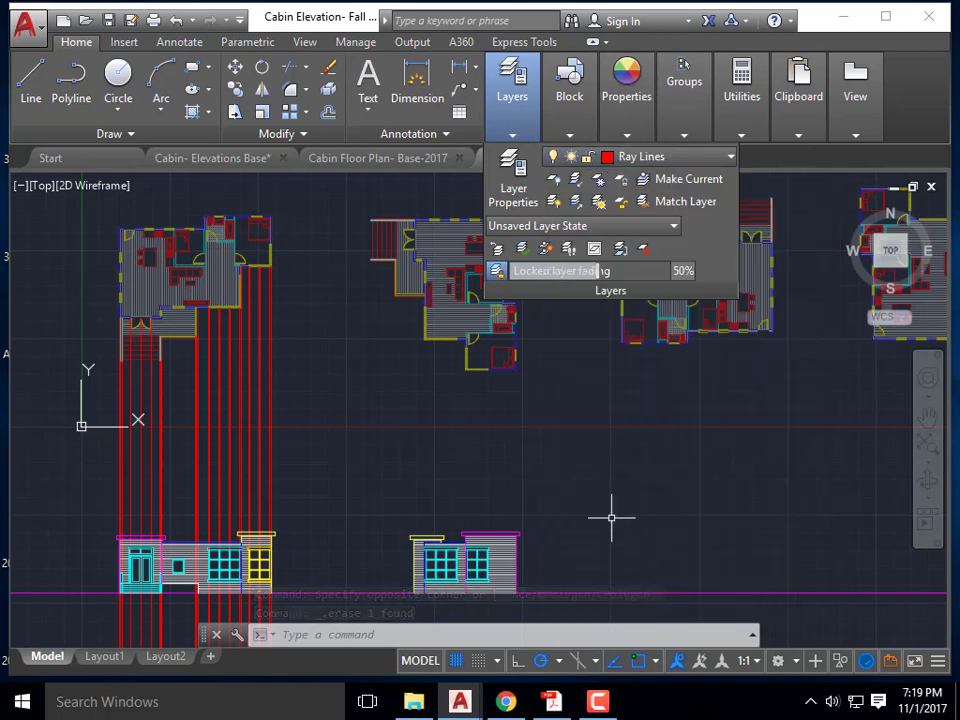
- Draw a vertical ray downward from the second floor plan's lower right outer corner through the side elevation
middle_click_drag(546, 396, 489, 381)
key("Escape")
key("Escape")
key("Escape")
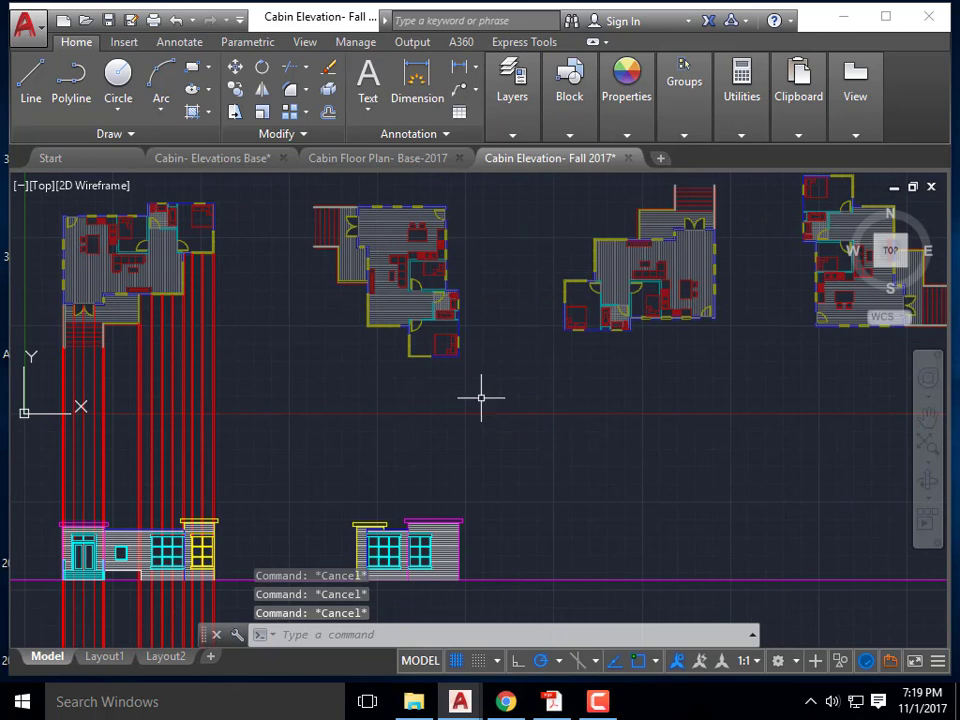
key("Delete")
key("Escape")
key("Escape")
type("ray")
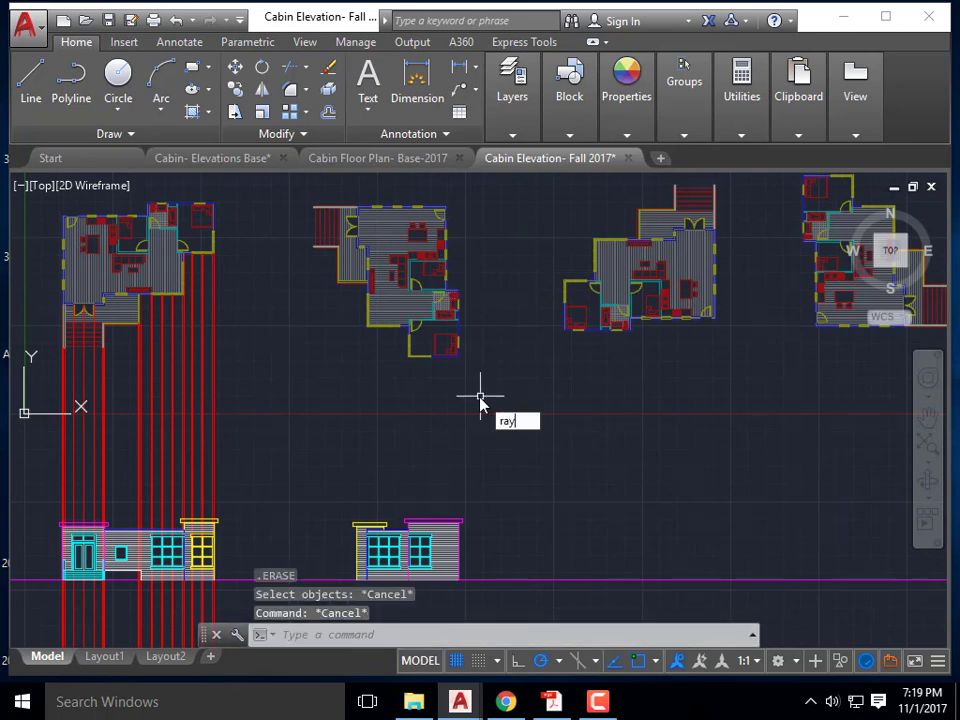
key("Return")
scroll(470, 385, "up", 3)
left_click(476, 330)
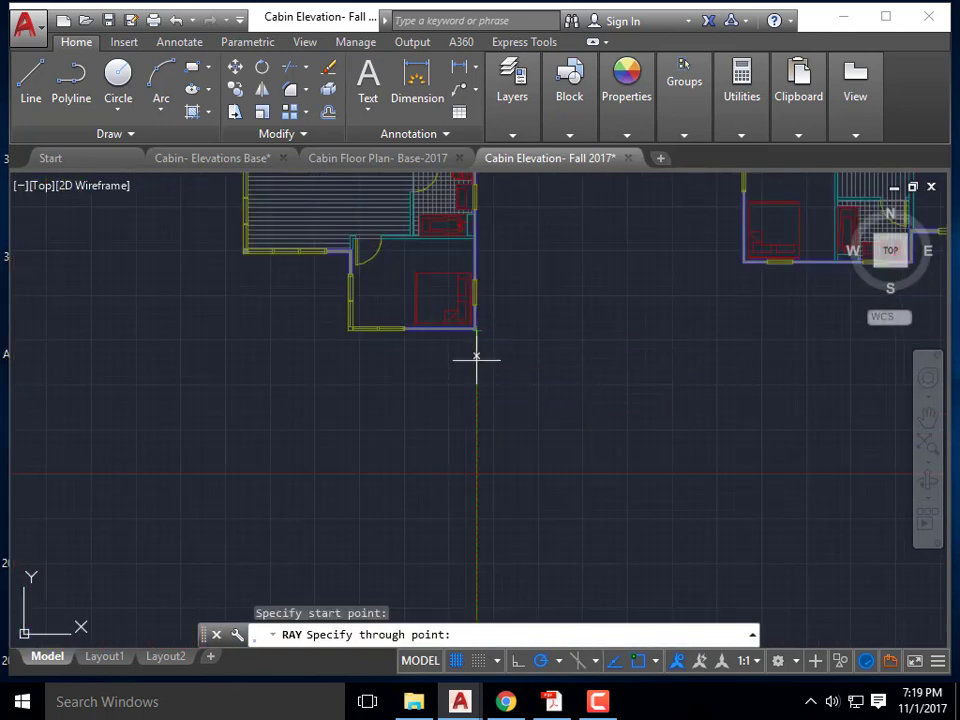
left_click(476, 385)
key("Escape")
- Draw a vertical ray downward from the lower left outer corner of the second floor plan's bottom bedroom
key("Return")
scroll(345, 332, "up", 3)
left_click(385, 350)
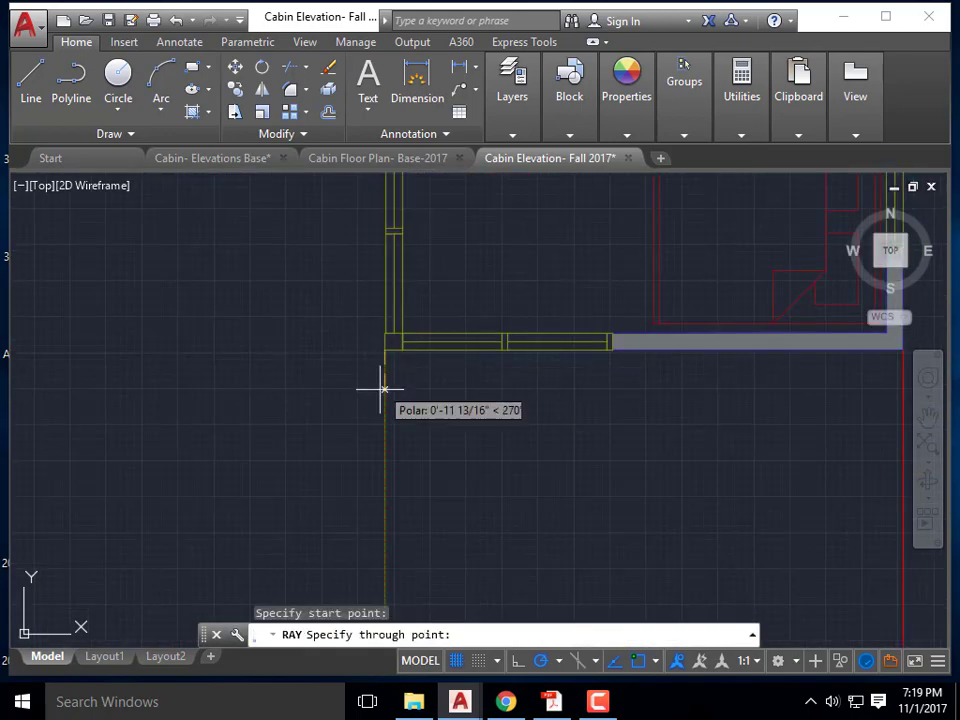
left_click(380, 376)
key("Escape")
scroll(420, 287, "down", 6)
middle_click_drag(467, 480, 435, 306)
scroll(470, 327, "up", 3)
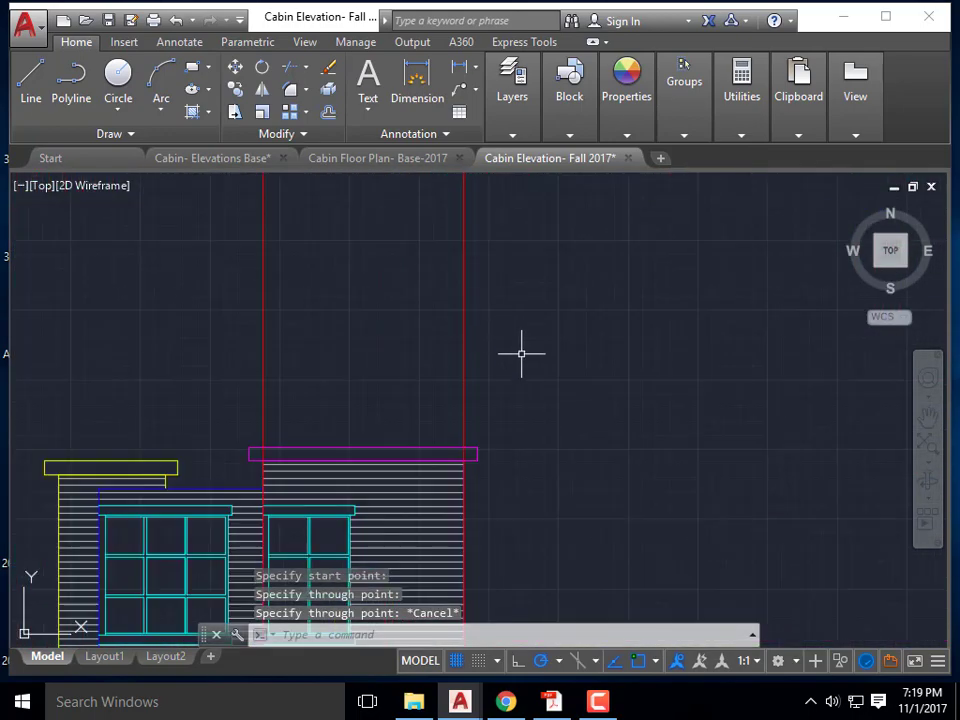
scroll(249, 315, "down", 2)
middle_click_drag(317, 360, 295, 219)
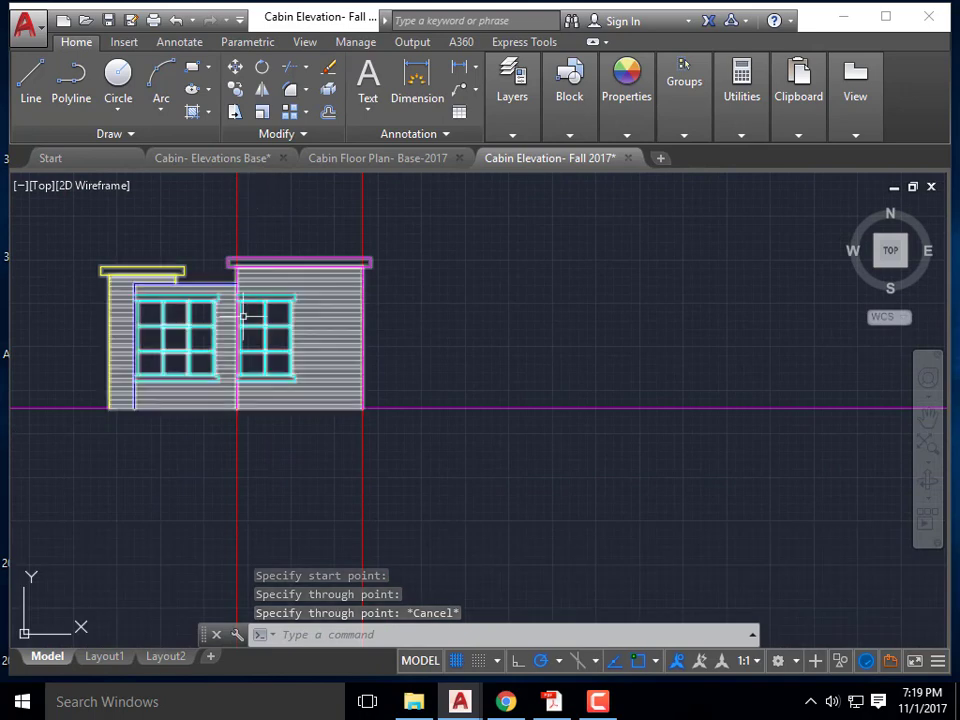
middle_click_drag(384, 210, 364, 272)
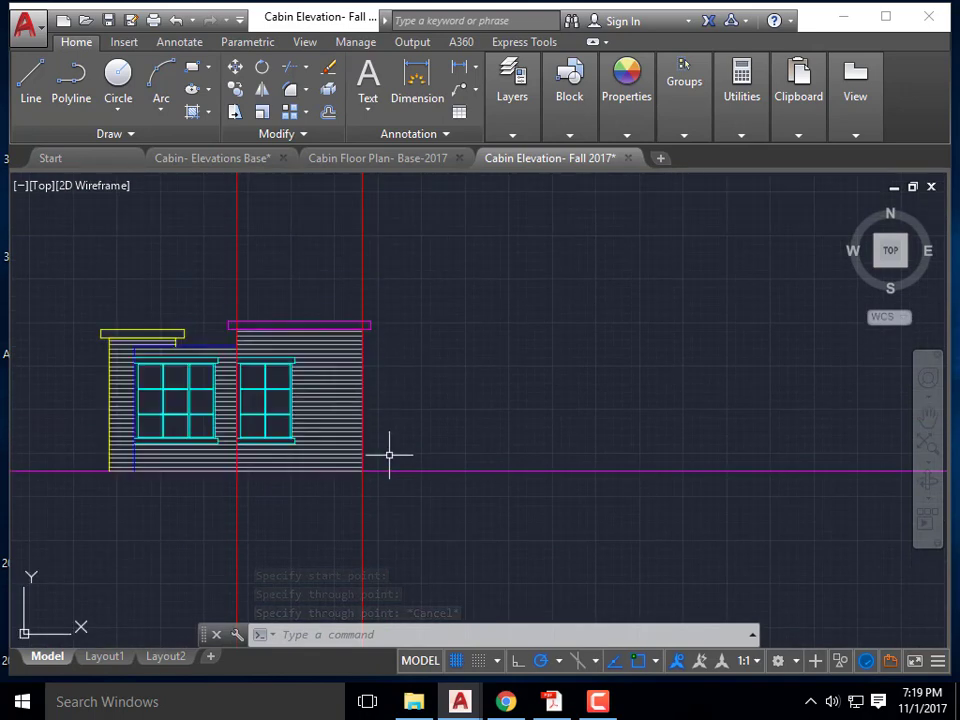
- Draw a vertical ray downward from the lower left outer corner of the second floor plan's main living area
scroll(378, 499, "down", 2)
middle_click_drag(274, 311, 360, 514)
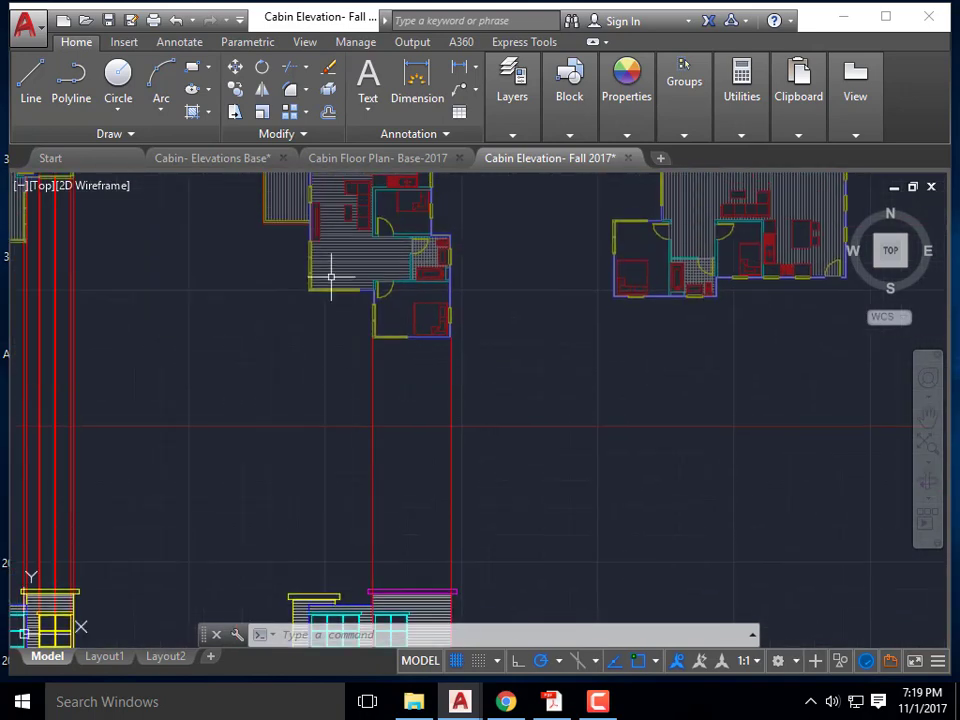
scroll(337, 283, "up", 4)
type("ray")
key("Return")
left_click(282, 323)
key("Escape")
- Draw a vertical ray downward from the second floor plan's outer wall corner beside the porch double doors
scroll(310, 400, "down", 4)
scroll(256, 296, "up", 5)
middle_click_drag(346, 326, 299, 540)
key("Return")
left_click(327, 323)
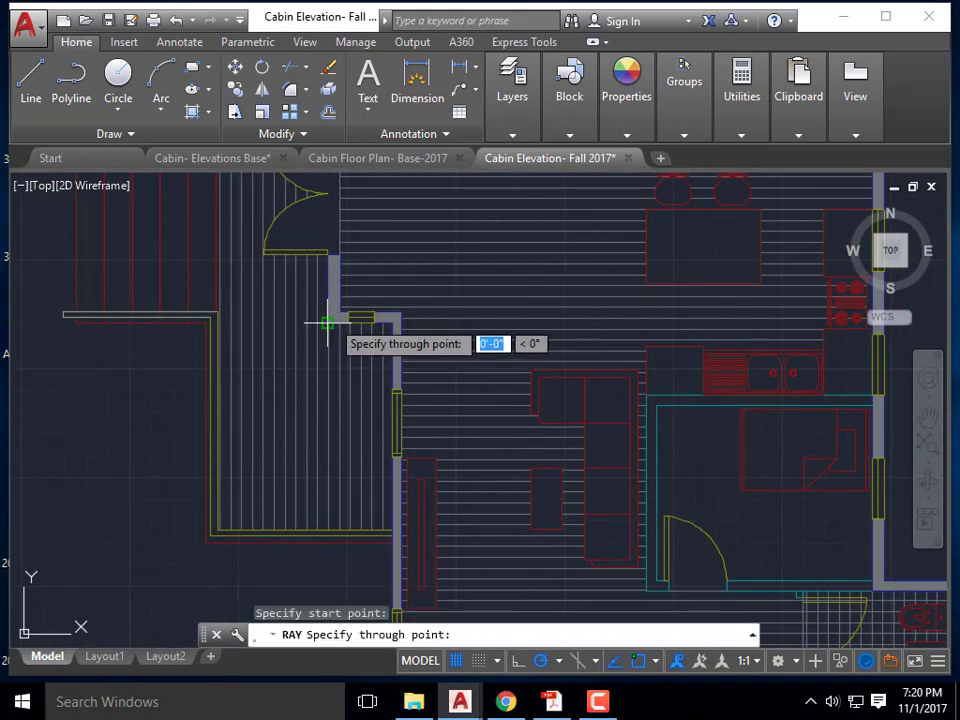
left_click(328, 441)
key("Escape")
scroll(330, 278, "down", 5)
middle_click_drag(404, 480, 406, 267)
scroll(406, 267, "down", 3)
scroll(392, 398, "up", 7)
middle_click_drag(480, 520, 407, 361)
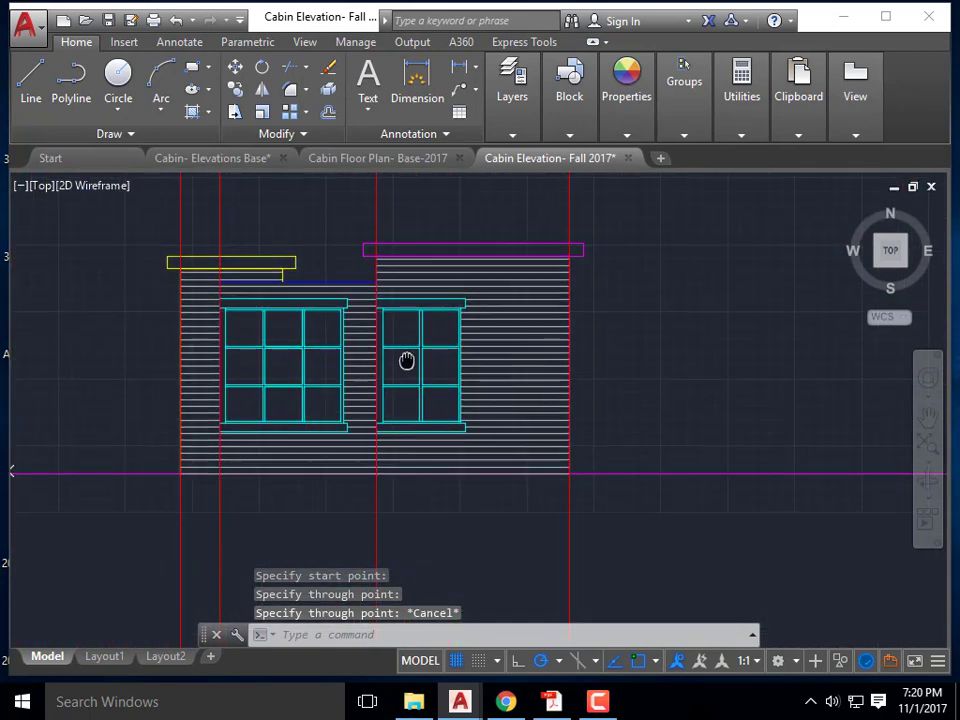
scroll(407, 356, "down", 2)
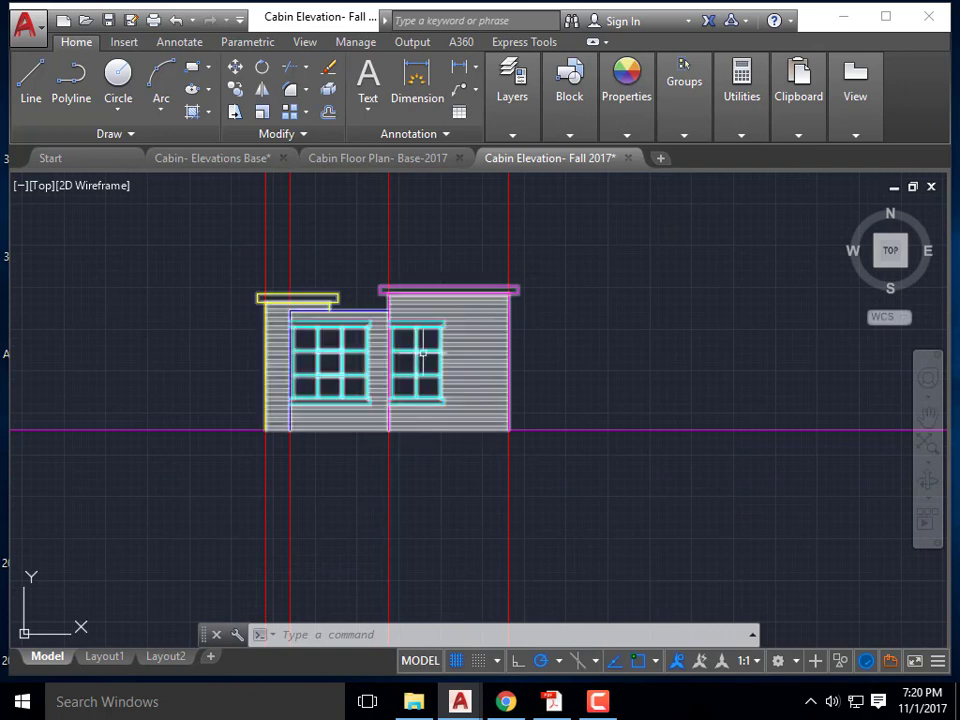
scroll(521, 357, "down", 2)
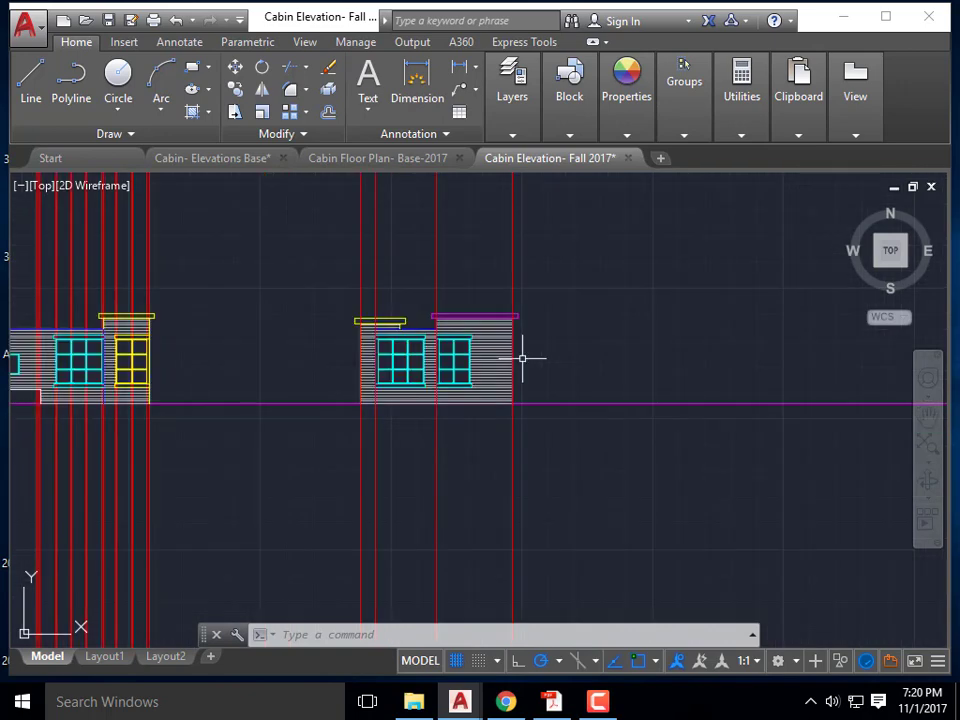
scroll(559, 345, "down", 2)
scroll(436, 381, "down", 2)
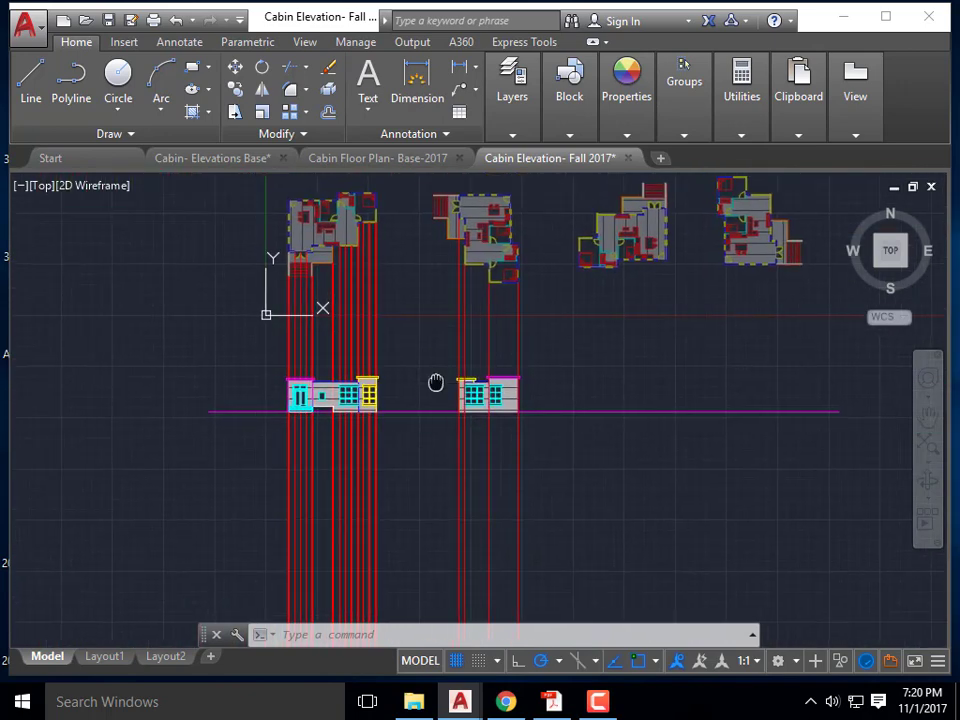
middle_click_drag(436, 381, 438, 359)
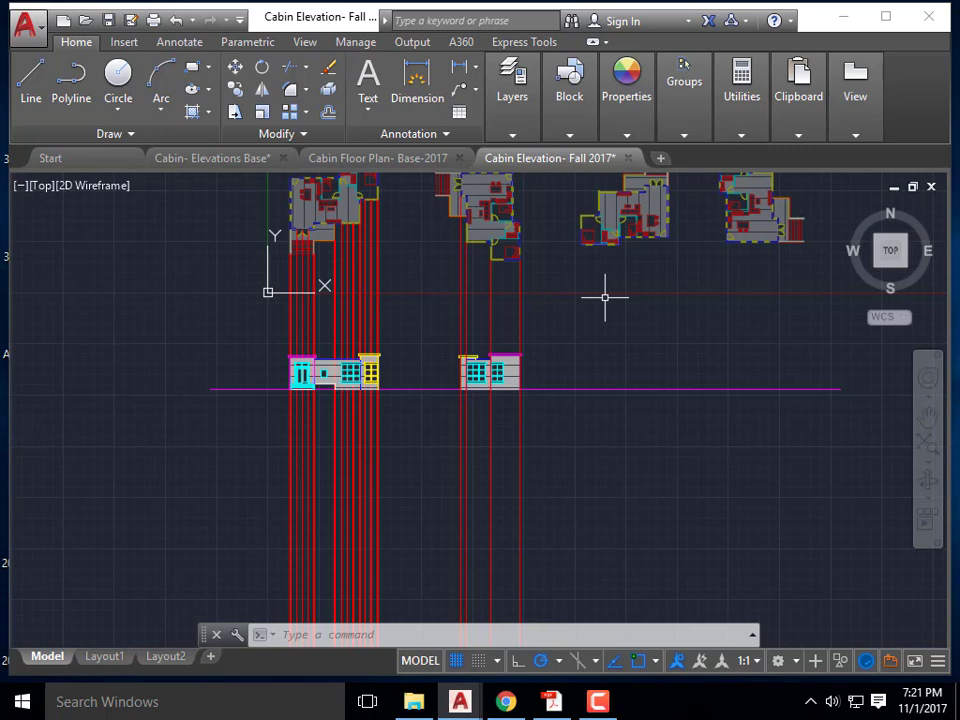
- Draw a vertical ray downward from the third floor plan's lower left outer corner past the ground line
key("Escape")
key("Escape")
key("Escape")
key("Escape")
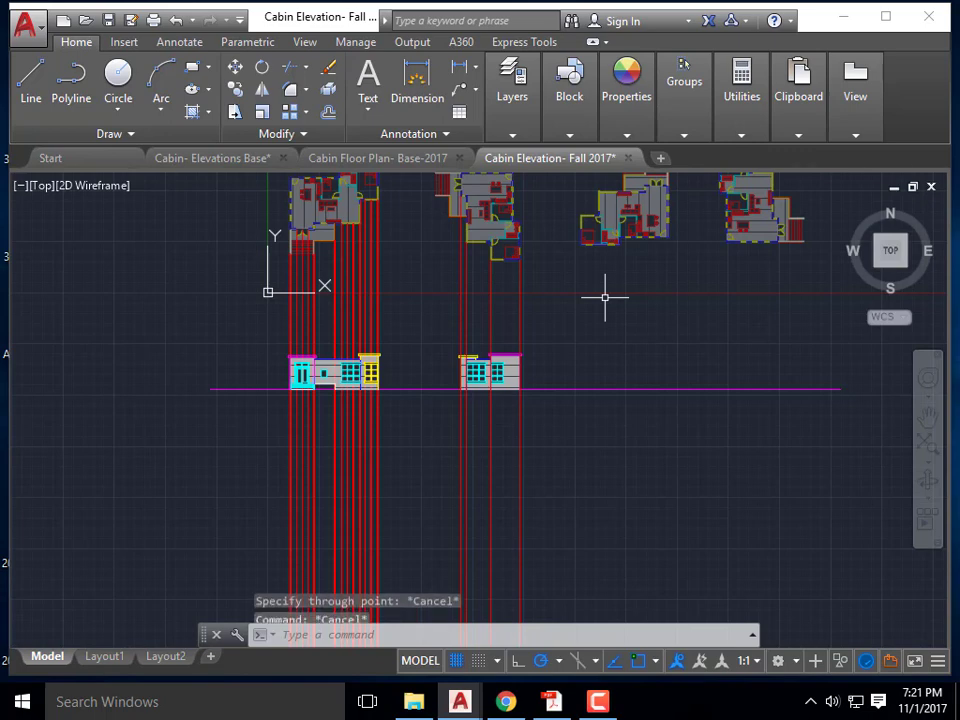
type("RAy")
key("Return")
scroll(739, 306, "up", 5)
left_click(683, 270)
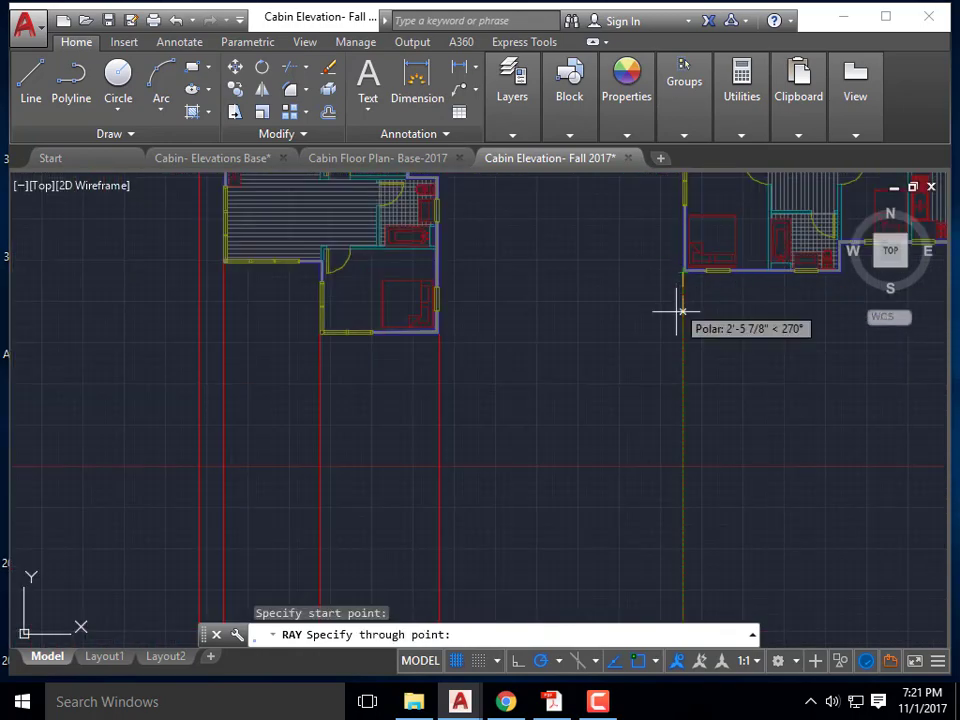
key("Escape")
scroll(604, 390, "down", 5)
key("Escape")
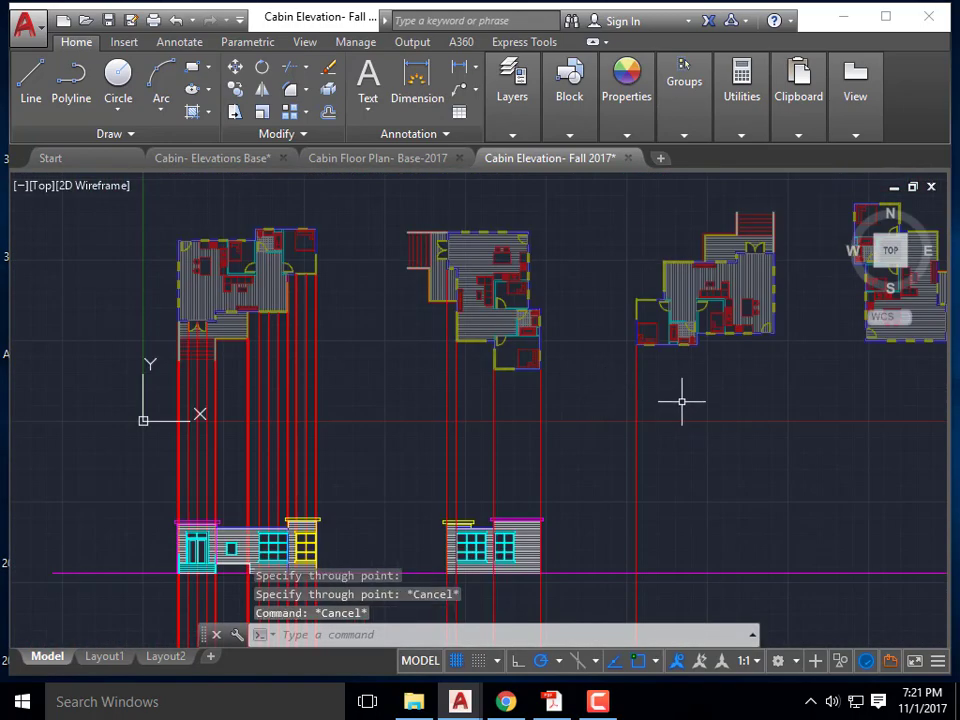
- Examine the third and fourth floor plans' lower corners and the ground line beneath them for further ray lines
middle_click_drag(701, 411, 630, 390)
key("Return")
scroll(630, 385, "up", 6)
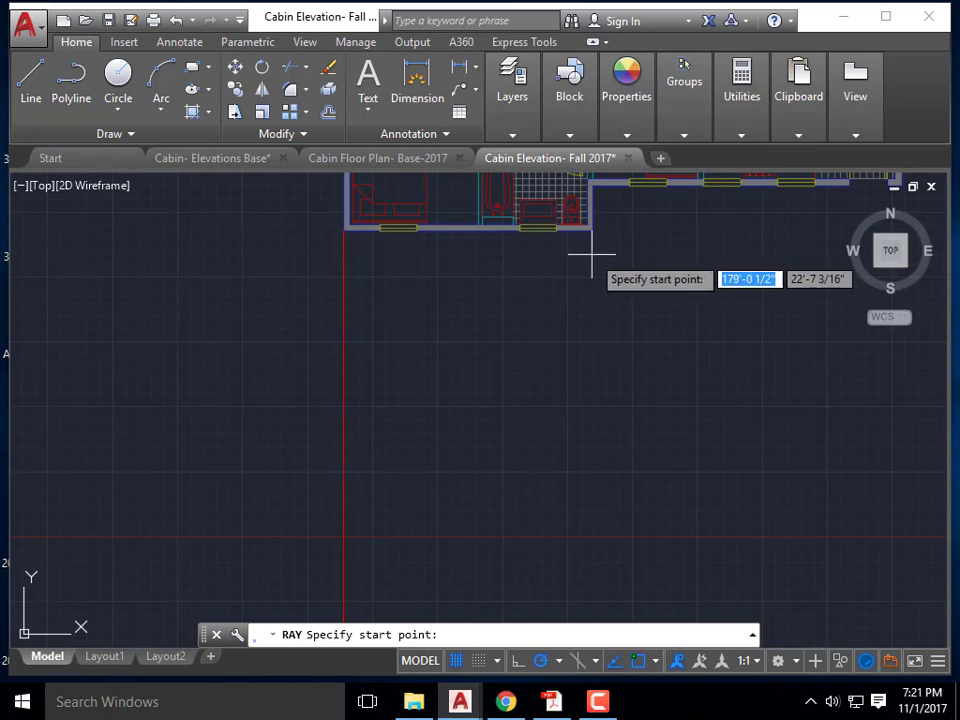
scroll(587, 253, "down", 3)
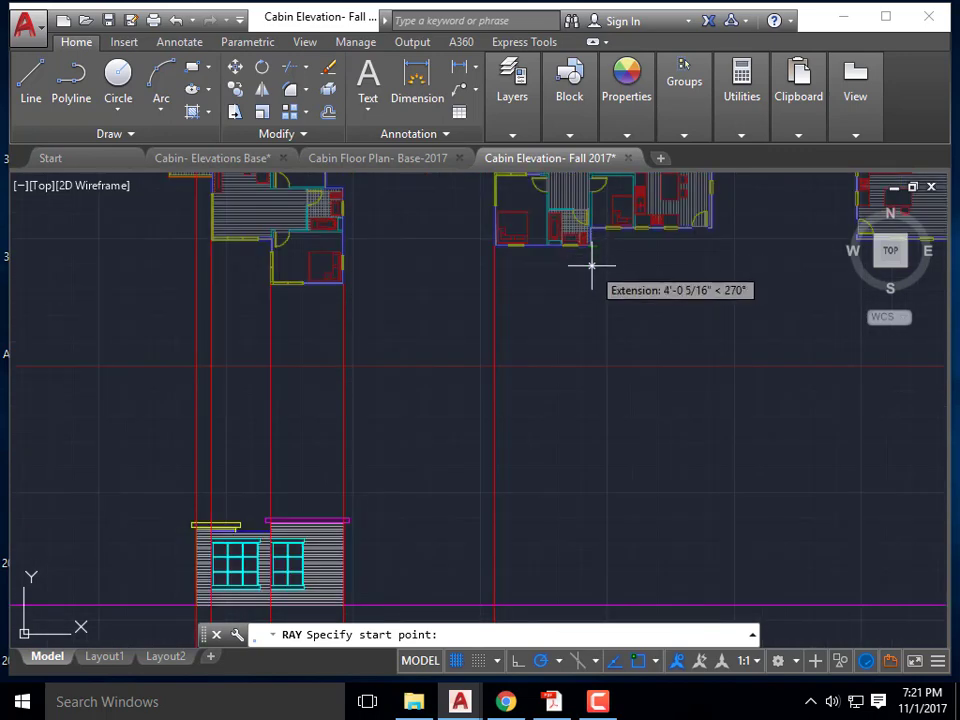
scroll(679, 270, "down", 2)
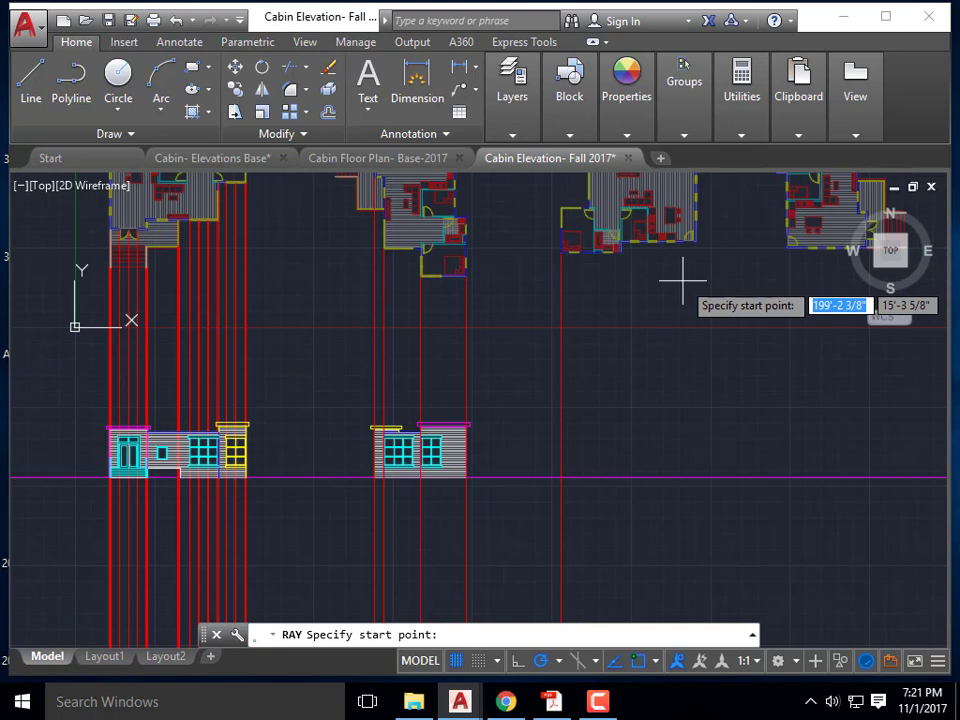
scroll(683, 283, "down", 2)
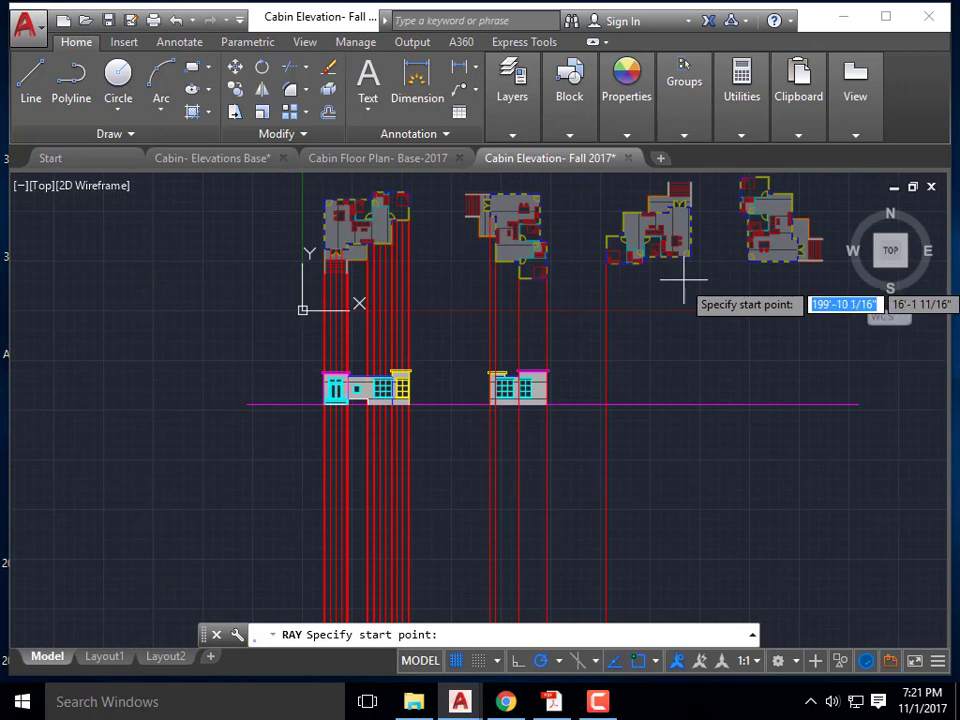
middle_click_drag(716, 291, 662, 293)
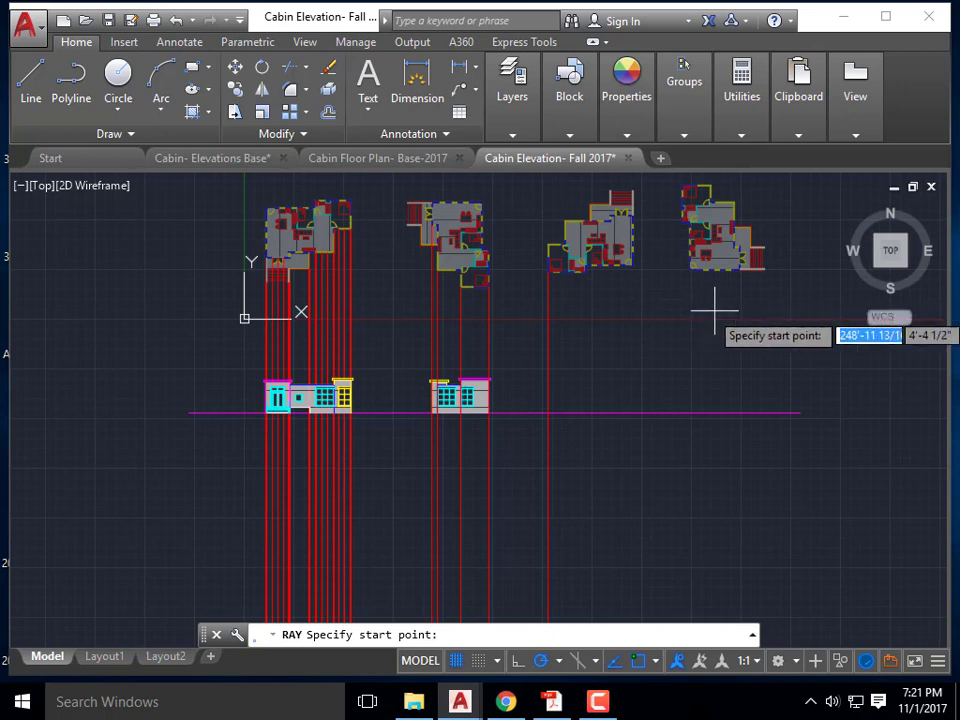
scroll(662, 305, "up", 3)
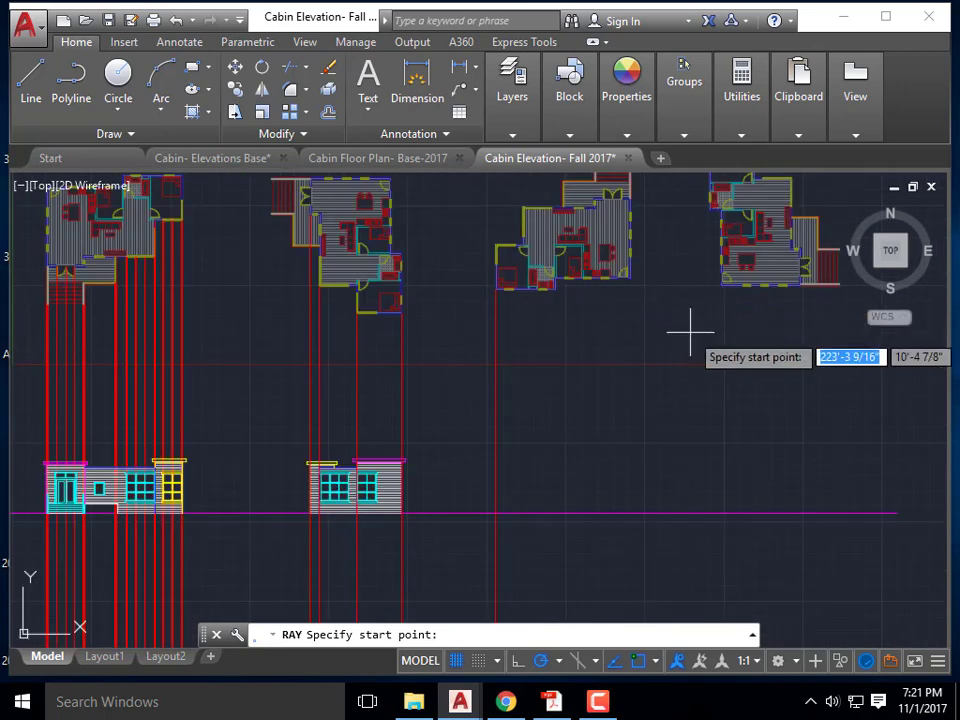
scroll(690, 323, "down", 3)
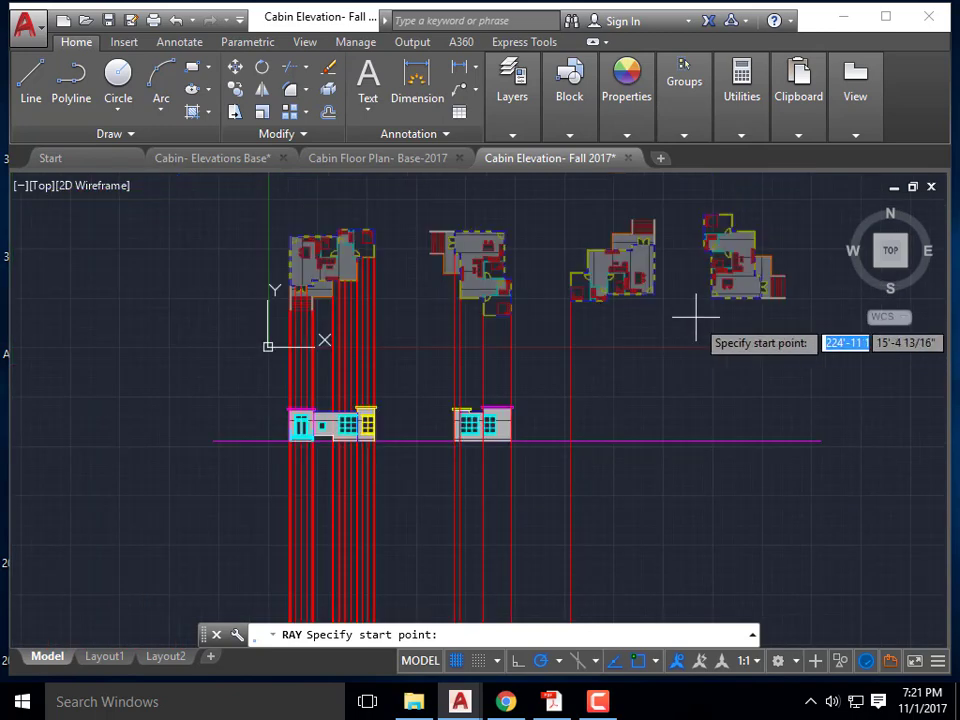
scroll(600, 280, "up", 5)
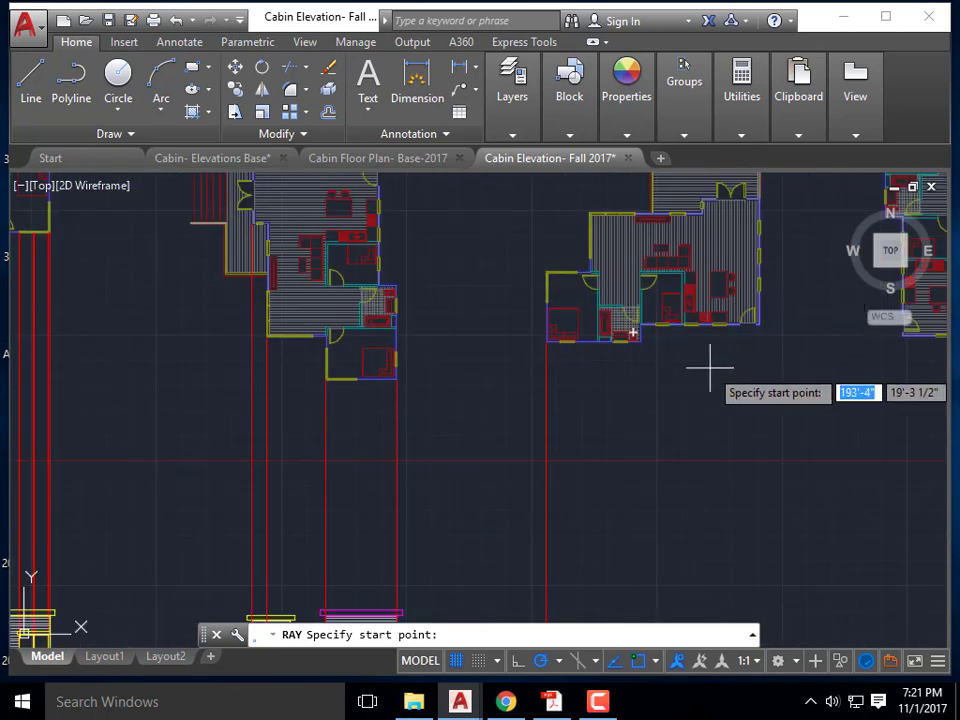
scroll(484, 279, "down", 3)
scroll(580, 400, "down", 2)
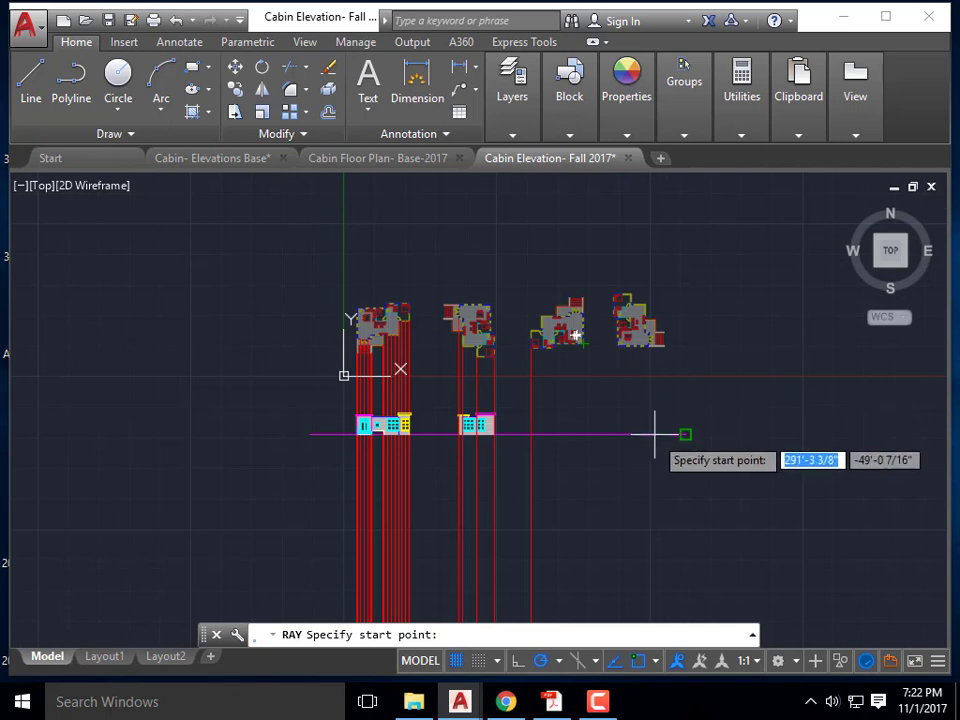
left_click(605, 709)
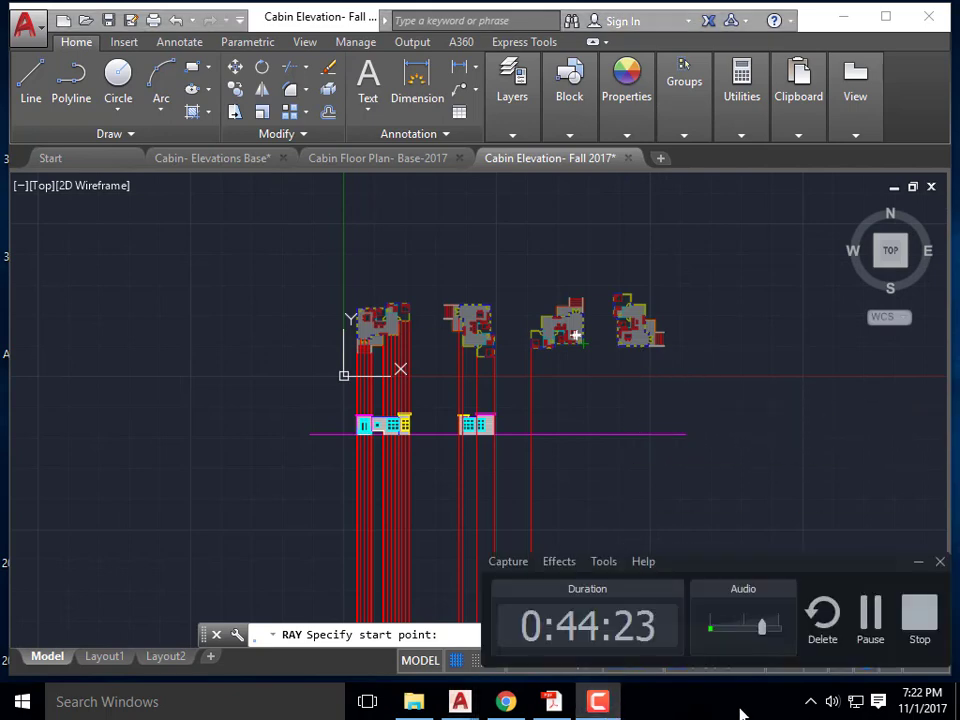